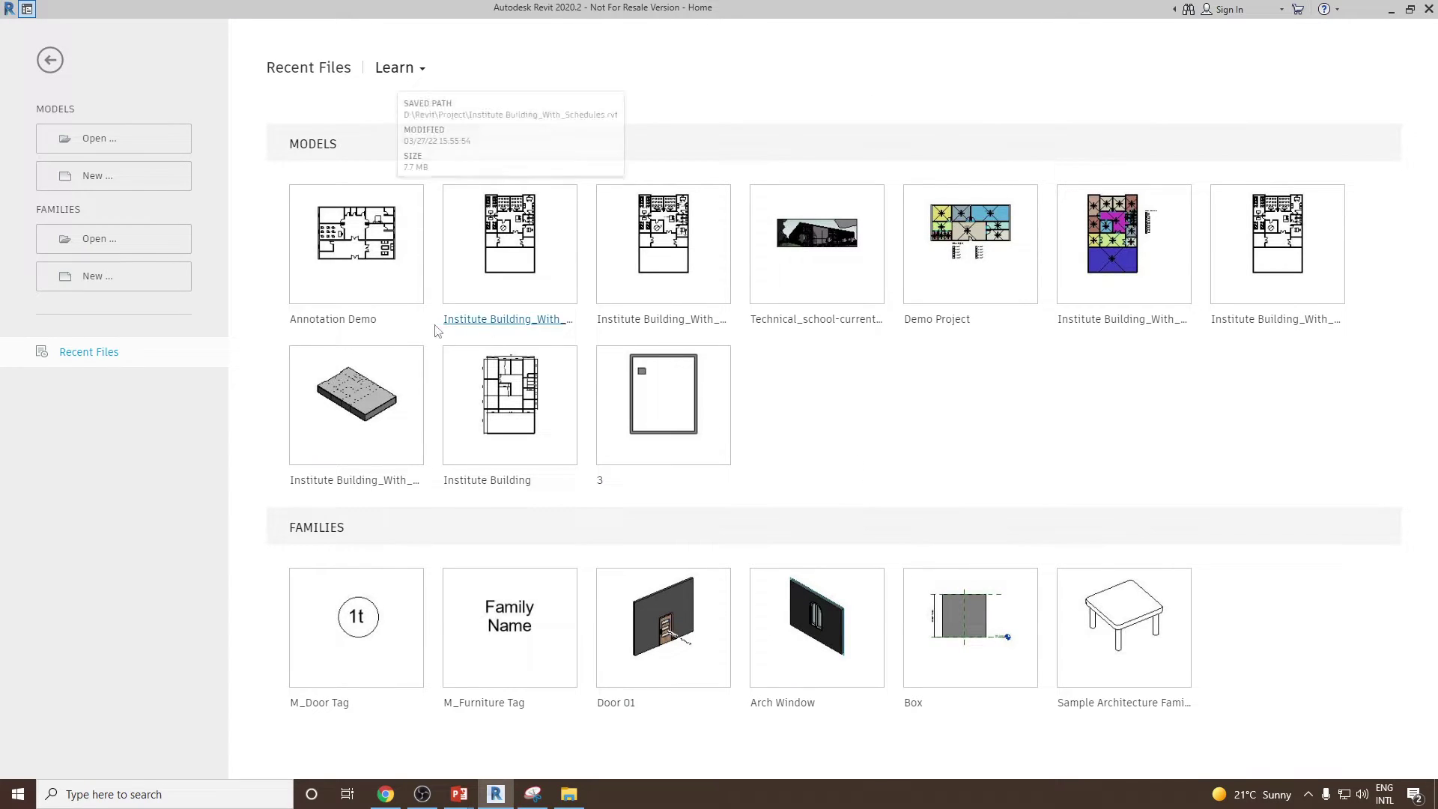
# Open the Annotation Demo project from Recent Files to show its Level 1 plan
pyautogui.click(334, 297)
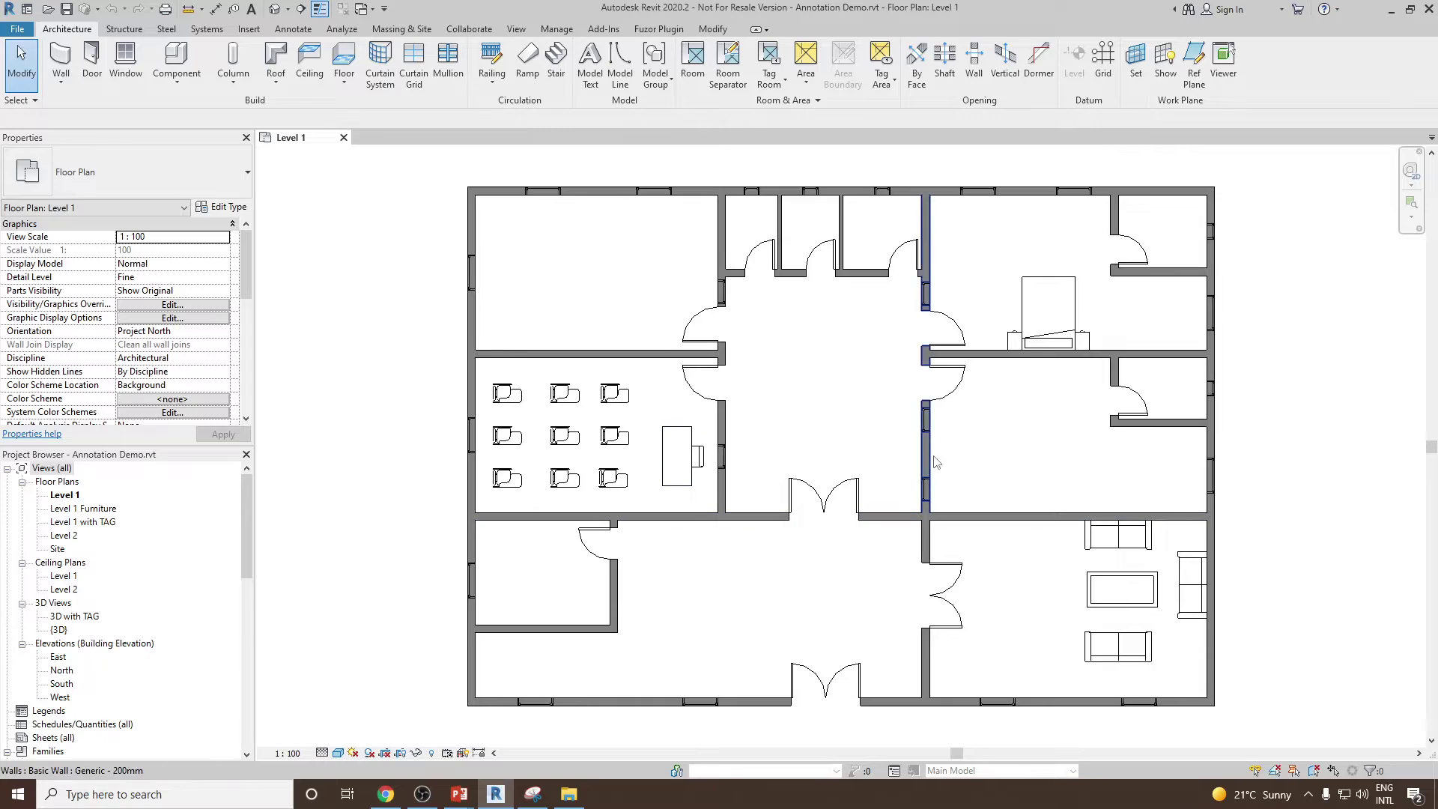
pyautogui.moveTo(804, 463); pyautogui.dragTo(804, 462, button='middle')
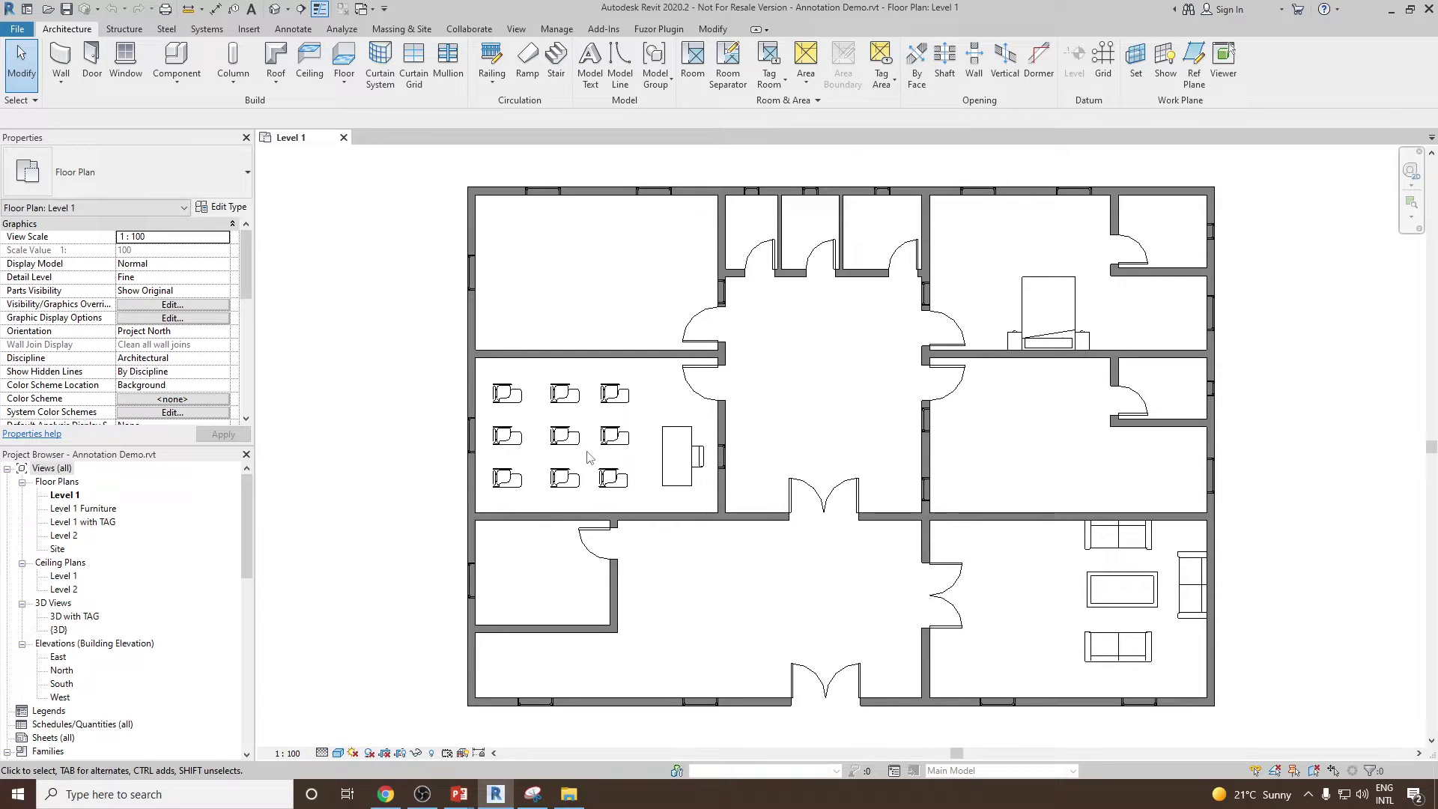
# Duplicate the Level 1 floor plan view in the Project Browser
pyautogui.rightClick(64, 498)
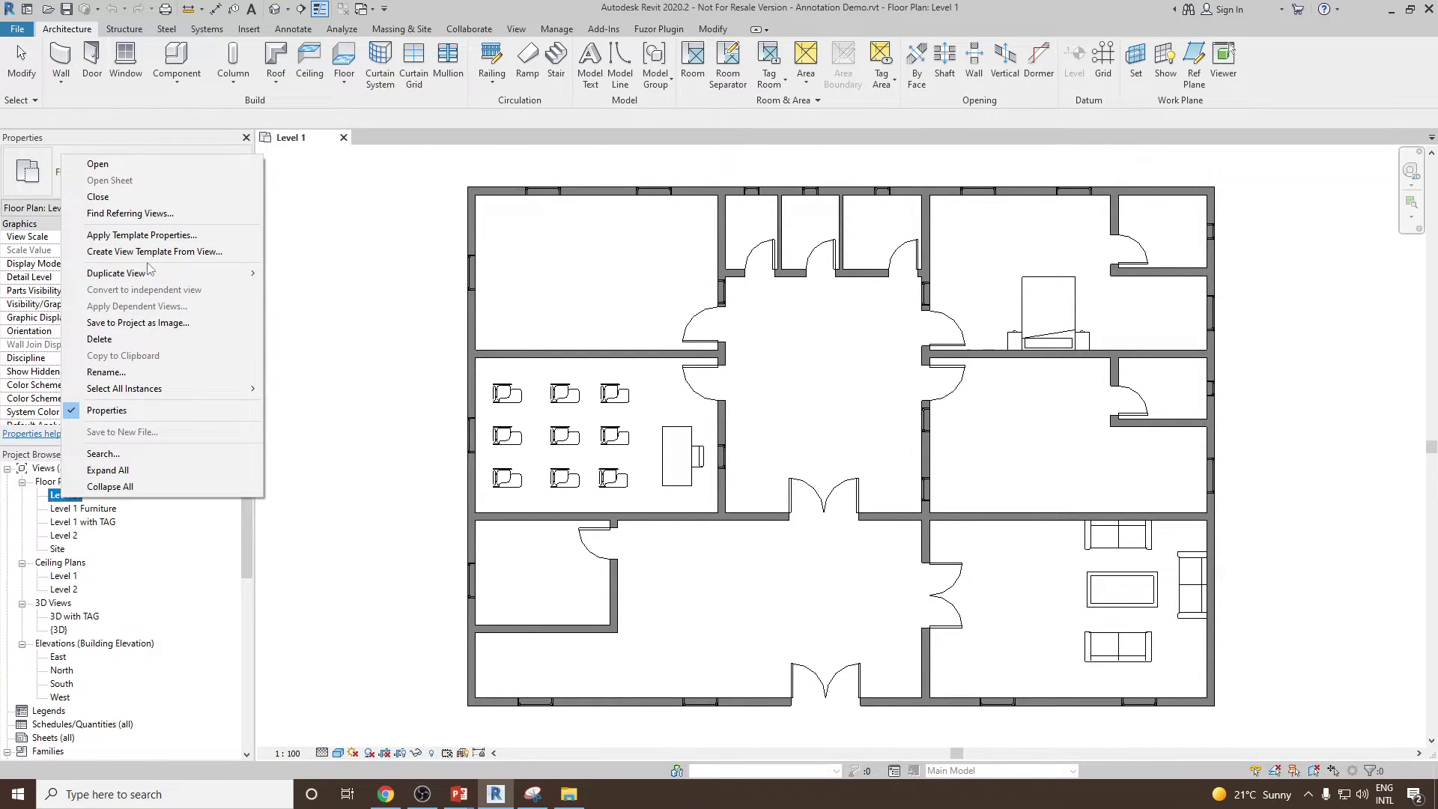
pyautogui.moveTo(153, 274)
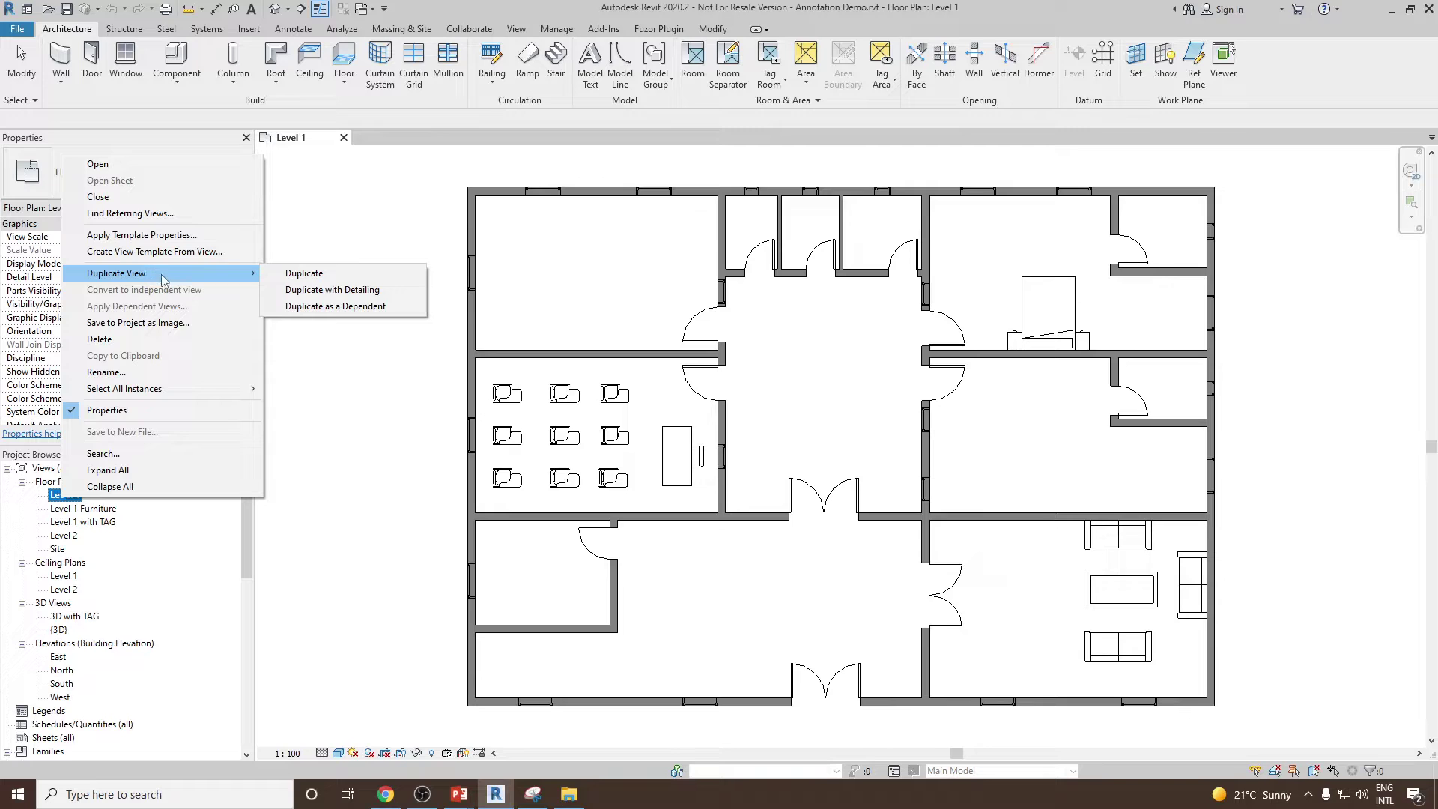
pyautogui.click(352, 281)
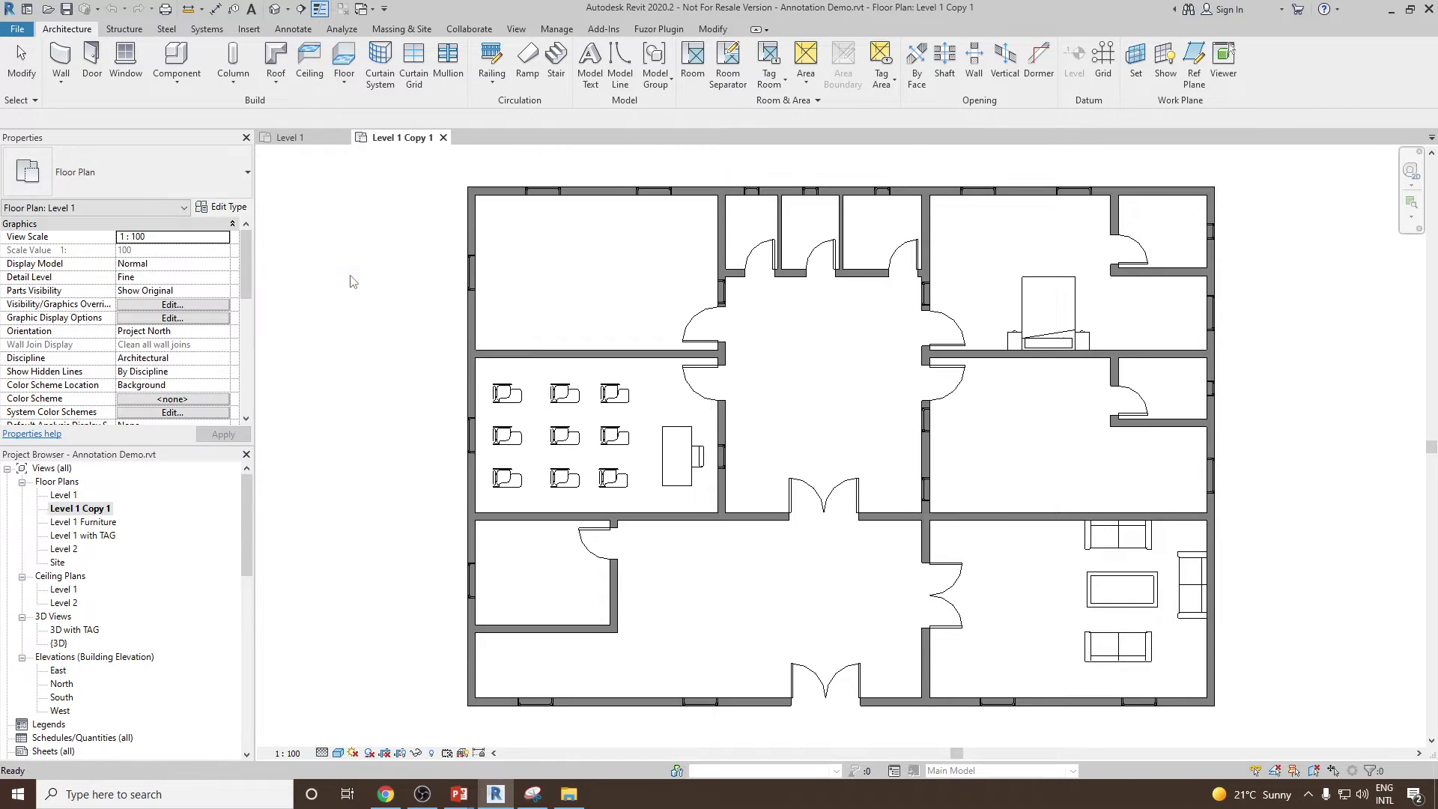
# Rename the duplicated view to 'Level 1 Dimesions'
pyautogui.rightClick(102, 514)
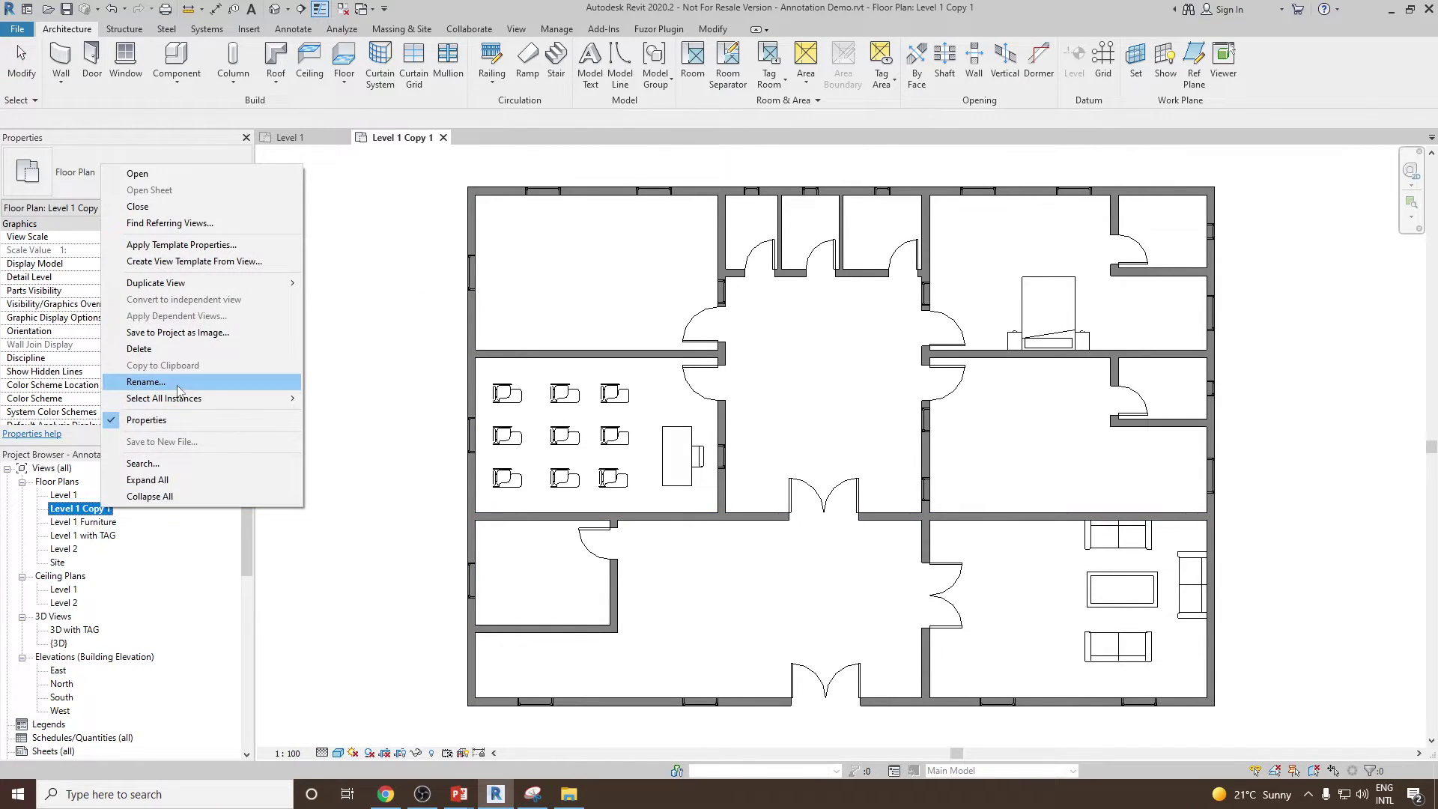
pyautogui.click(180, 384)
pyautogui.moveTo(110, 510); pyautogui.dragTo(86, 507)
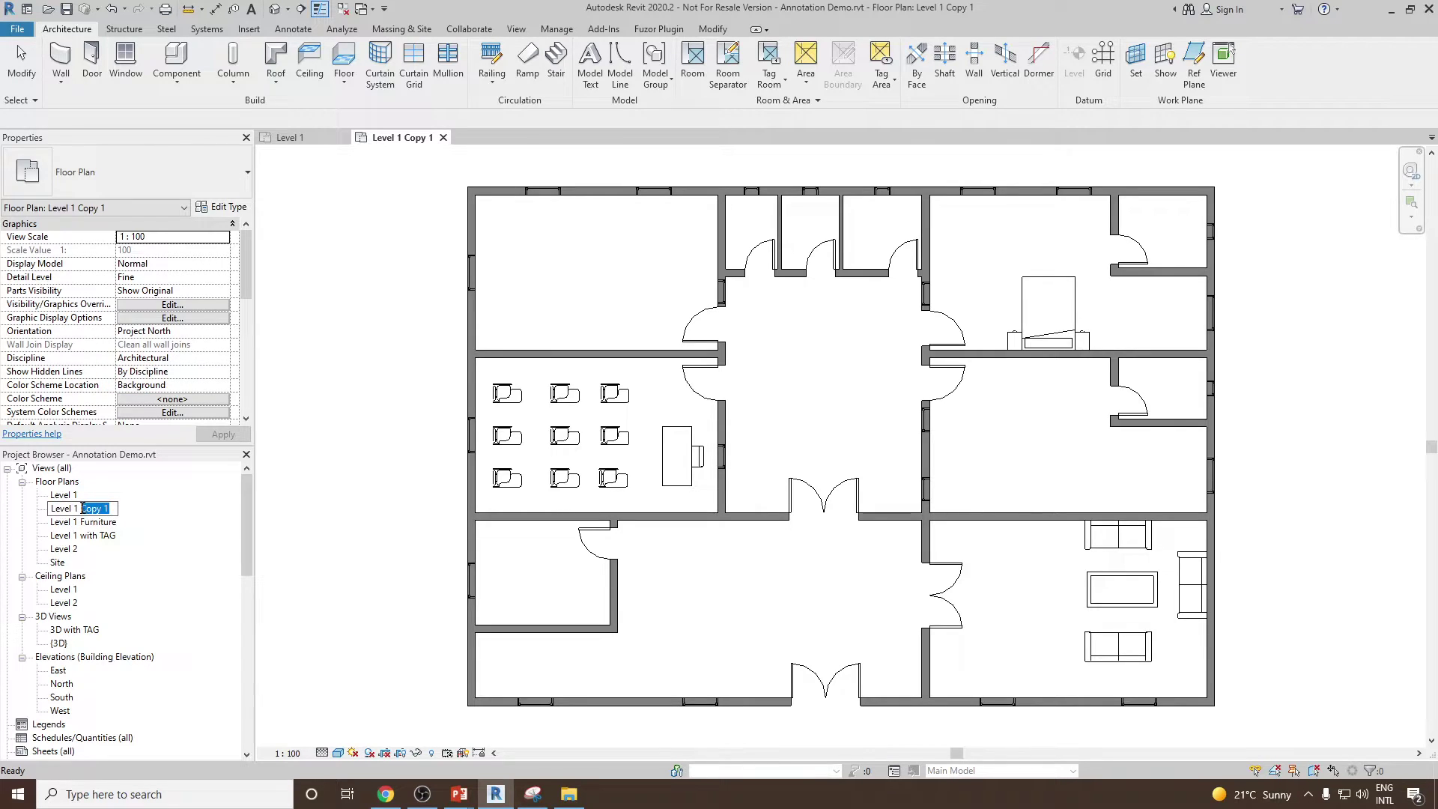
pyautogui.write('Dimesions')
# Confirm the 'Level 1 Dimesions' name, set Visual Style to Wireframe, and show the Annotate tools
pyautogui.press('Return')
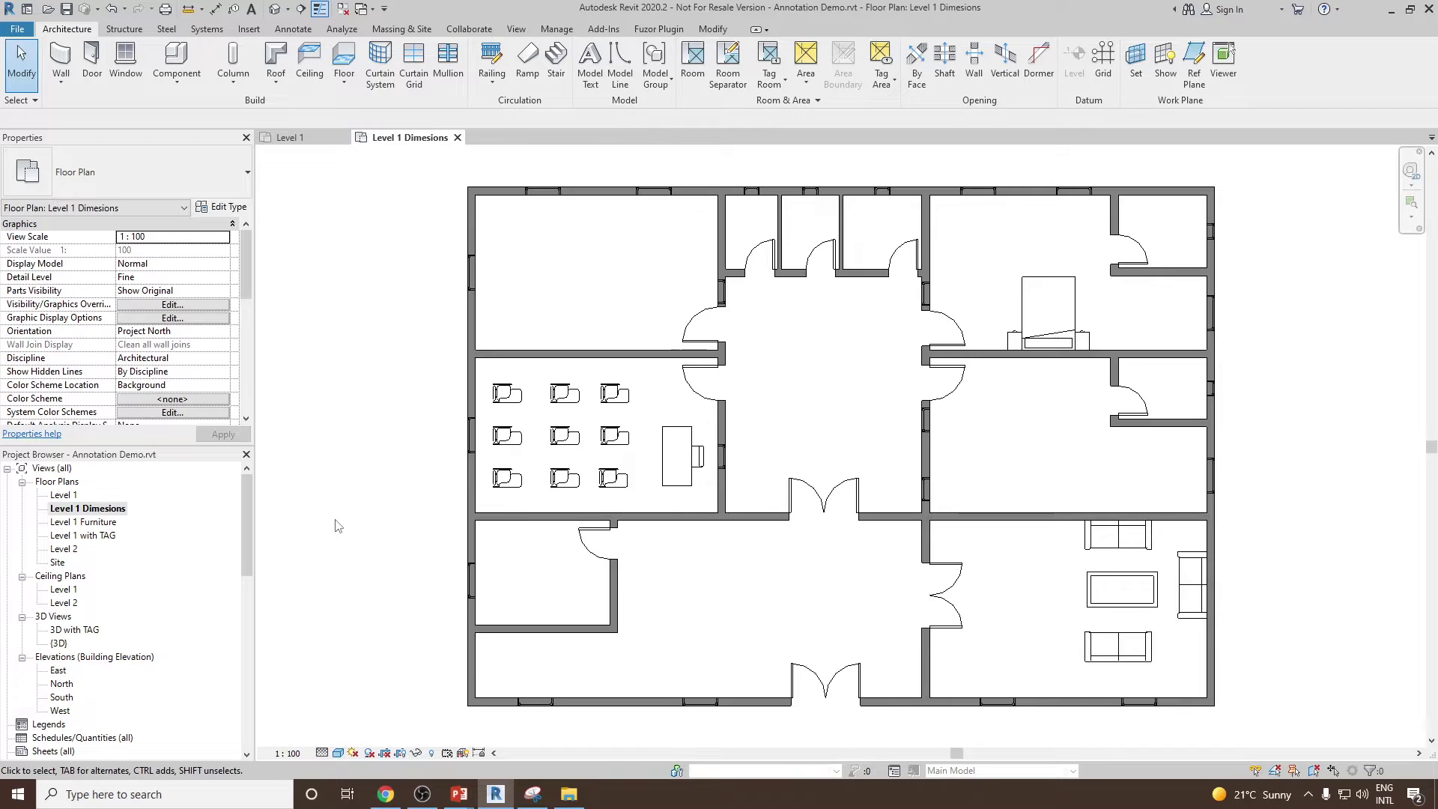
pyautogui.click(337, 754)
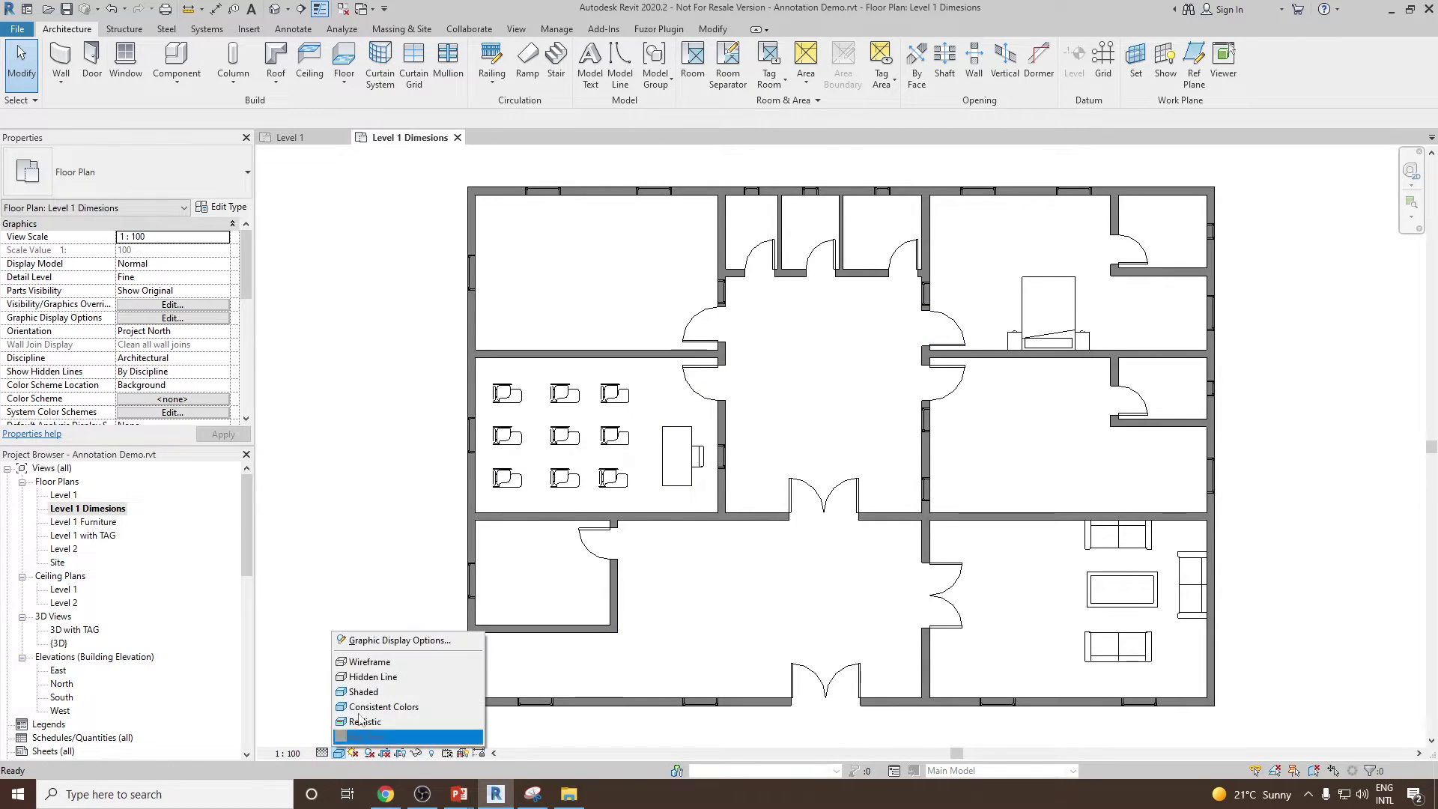
pyautogui.click(365, 679)
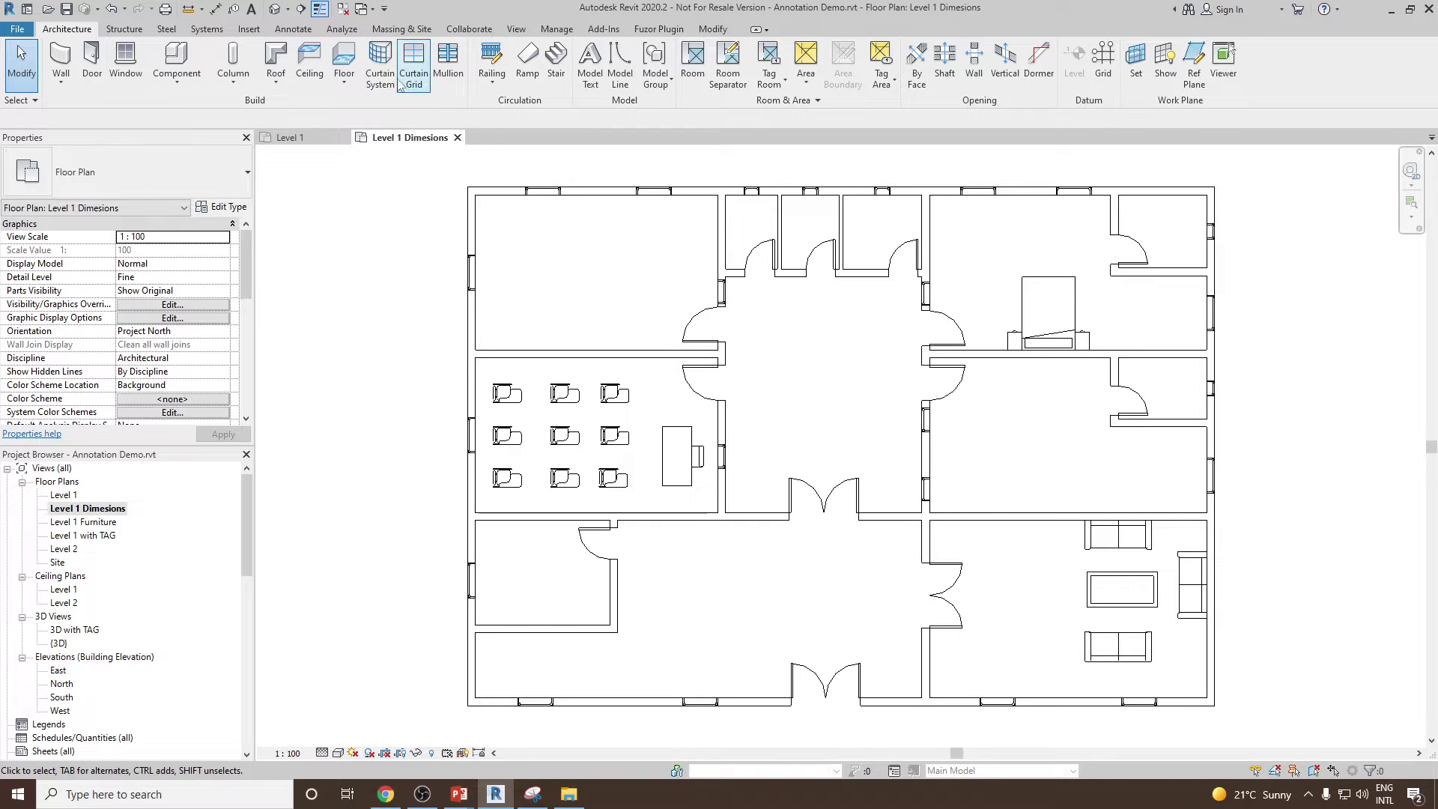
pyautogui.click(289, 34)
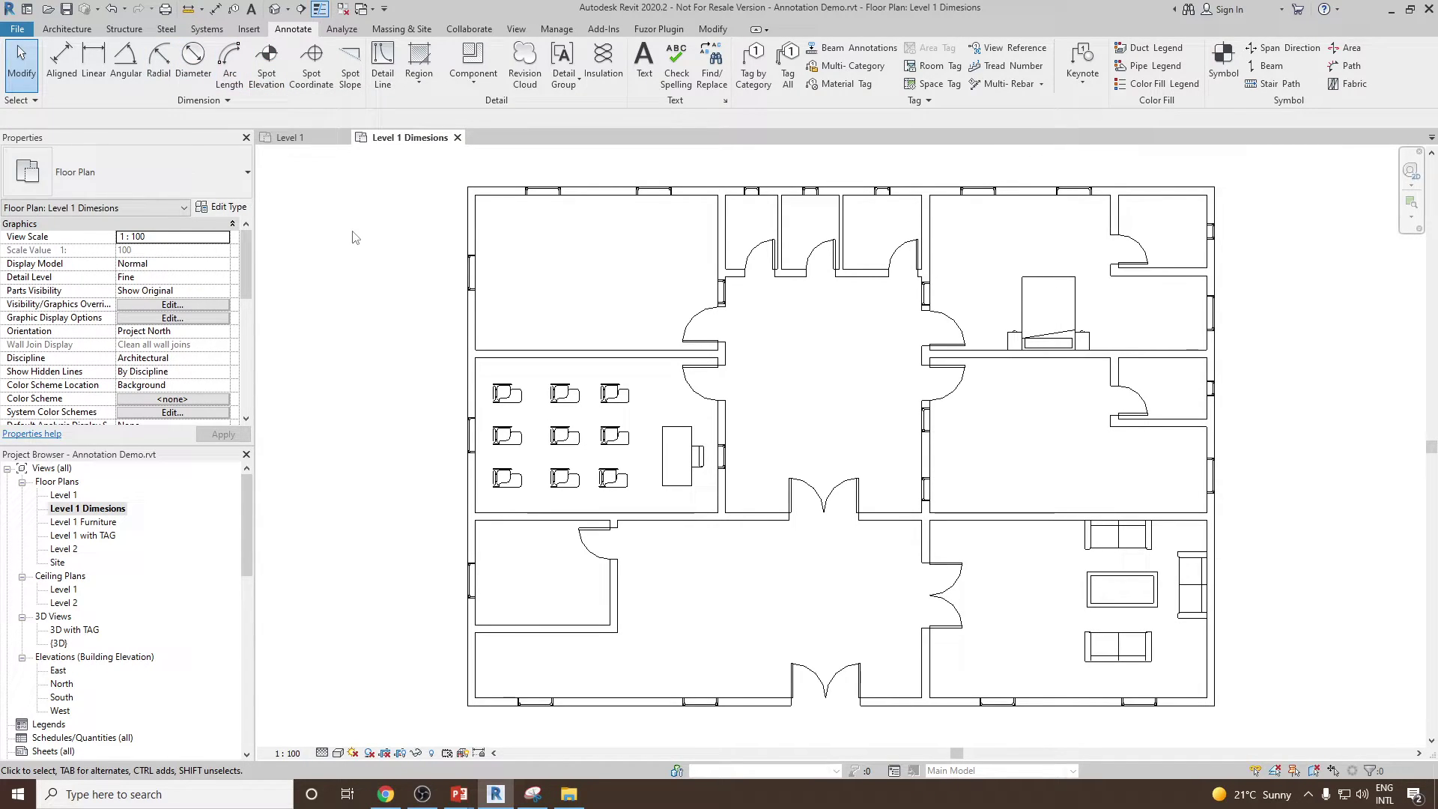
# Start Aligned dimensioning to Wall centerlines with Pick set to Individual References
pyautogui.moveTo(377, 274); pyautogui.dragTo(382, 282, button='middle')
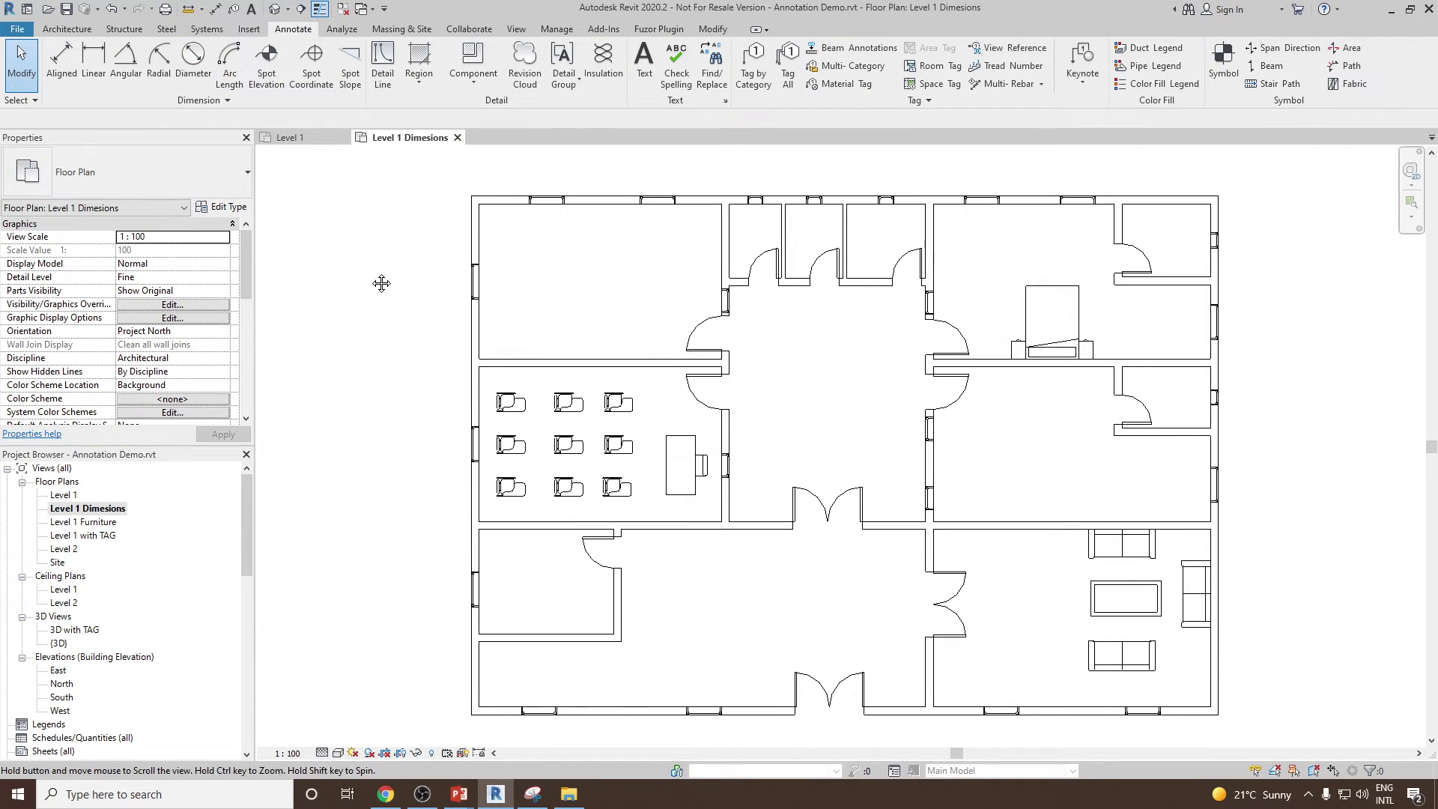
pyautogui.click(51, 75)
pyautogui.moveTo(665, 295); pyautogui.dragTo(641, 326, button='middle')
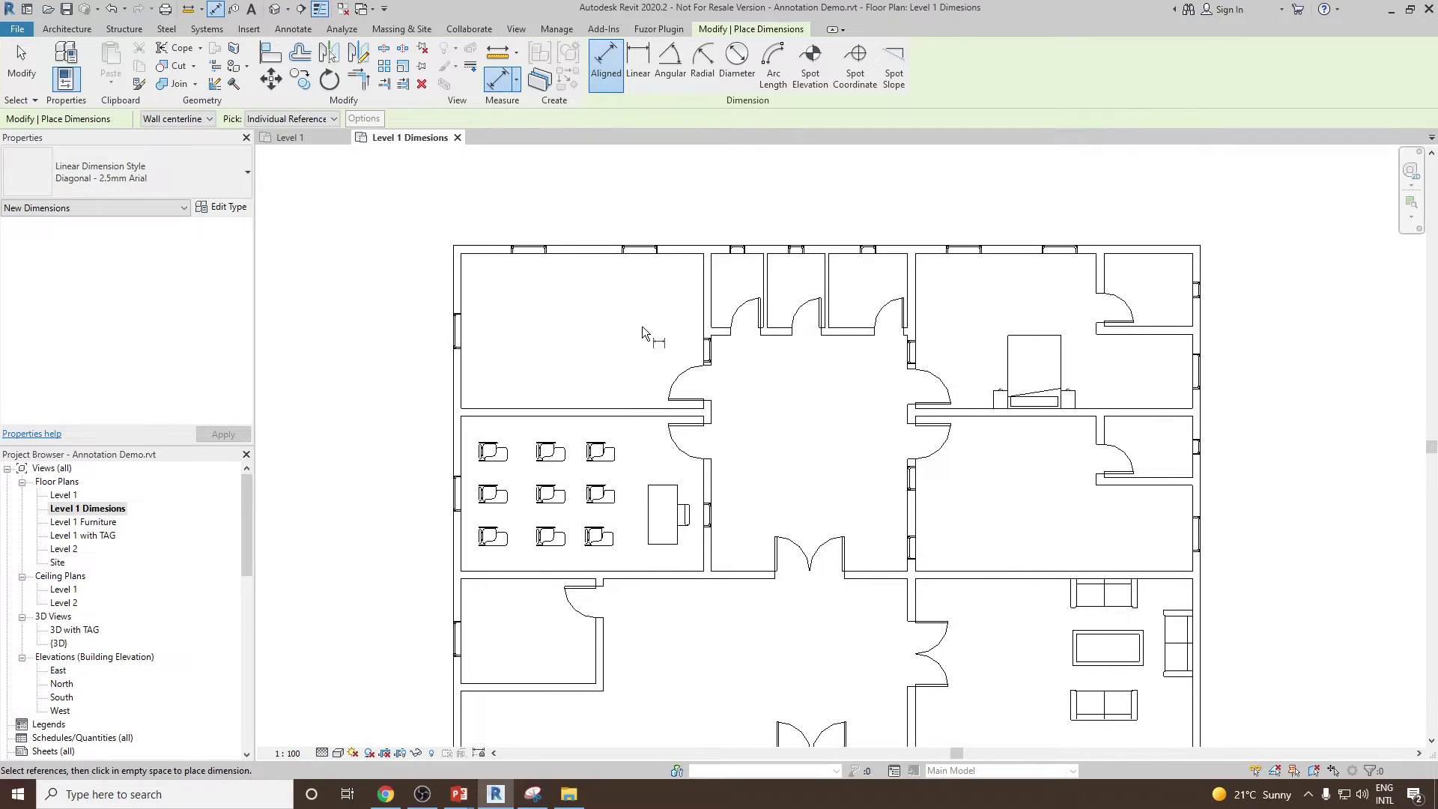
pyautogui.scroll(-1, 604, 289)
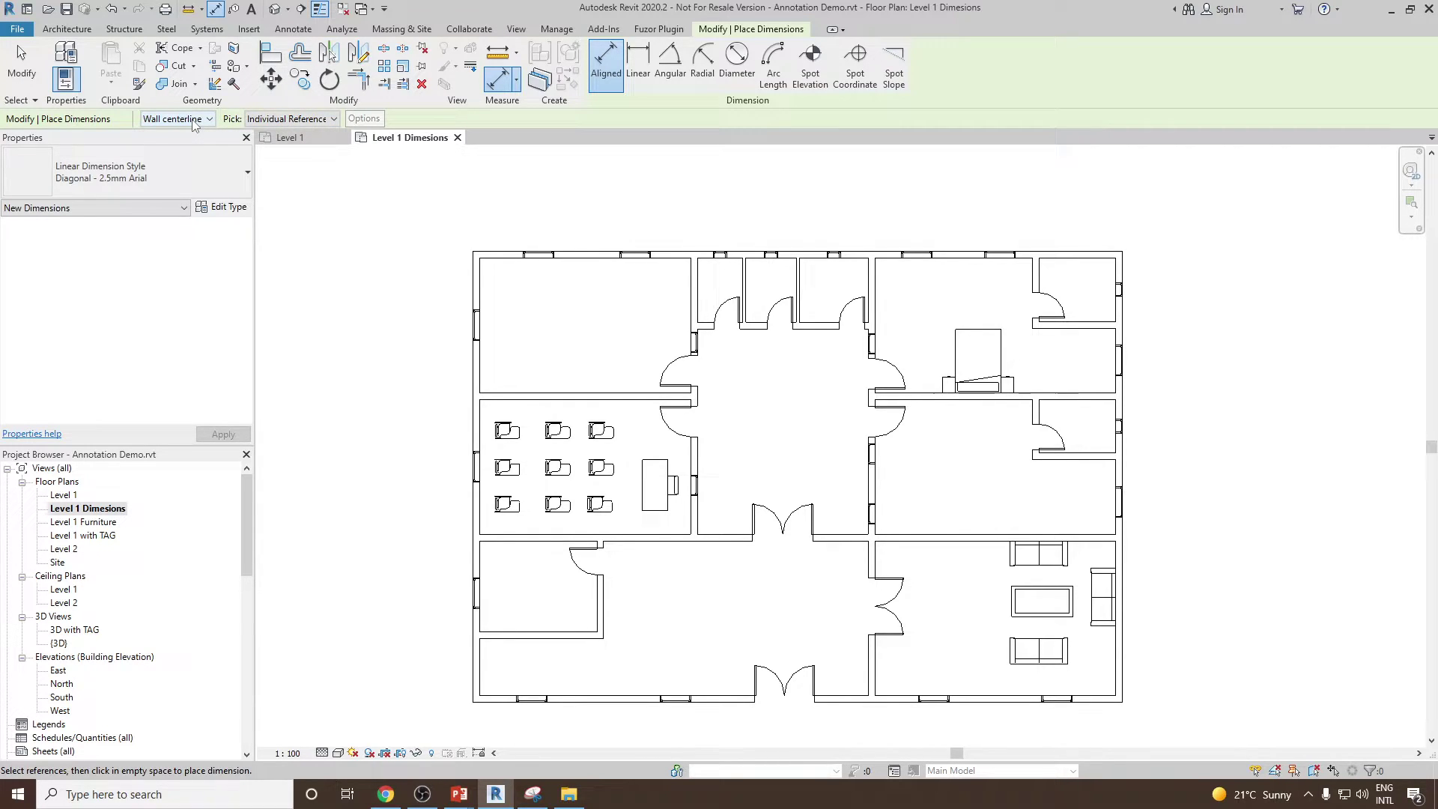
pyautogui.click(285, 120)
pyautogui.click(285, 135)
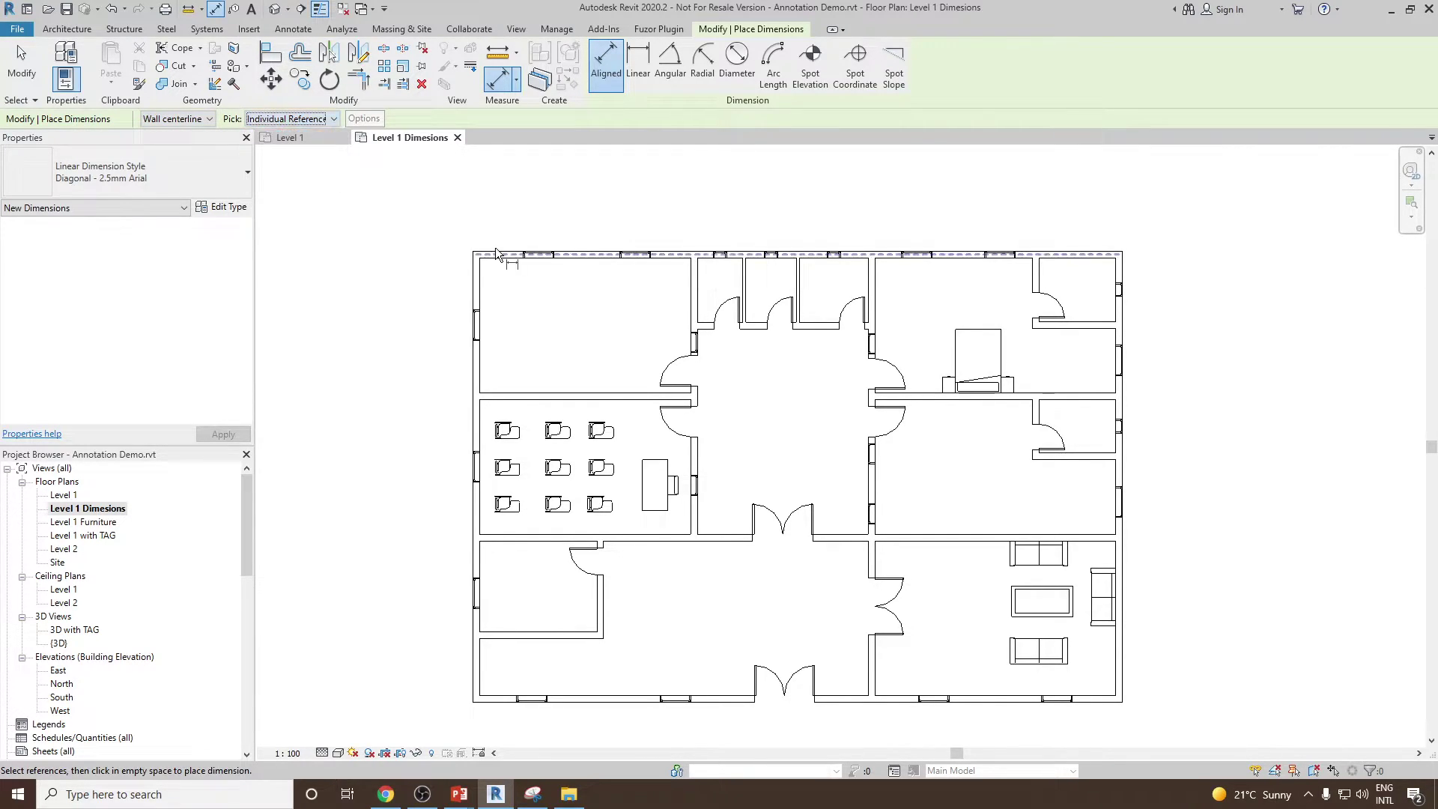
pyautogui.scroll(3, 441, 236)
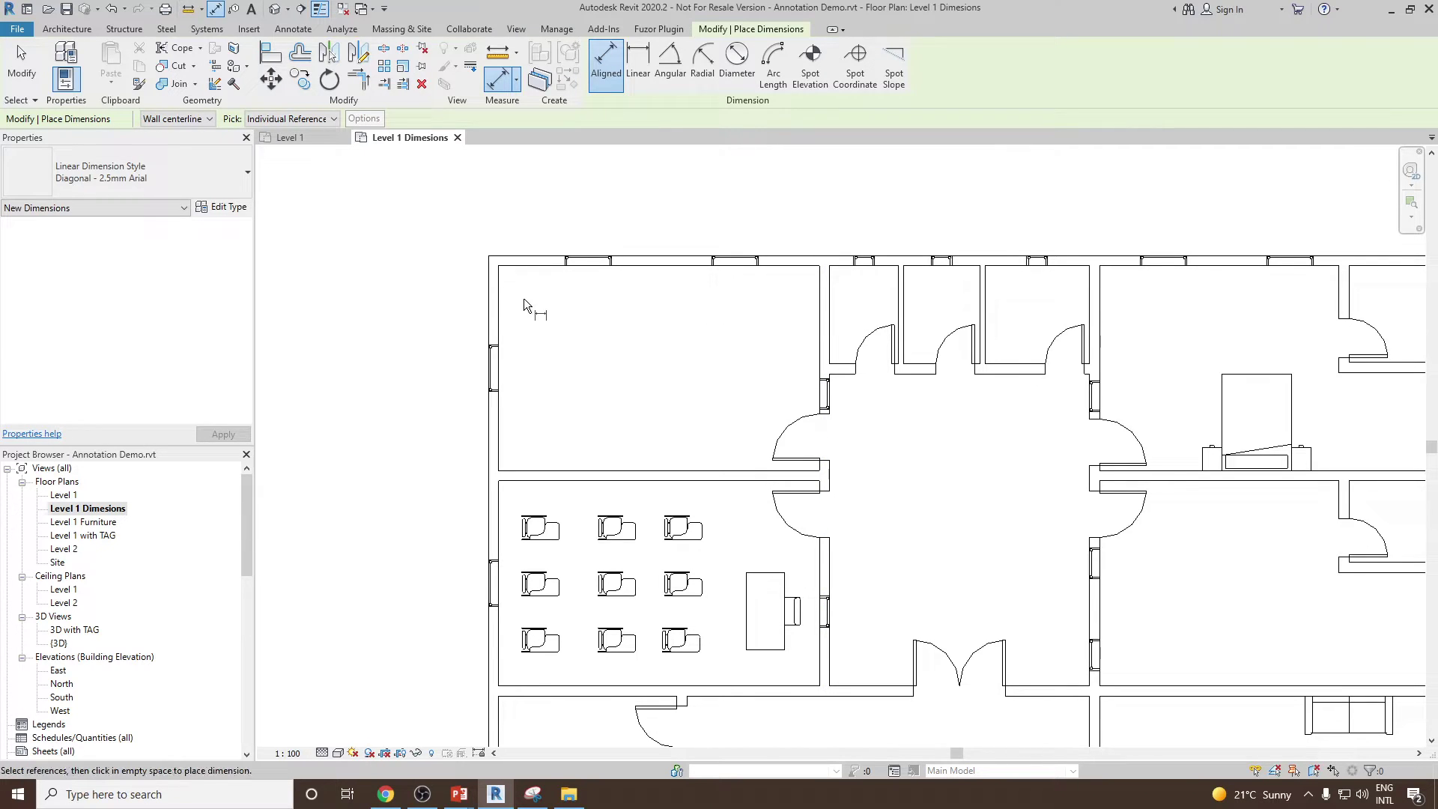
pyautogui.click(494, 300)
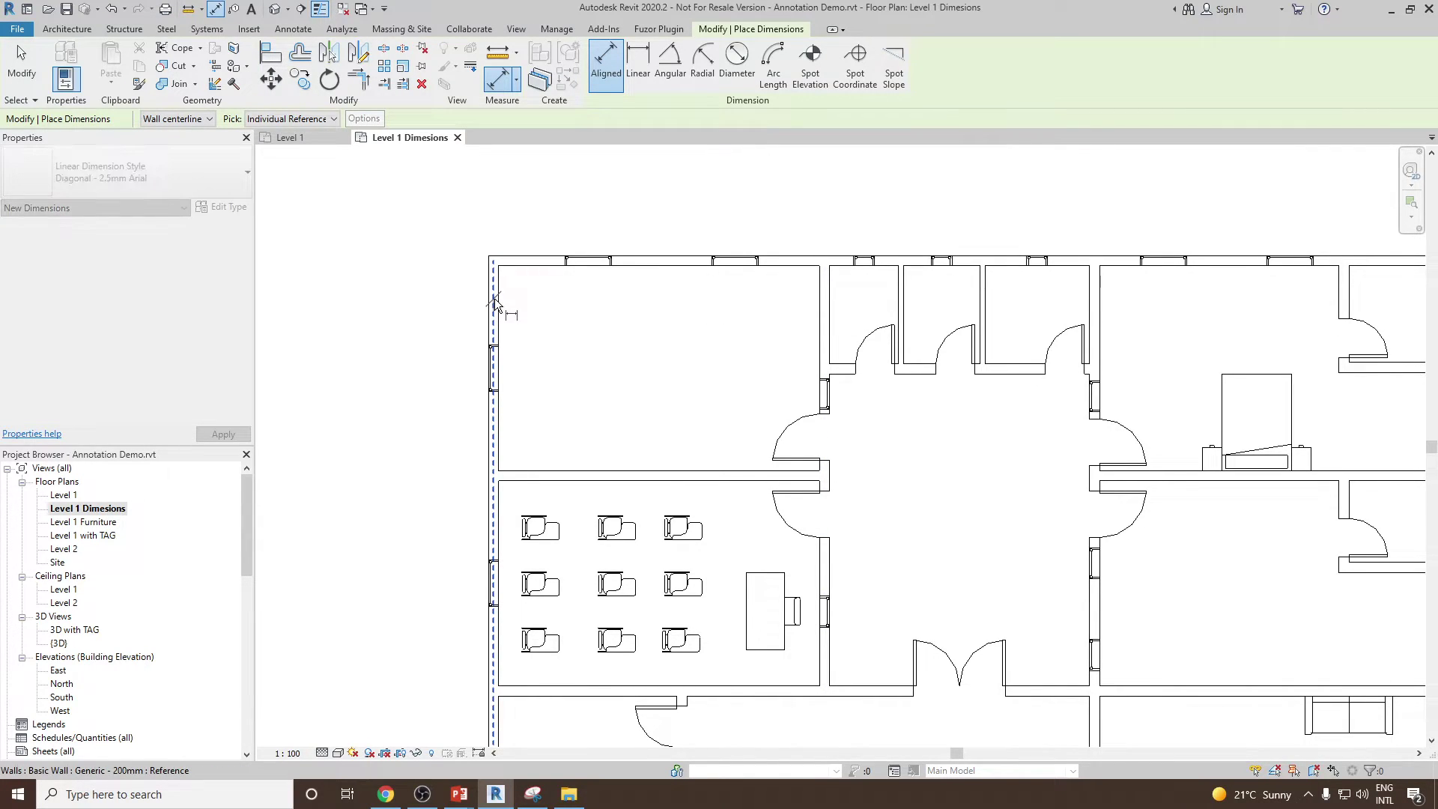
pyautogui.click(821, 322)
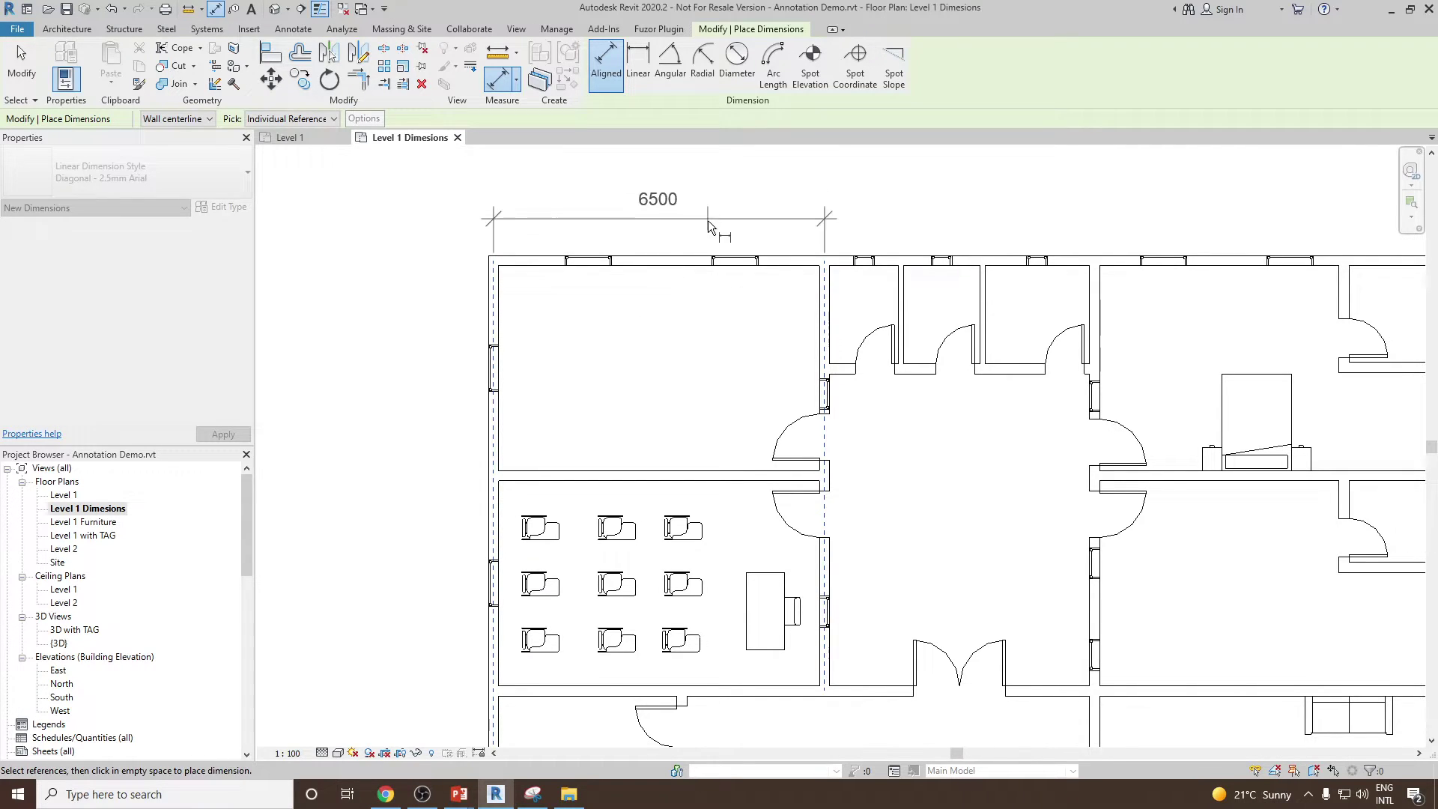
pyautogui.click(689, 326)
pyautogui.press('Escape')
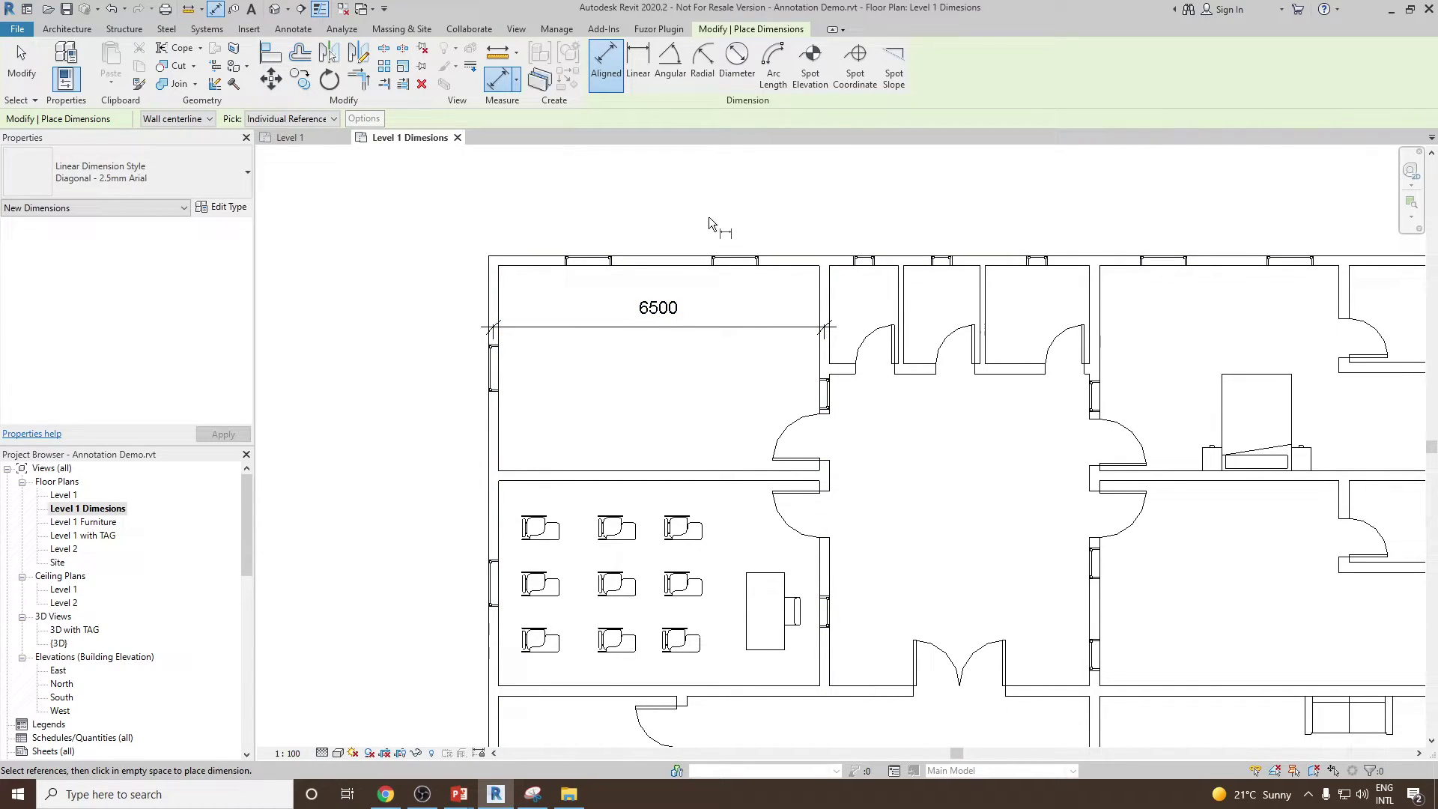
pyautogui.moveTo(638, 280); pyautogui.dragTo(634, 268, button='middle')
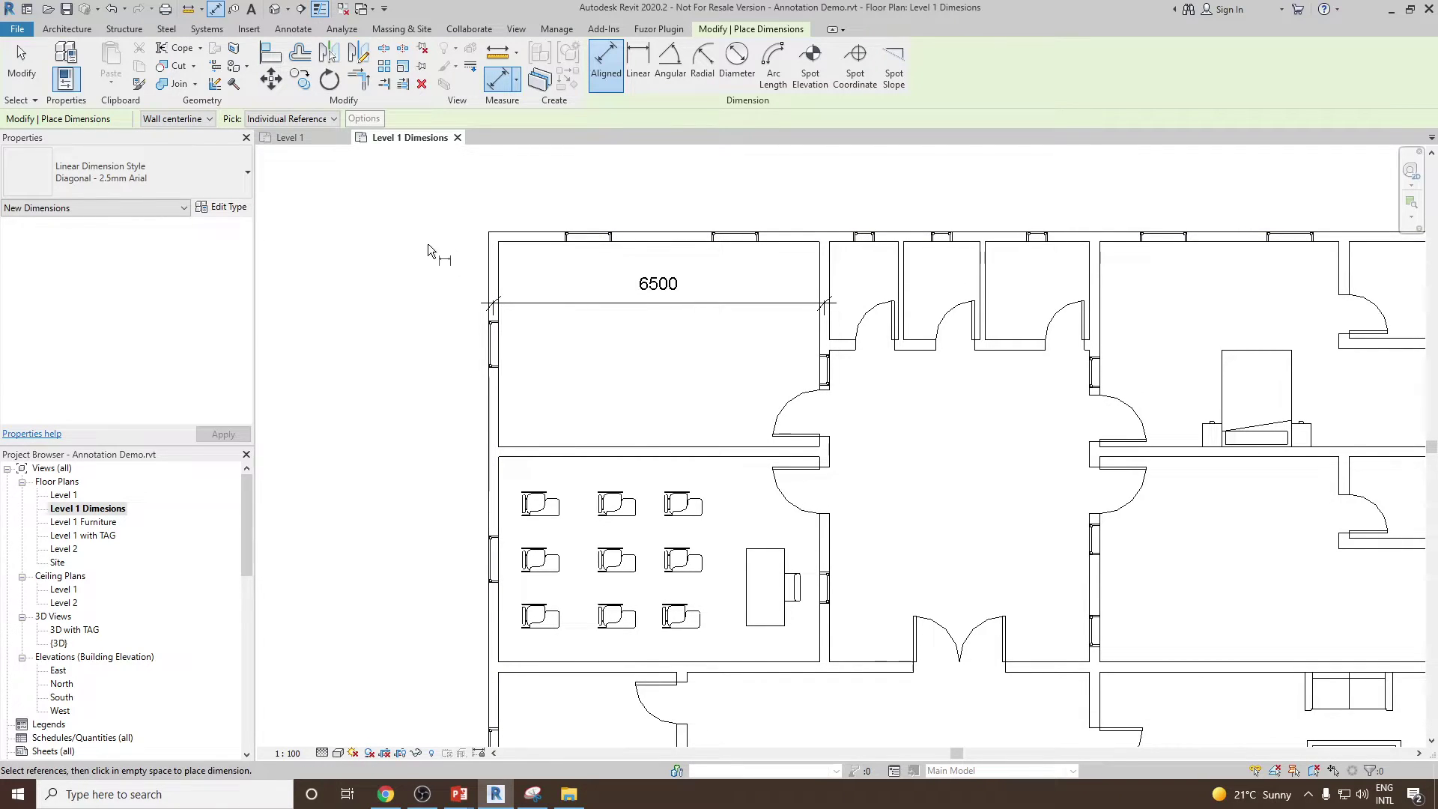
pyautogui.click(542, 241)
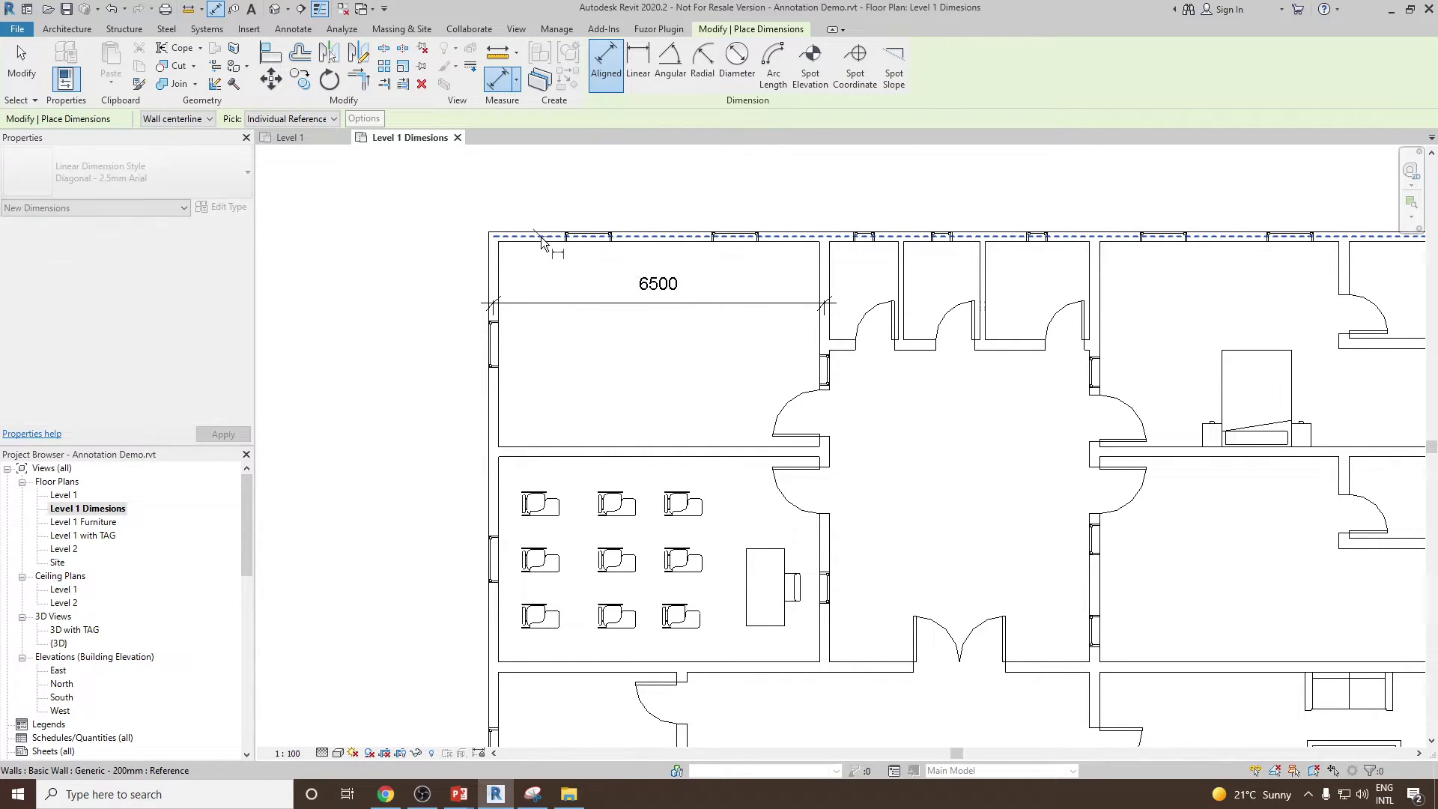
pyautogui.click(551, 435)
pyautogui.click(561, 404)
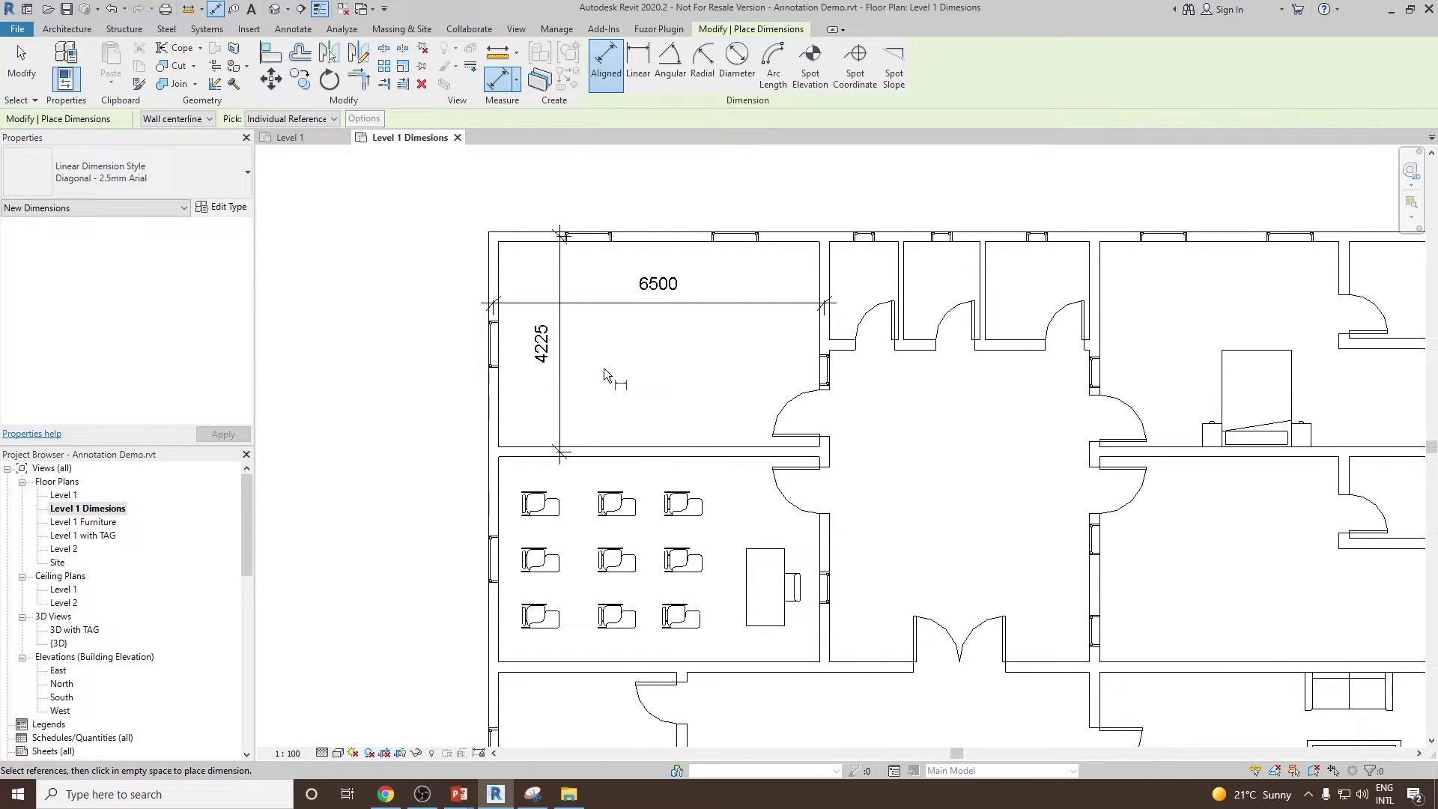
pyautogui.scroll(-2, 614, 314)
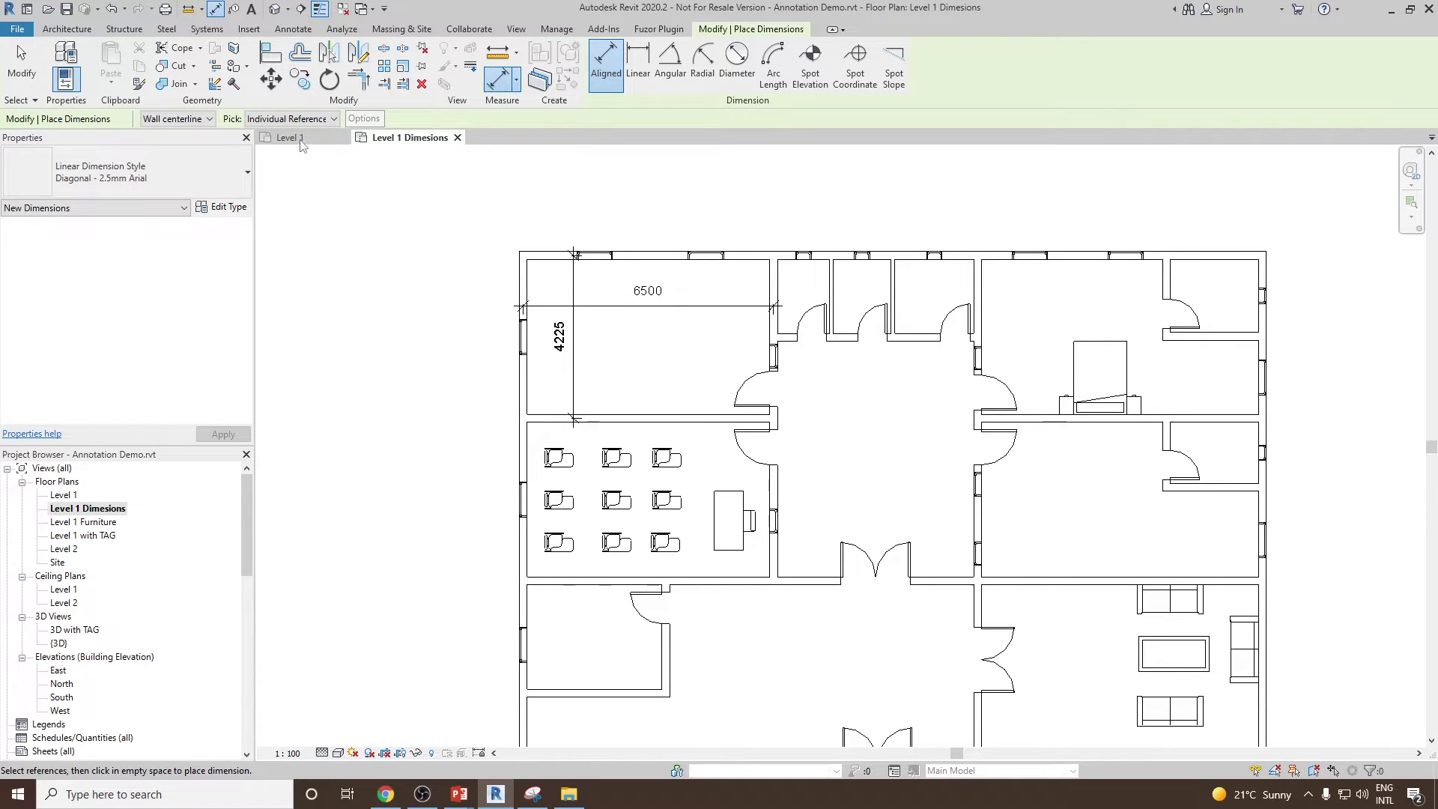
pyautogui.moveTo(756, 509); pyautogui.dragTo(766, 325, button='middle')
pyautogui.scroll(4, 500, 558)
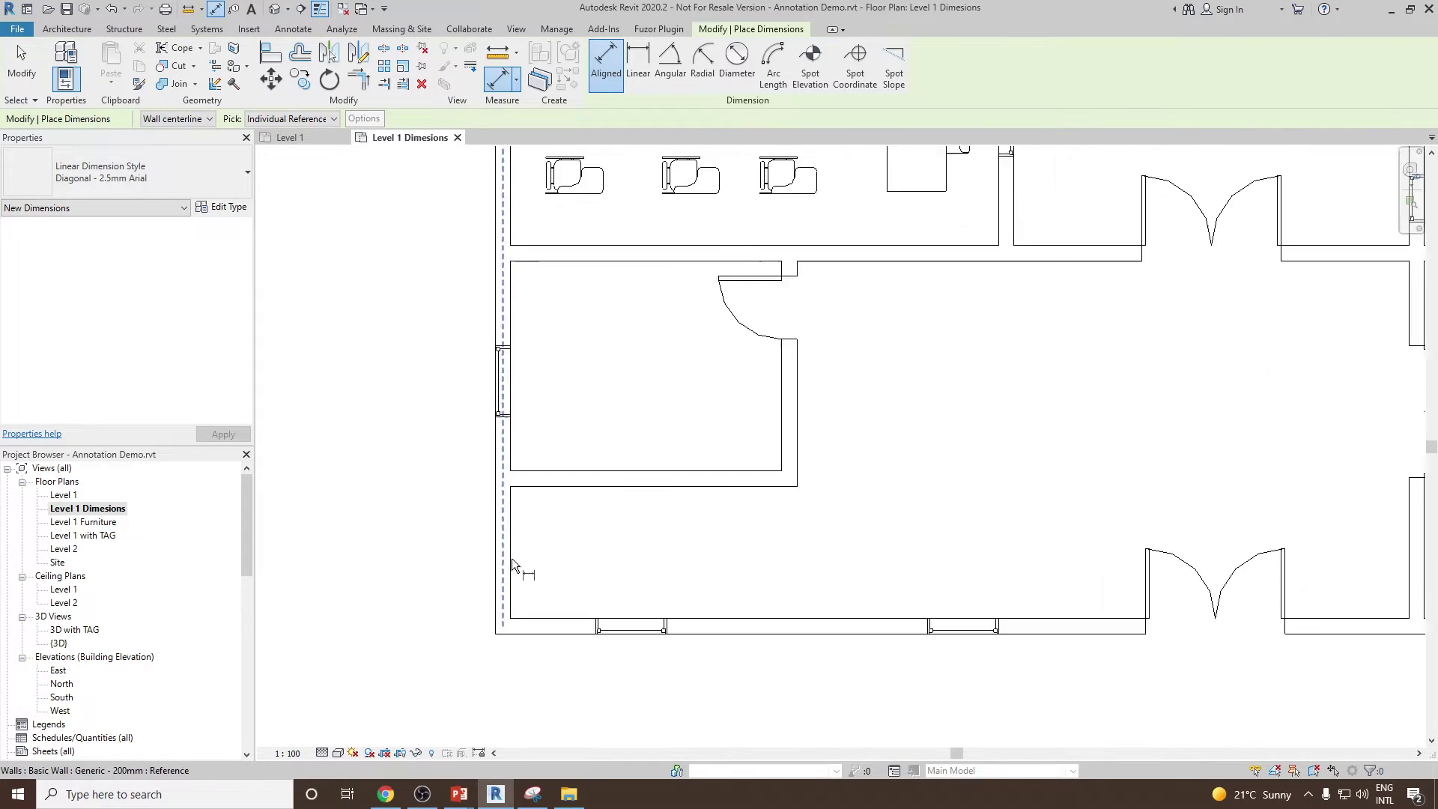
pyautogui.click(527, 510)
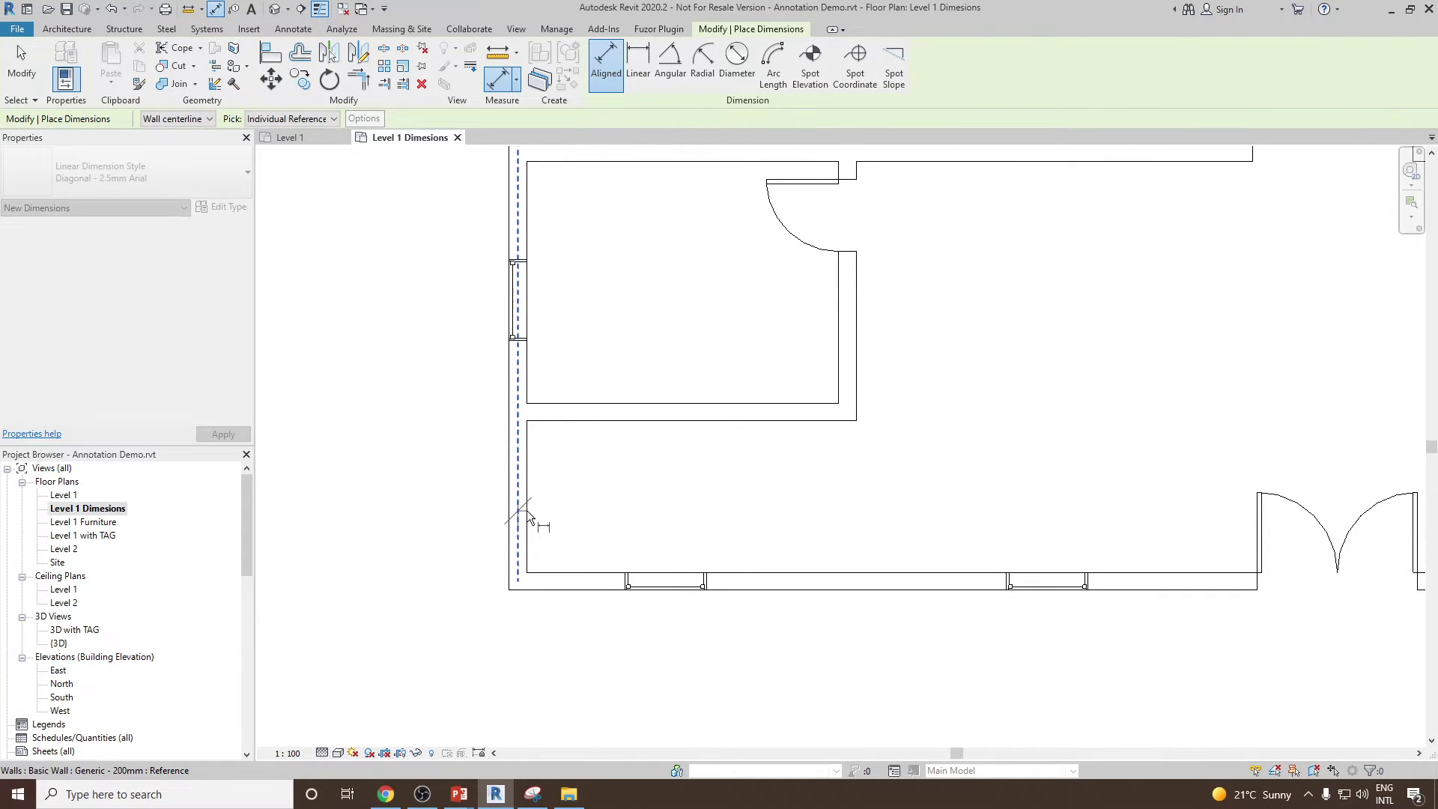
pyautogui.click(1225, 581)
pyautogui.scroll(-2, 987, 604)
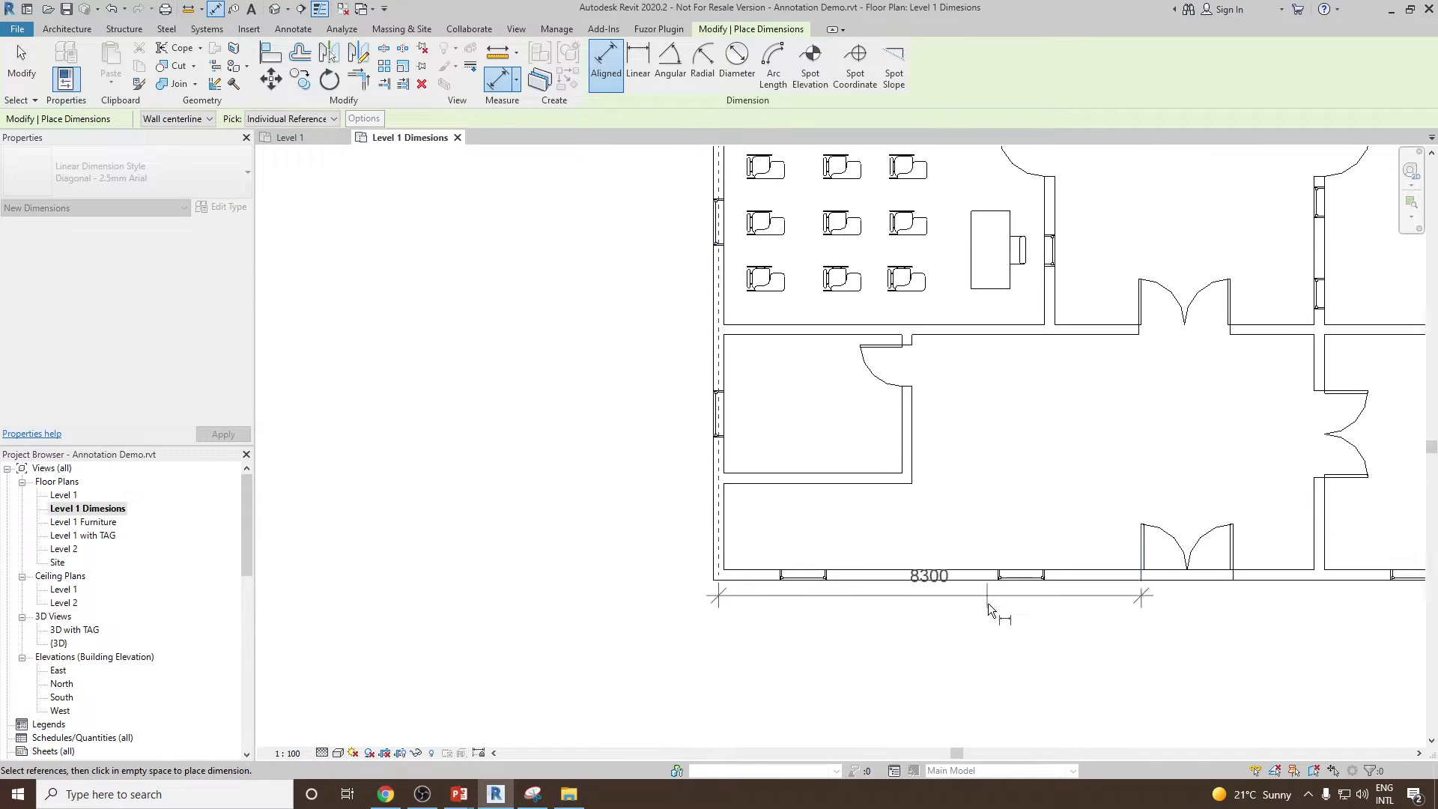
pyautogui.click(973, 633)
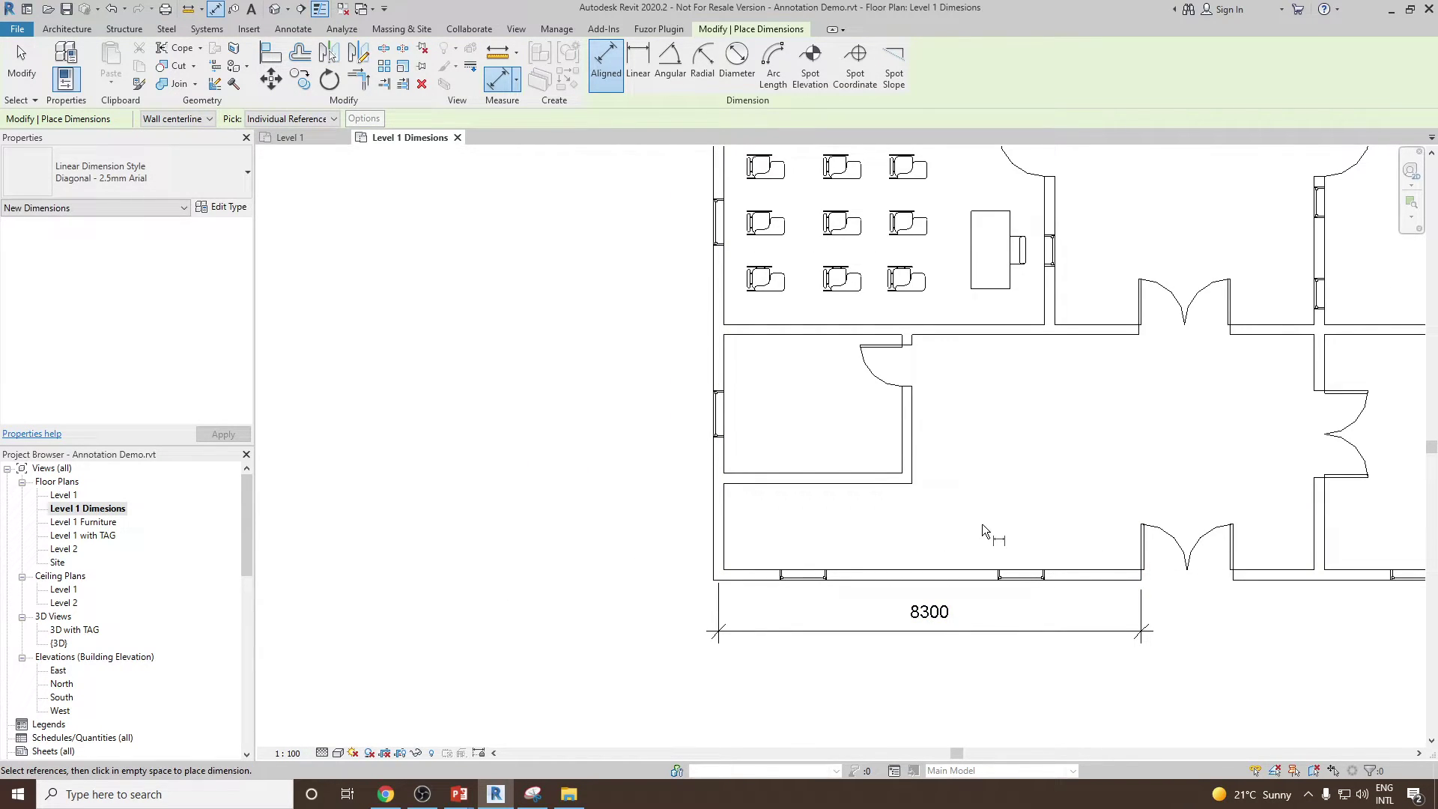
pyautogui.moveTo(982, 524); pyautogui.dragTo(875, 526, button='middle')
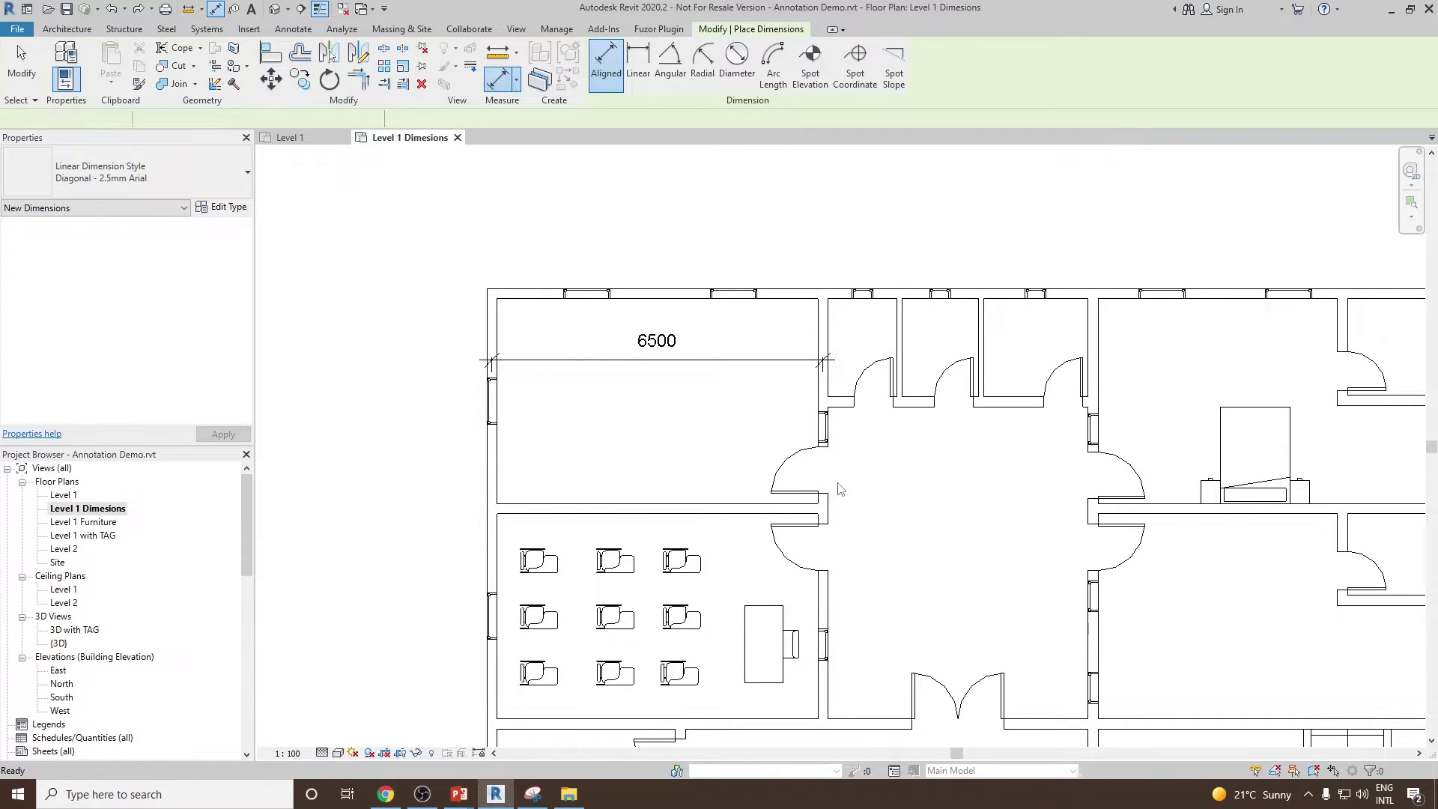
pyautogui.press('Escape')
pyautogui.moveTo(603, 408); pyautogui.dragTo(819, 419, button='middle')
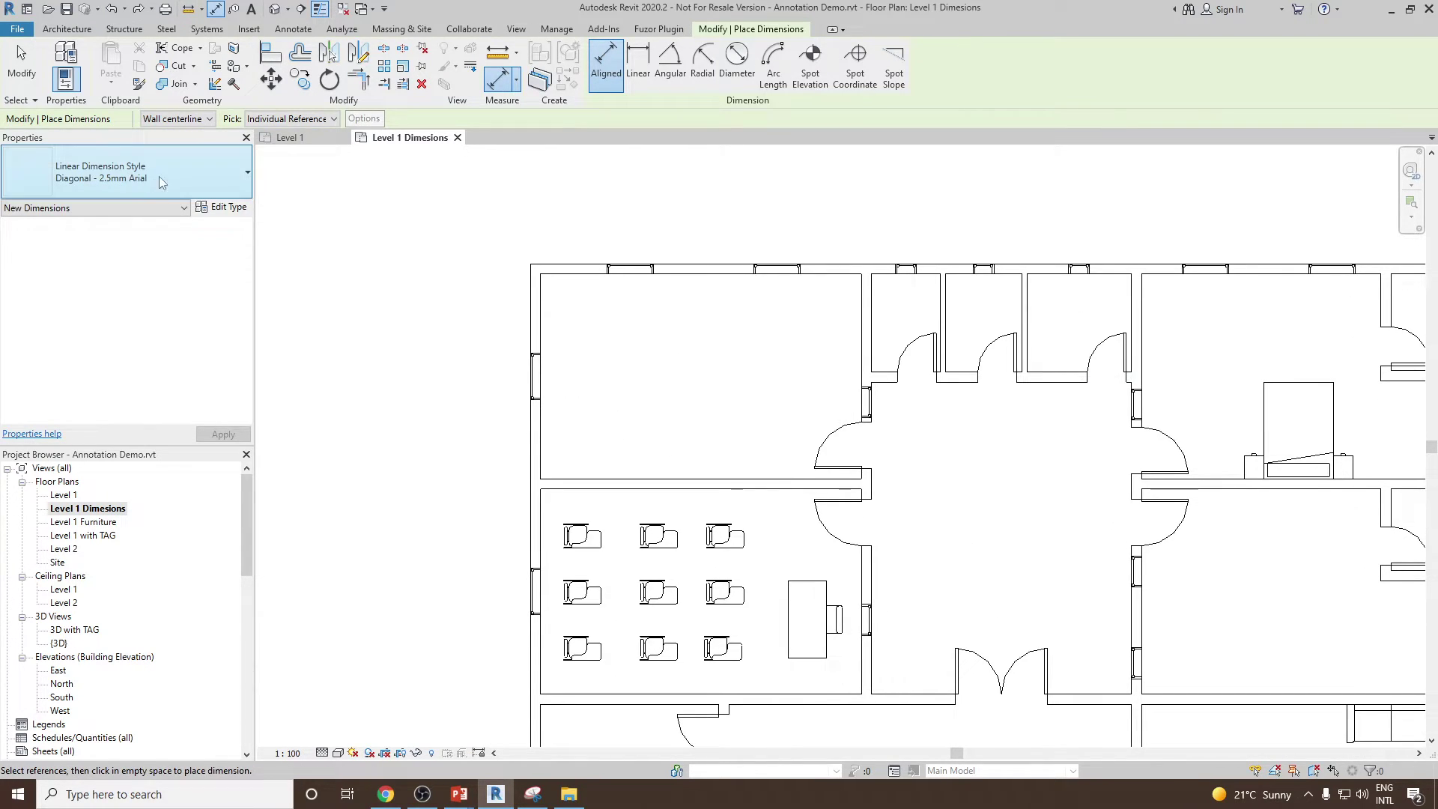
# Switch the Aligned dimension reference from wall centerlines to Wall faces
pyautogui.scroll(2, 601, 326)
pyautogui.moveTo(600, 340); pyautogui.dragTo(584, 346, button='middle')
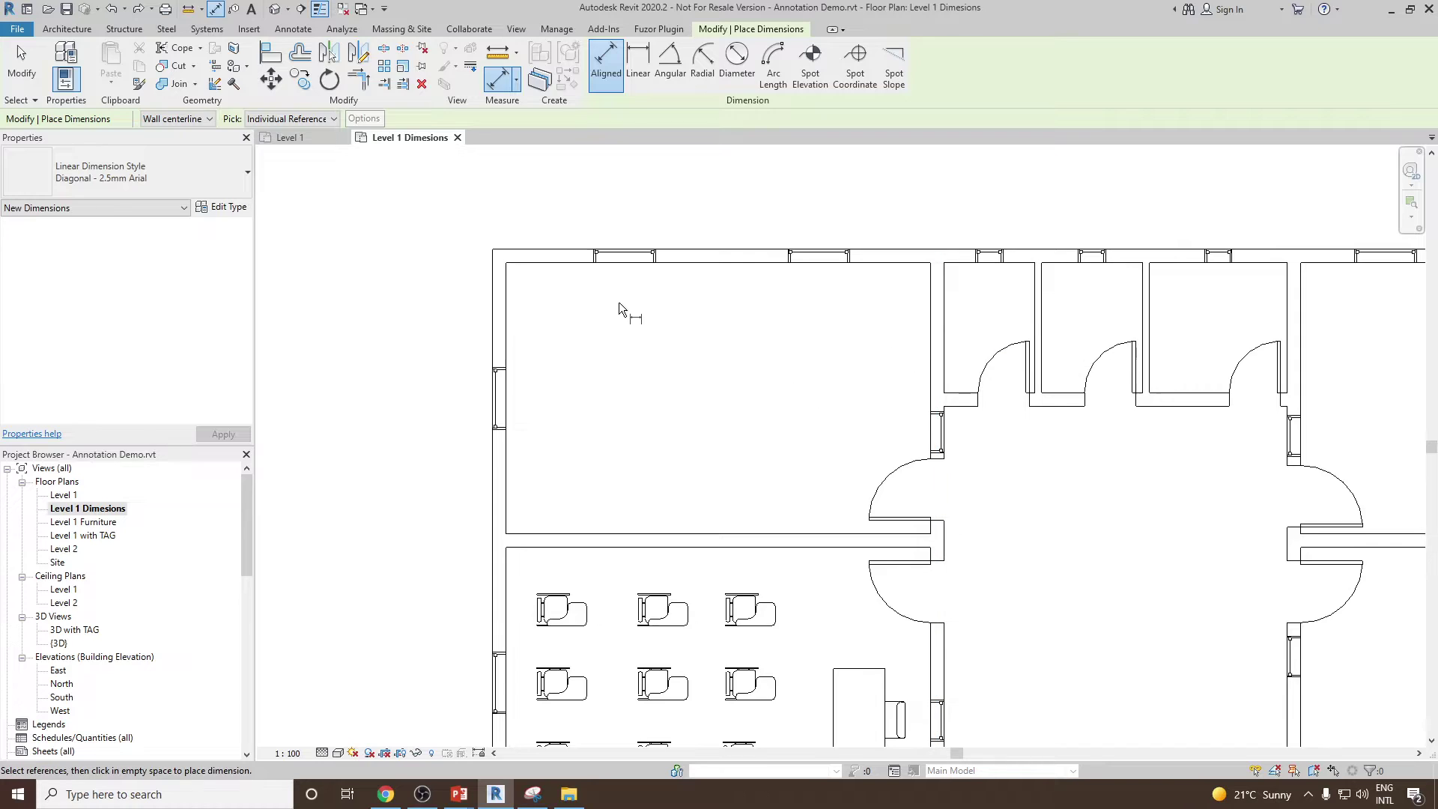
pyautogui.click(165, 120)
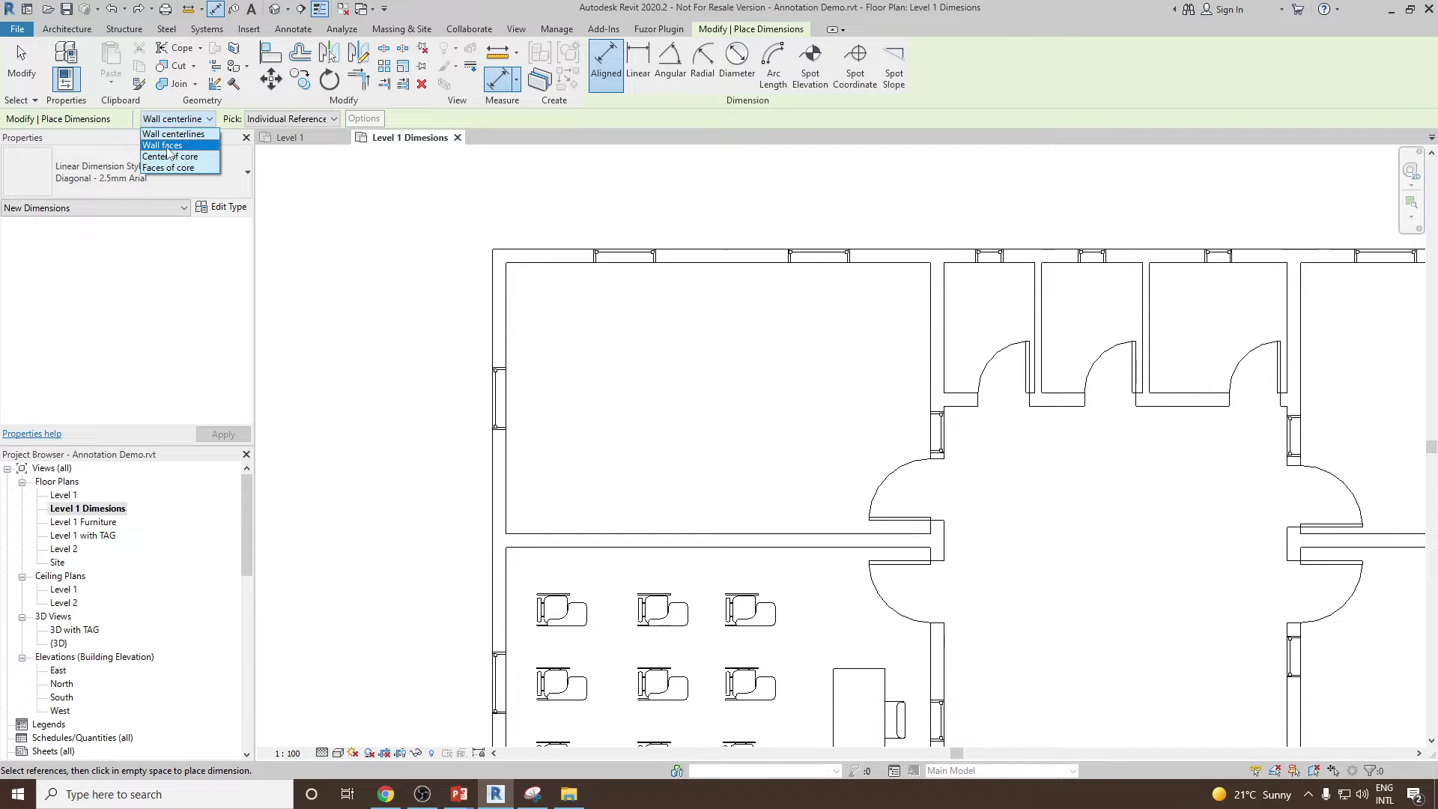
pyautogui.click(166, 146)
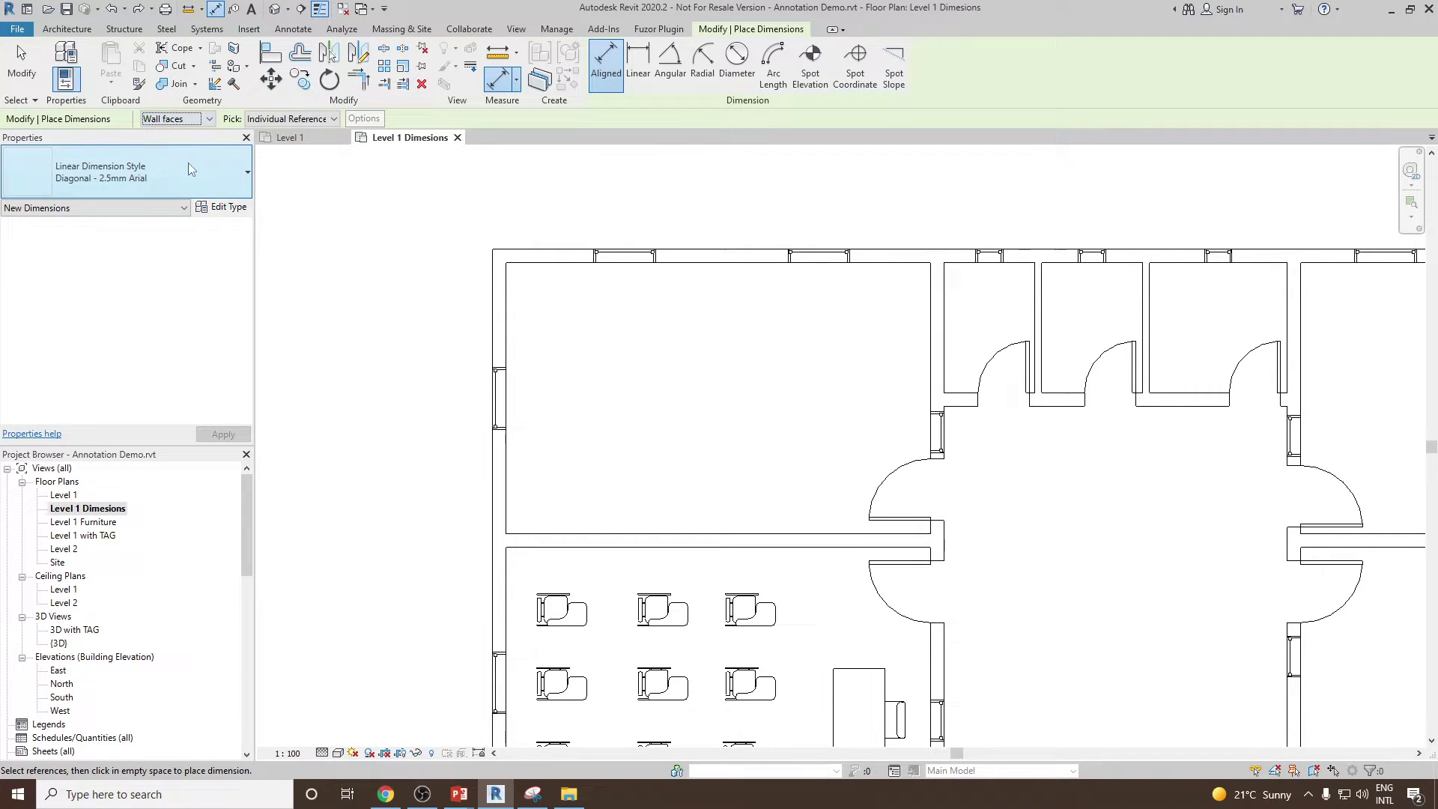
# Dimension the room's 6300 width and 4025 depth between inner wall faces
pyautogui.click(507, 300)
pyautogui.click(930, 330)
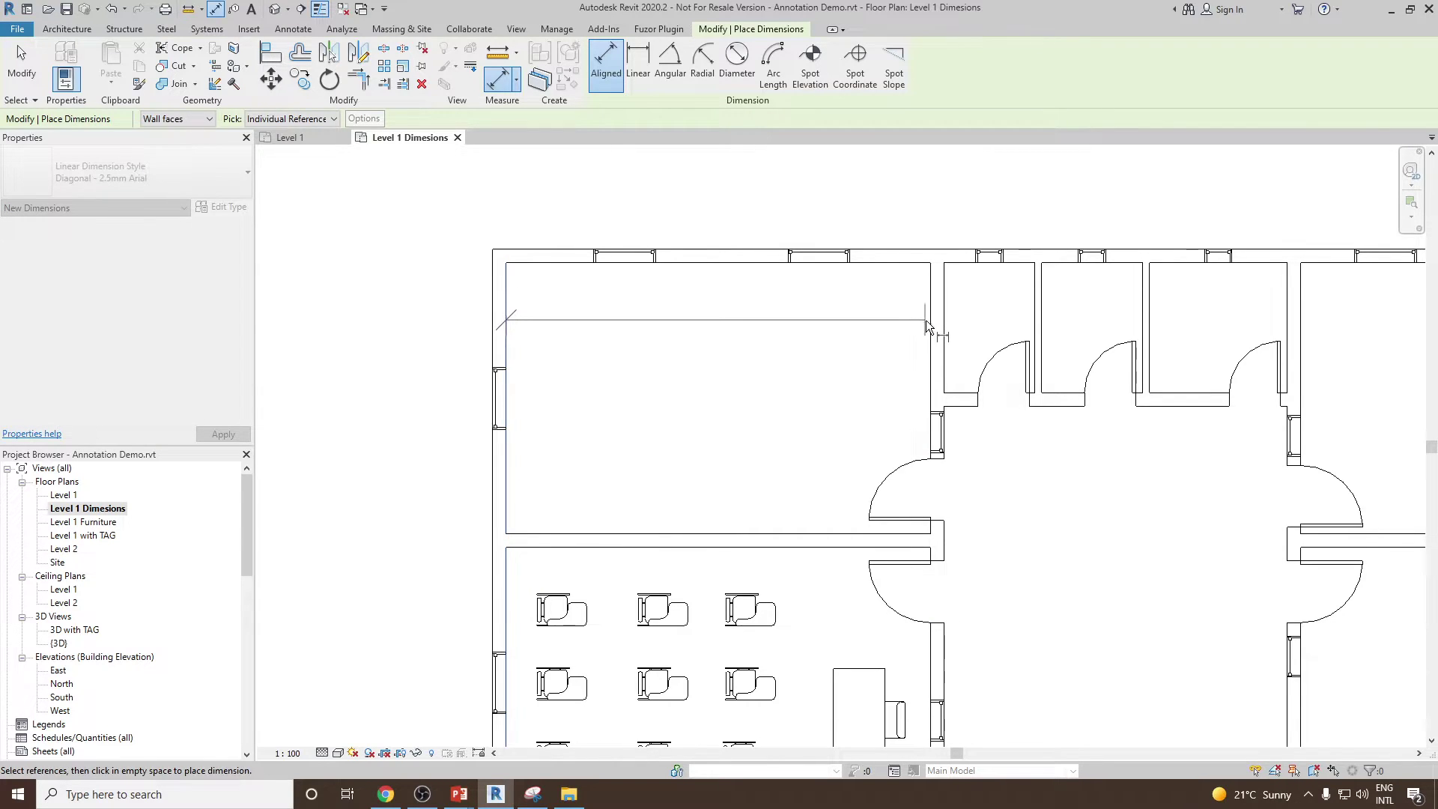
pyautogui.click(846, 372)
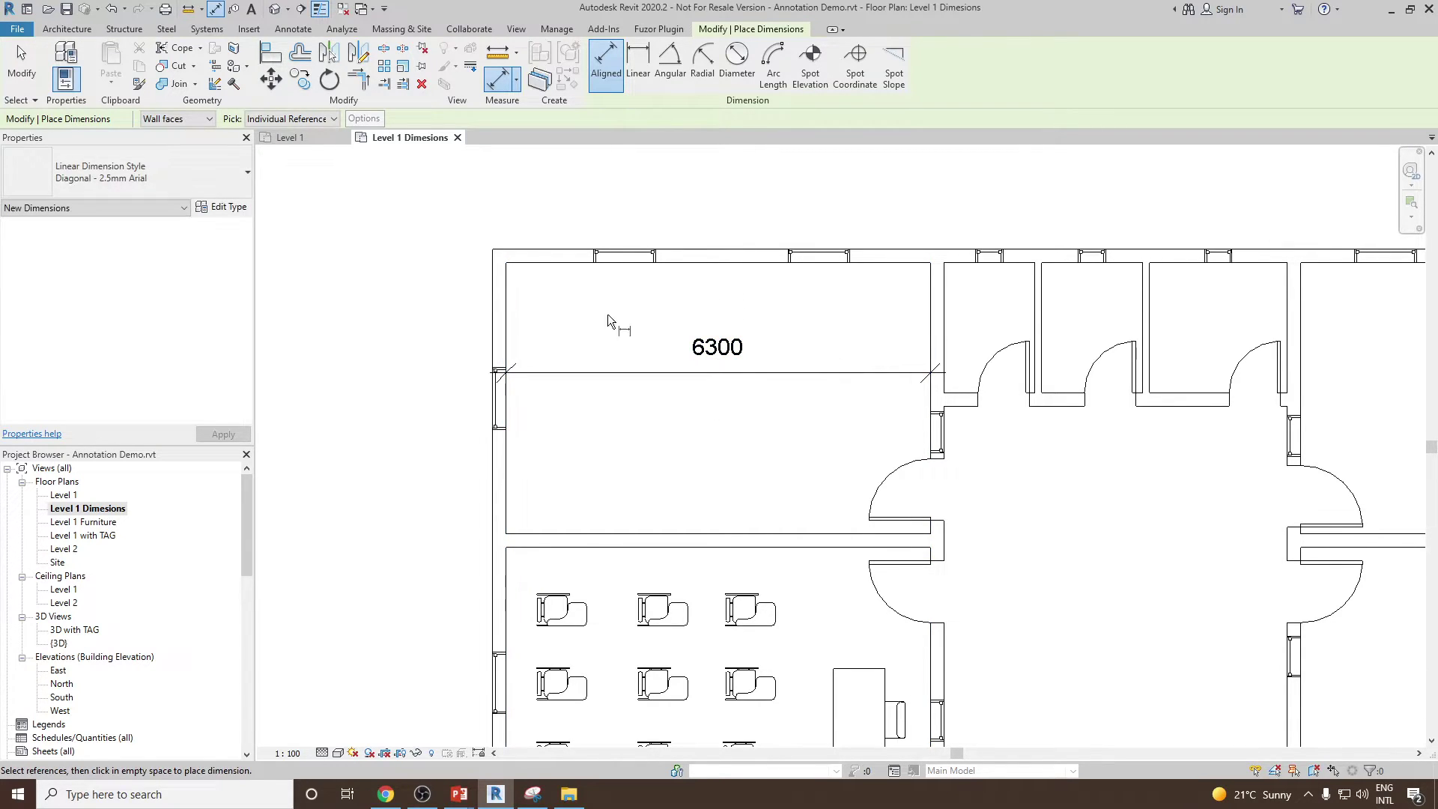
pyautogui.click(569, 262)
pyautogui.click(567, 532)
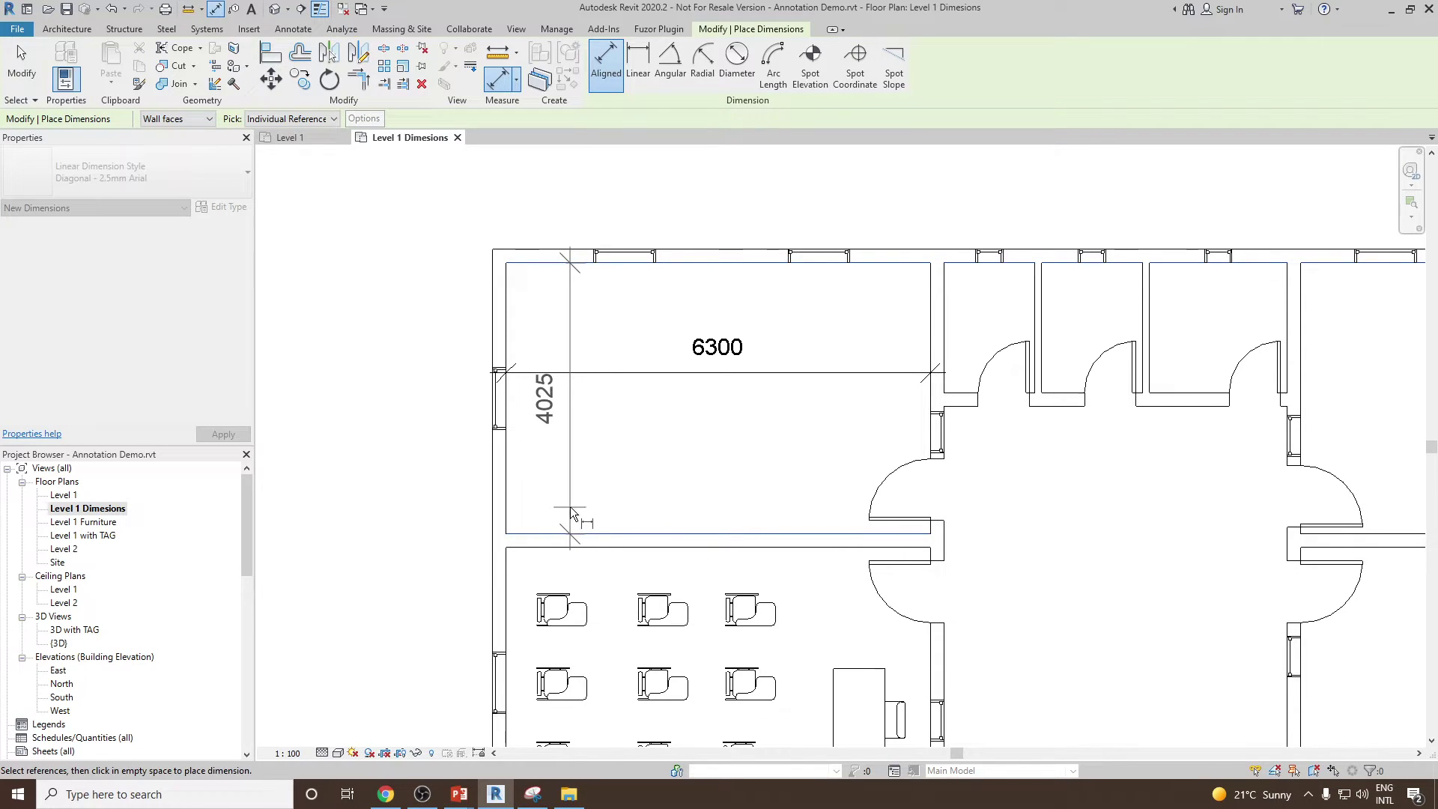
pyautogui.click(571, 479)
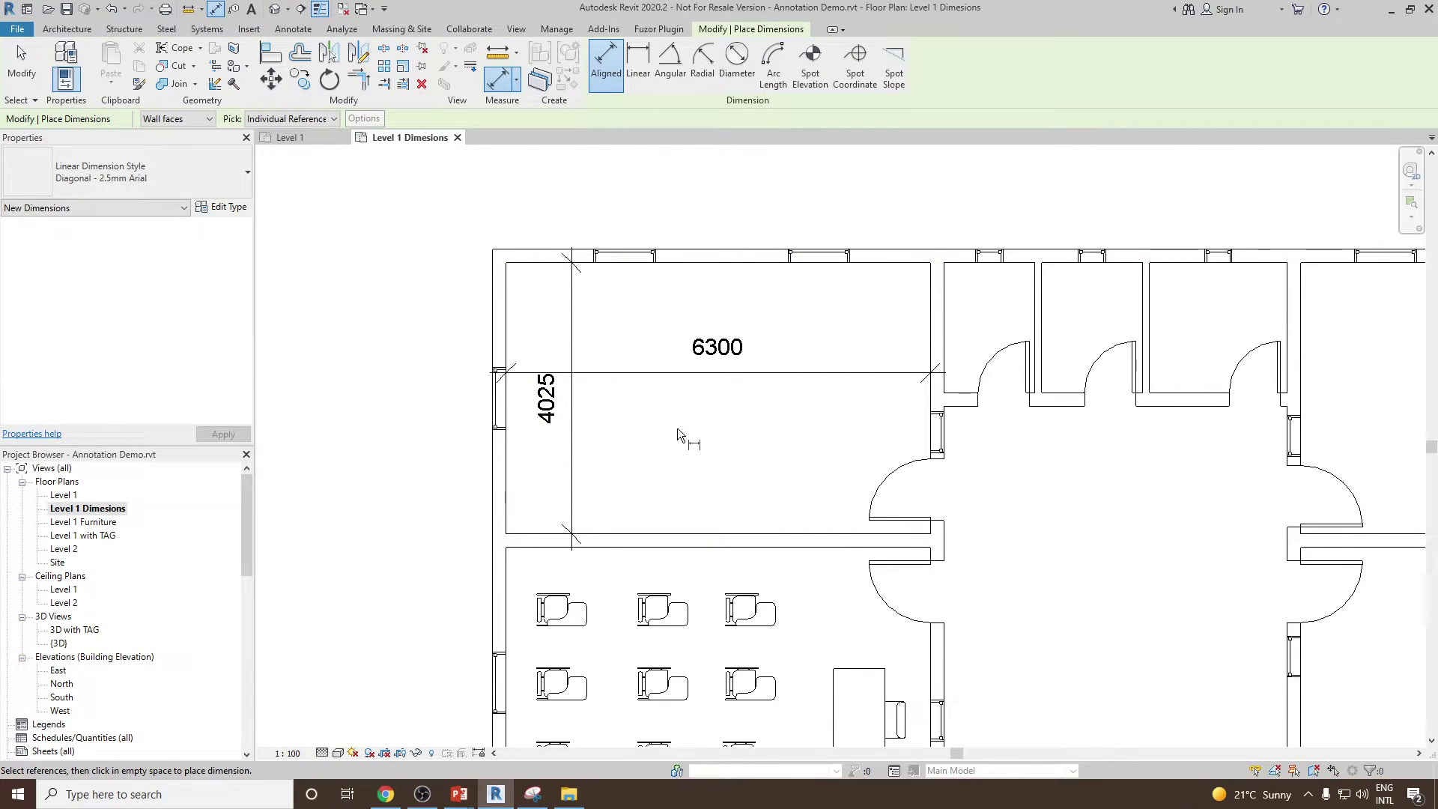
# Undo the two trial room dimensions, end dimensioning, and zoom out to the whole plan
pyautogui.hotkey('ctrl', 'z')
pyautogui.hotkey('ctrl', 'z')
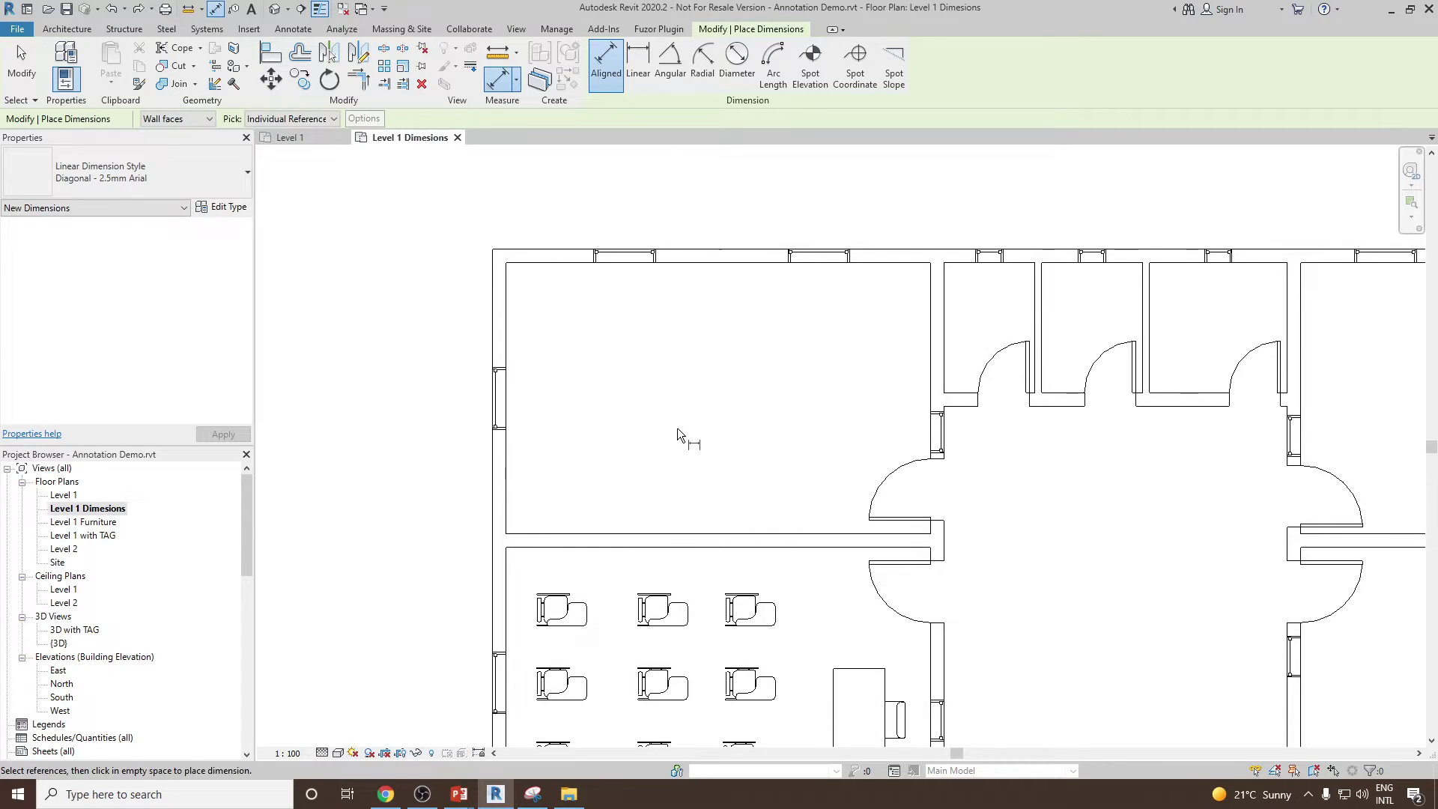
pyautogui.rightClick(677, 428)
pyautogui.click(677, 379)
pyautogui.scroll(-3, 677, 379)
pyautogui.moveTo(854, 322)
pyautogui.mouseDown(button='middle')
pyautogui.moveTo(872, 328)
pyautogui.moveTo(830, 339)
pyautogui.mouseUp(button='middle')
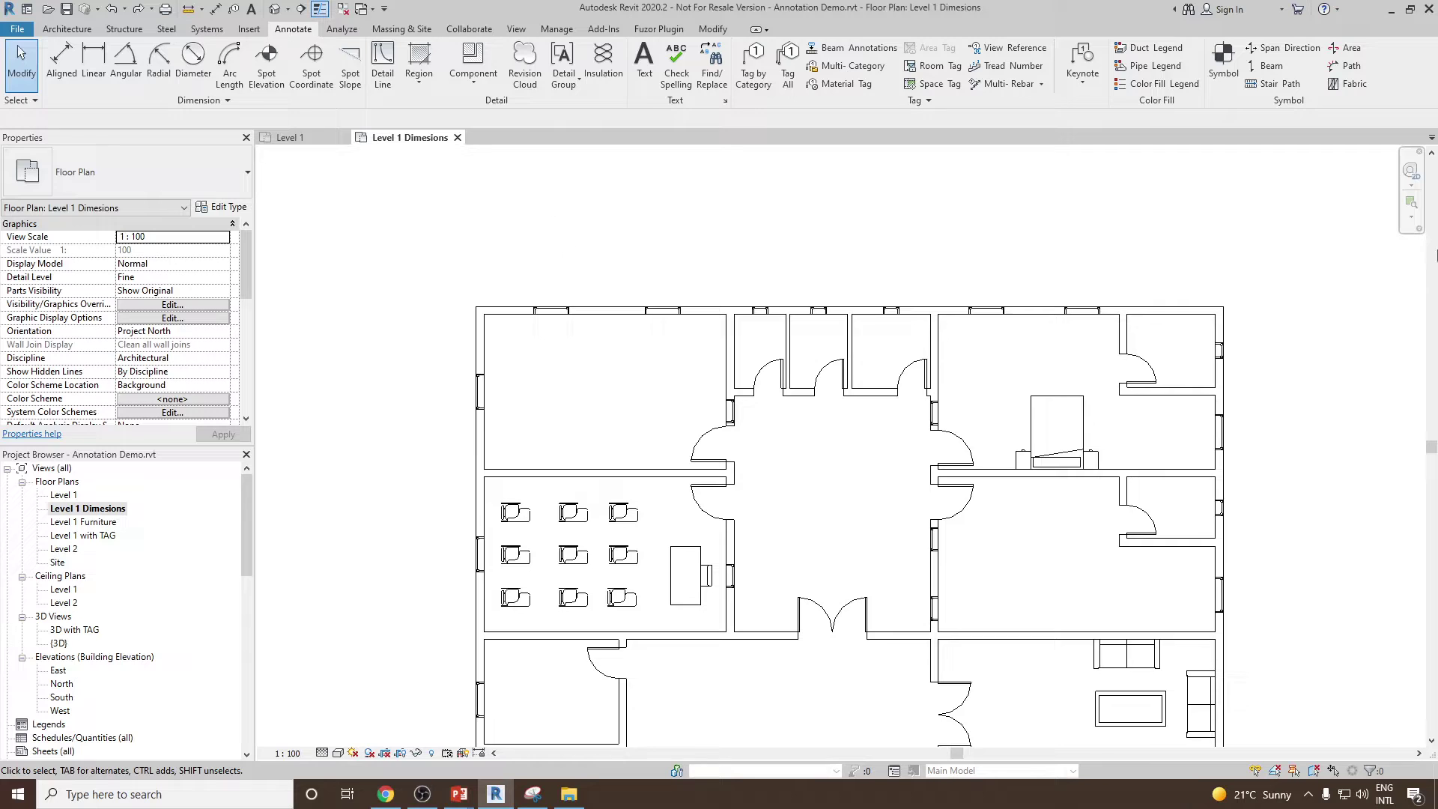
# Start Aligned dimensioning to Wall centerlines with Pick set to Entire Walls
pyautogui.click(54, 73)
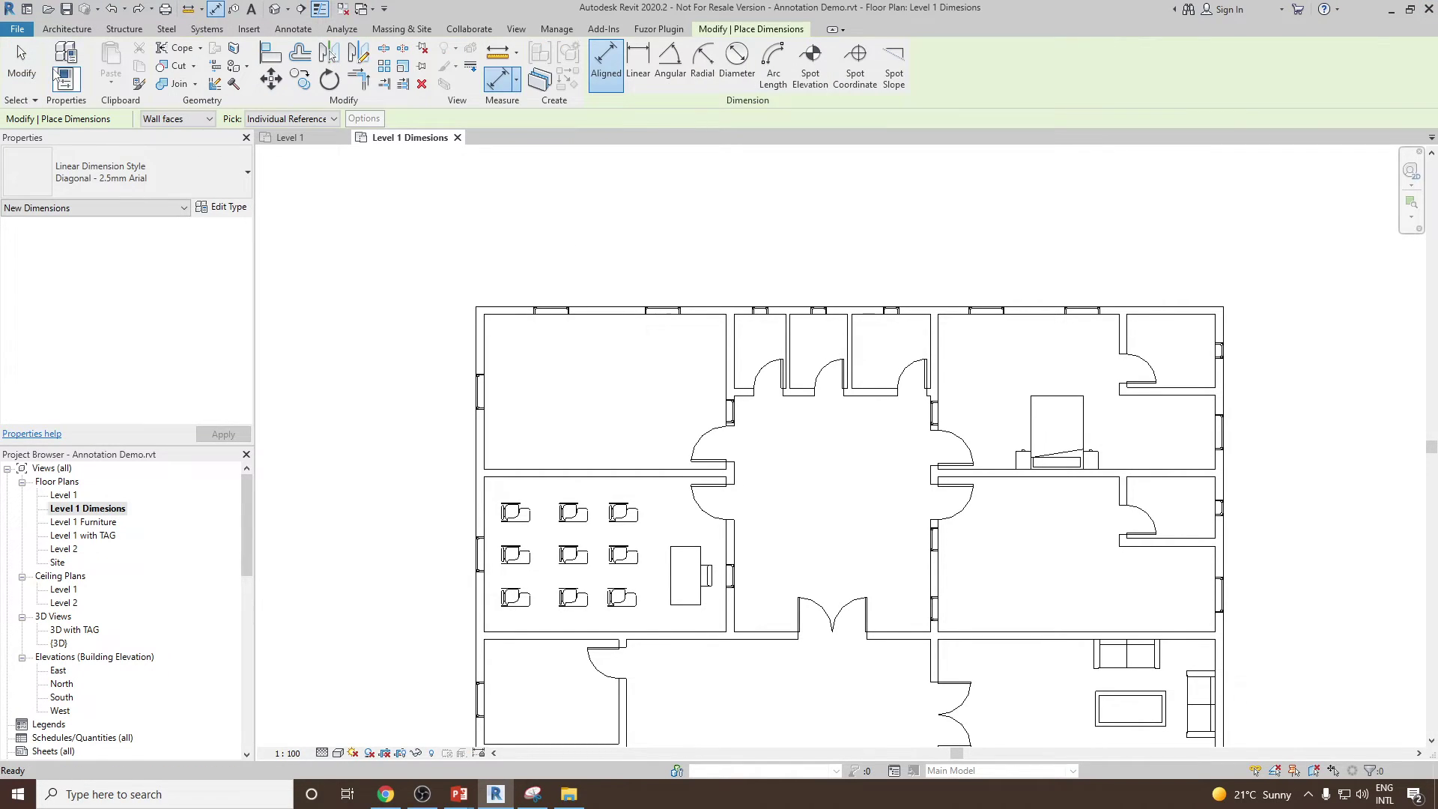
pyautogui.click(210, 120)
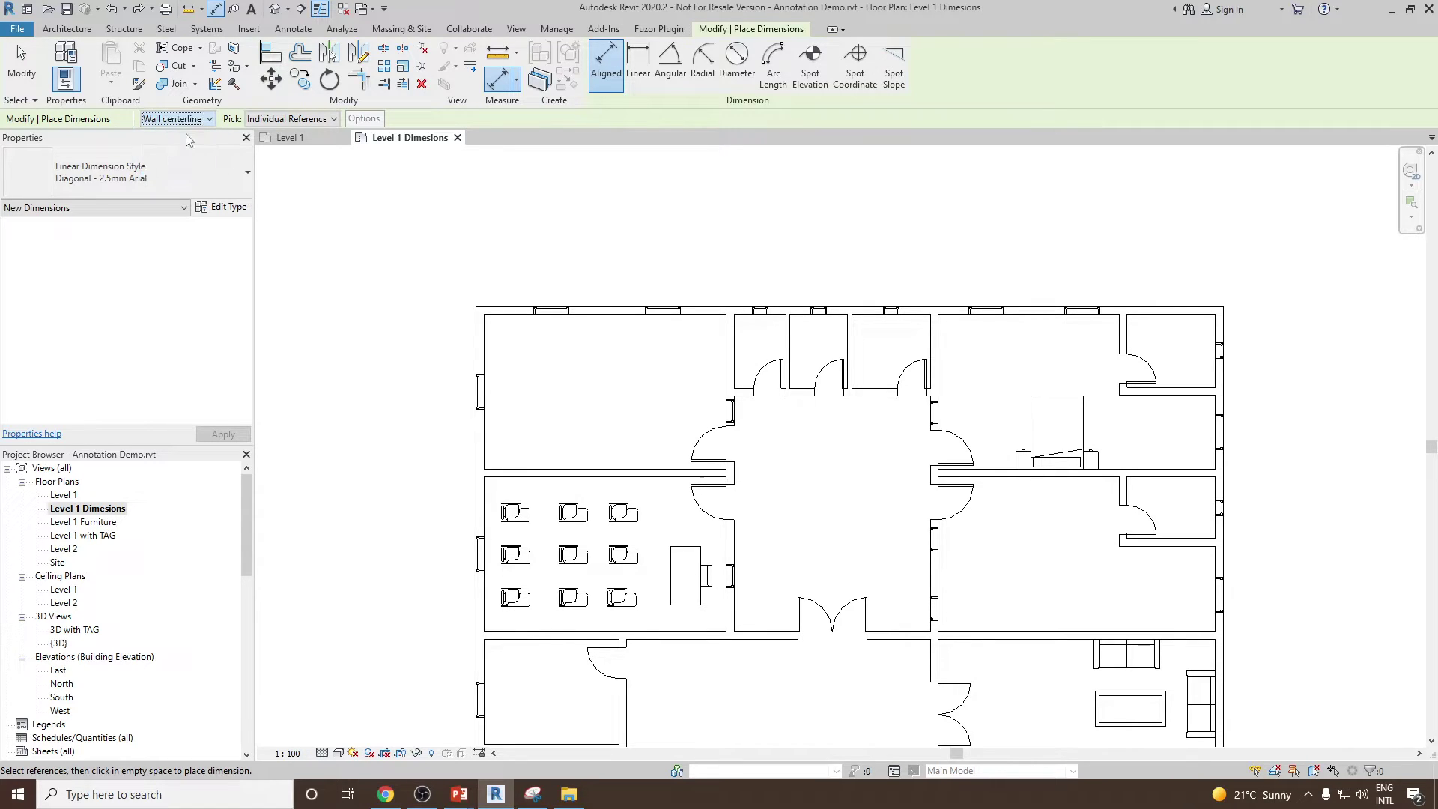
pyautogui.click(267, 121)
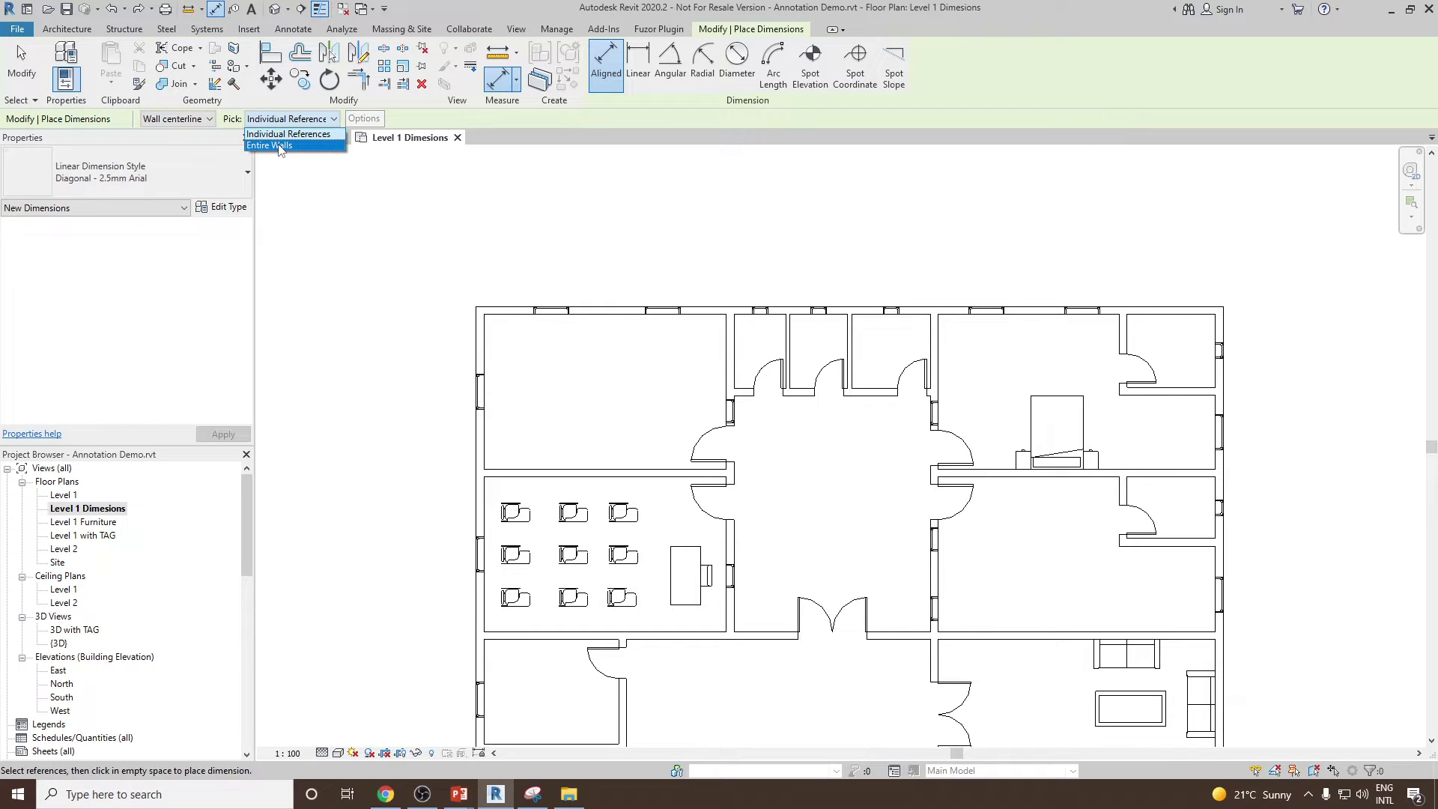
pyautogui.click(269, 145)
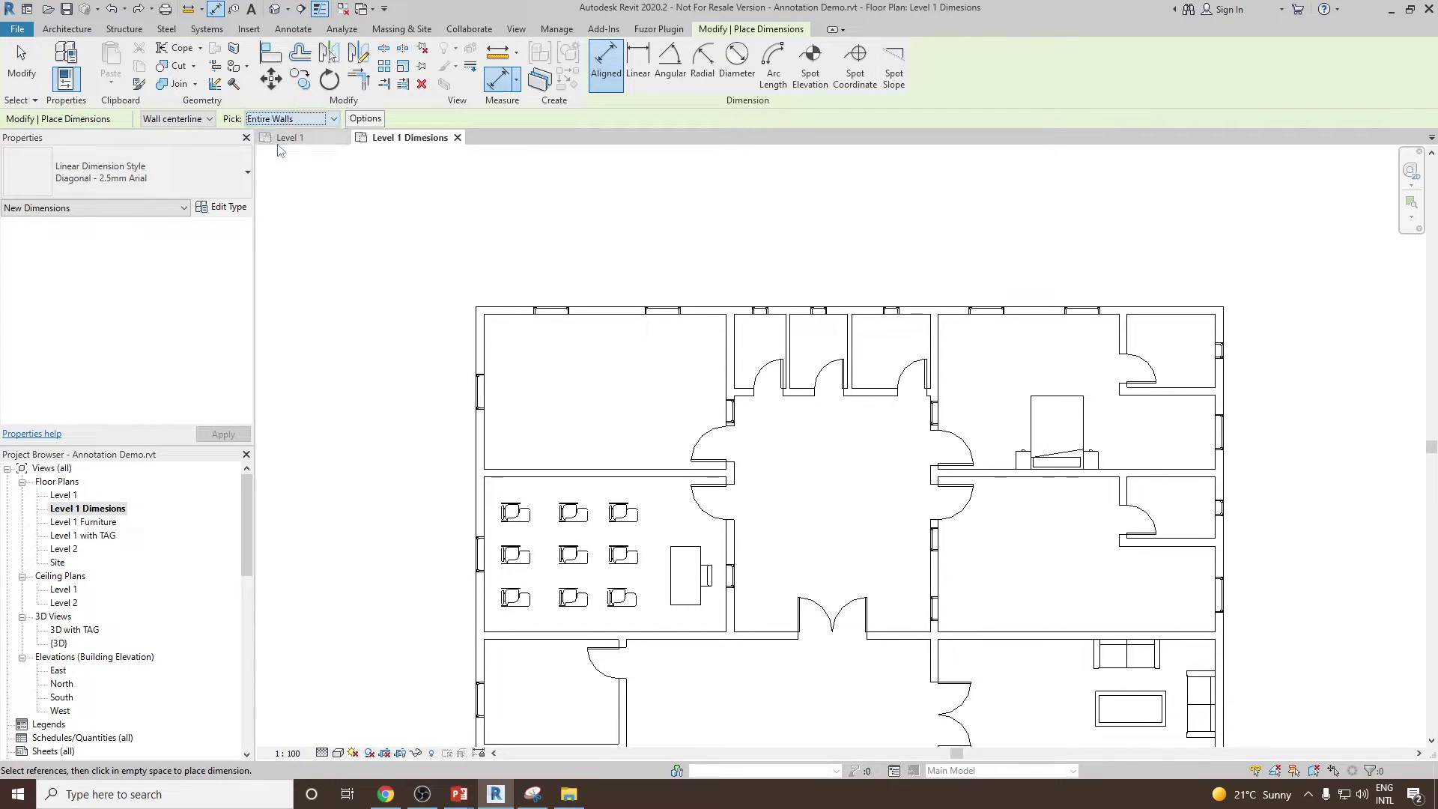
# Add overall dimensions for the top wall (19200) and left wall (13266), then pick the bottom wall
pyautogui.click(604, 307)
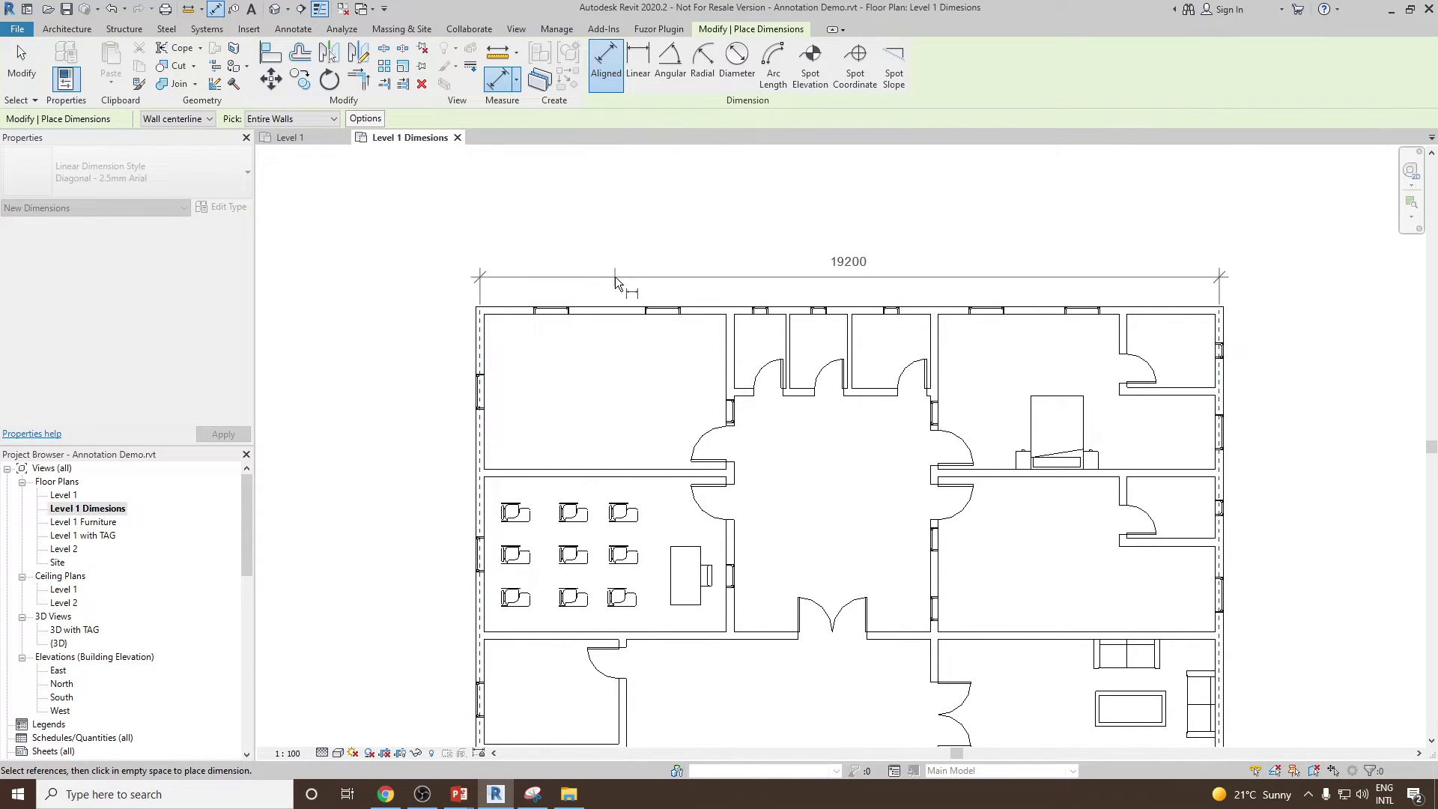
pyautogui.click(614, 277)
pyautogui.scroll(2, 543, 297)
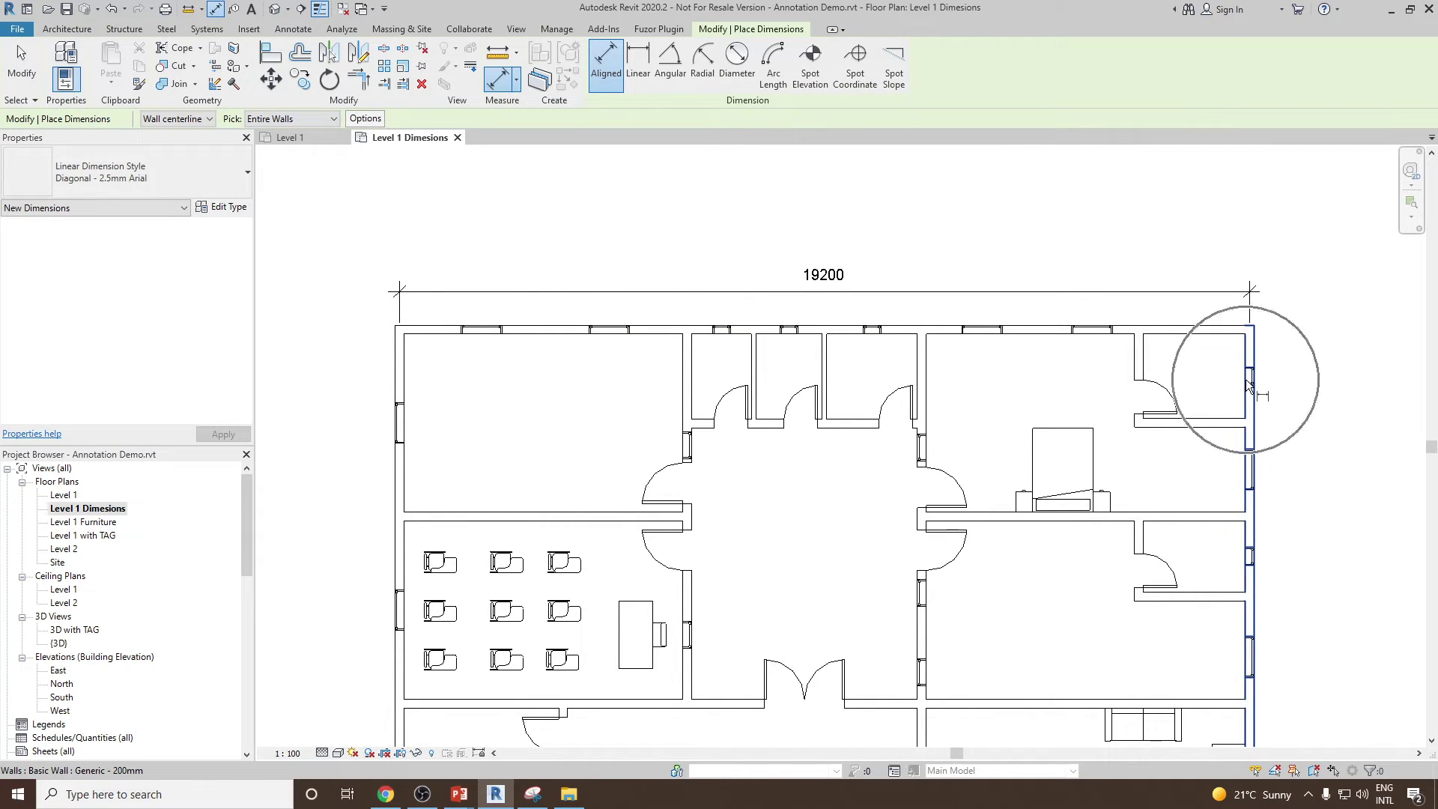
pyautogui.scroll(-1, 745, 255)
pyautogui.scroll(-1, 722, 230)
pyautogui.moveTo(722, 230); pyautogui.dragTo(869, 164, button='middle')
pyautogui.click(517, 352)
pyautogui.click(473, 354)
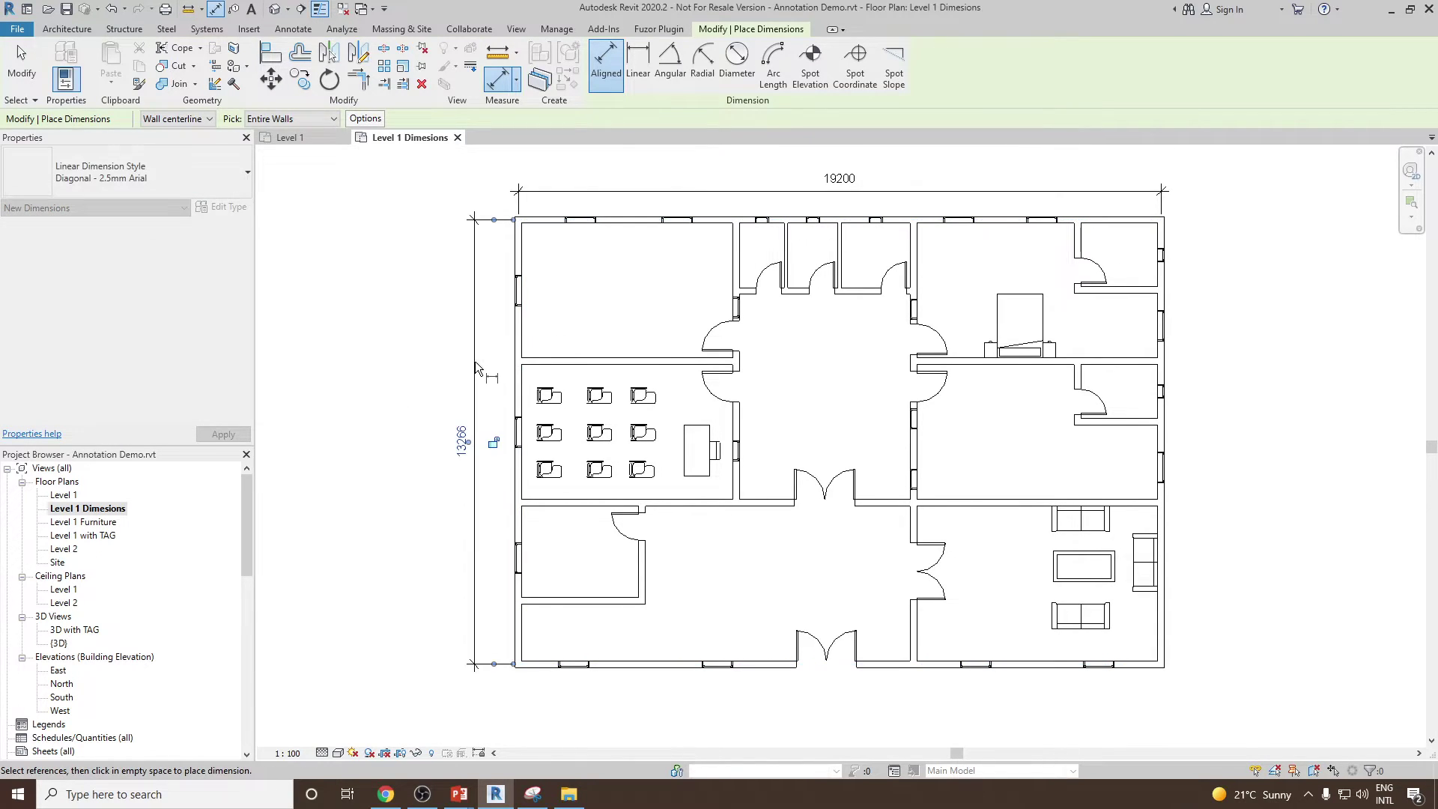
pyautogui.click(638, 665)
# Place the 19200 bottom and 13266 right overall wall dimensions
pyautogui.click(756, 702)
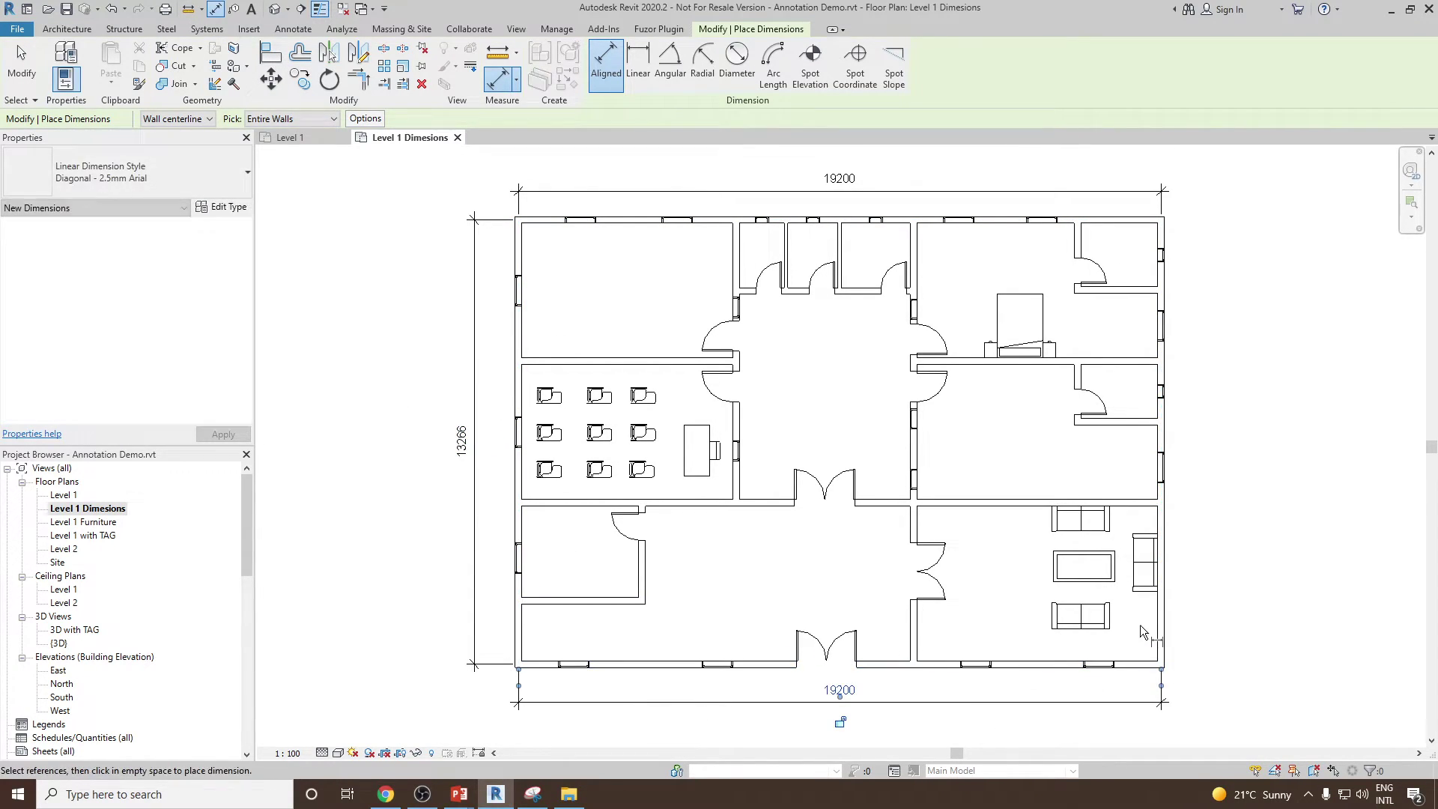
pyautogui.click(1157, 627)
pyautogui.click(1214, 626)
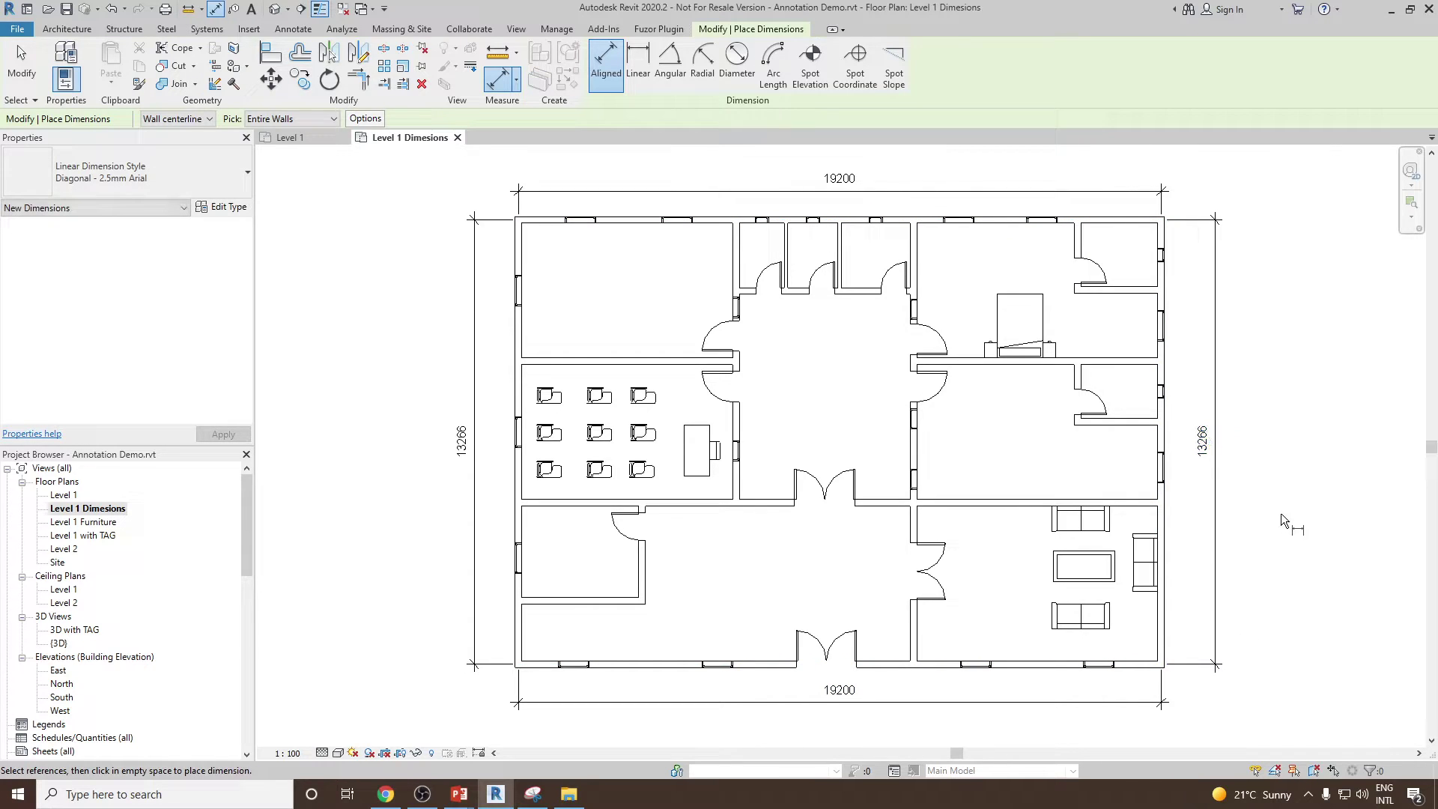
# Undo all four overall dimensions and restart Aligned dimensioning
pyautogui.hotkey('ctrl', 'z')
pyautogui.hotkey('ctrl', 'z')
pyautogui.hotkey('ctrl', 'z')
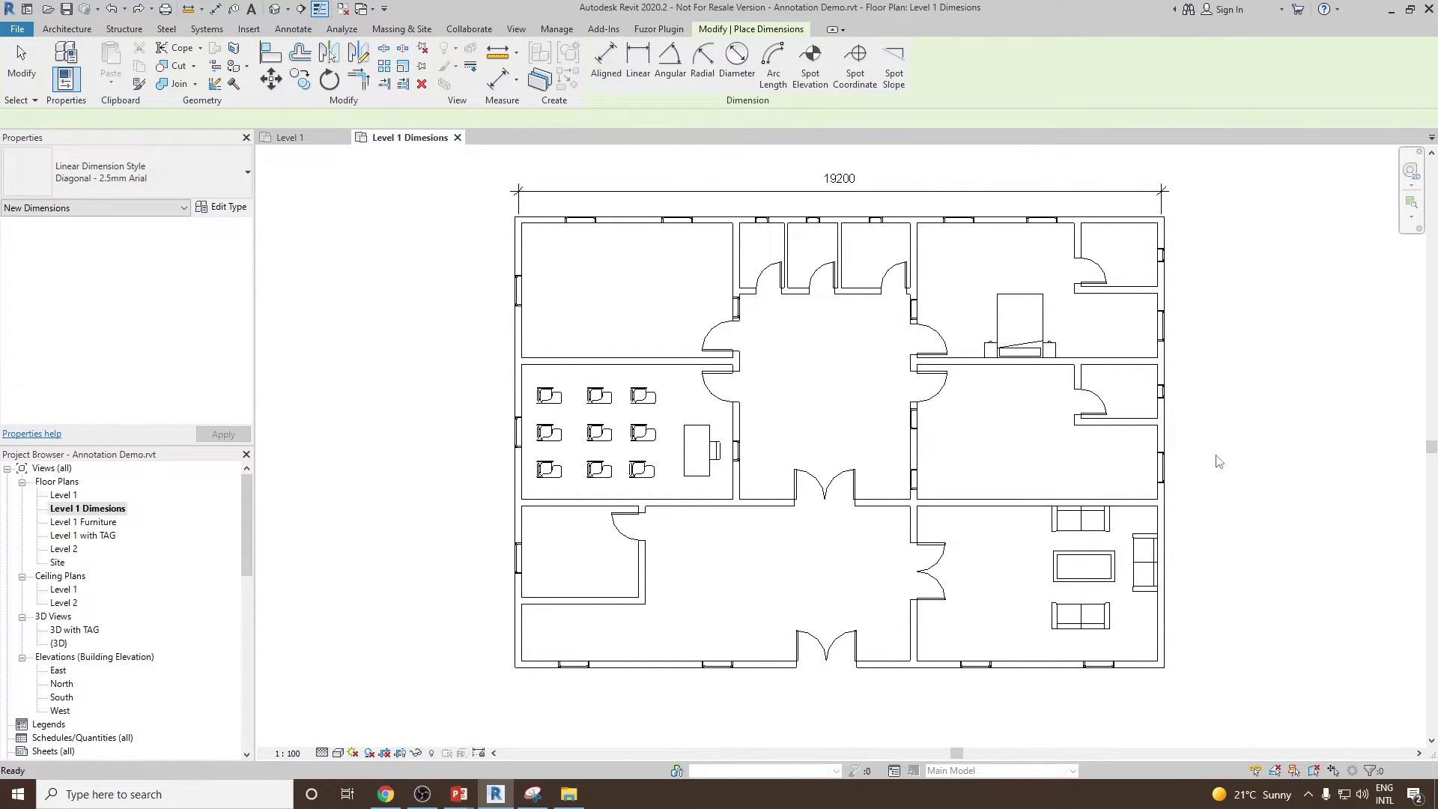
pyautogui.hotkey('ctrl', 'z')
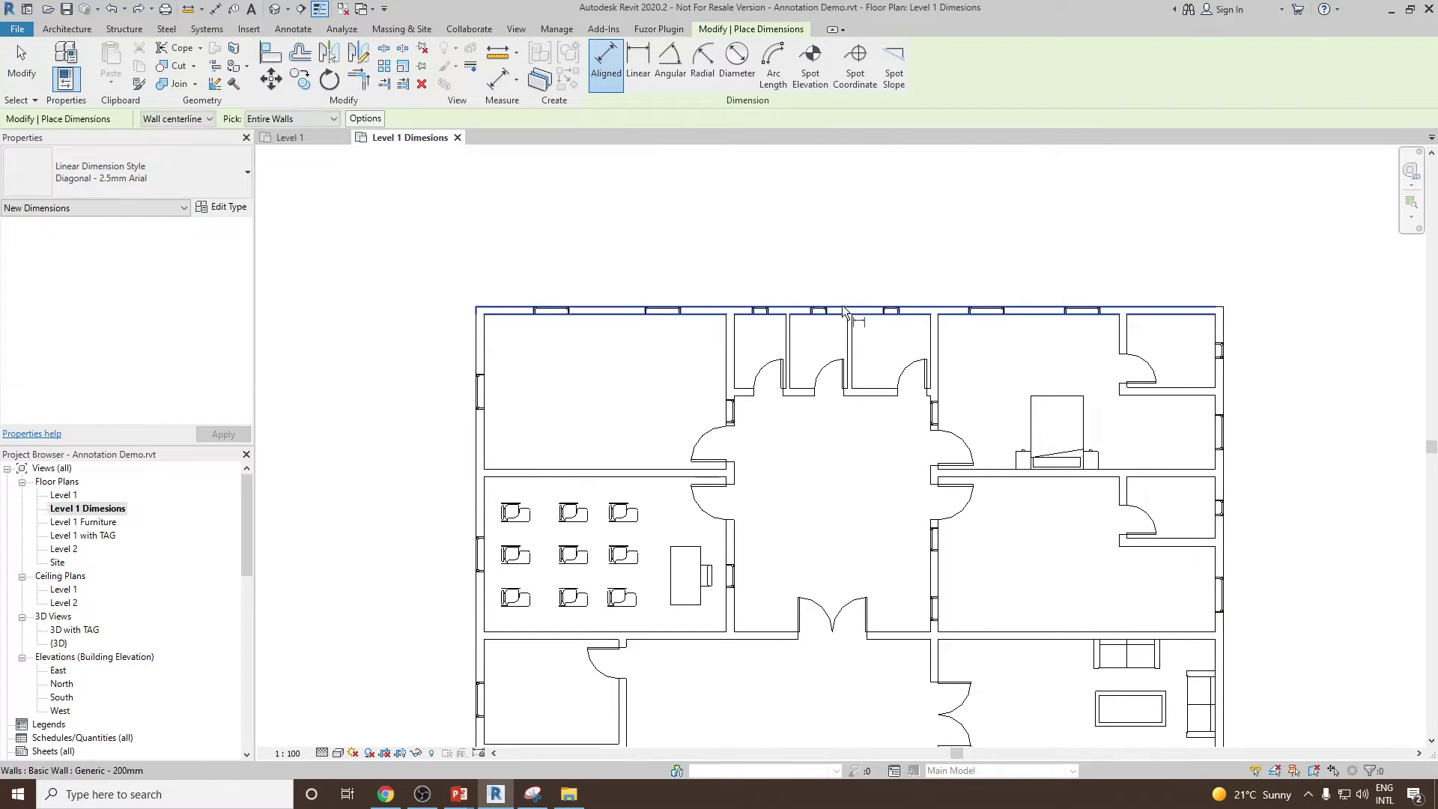
pyautogui.press('Escape')
pyautogui.click(60, 76)
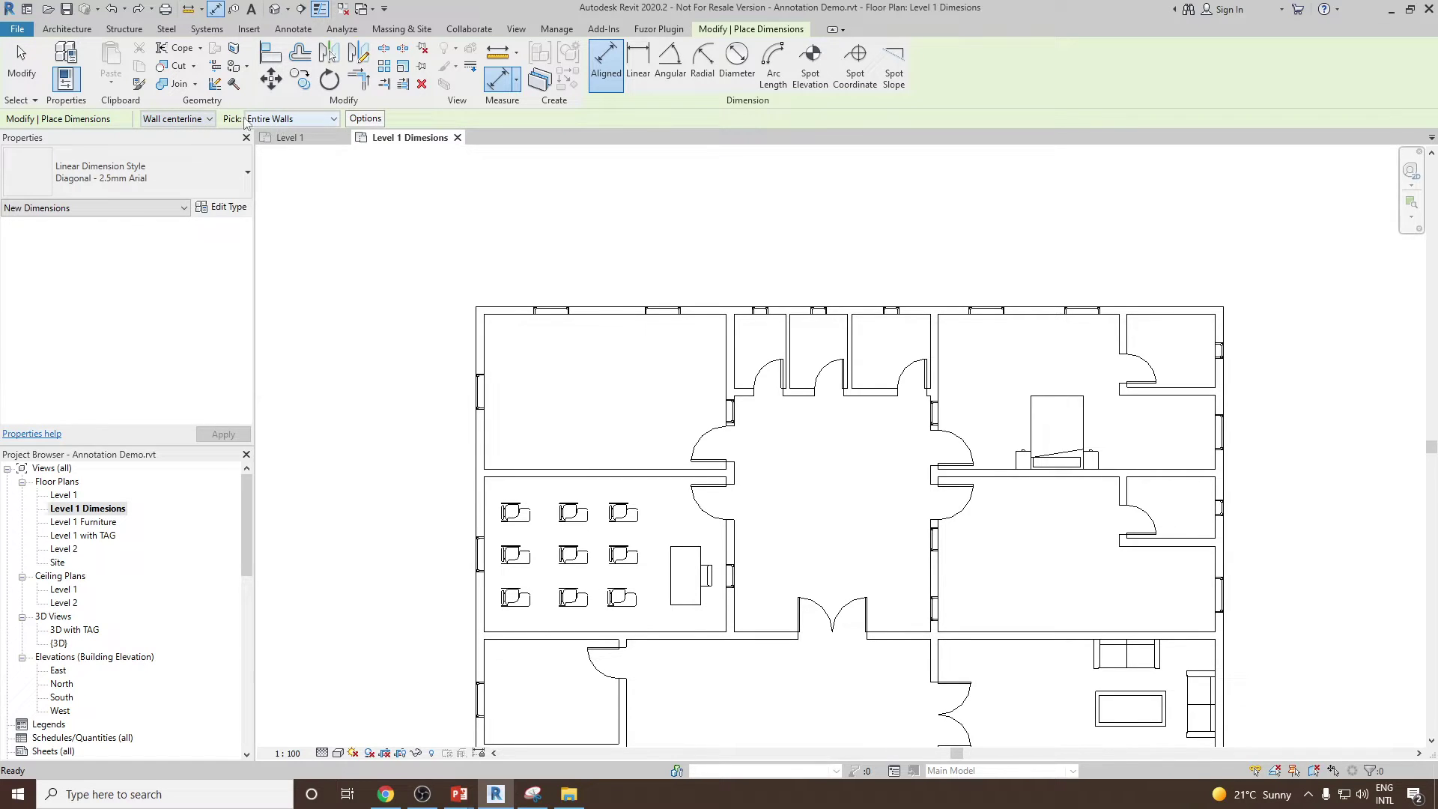
# Keep Pick as Entire Walls and set automatic dimensioning to opening Centers
pyautogui.click(272, 119)
pyautogui.click(272, 119)
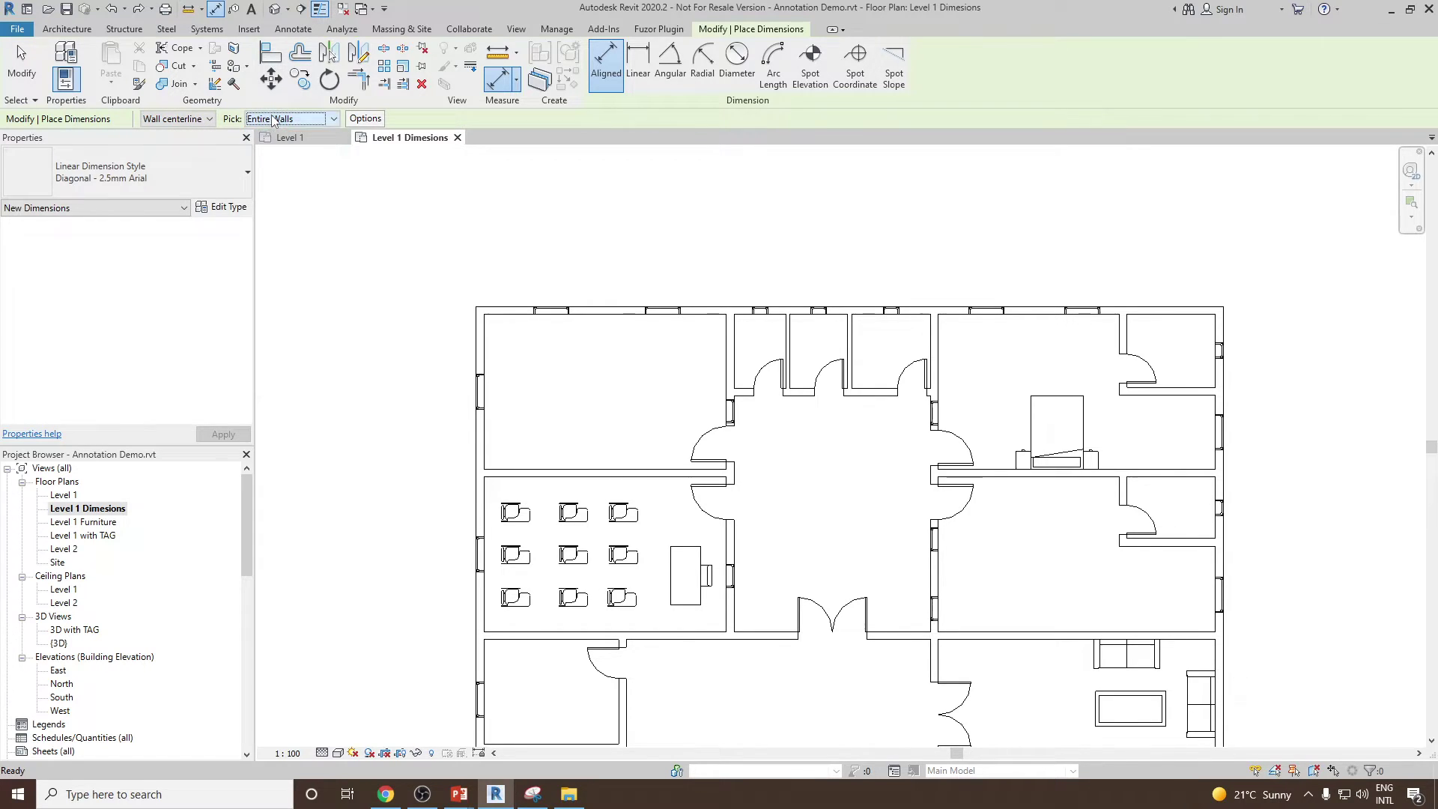
pyautogui.click(368, 119)
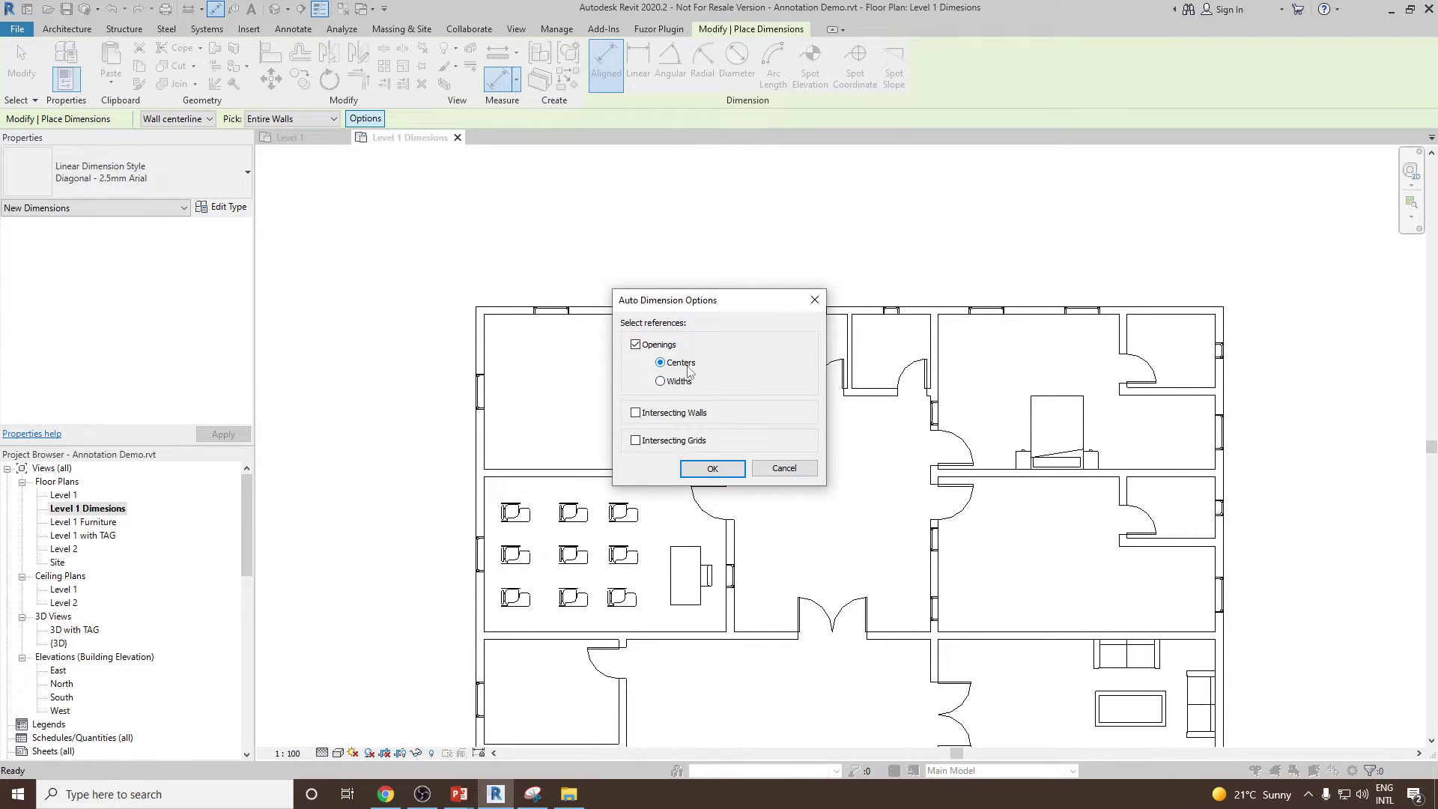
pyautogui.click(737, 469)
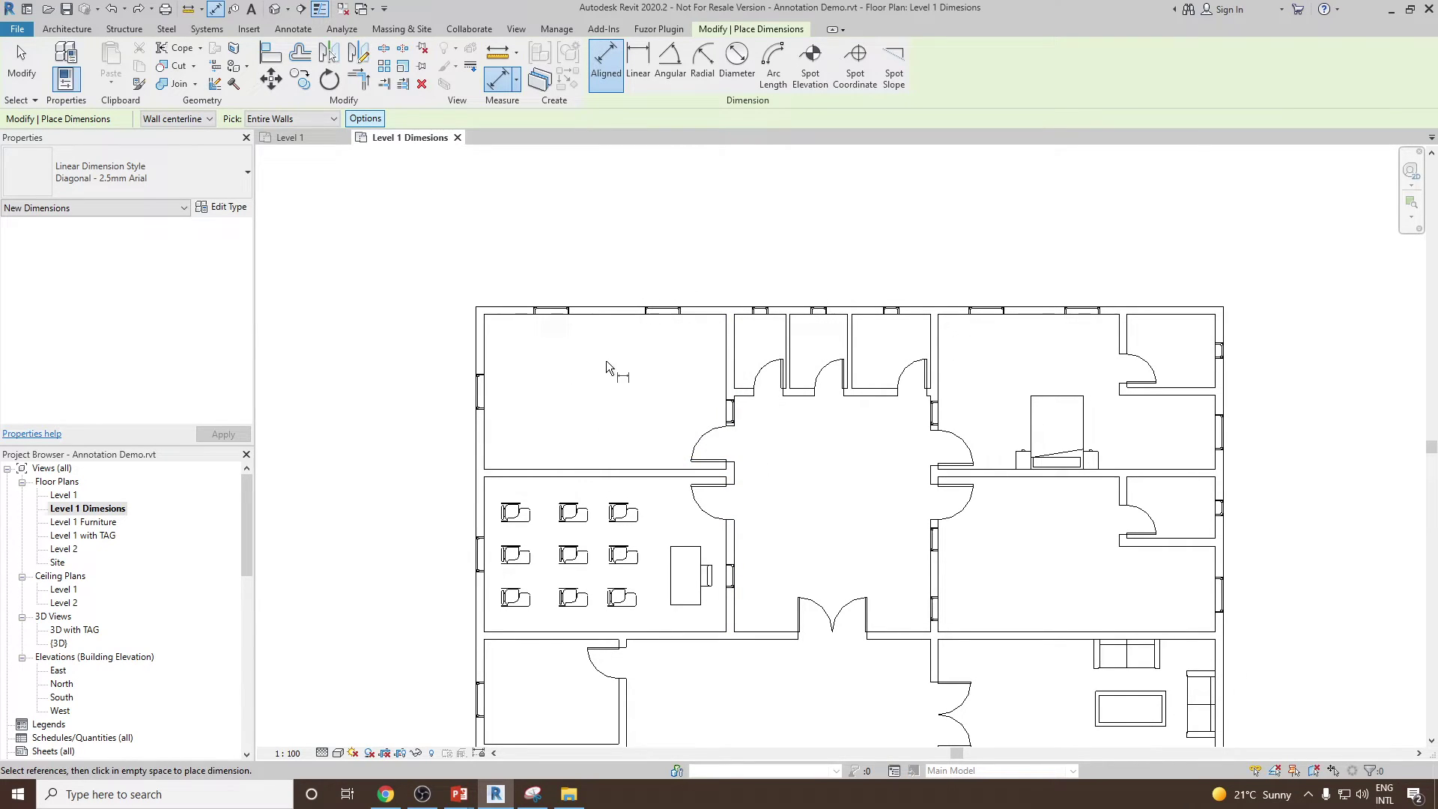
# Dimension the top wall's opening centres (1858, 2885, 2533, 1525, 1875, 2483, 2485, 3558)
pyautogui.click(610, 315)
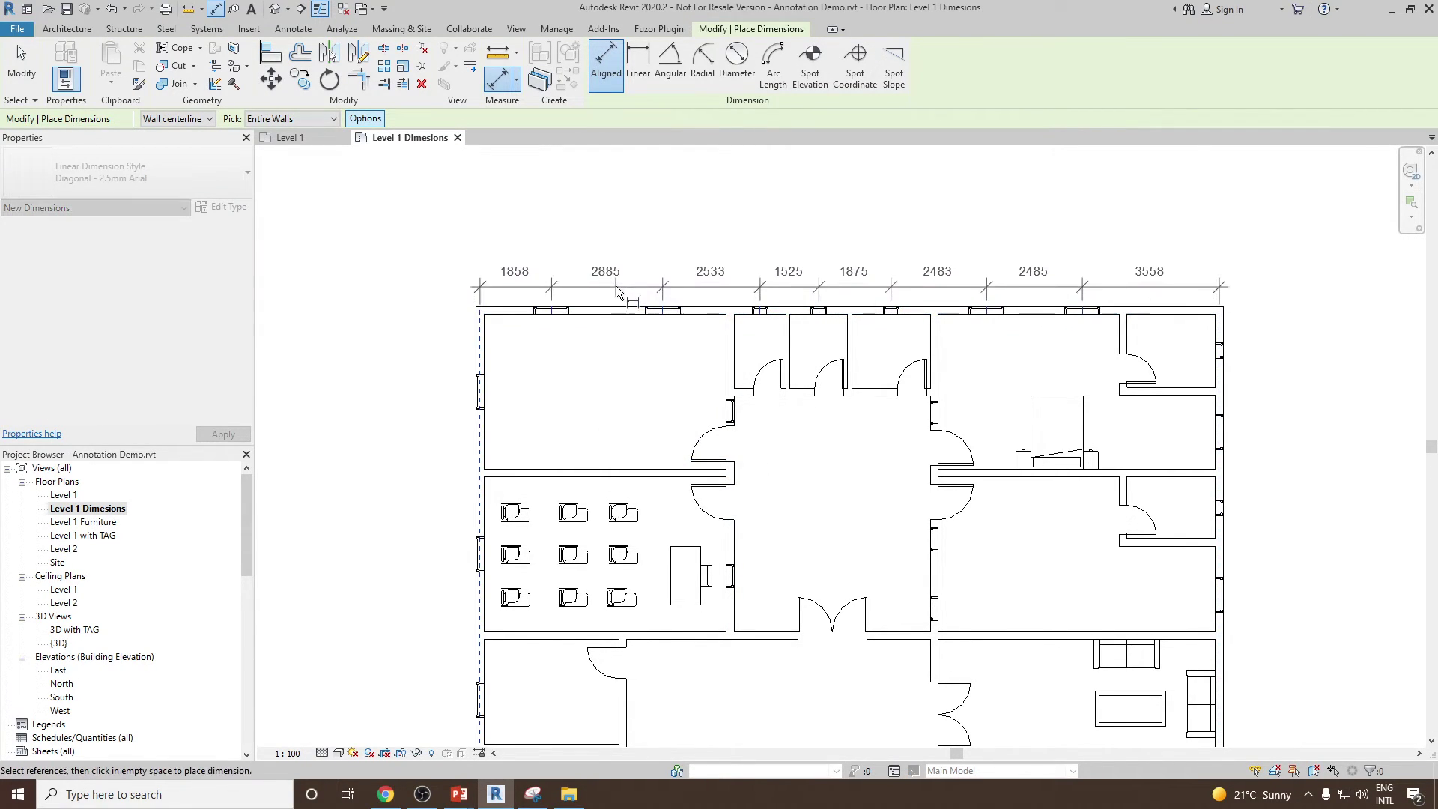
pyautogui.click(619, 281)
pyautogui.scroll(2, 546, 261)
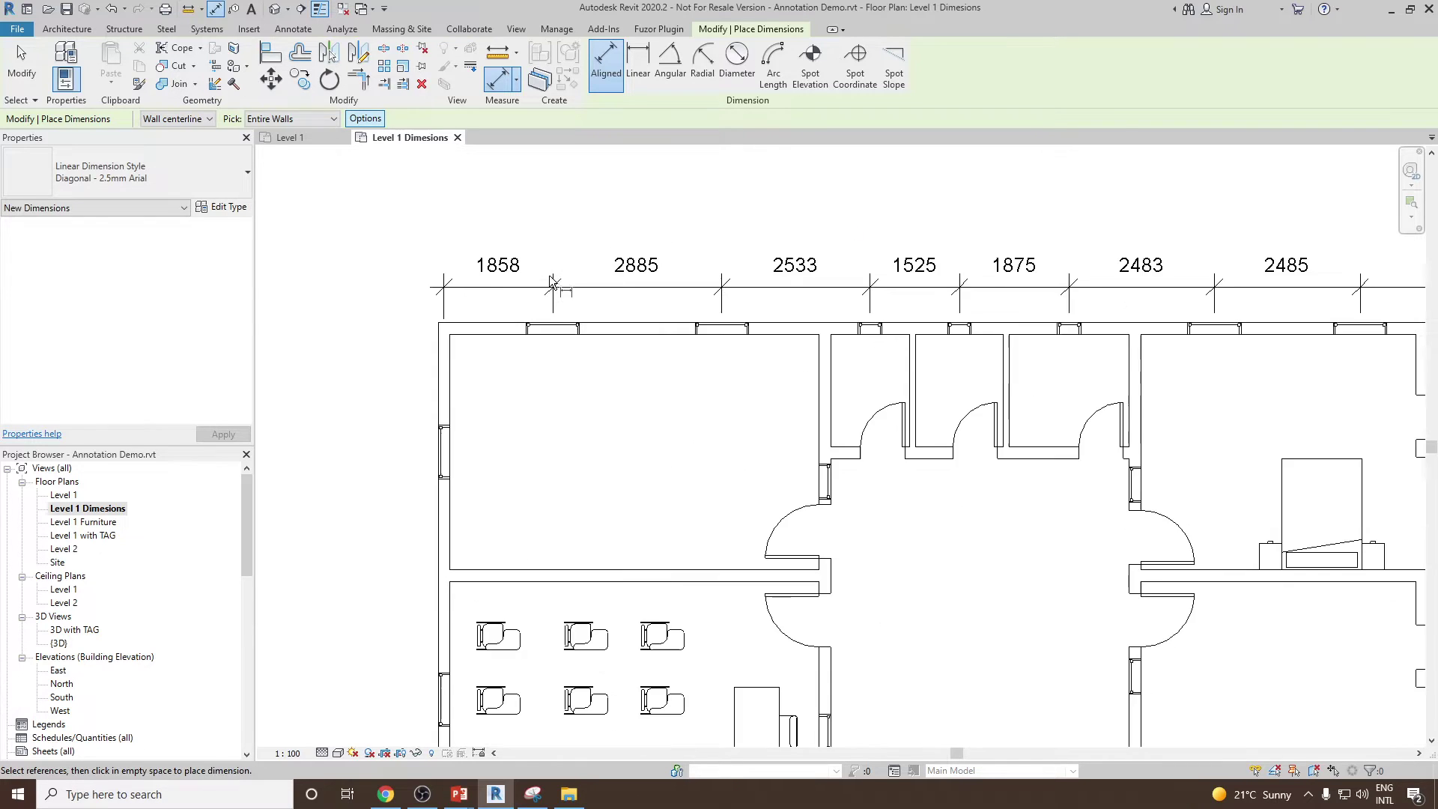
pyautogui.moveTo(521, 313); pyautogui.dragTo(546, 267, button='middle')
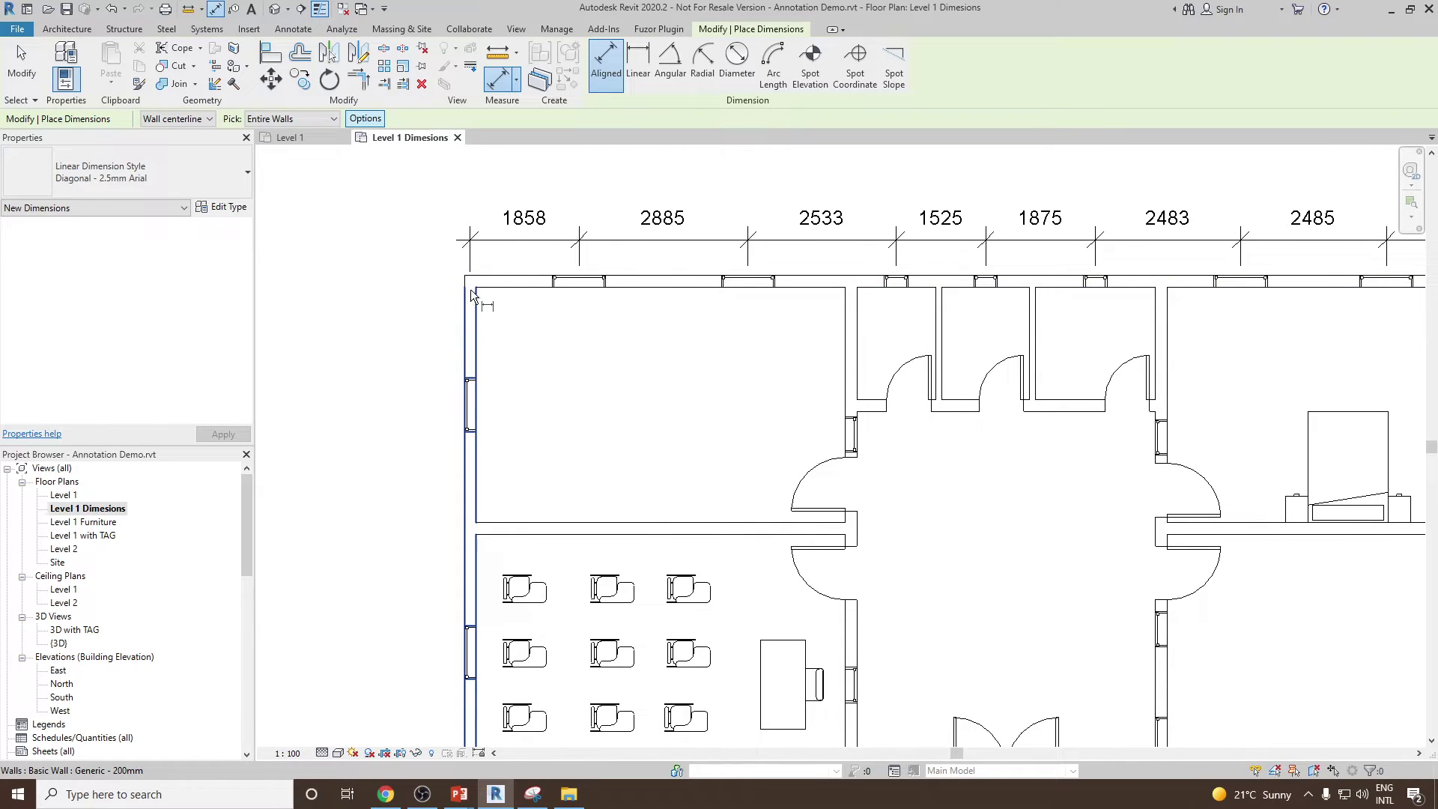
pyautogui.scroll(-1, 469, 315)
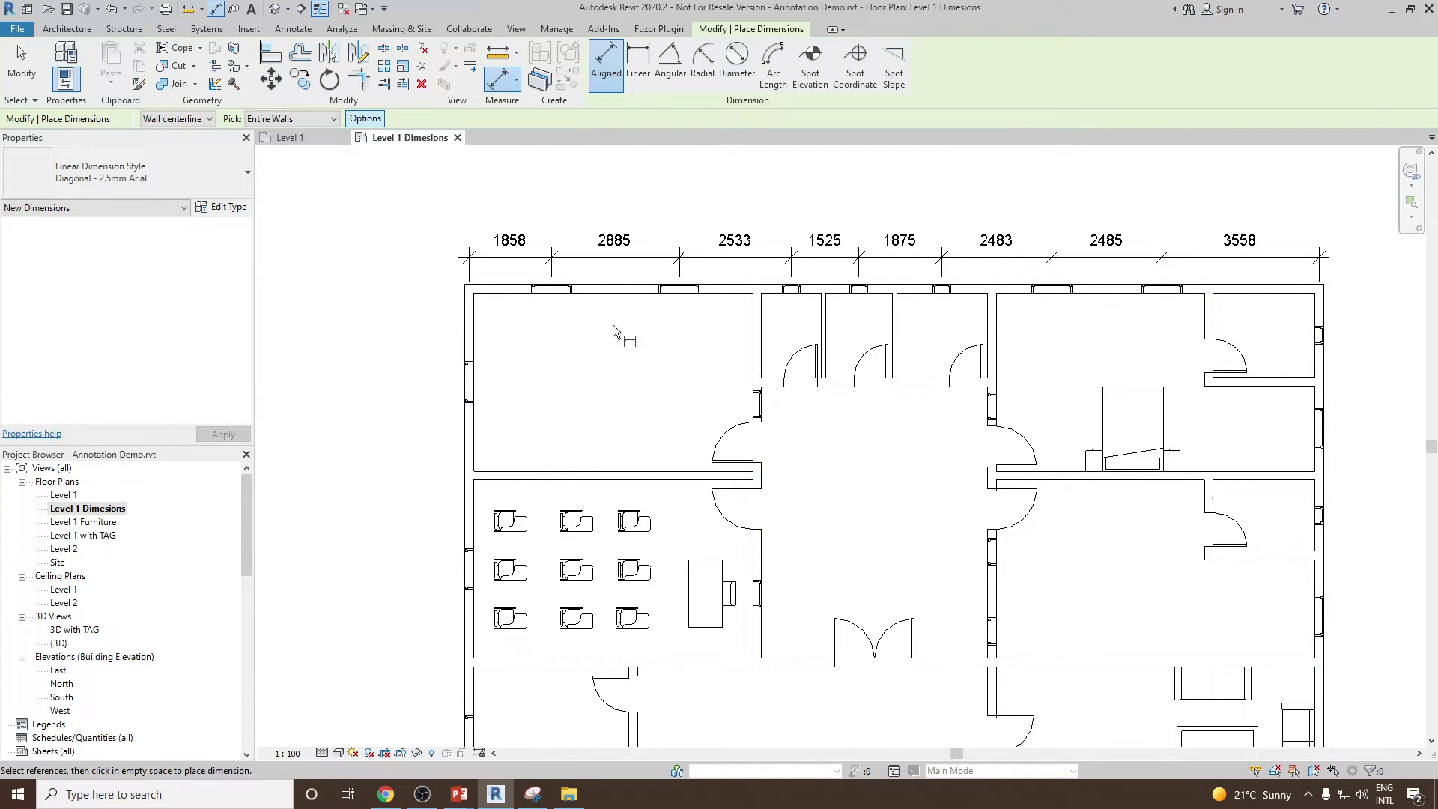
pyautogui.moveTo(614, 314); pyautogui.dragTo(616, 330, button='middle')
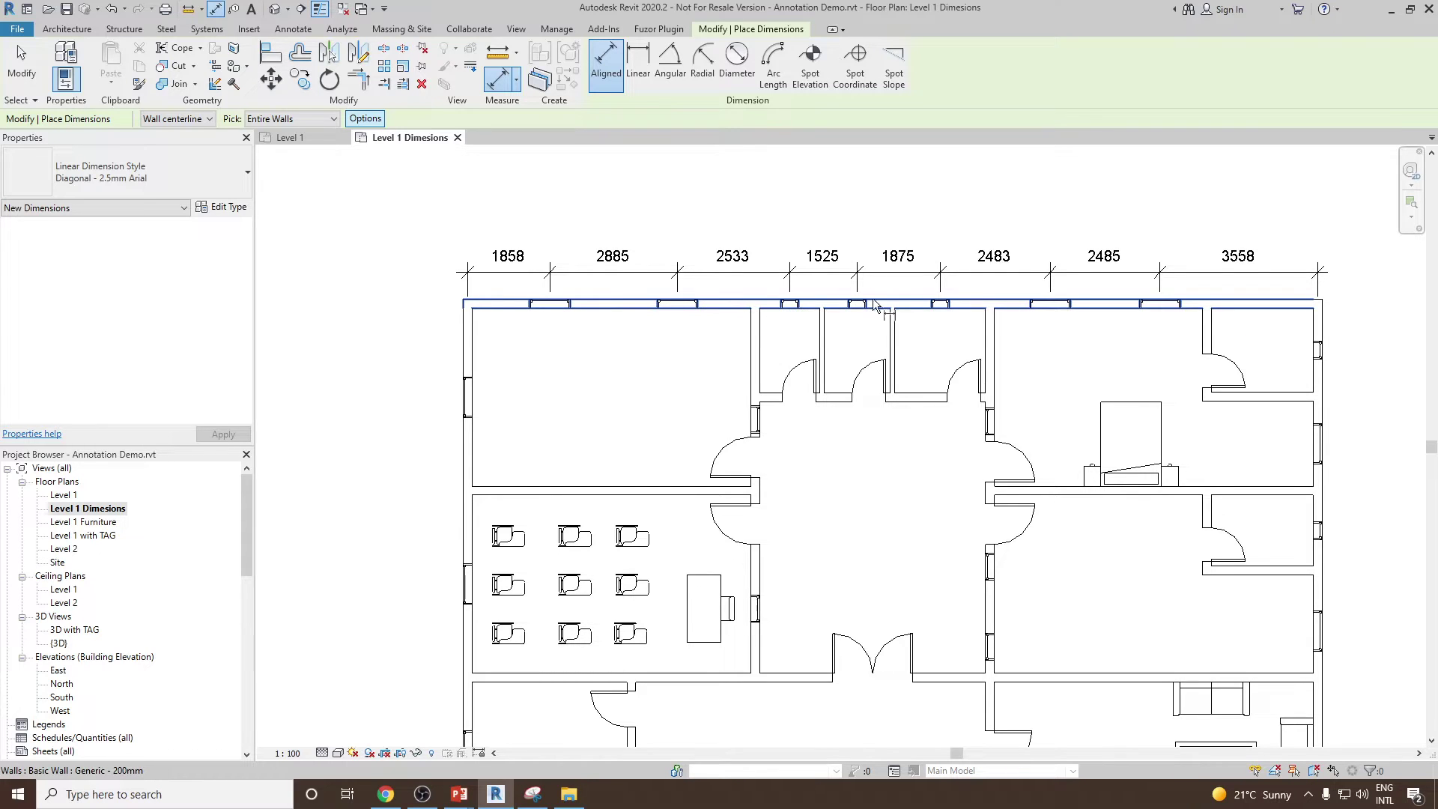
pyautogui.moveTo(725, 295); pyautogui.dragTo(723, 340, button='middle')
# End dimension placement and zoom in to inspect the top dimension string
pyautogui.rightClick(553, 246)
pyautogui.click(579, 249)
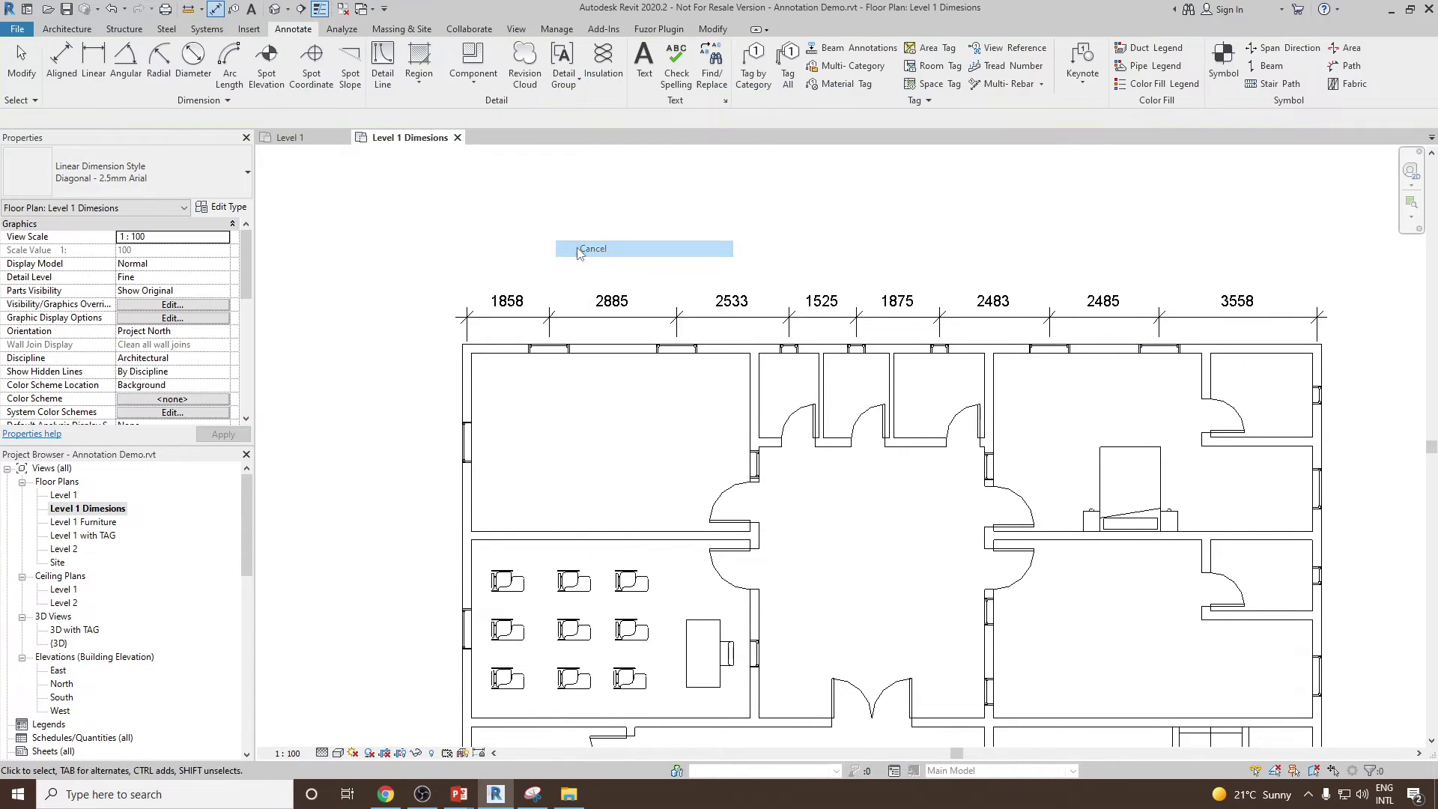
pyautogui.scroll(3, 516, 307)
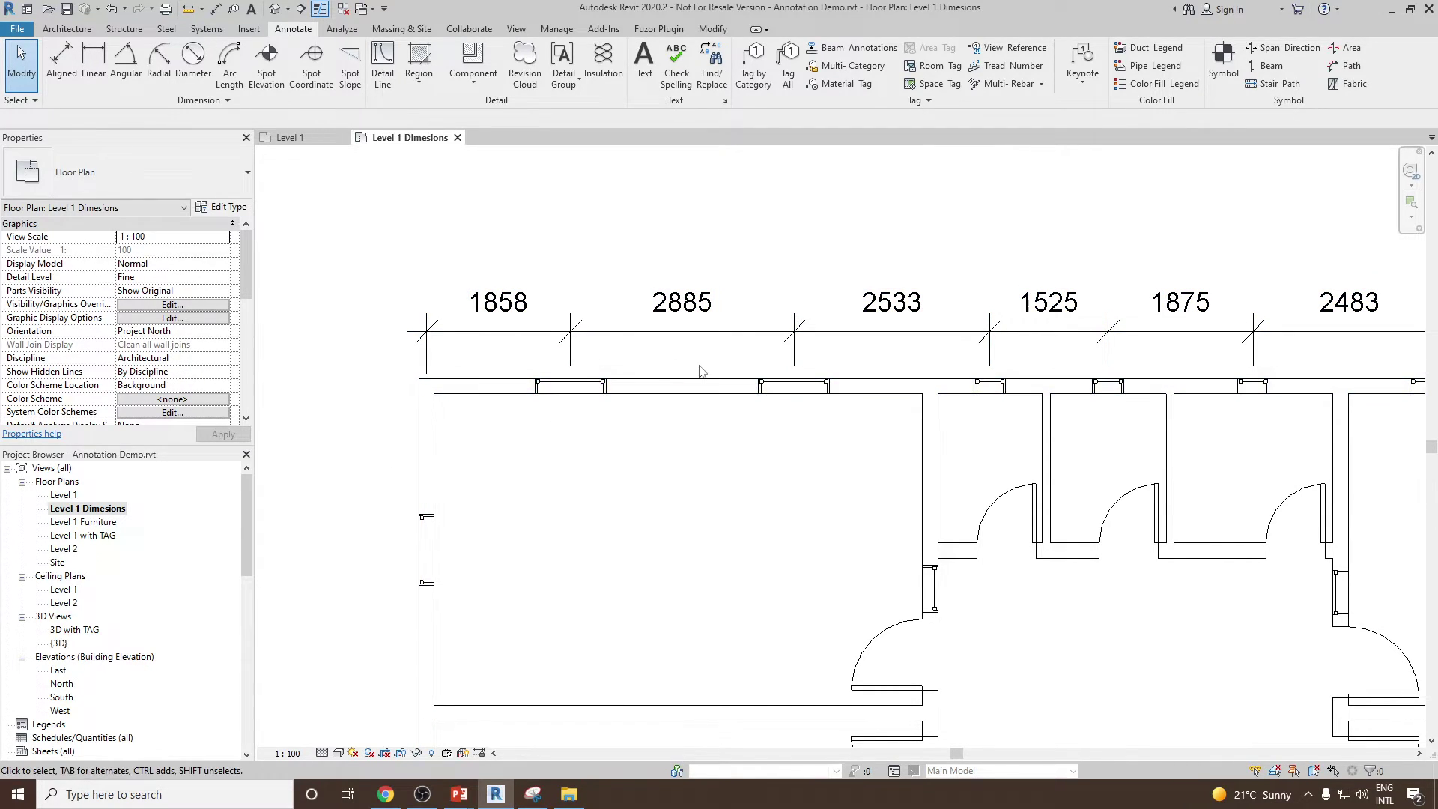
pyautogui.scroll(-1, 761, 372)
pyautogui.scroll(1, 876, 373)
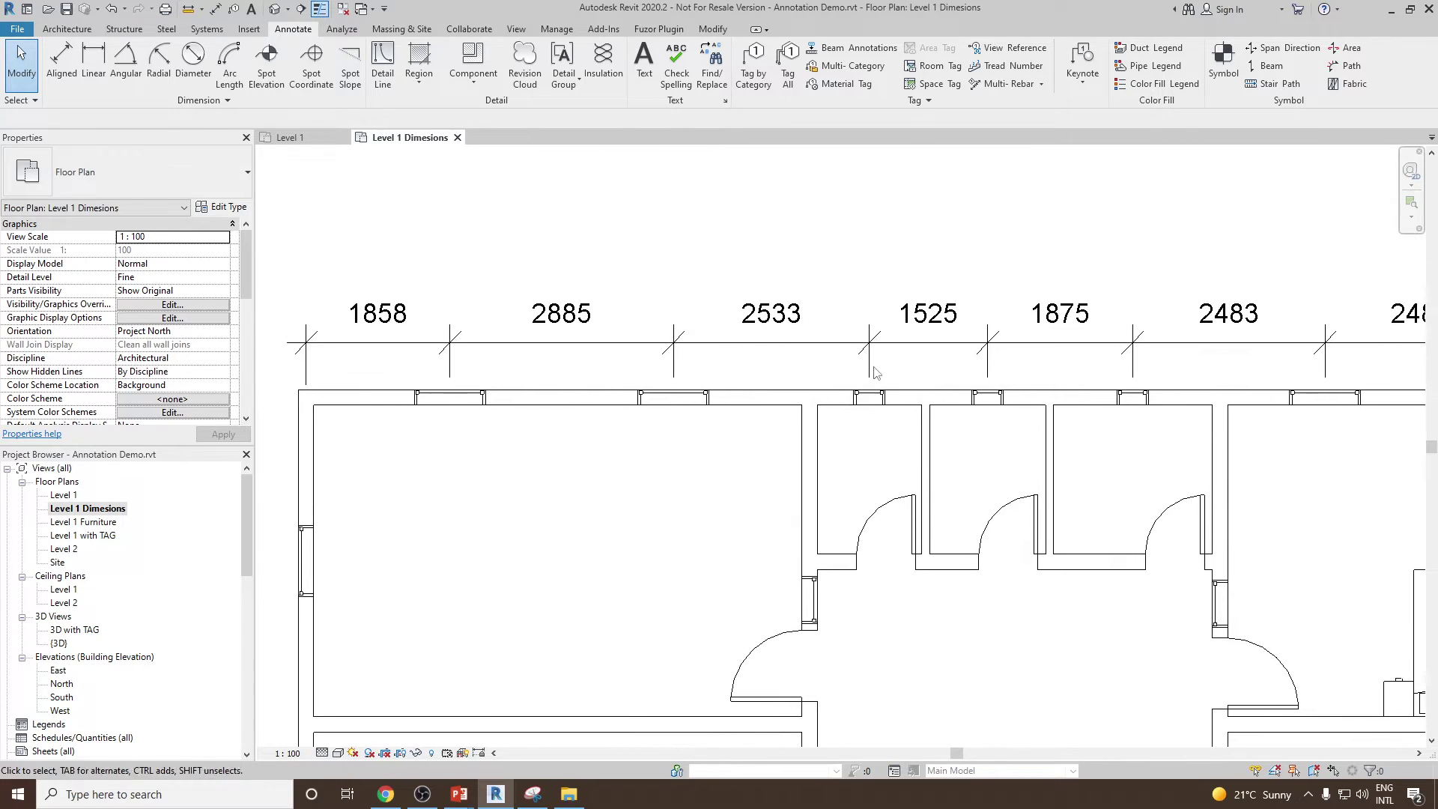
pyautogui.scroll(-2, 699, 295)
pyautogui.scroll(3, 601, 289)
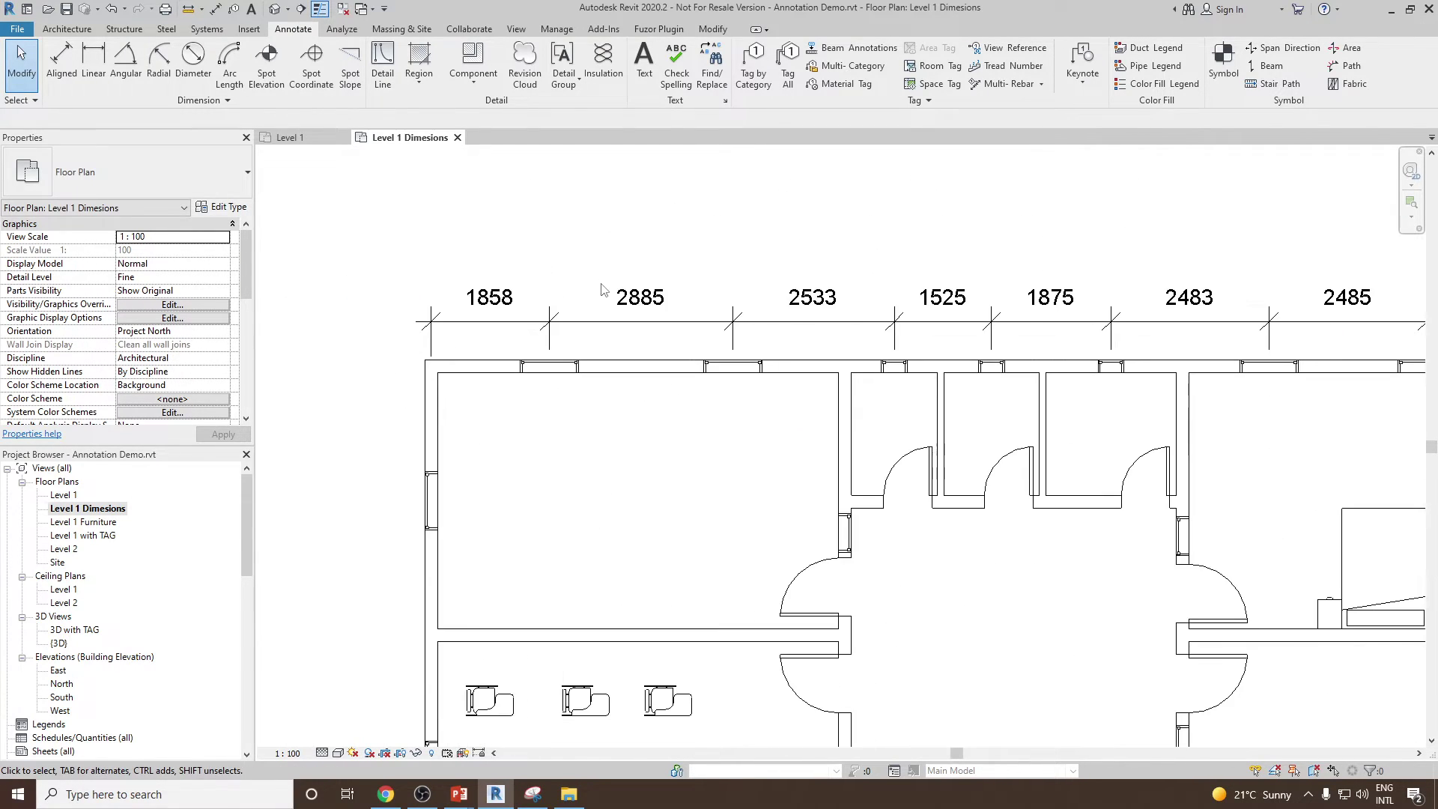
# Delete the opening-centre dimension string above the top wall and restart Aligned dimensioning
pyautogui.click(641, 324)
pyautogui.press('Delete')
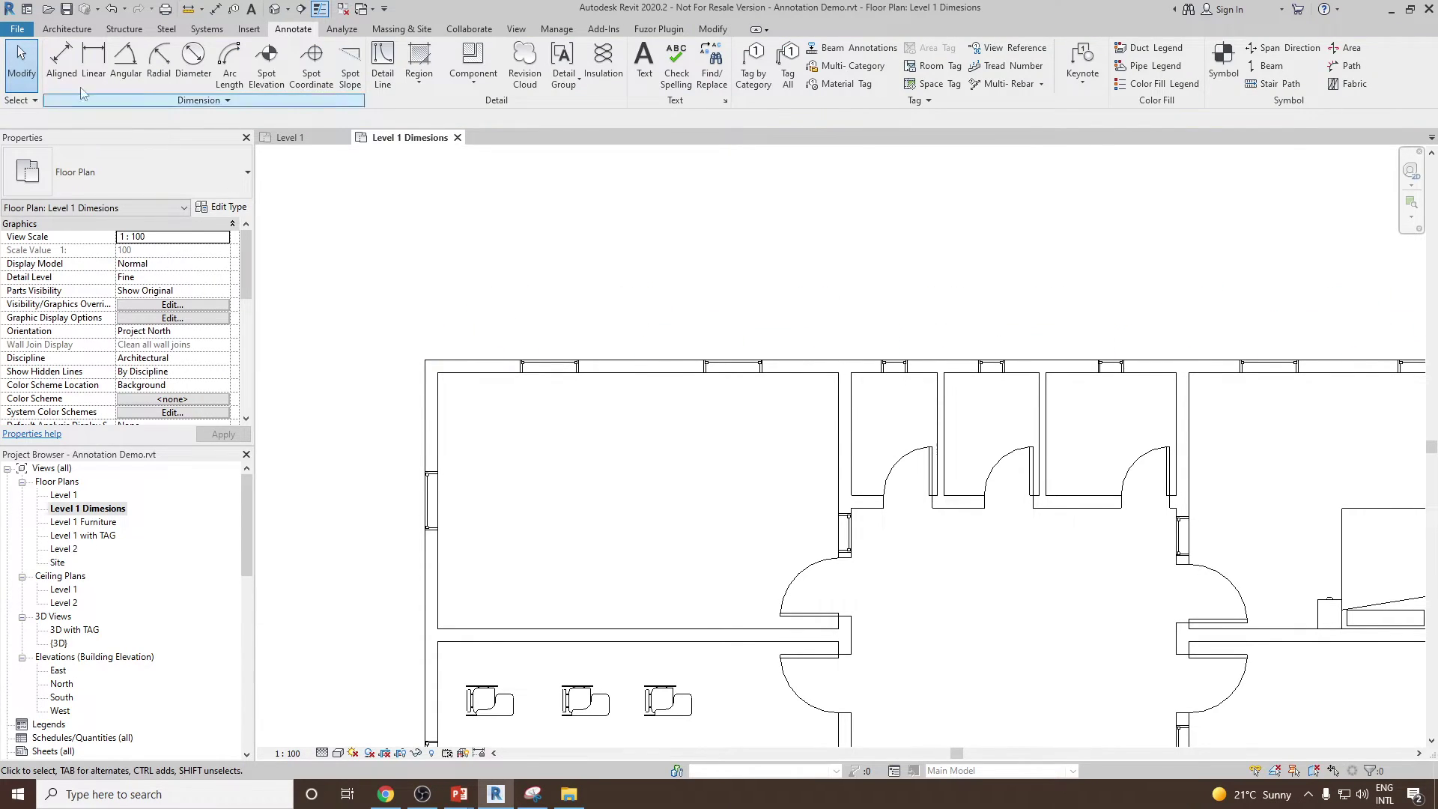
pyautogui.click(62, 60)
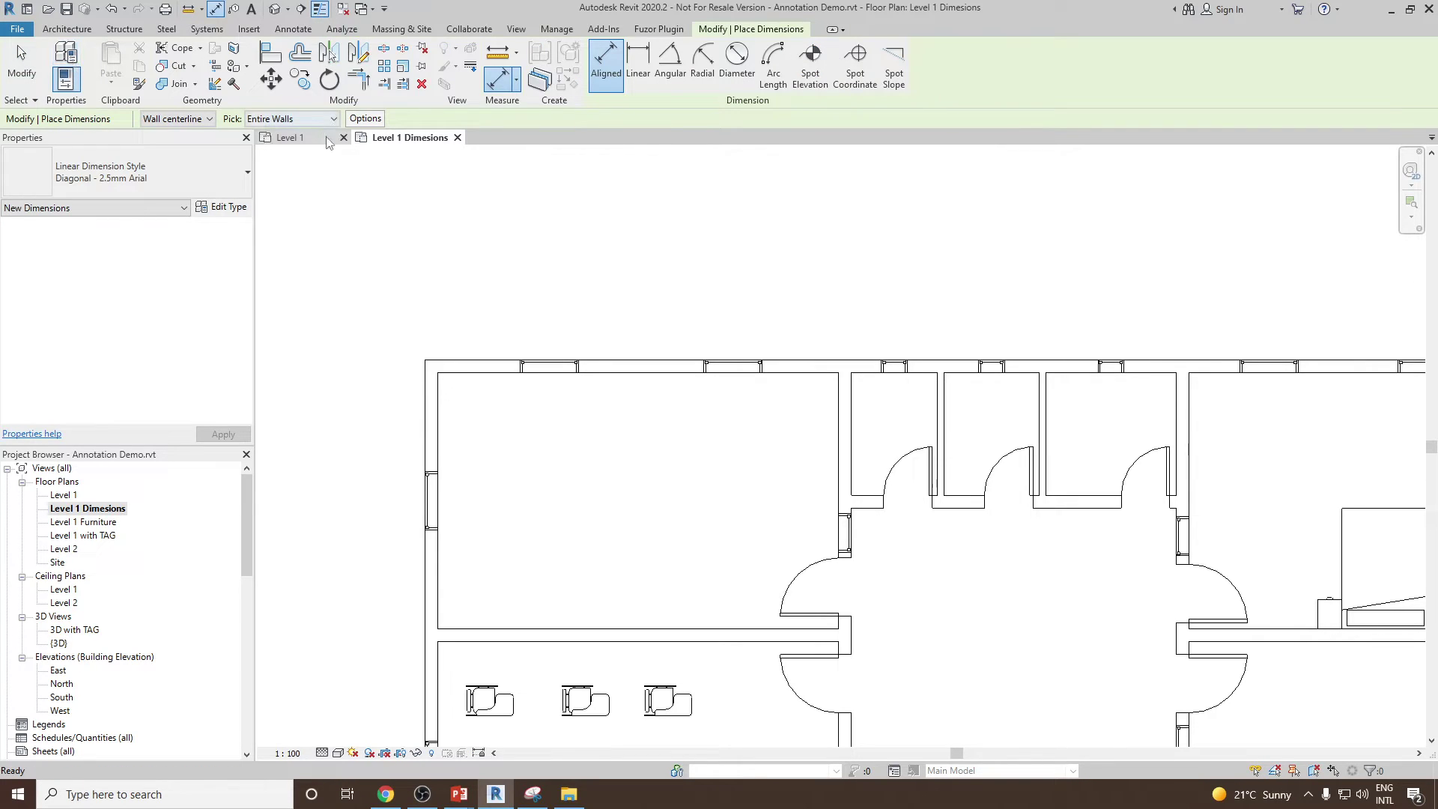
# Dimension the top wall's opening widths (1400, 915, 1970, 915, 1872…) and end placement
pyautogui.click(357, 121)
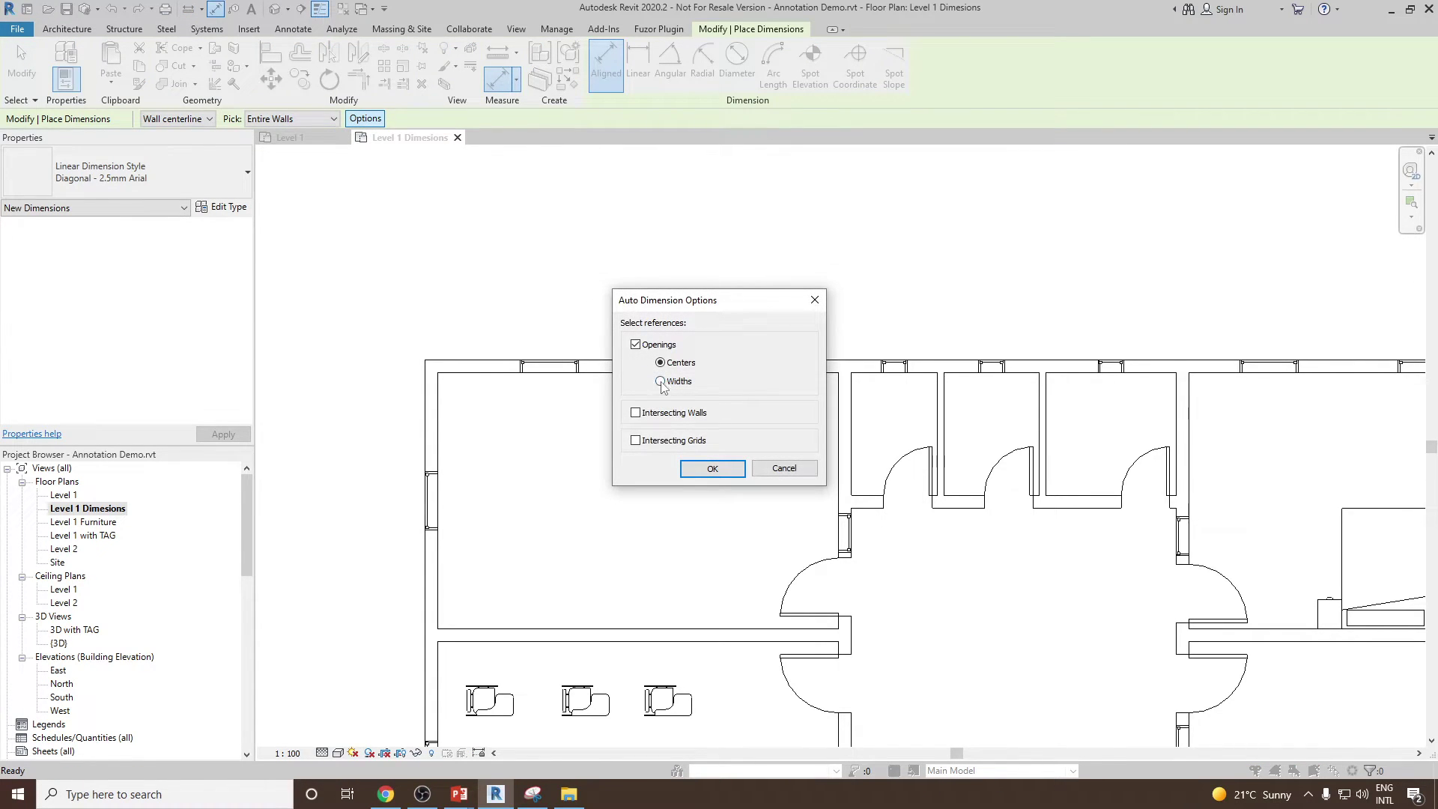
pyautogui.click(712, 468)
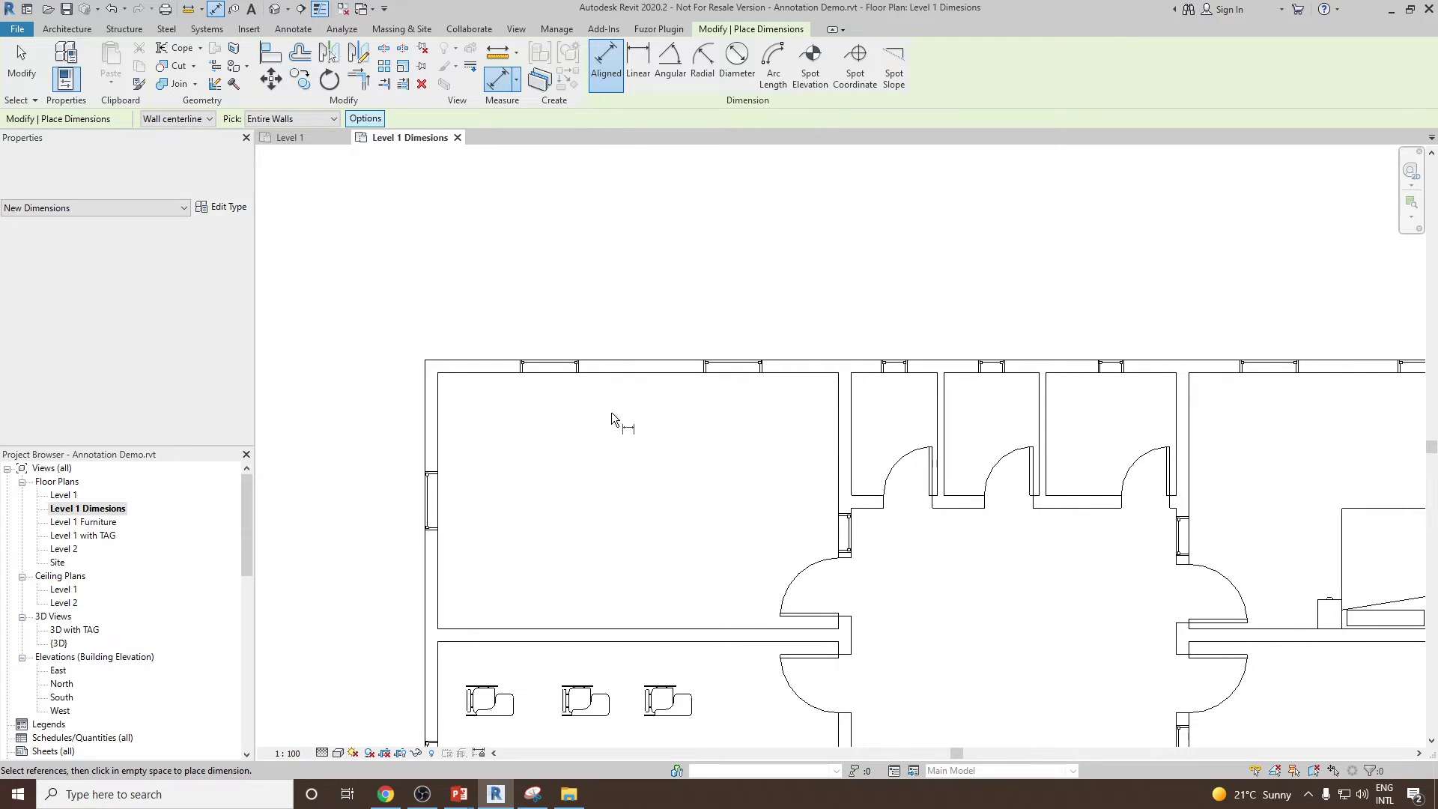
pyautogui.click(647, 371)
pyautogui.click(649, 327)
pyautogui.rightClick(620, 199)
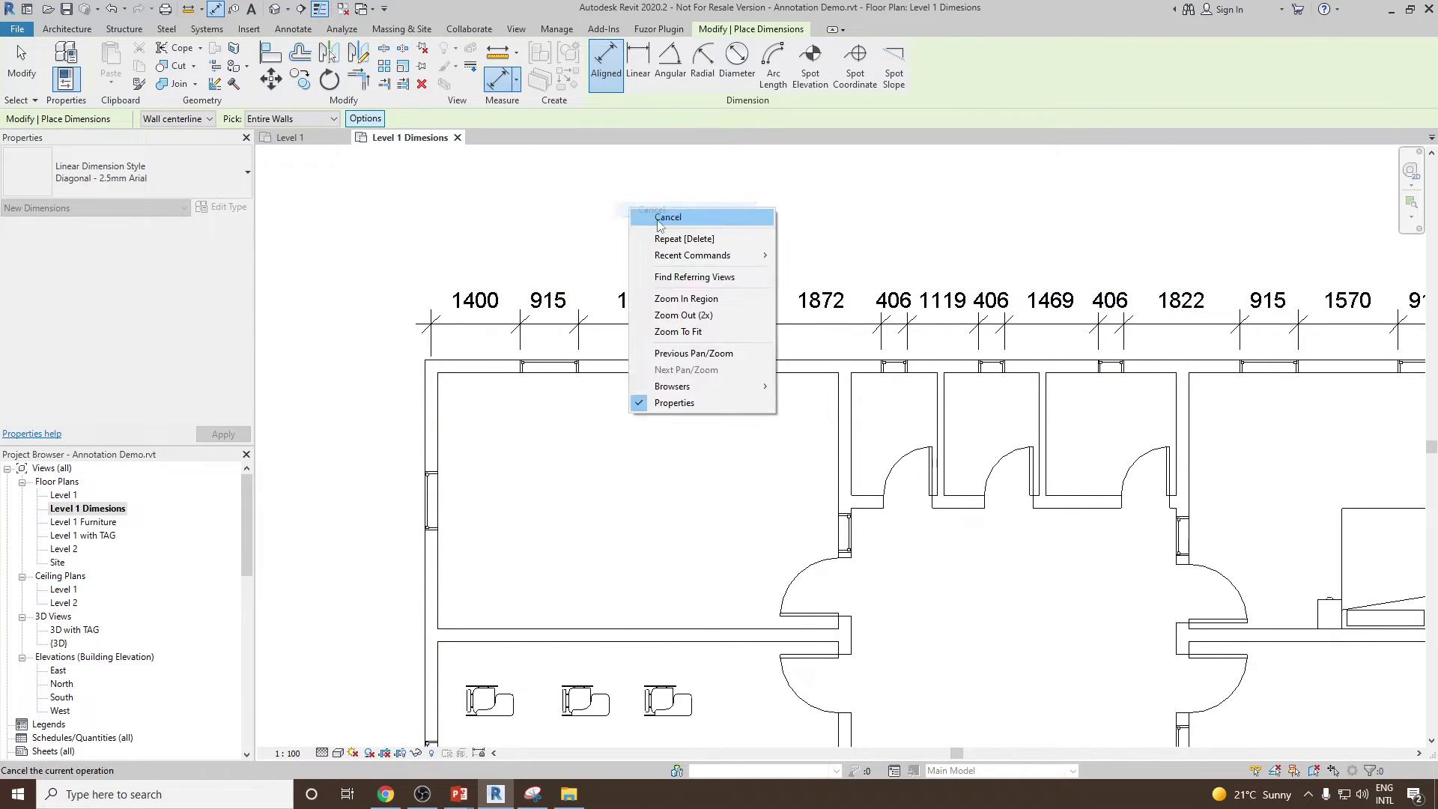
pyautogui.click(645, 212)
pyautogui.scroll(-2, 457, 314)
pyautogui.scroll(2, 446, 333)
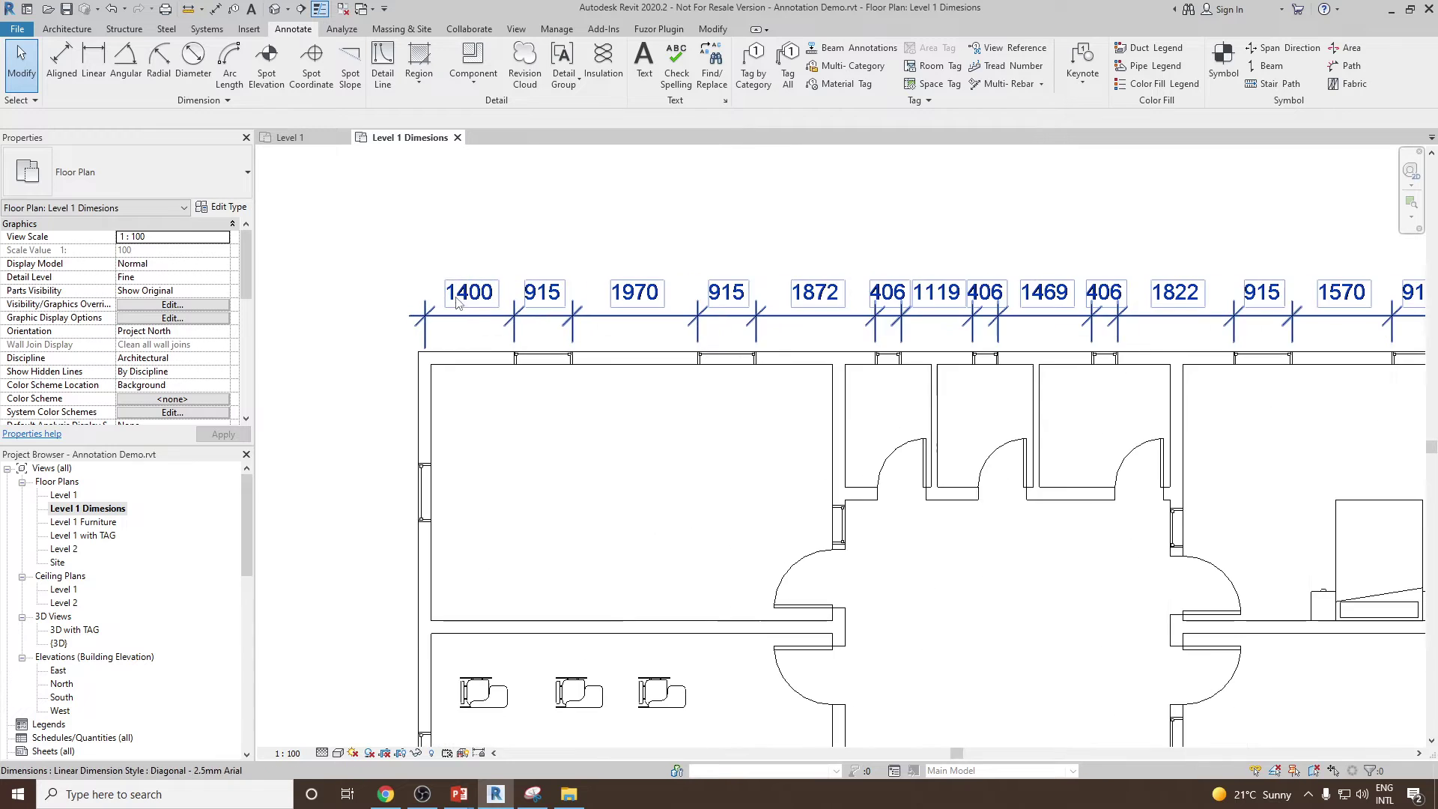
pyautogui.click(441, 342)
pyautogui.press('Escape')
pyautogui.scroll(2, 427, 353)
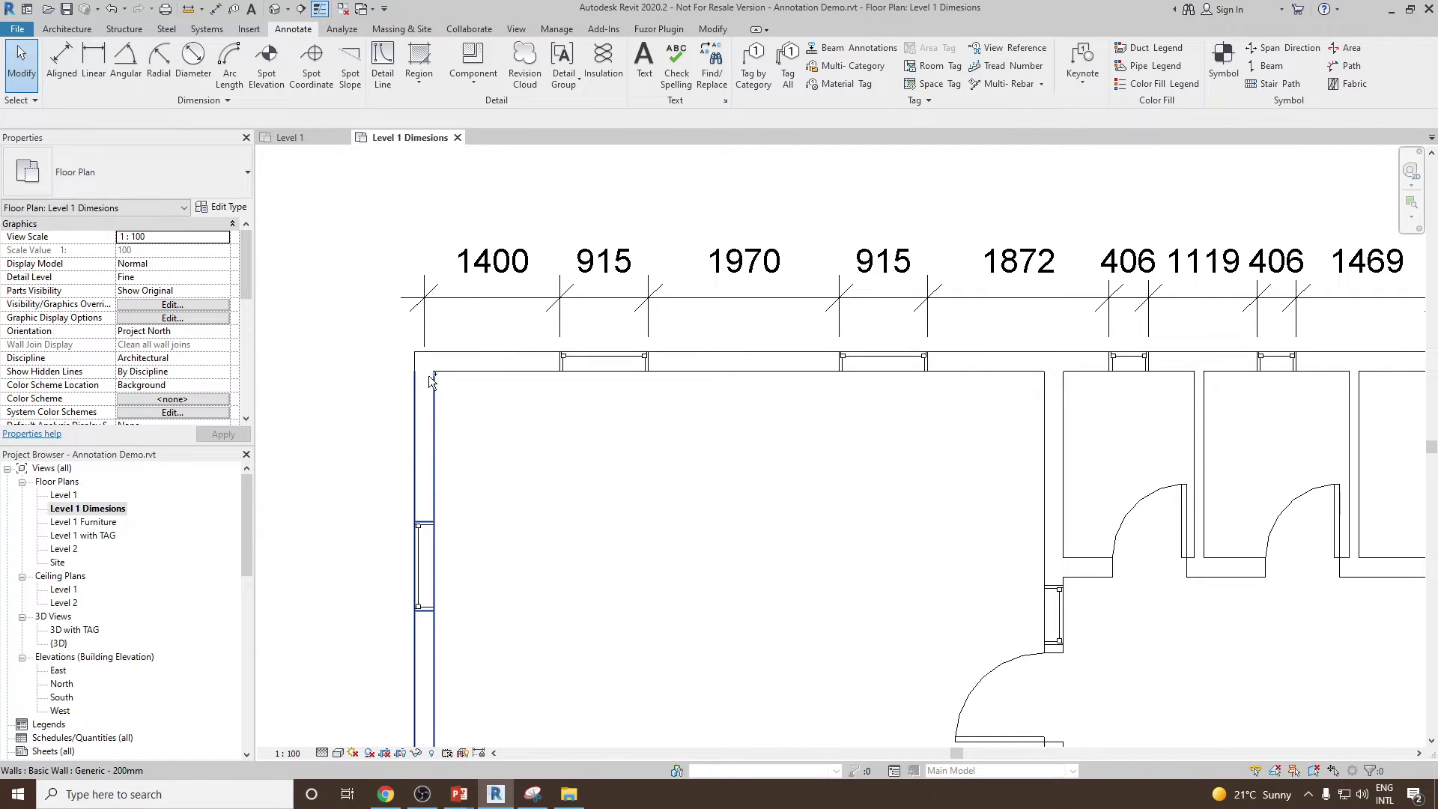
pyautogui.scroll(3, 560, 365)
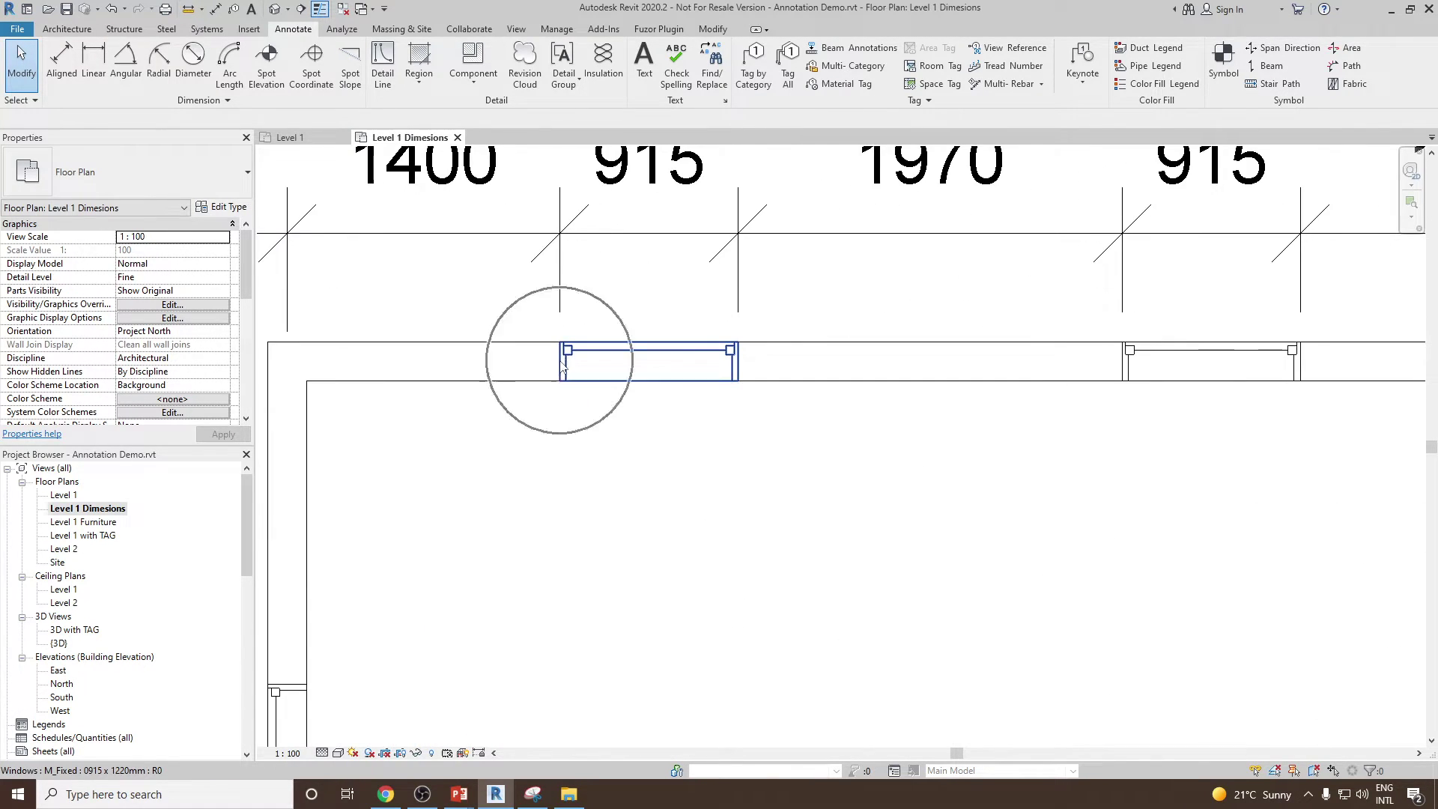
pyautogui.scroll(-1, 560, 364)
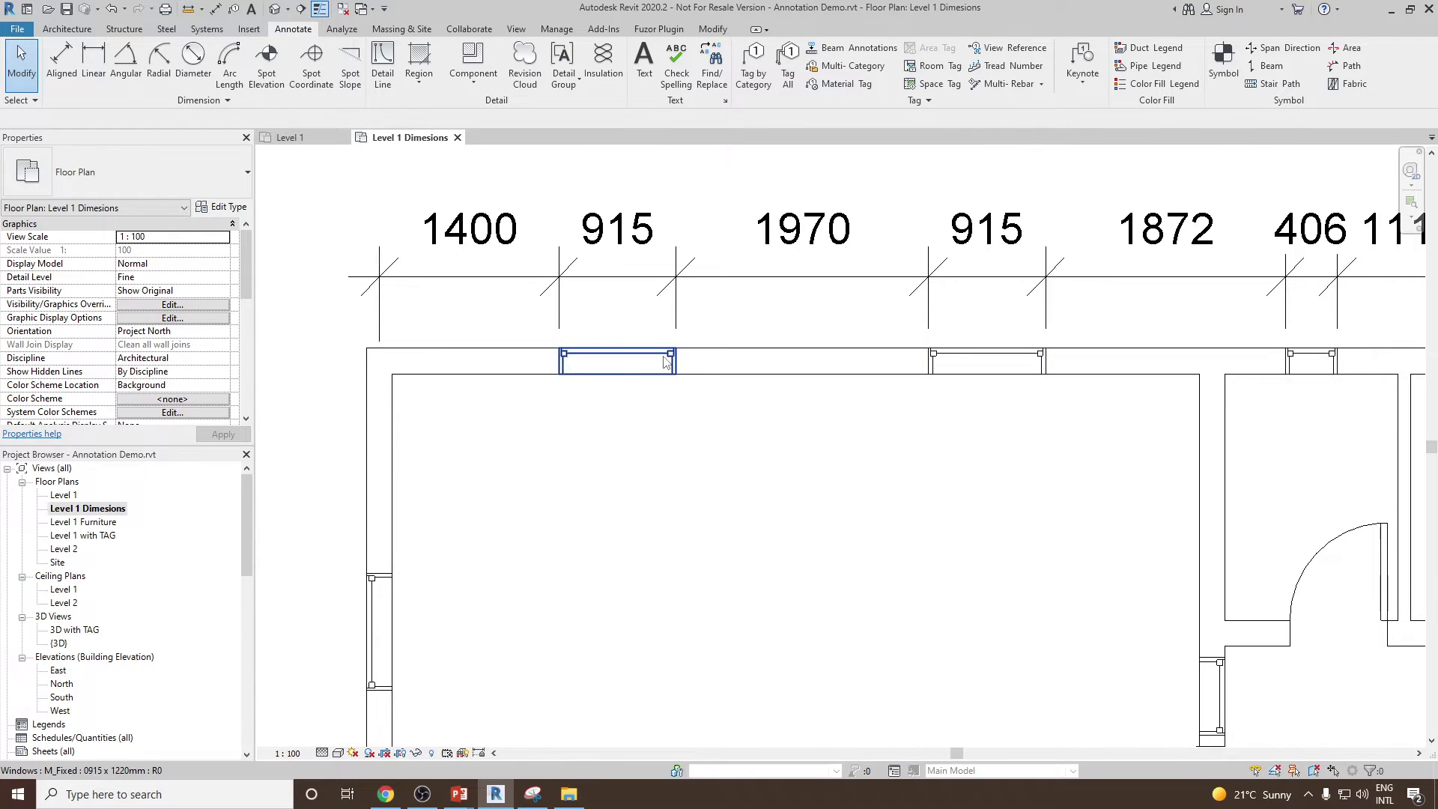
pyautogui.scroll(2, 669, 357)
pyautogui.moveTo(632, 255); pyautogui.dragTo(639, 336, button='middle')
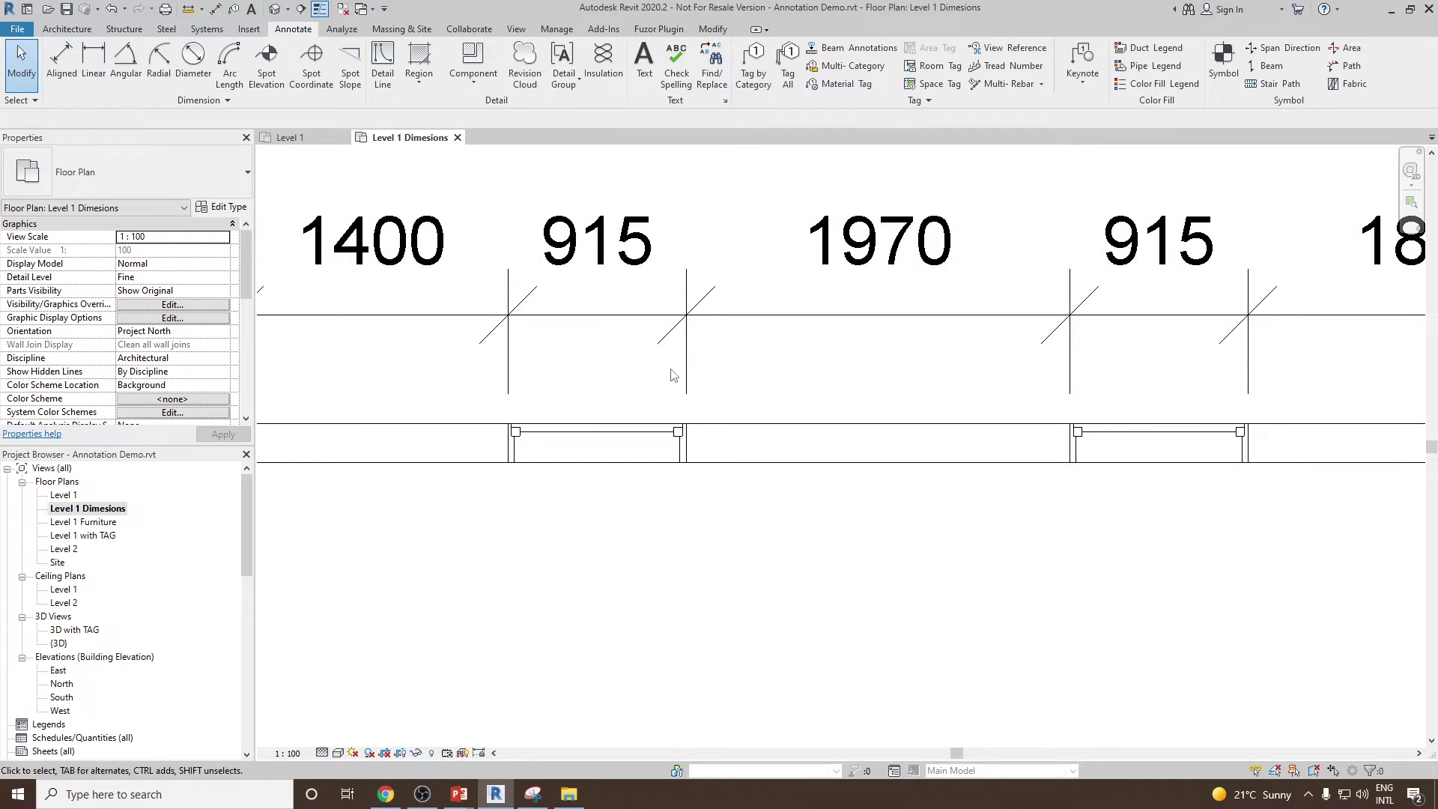
pyautogui.scroll(-3, 672, 374)
pyautogui.moveTo(759, 347); pyautogui.dragTo(742, 330, button='middle')
pyautogui.scroll(-3, 734, 330)
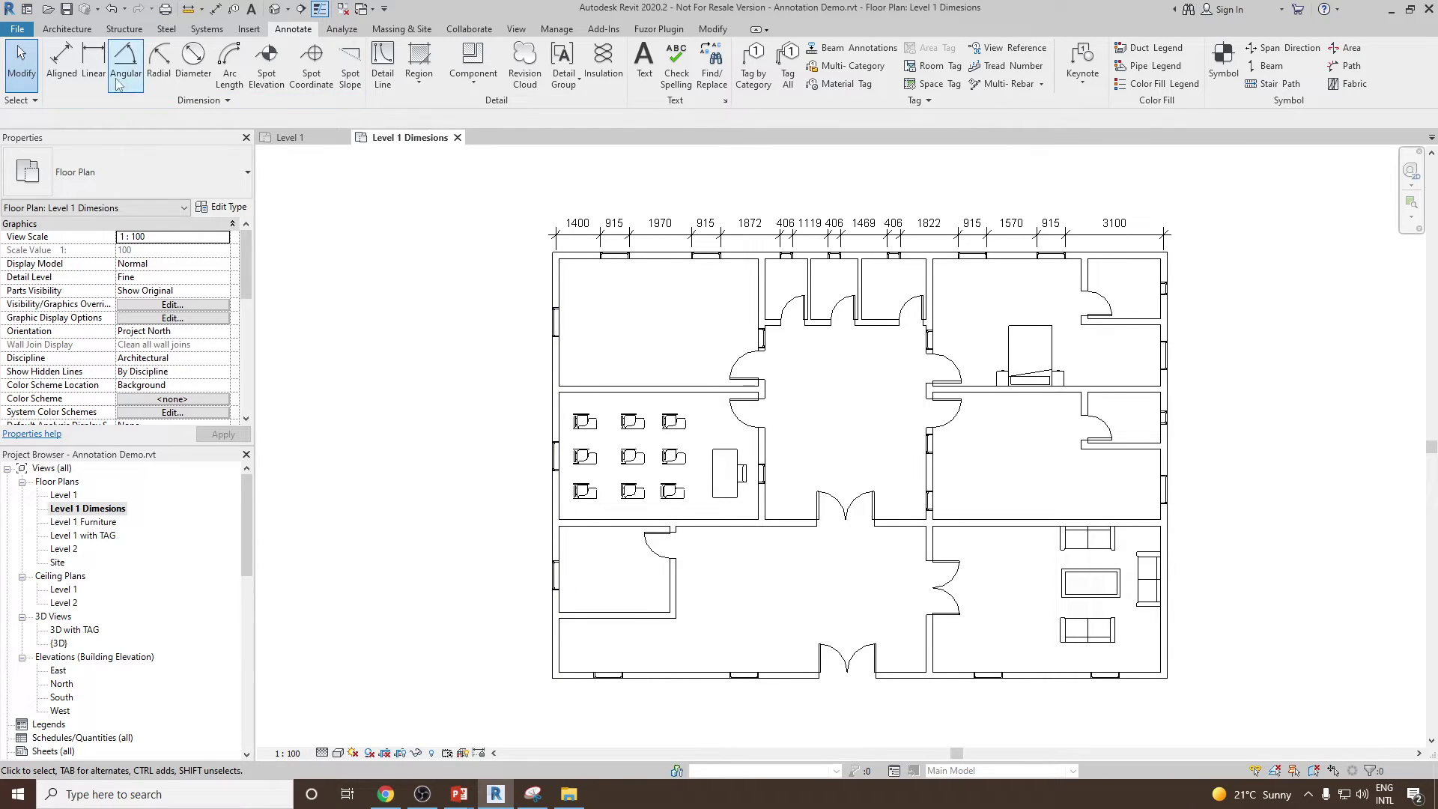
# Dimension the entire left exterior wall by opening widths: 1655, 915, 3310, 915, 2856, 915, 2700
pyautogui.click(61, 63)
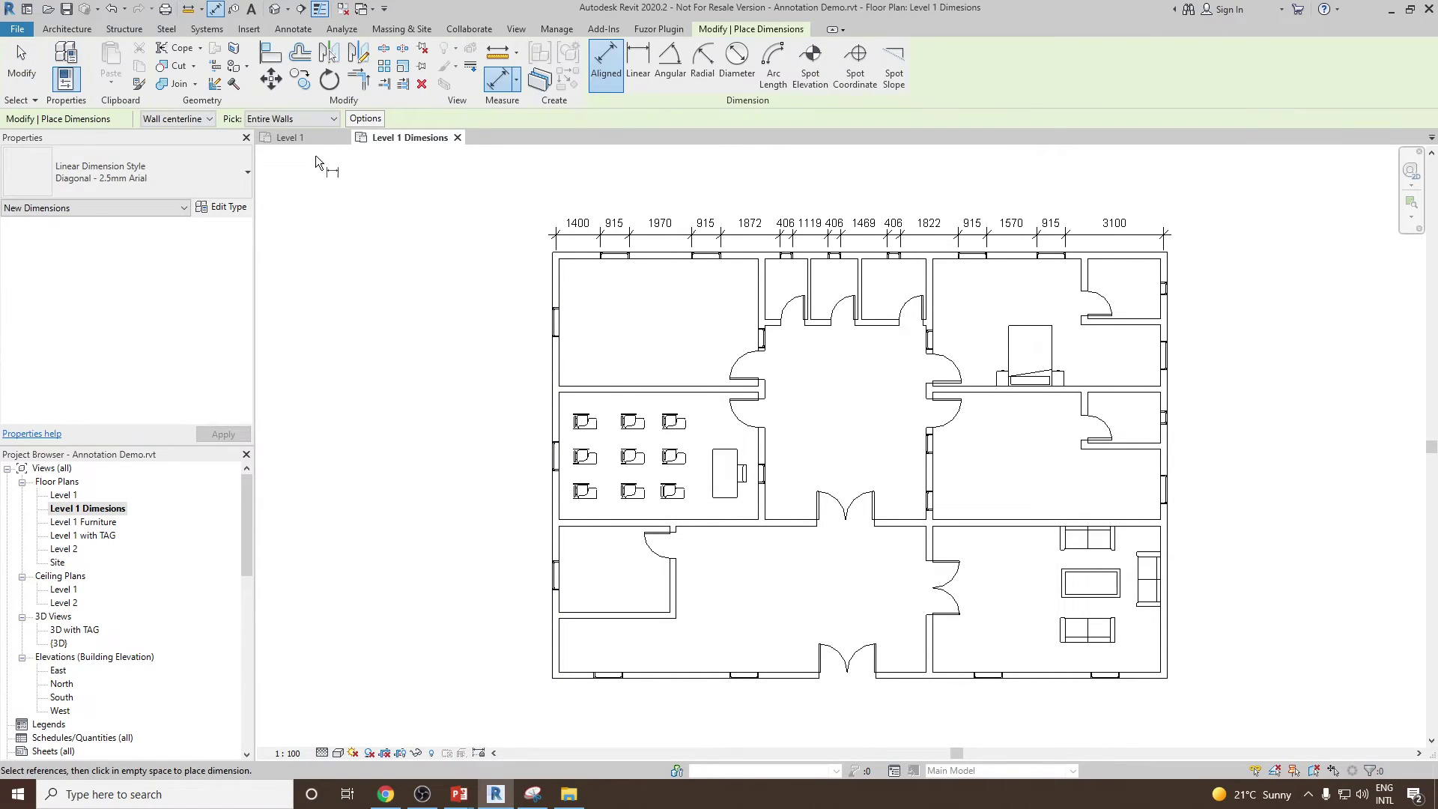
pyautogui.click(364, 119)
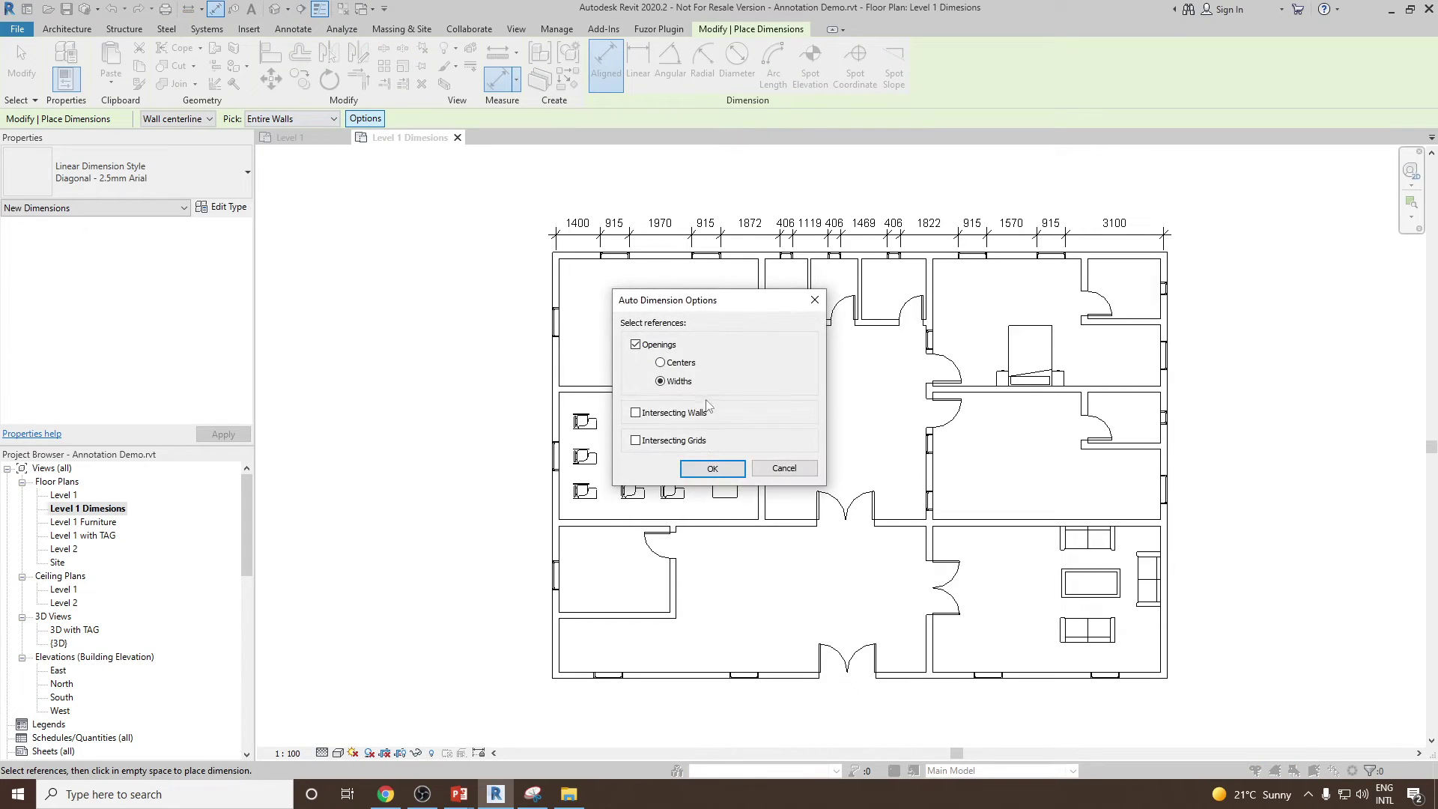
pyautogui.click(713, 470)
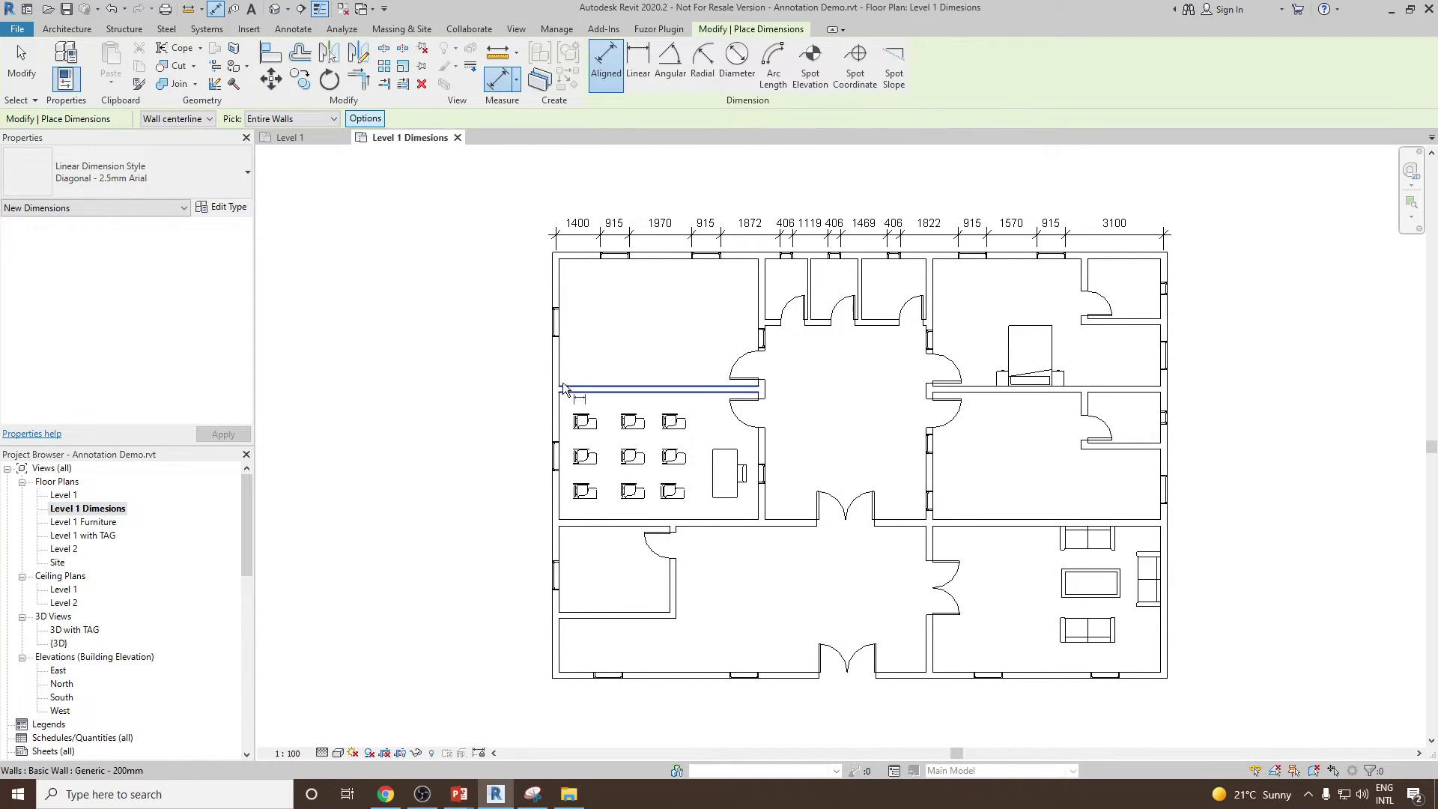
pyautogui.click(554, 383)
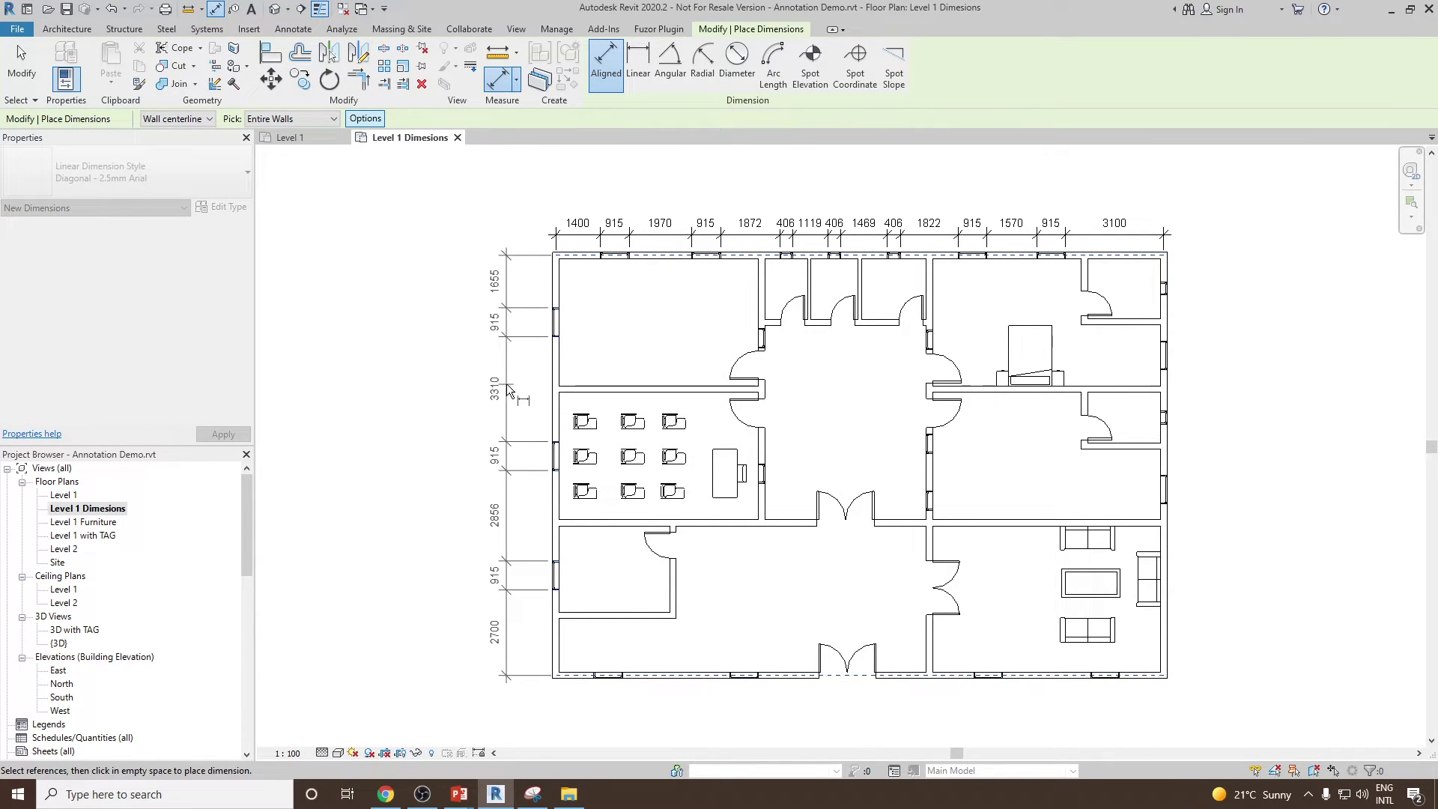
pyautogui.click(506, 384)
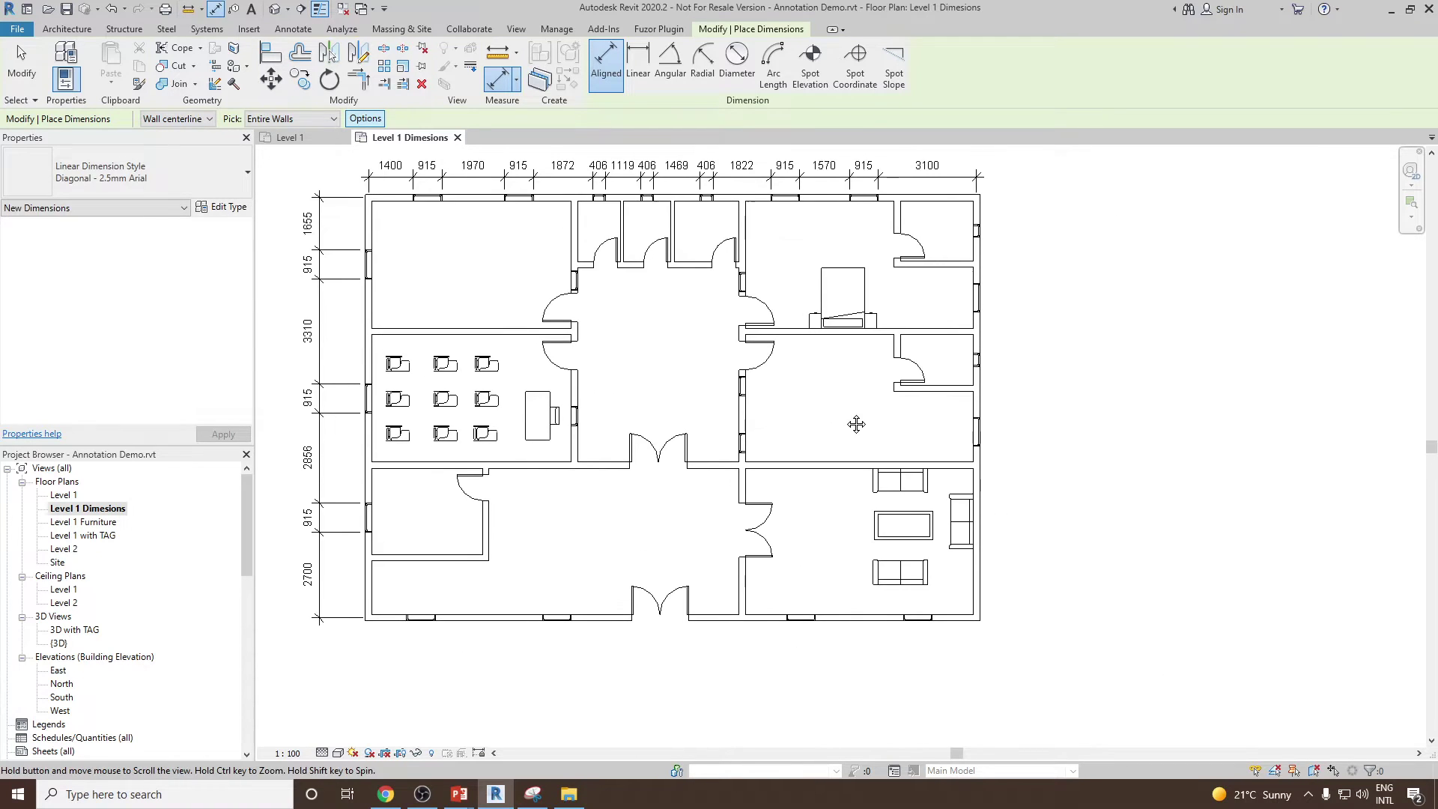
# Exit the Aligned dimension command after reviewing the new left-wall string
pyautogui.moveTo(1213, 508); pyautogui.dragTo(1023, 461, button='middle')
pyautogui.scroll(4, 470, 175)
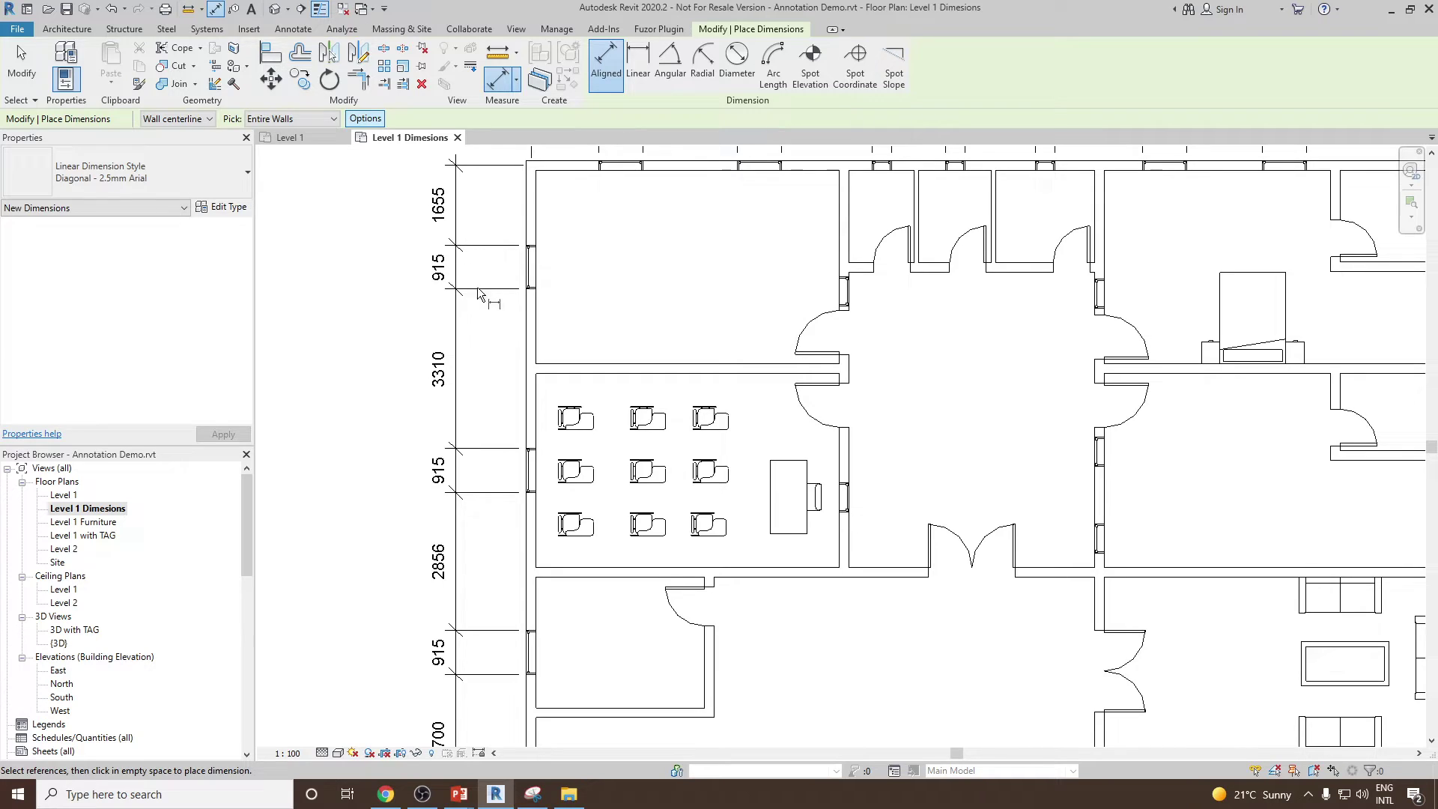
pyautogui.scroll(2, 581, 374)
pyautogui.rightClick(564, 260)
pyautogui.click(593, 268)
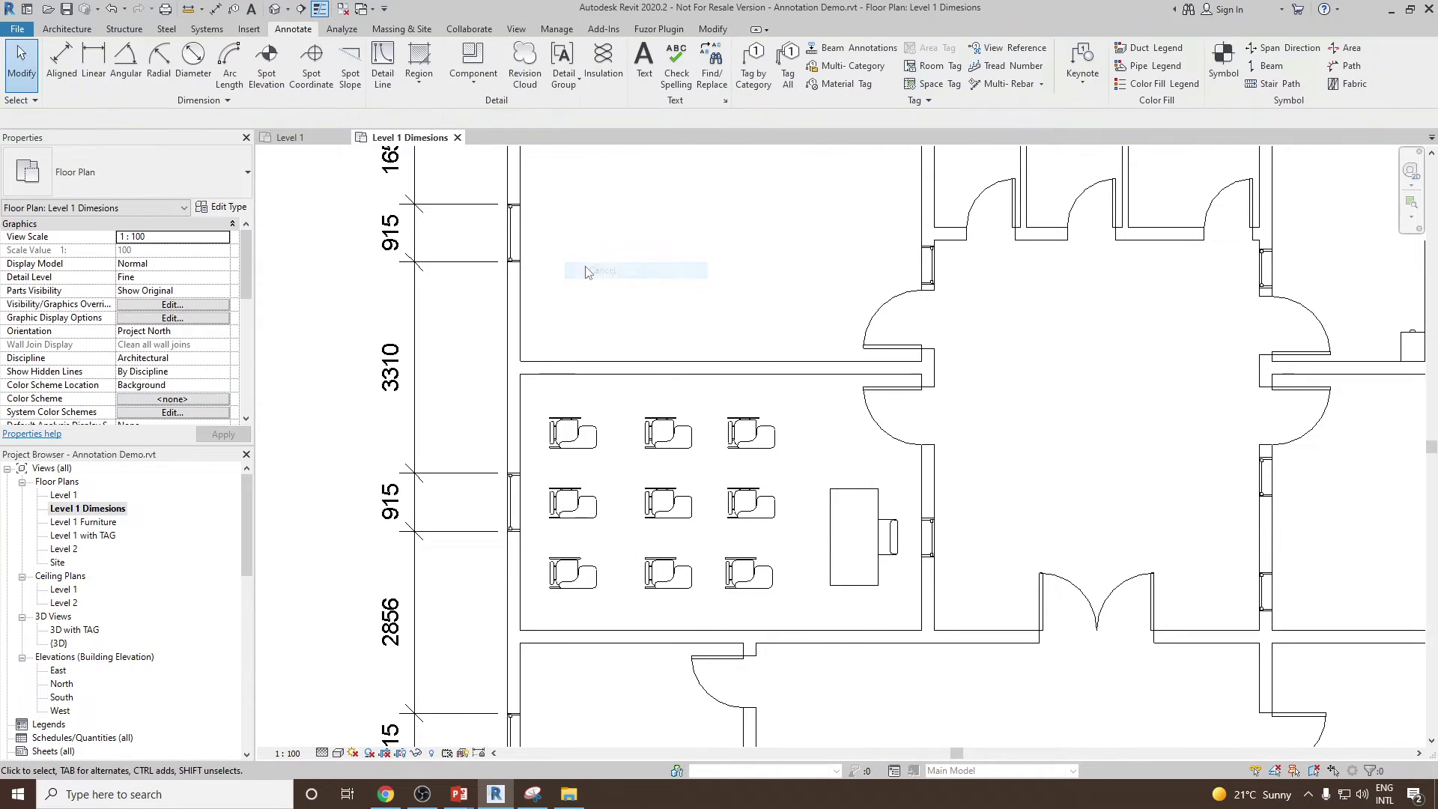
pyautogui.rightClick(585, 266)
pyautogui.click(611, 279)
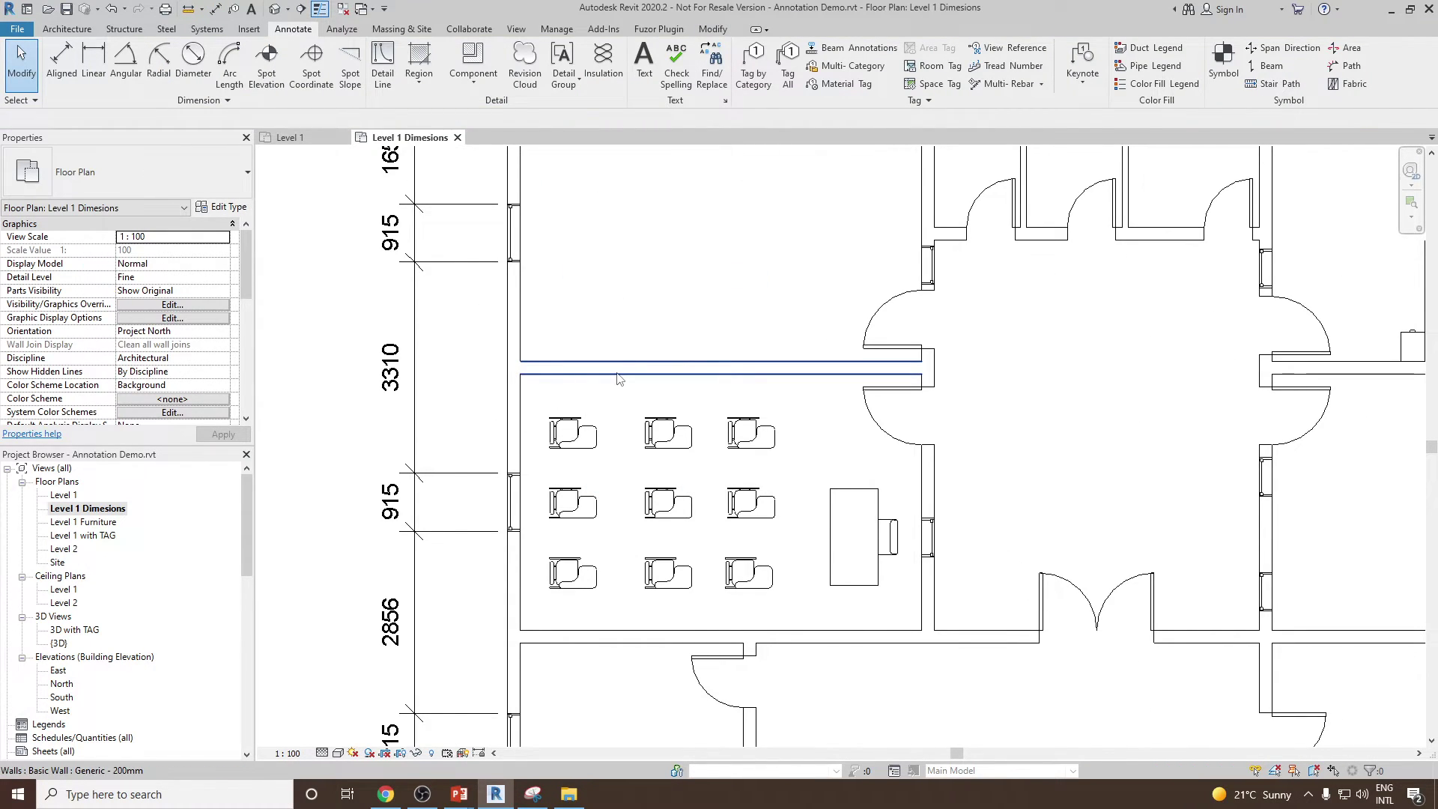
pyautogui.scroll(-3, 749, 360)
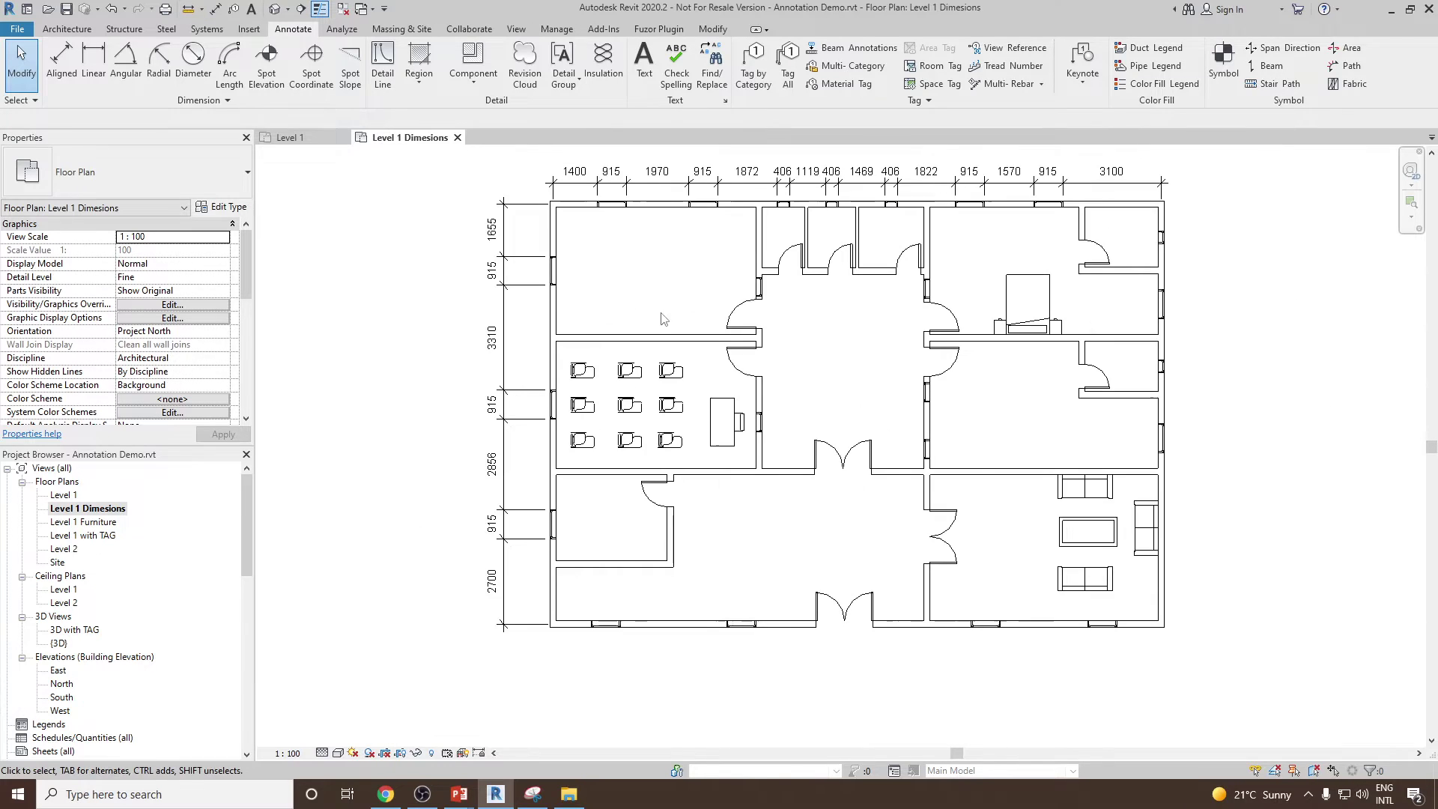
# Dimension the entire right exterior wall by opening widths, placing the string right of the plan
pyautogui.click(63, 73)
pyautogui.click(365, 119)
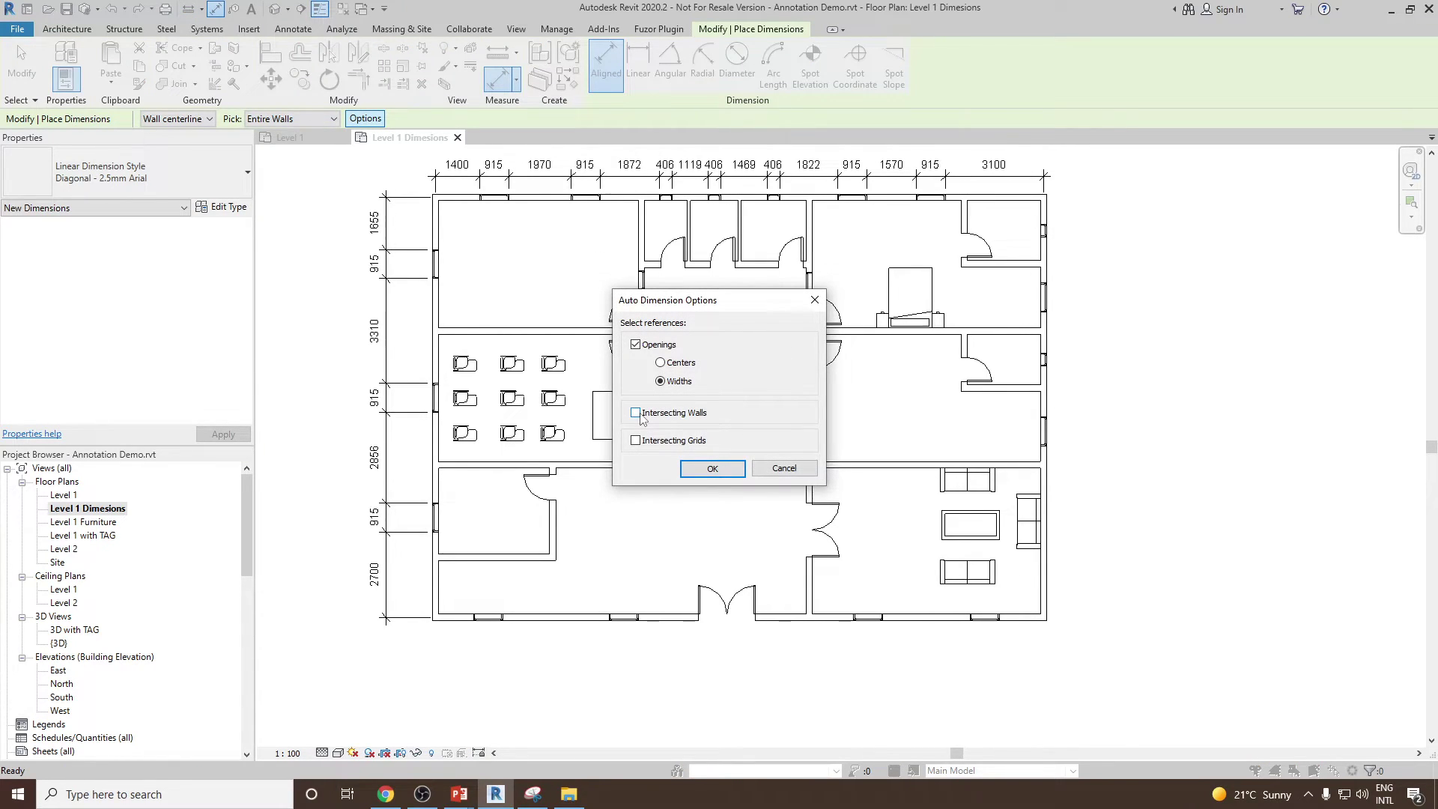
pyautogui.click(712, 469)
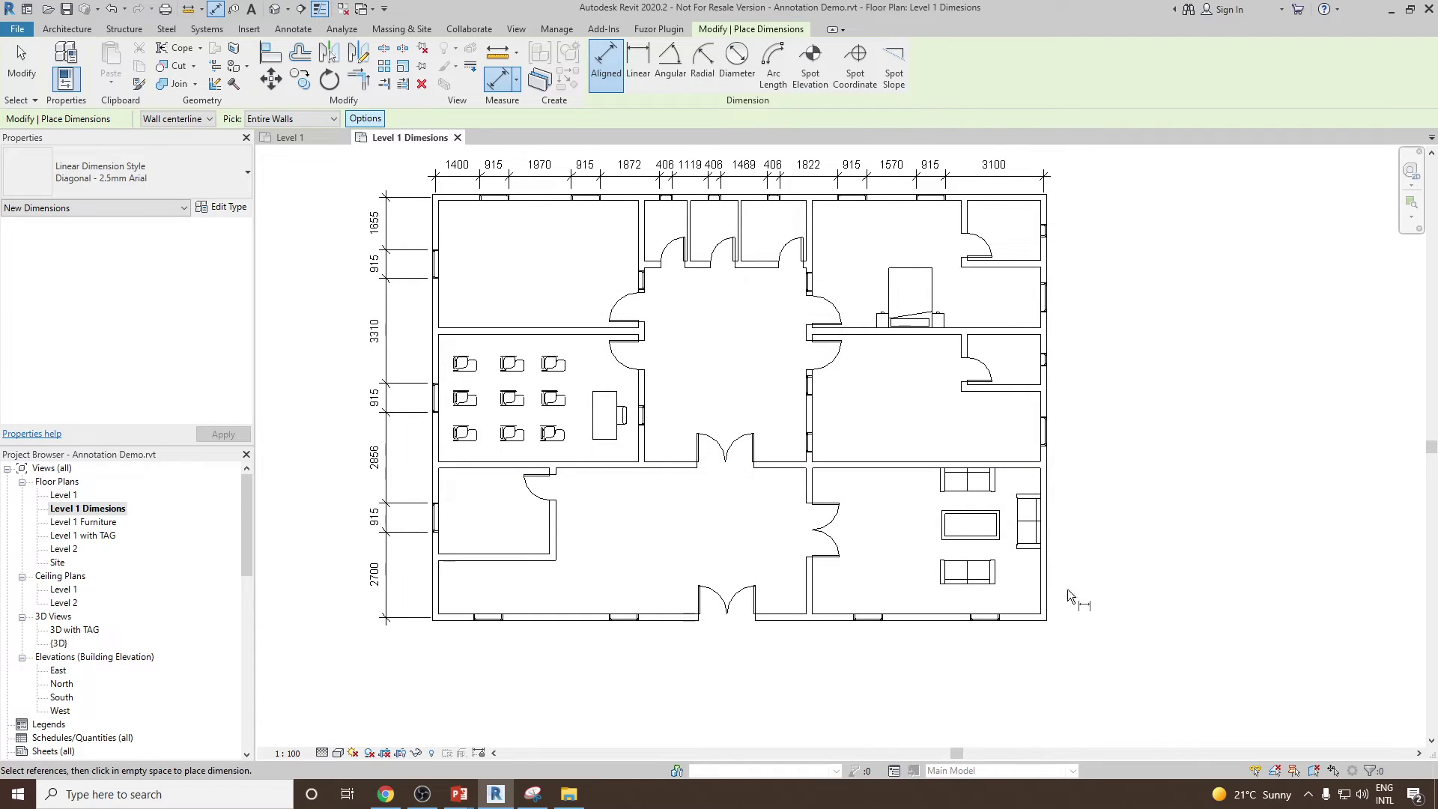
pyautogui.moveTo(1054, 348); pyautogui.dragTo(1032, 427, button='middle')
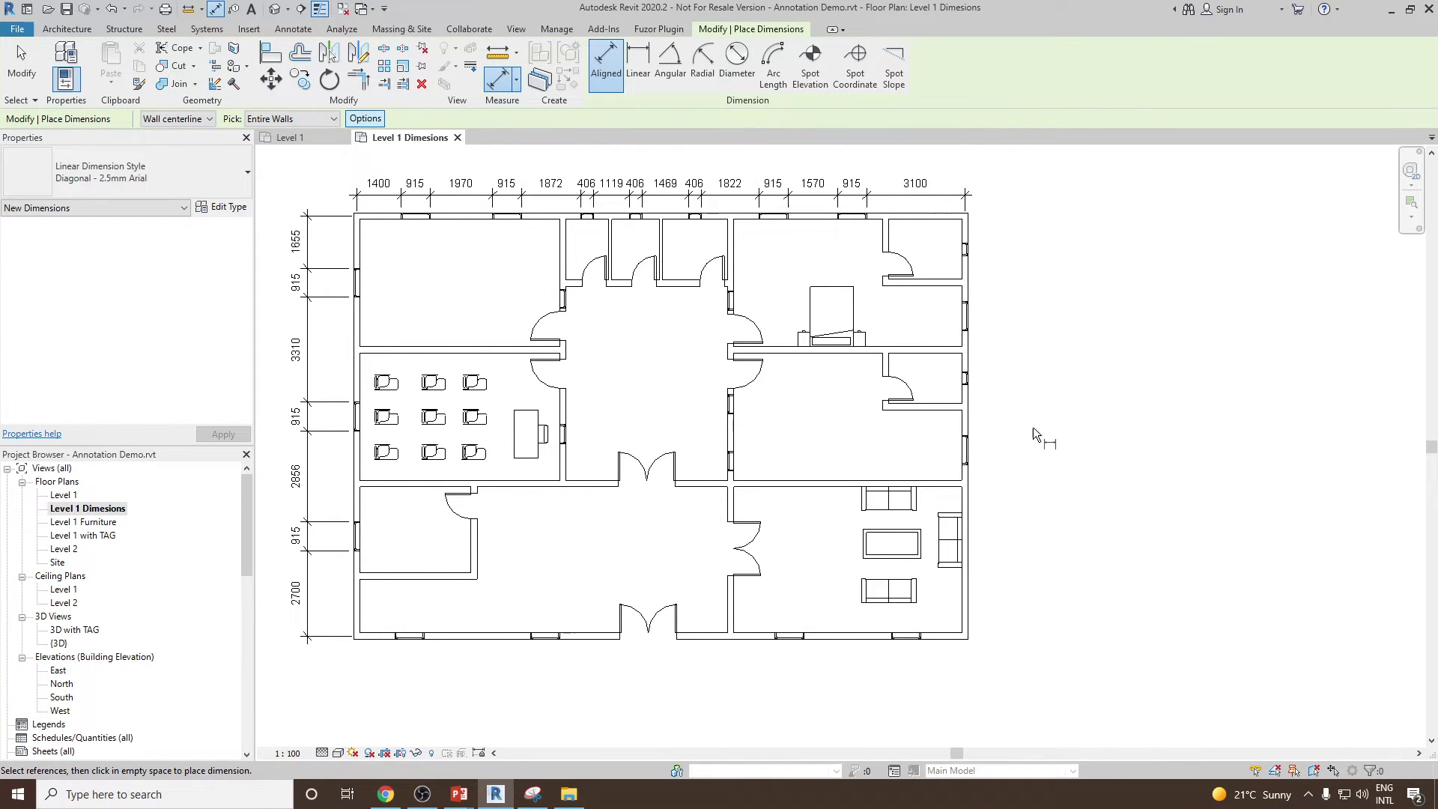
pyautogui.click(968, 604)
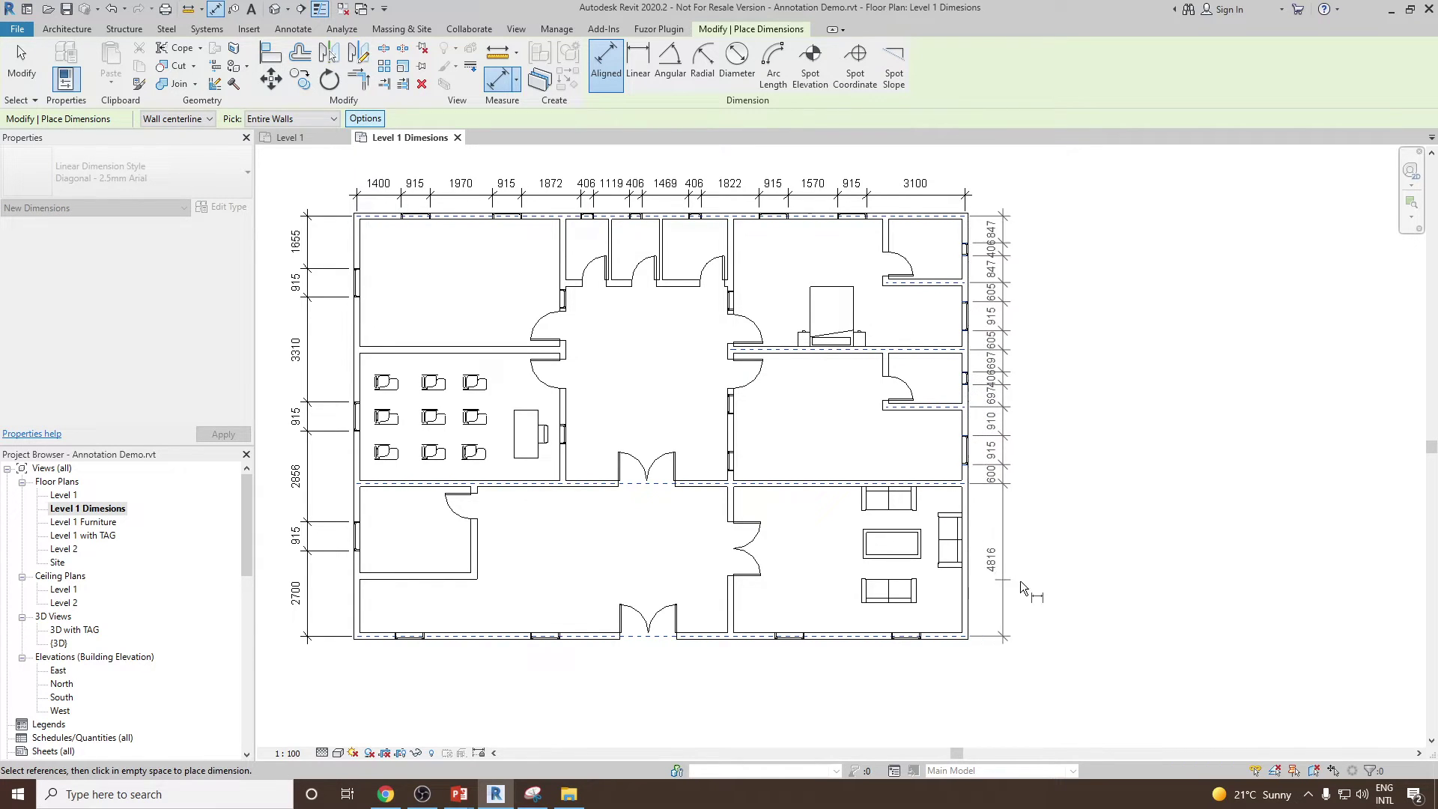
pyautogui.click(1052, 560)
# Review the left and right dimension strings, then cancel the dimension command
pyautogui.scroll(3, 1029, 533)
pyautogui.scroll(-2, 1029, 533)
pyautogui.scroll(1, 932, 608)
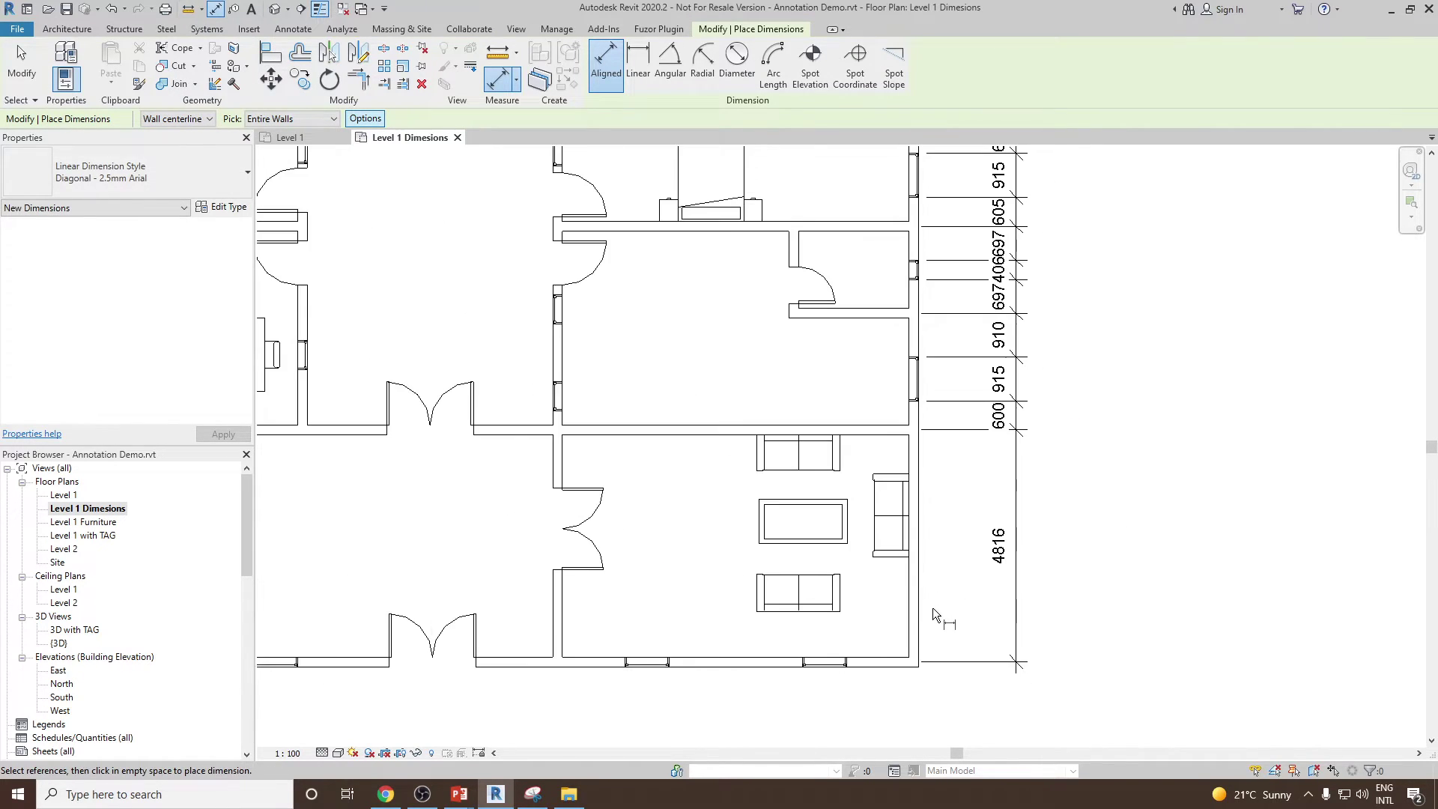
pyautogui.scroll(1, 936, 662)
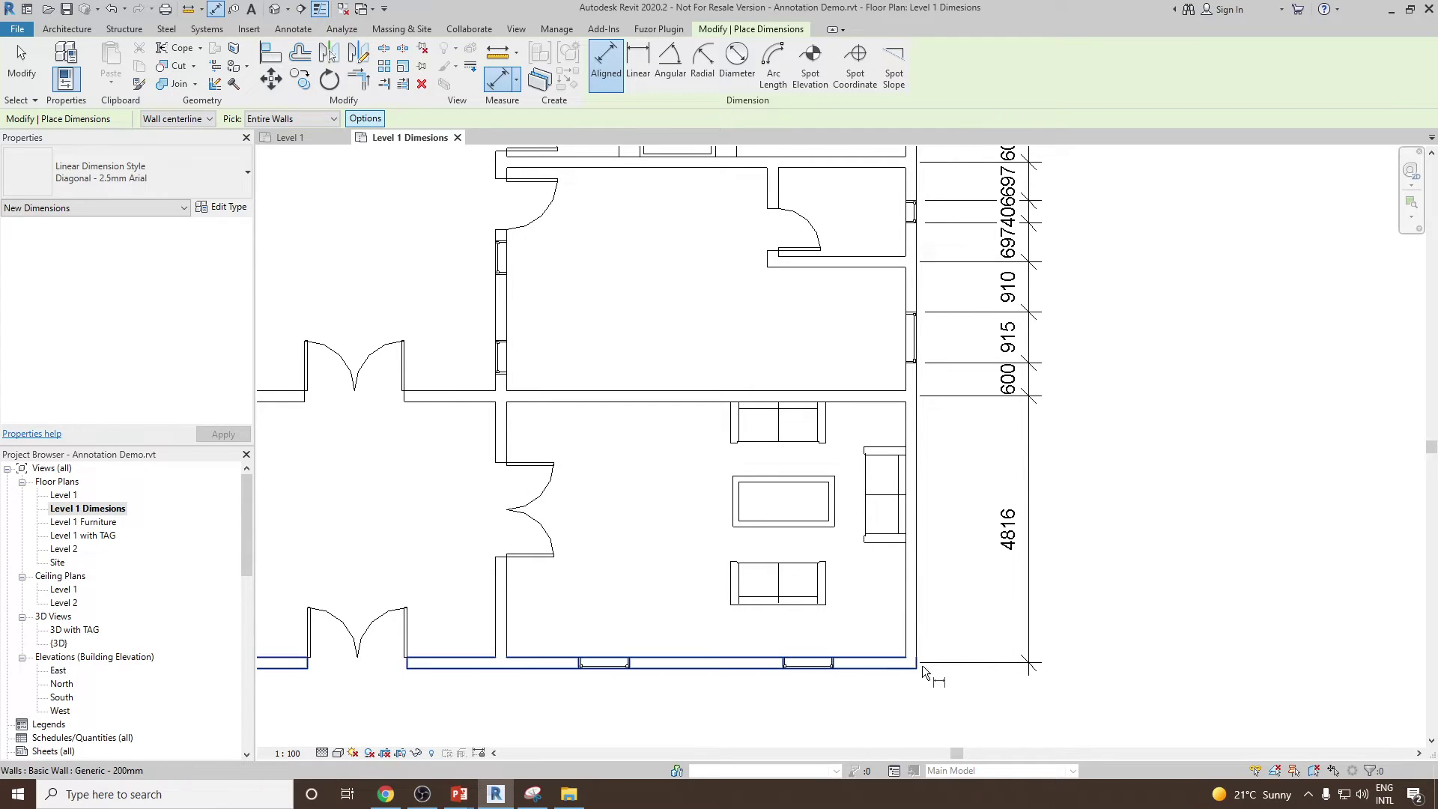
pyautogui.keyDown('ctrl'); pyautogui.scroll(3, 932, 614); pyautogui.keyUp('ctrl')
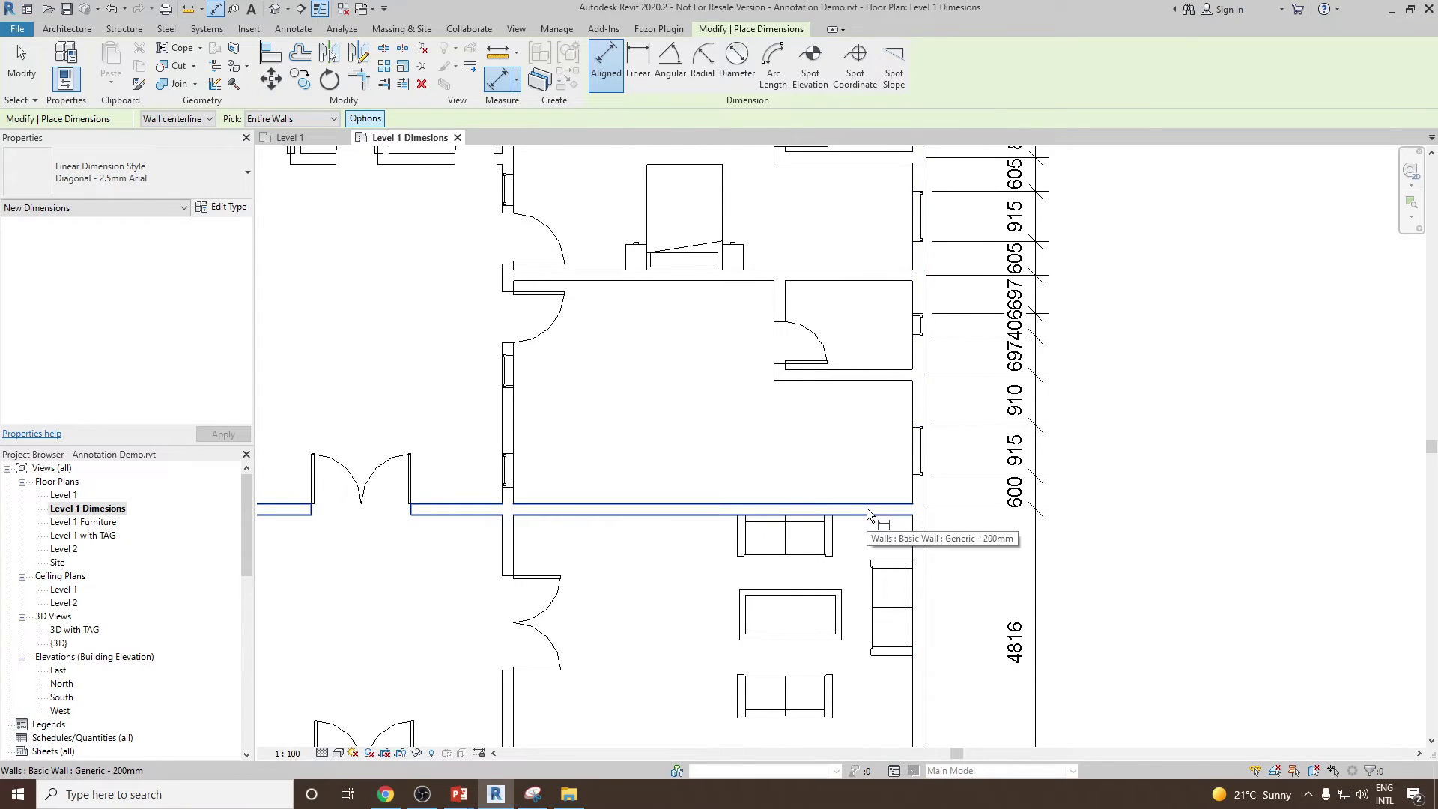
pyautogui.scroll(-3, 869, 494)
pyautogui.scroll(3, 882, 412)
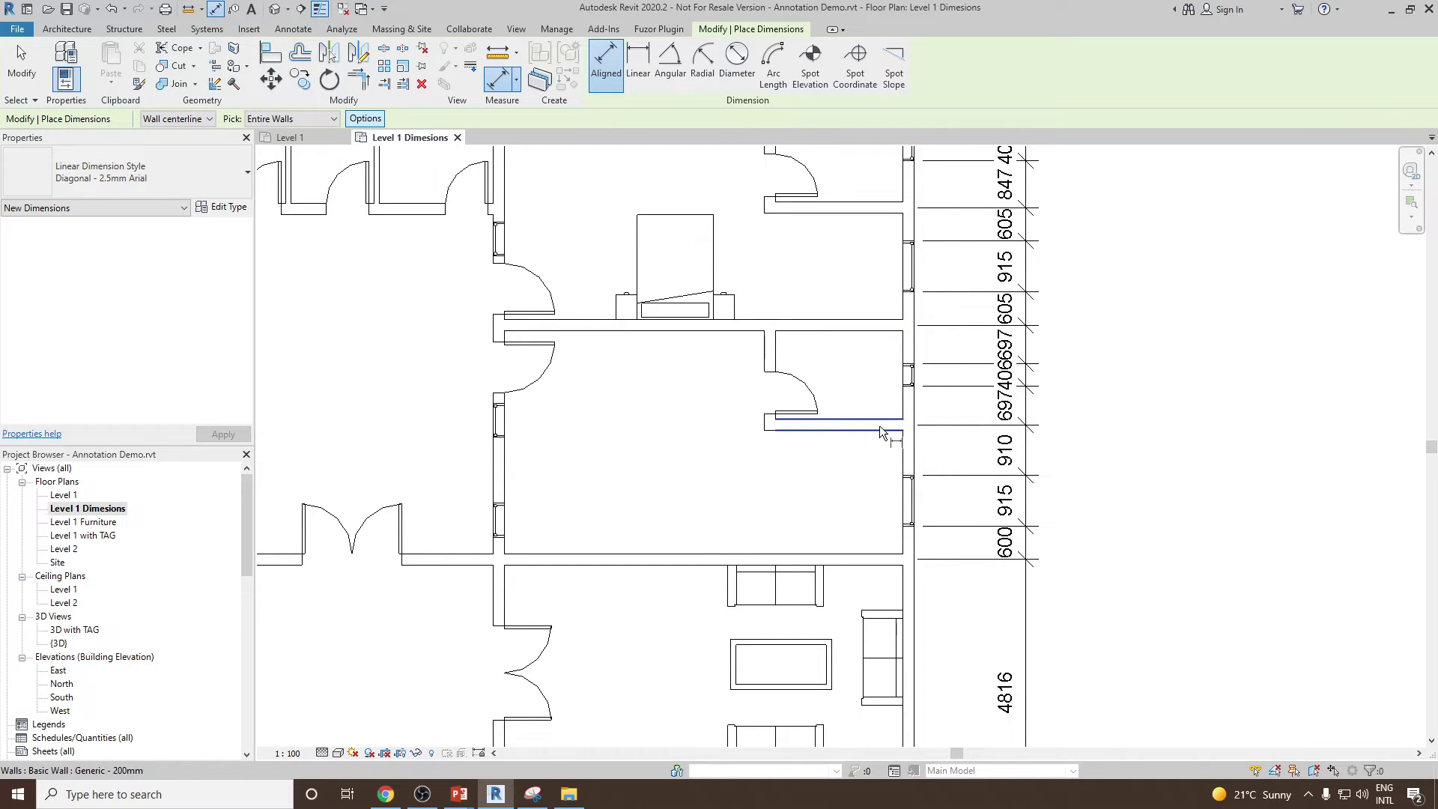
pyautogui.scroll(-2, 861, 416)
pyautogui.scroll(-1, 865, 416)
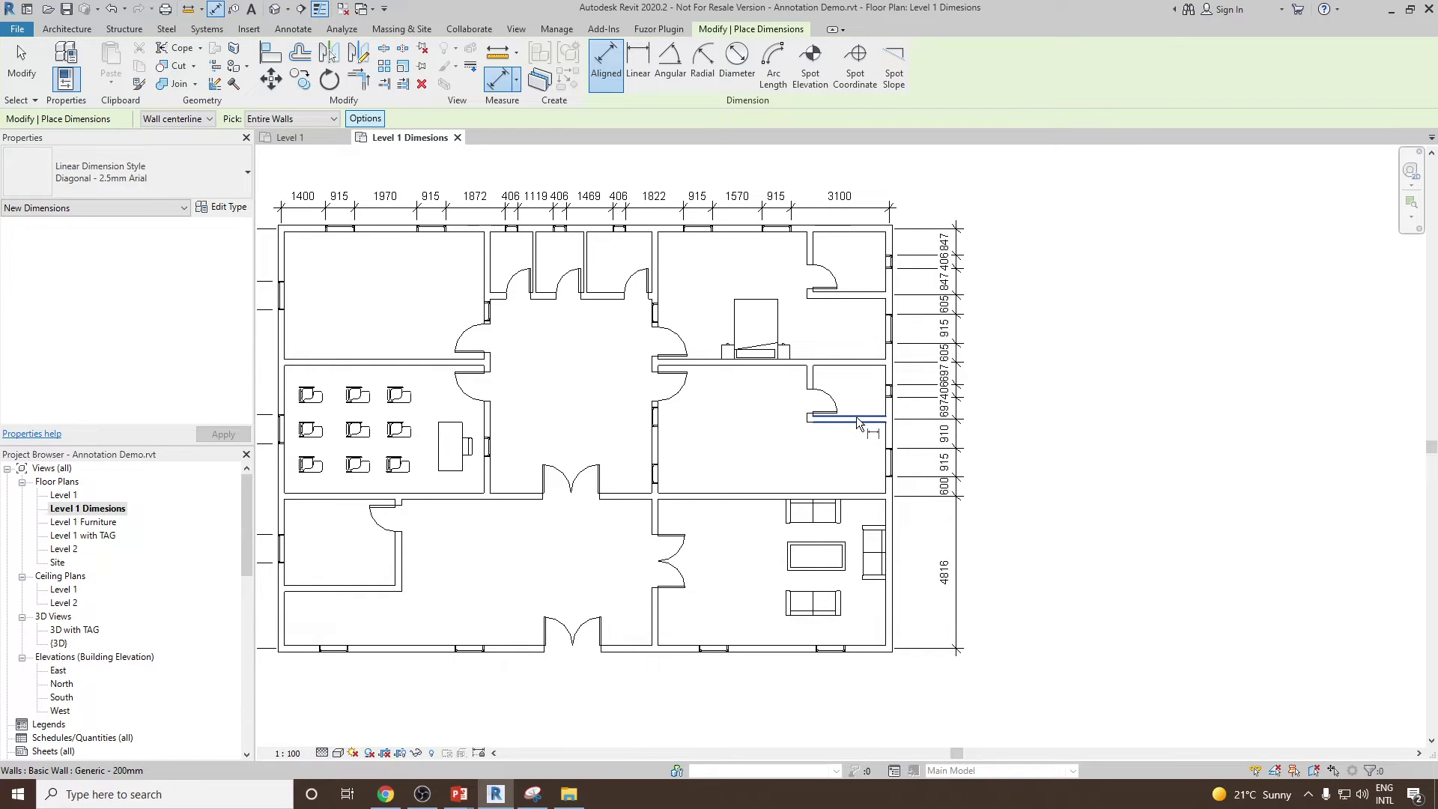
pyautogui.moveTo(695, 362); pyautogui.dragTo(686, 316, button='middle')
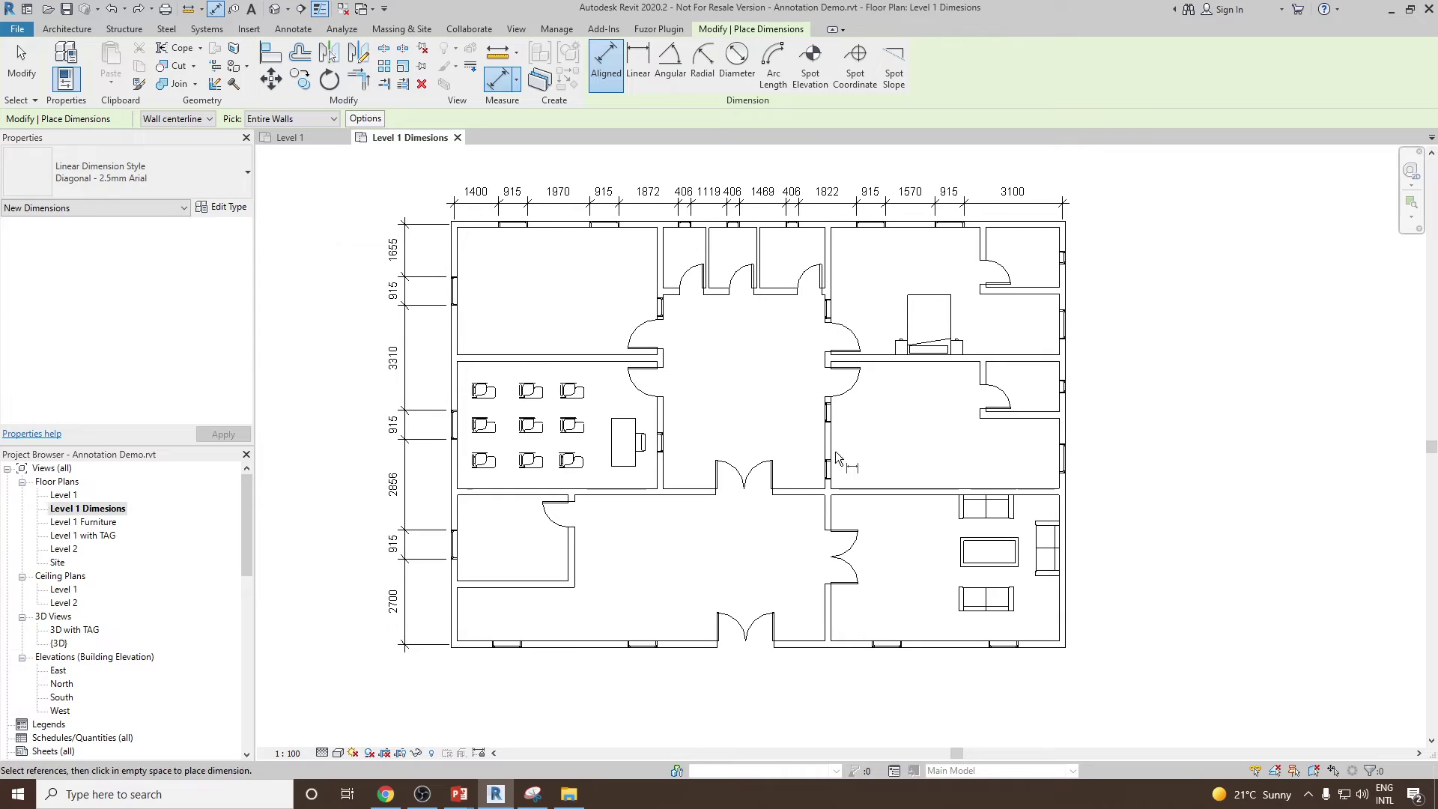
pyautogui.moveTo(843, 483); pyautogui.dragTo(940, 491, button='middle')
pyautogui.rightClick(350, 338)
pyautogui.click(374, 347)
pyautogui.rightClick(372, 350)
pyautogui.click(404, 360)
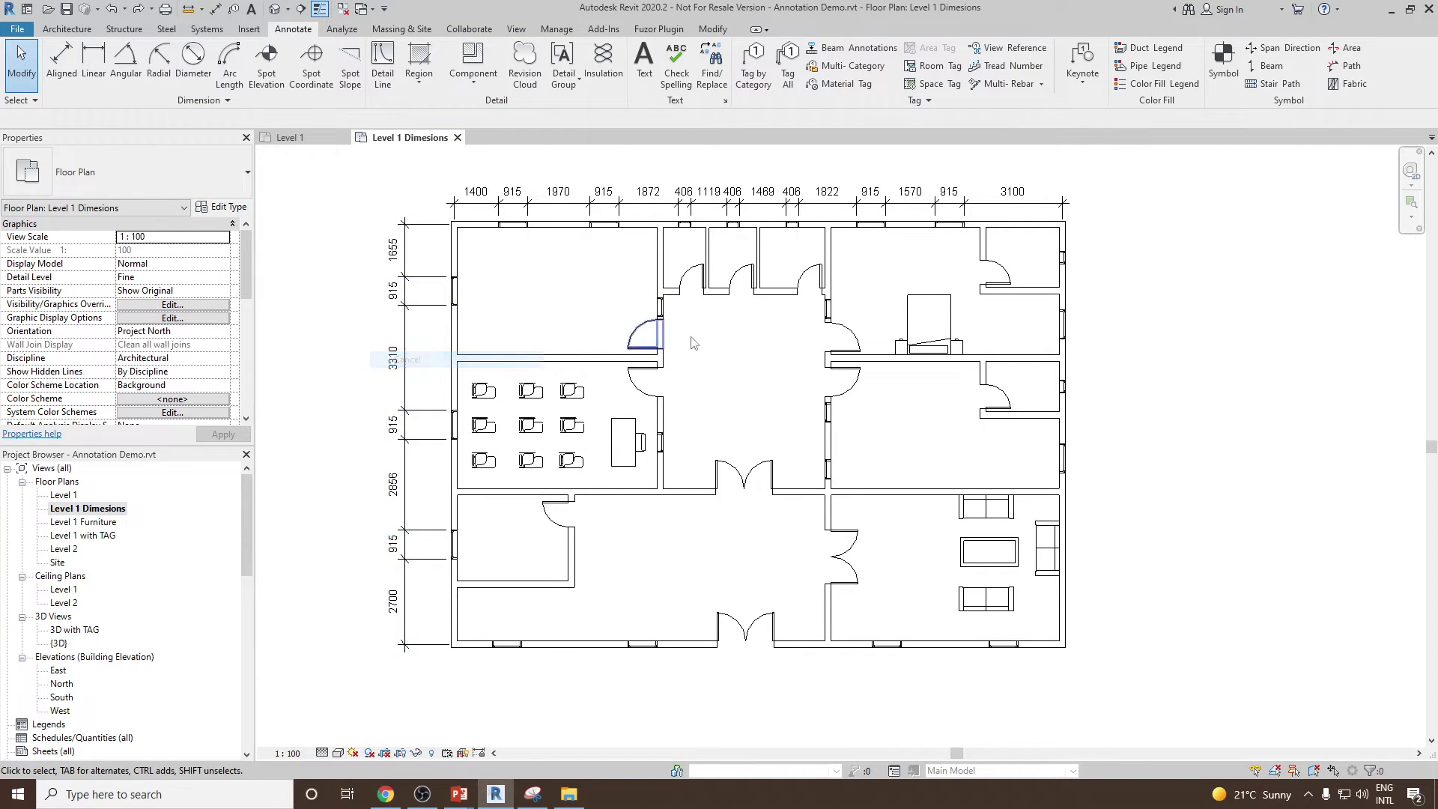
# Restart Aligned dimensioning with Openings (Widths) and Intersecting Walls on, Intersecting Grids off
pyautogui.click(59, 72)
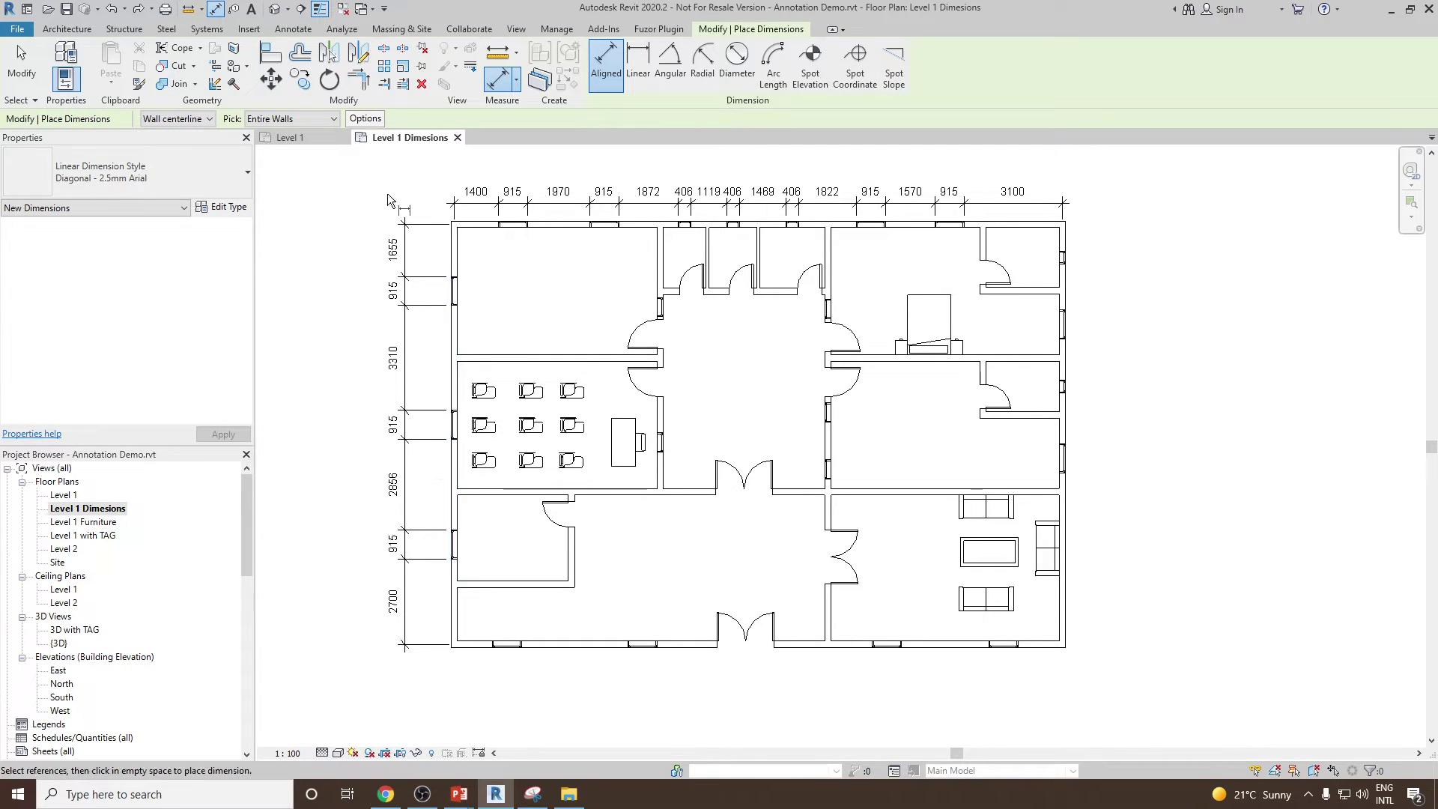
pyautogui.click(365, 119)
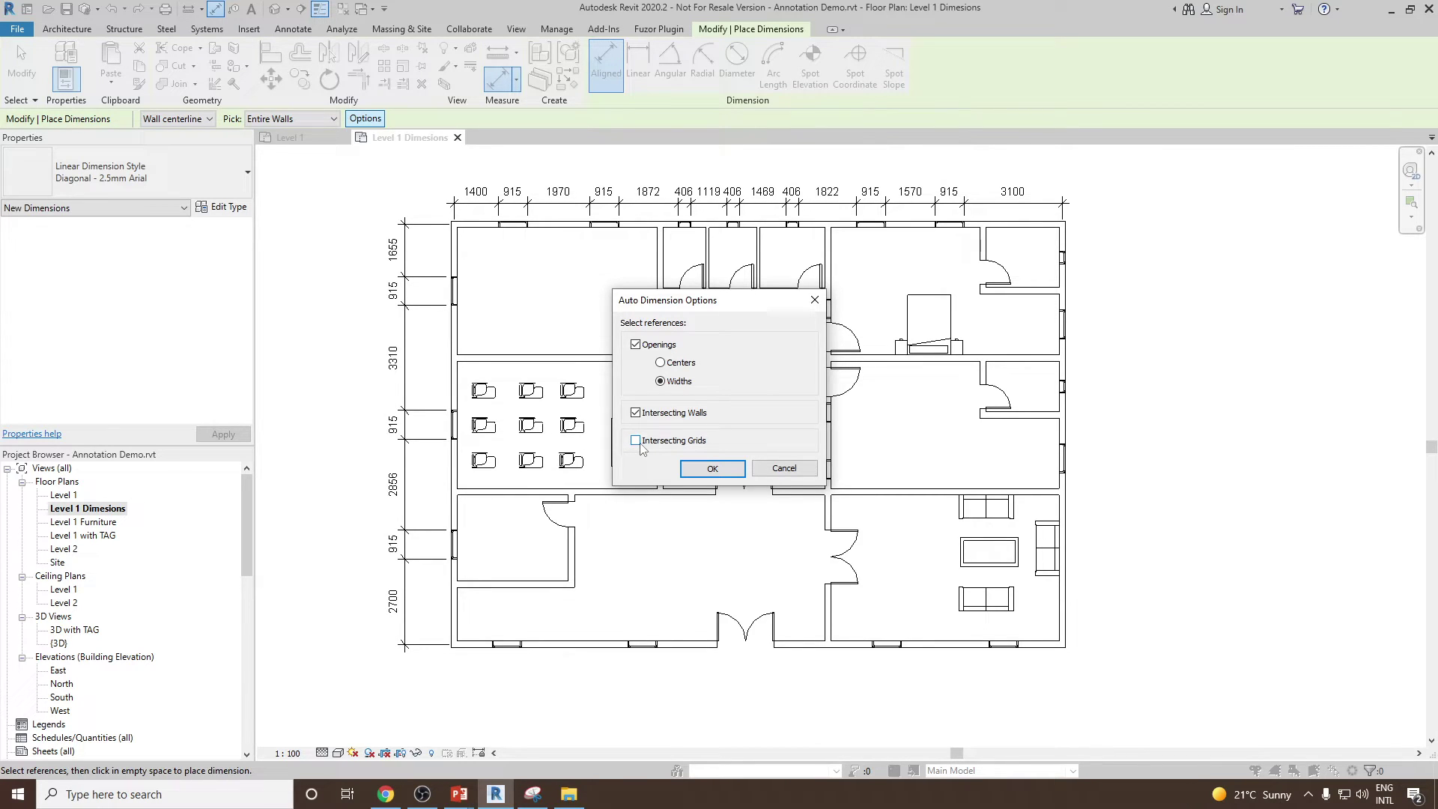
pyautogui.click(709, 469)
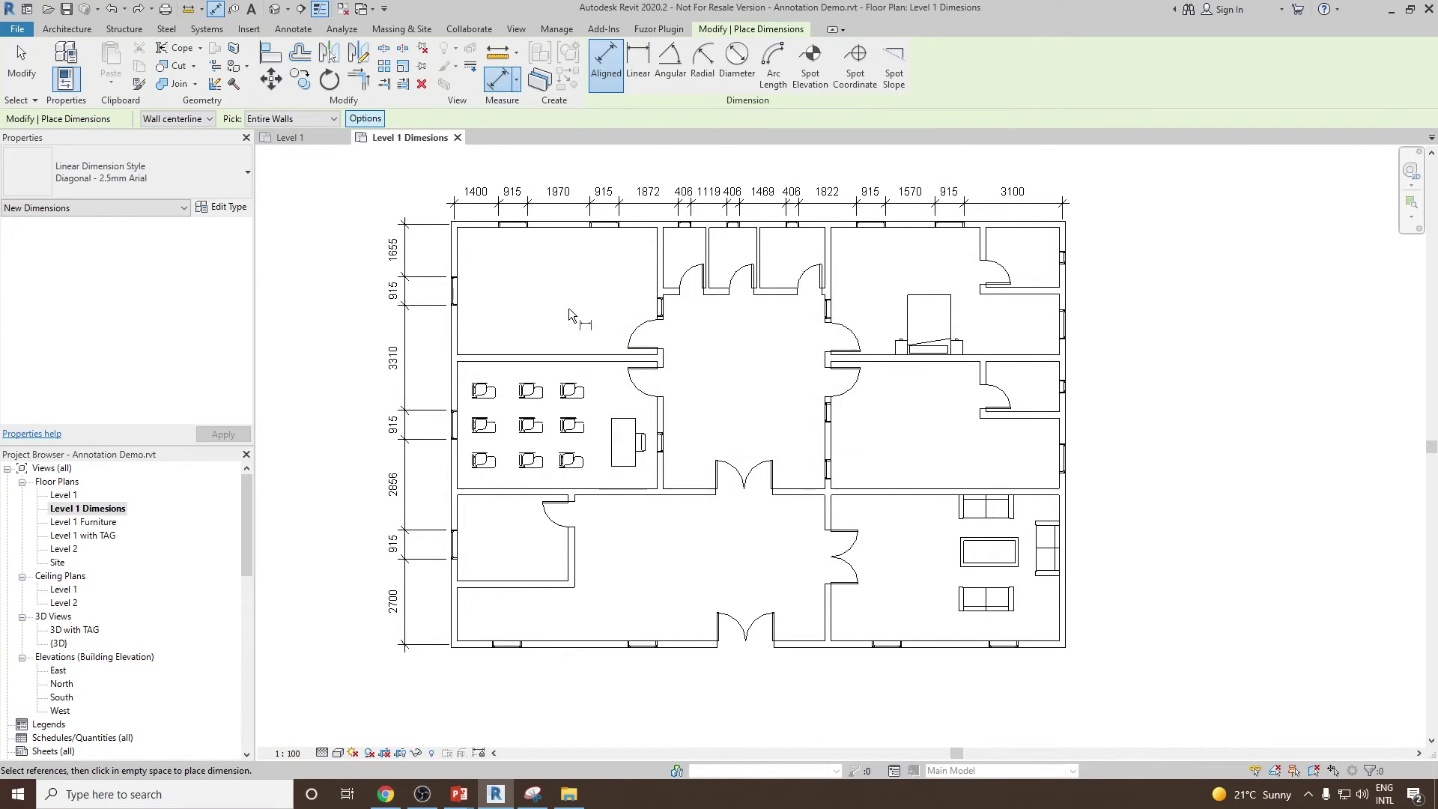
pyautogui.scroll(3, 569, 308)
pyautogui.rightClick(599, 297)
# Drag the lower 915 value of the left dimension string out left onto a leader
pyautogui.moveTo(453, 559); pyautogui.dragTo(542, 483, button='middle')
pyautogui.scroll(2, 542, 483)
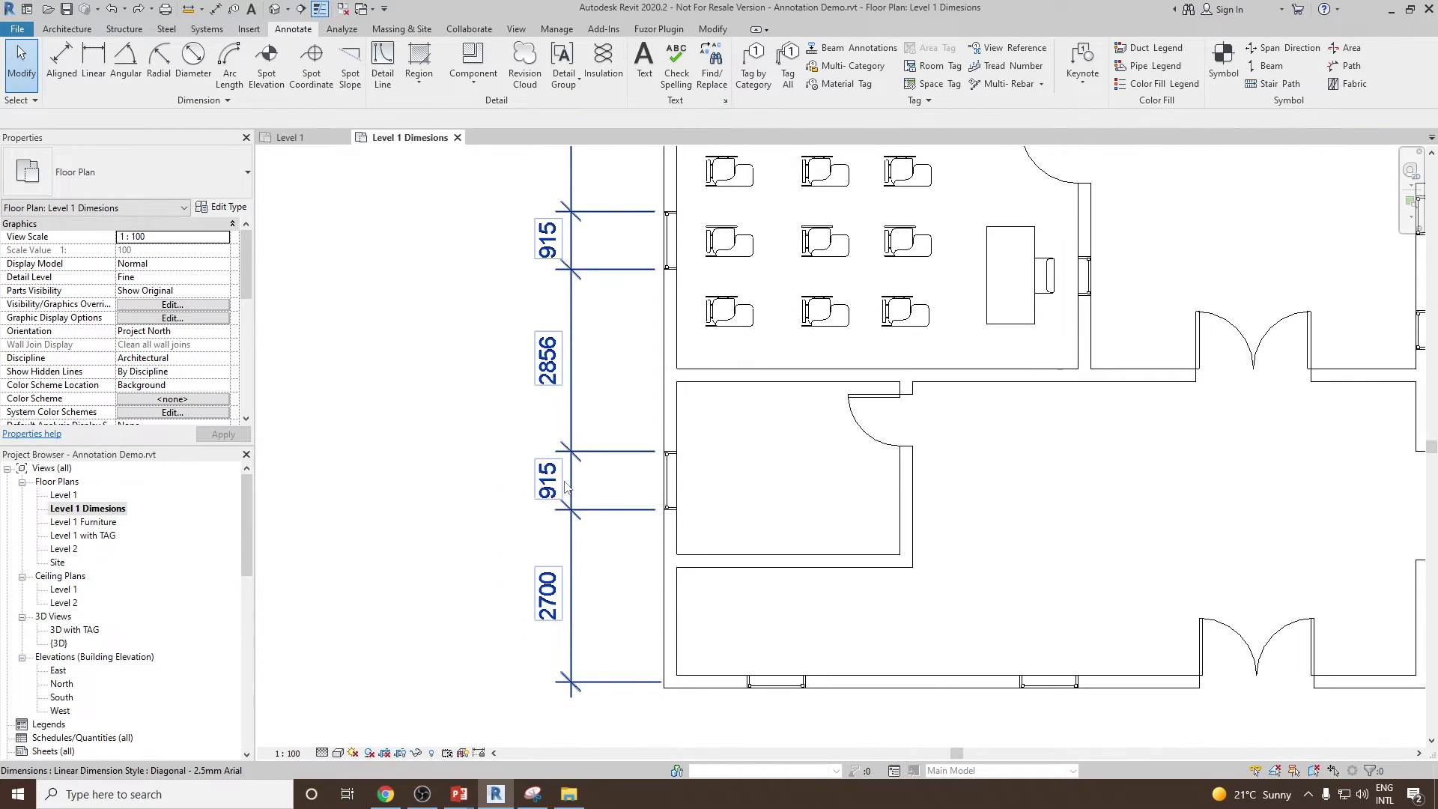
pyautogui.click(564, 488)
pyautogui.click(474, 482)
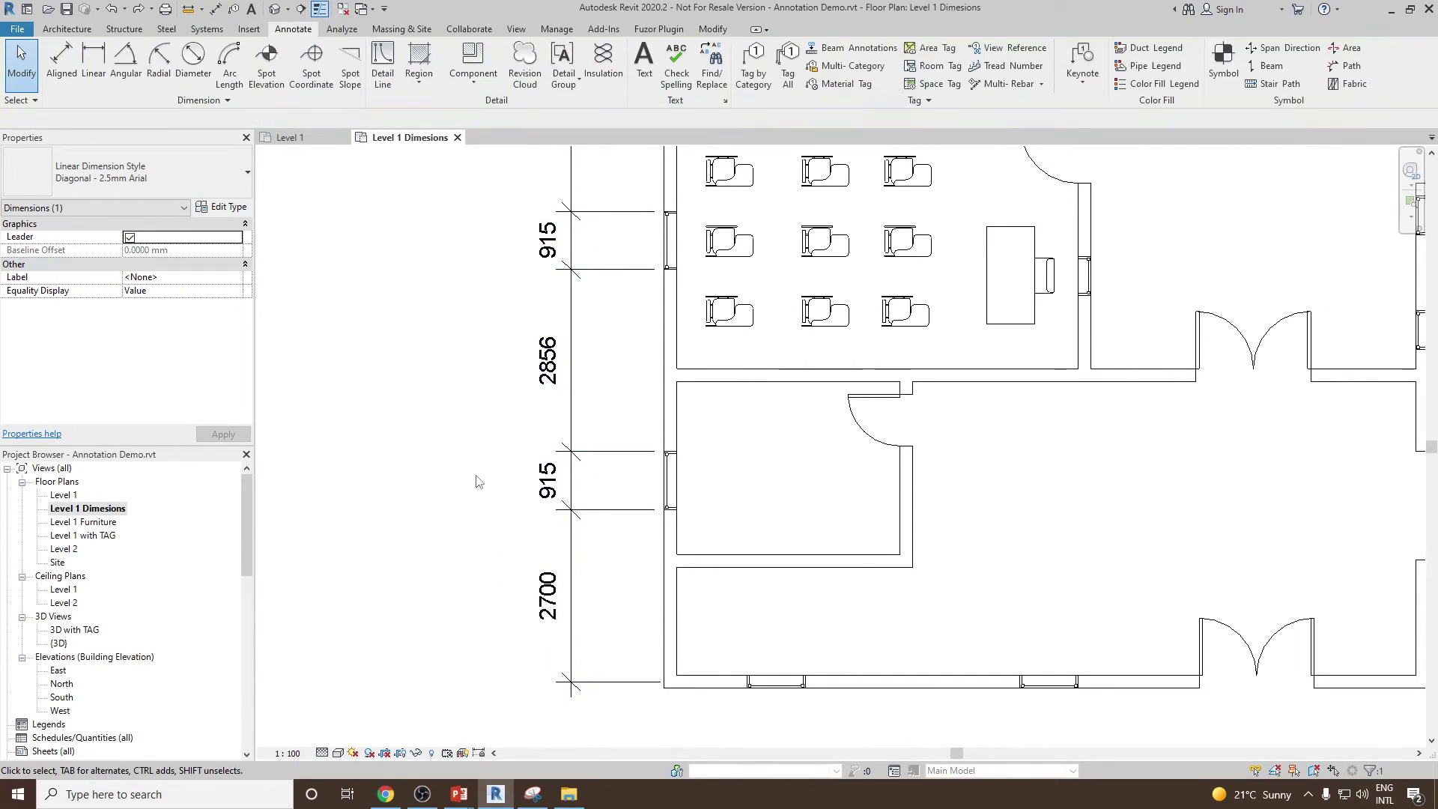
pyautogui.click(552, 491)
pyautogui.moveTo(560, 484)
pyautogui.mouseDown()
pyautogui.moveTo(503, 510)
pyautogui.moveTo(479, 543)
pyautogui.mouseUp()
pyautogui.click(465, 369)
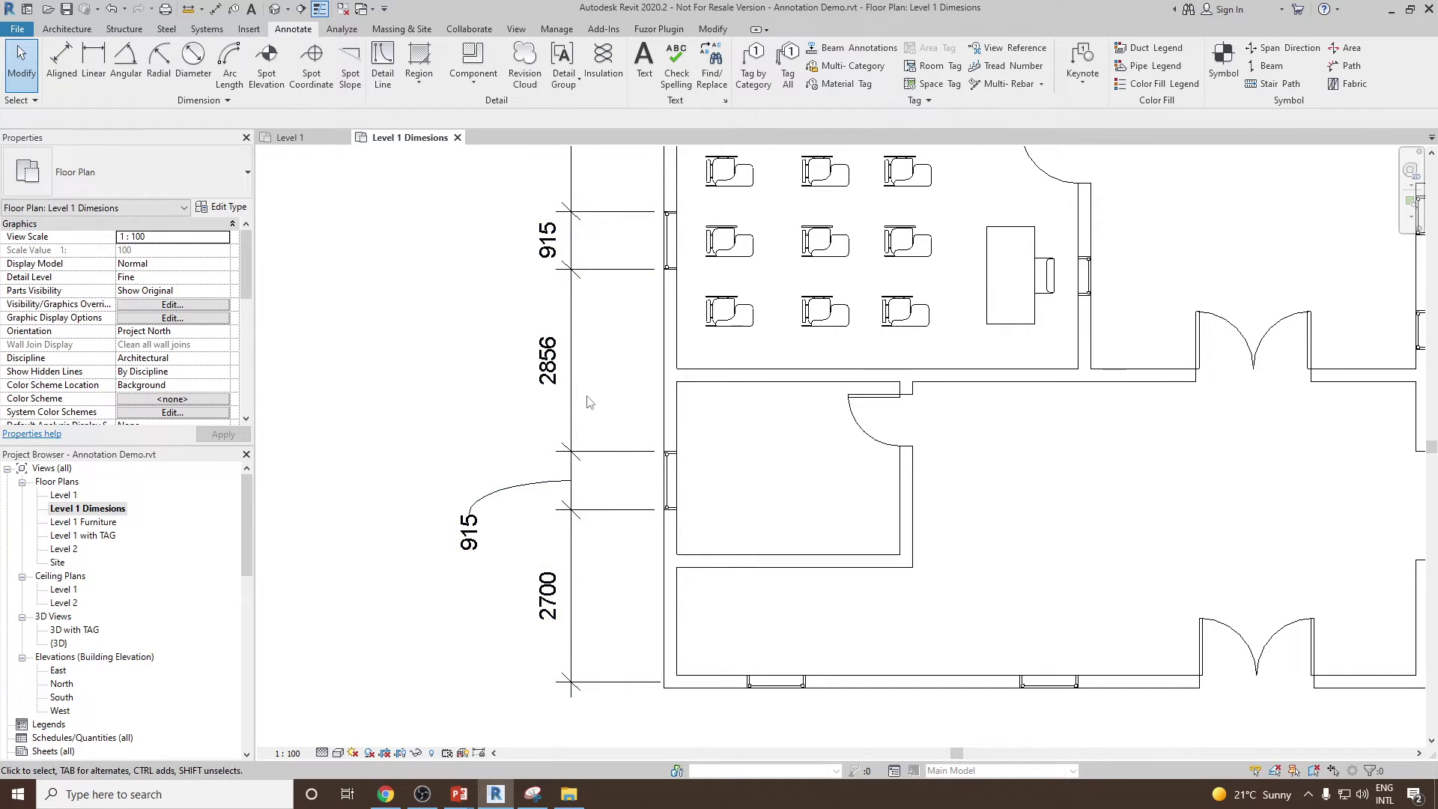
# Select the upper 915 dimension and pan the plan to show the lower rooms
pyautogui.scroll(-1, 588, 401)
pyautogui.scroll(-2, 584, 369)
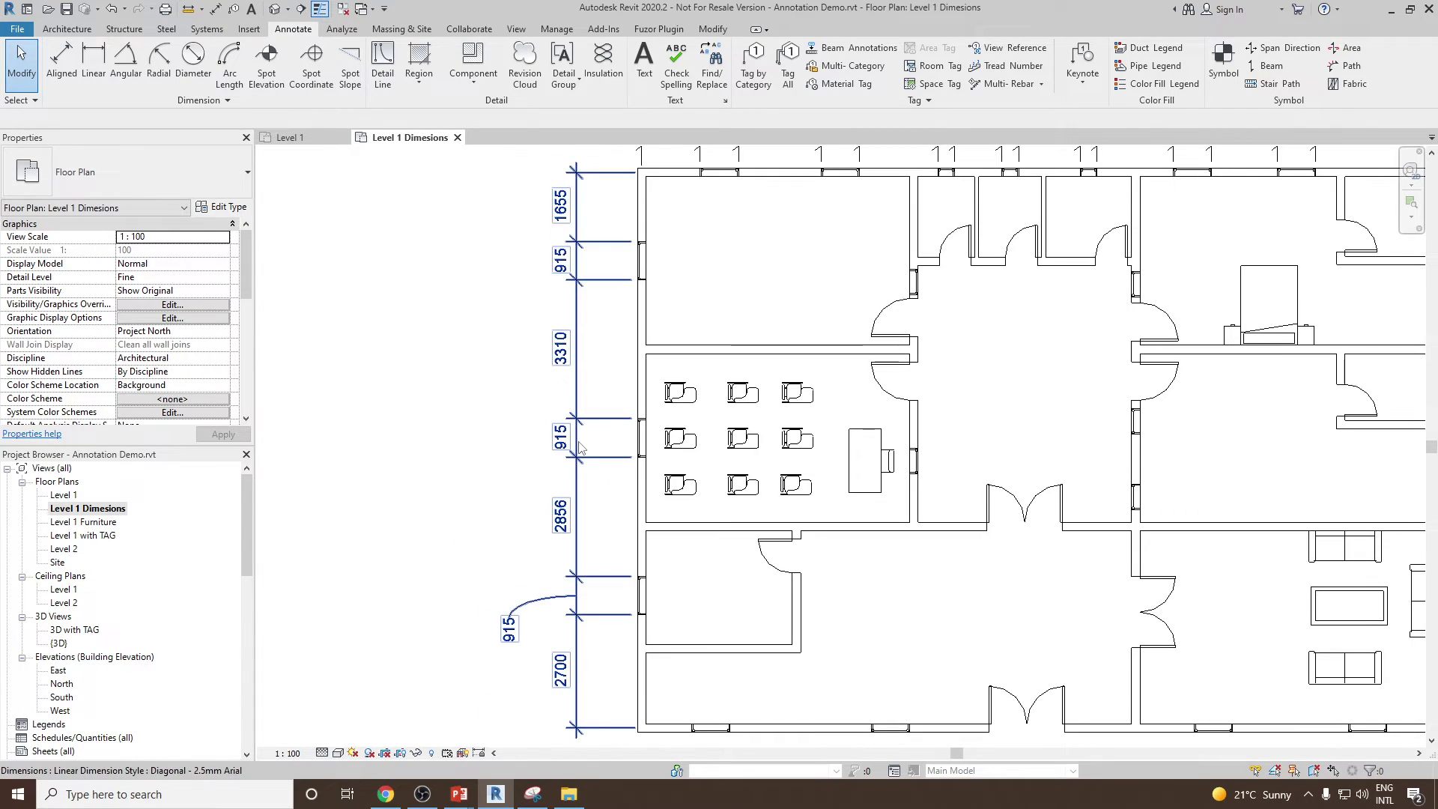
pyautogui.scroll(3, 608, 453)
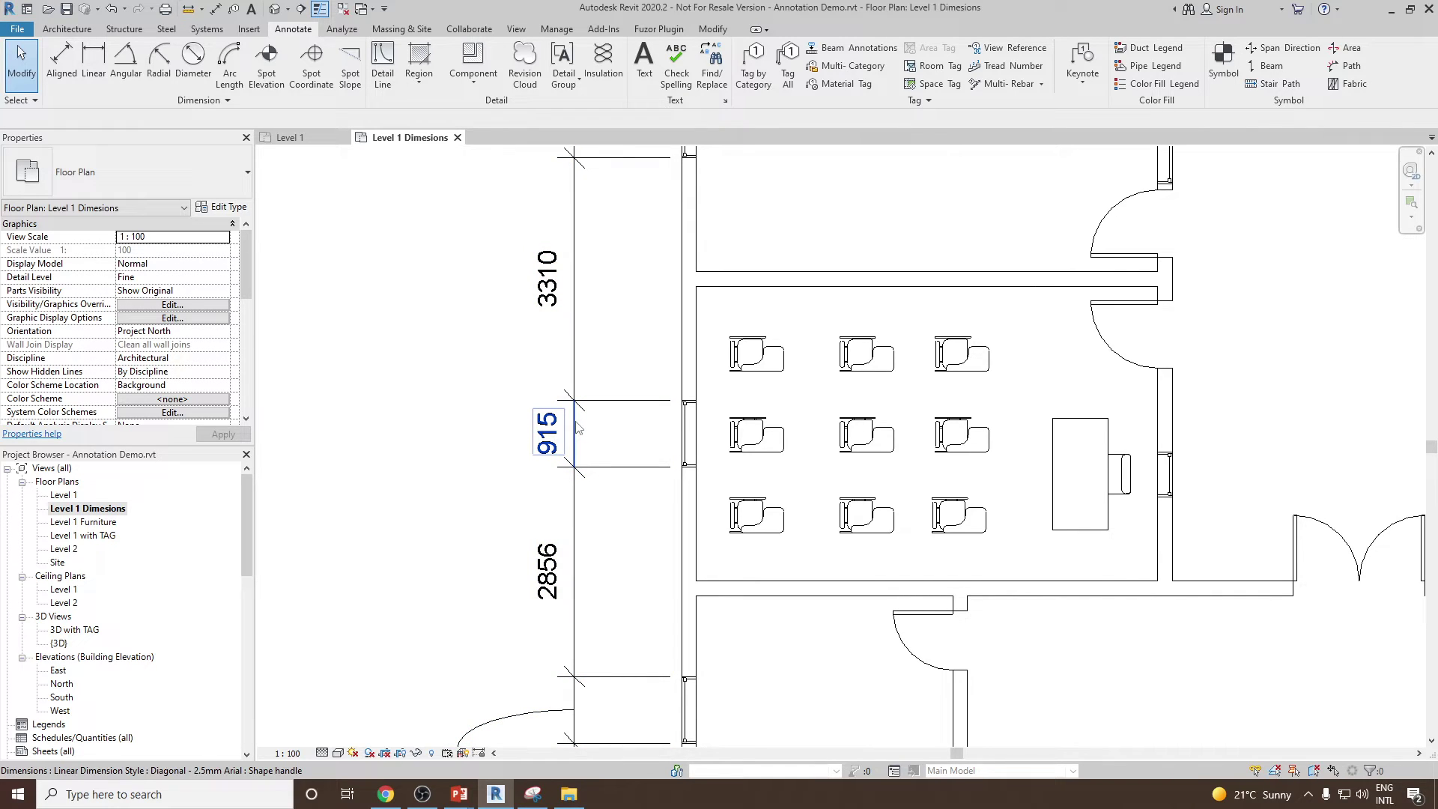
pyautogui.click(577, 427)
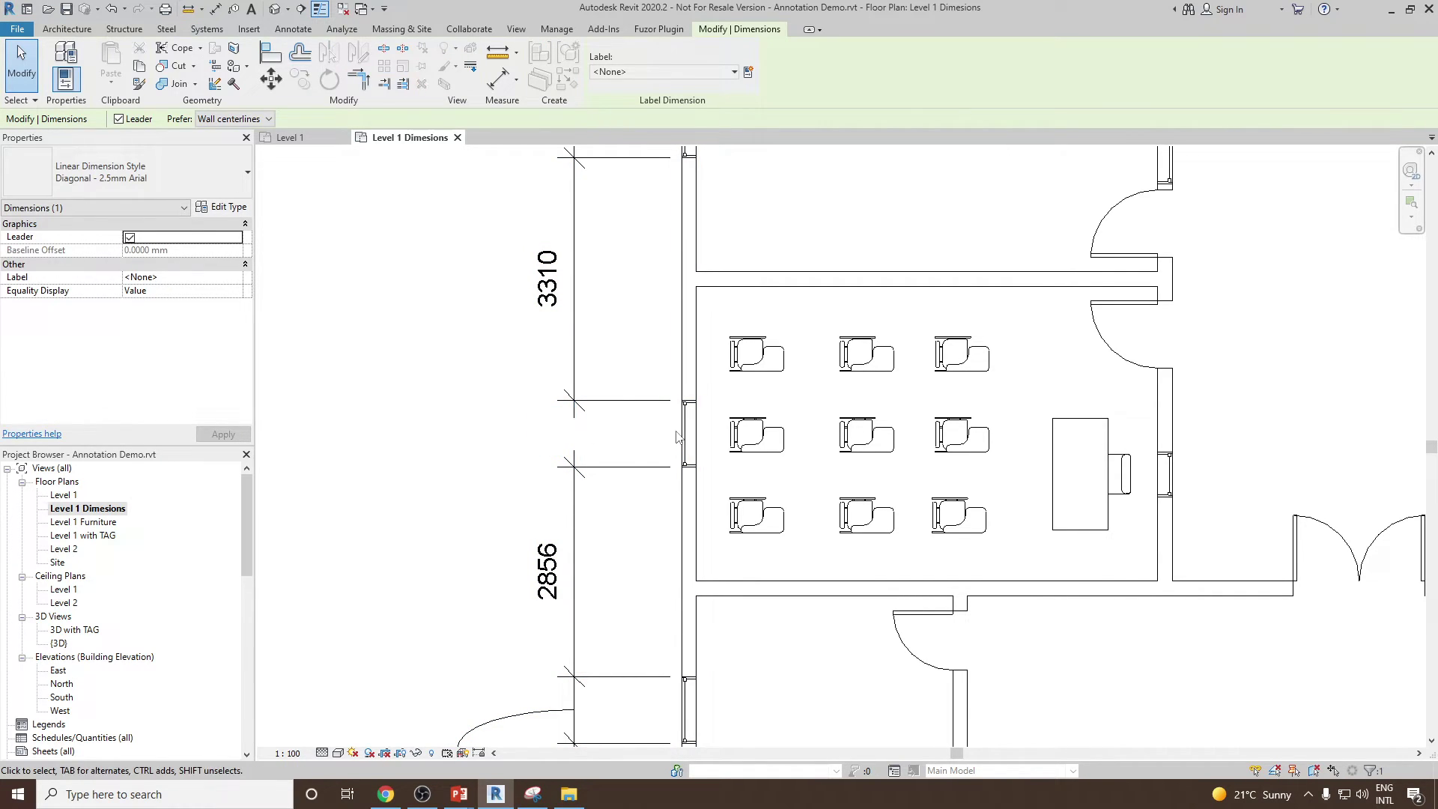
pyautogui.scroll(-5, 676, 436)
pyautogui.scroll(4, 686, 442)
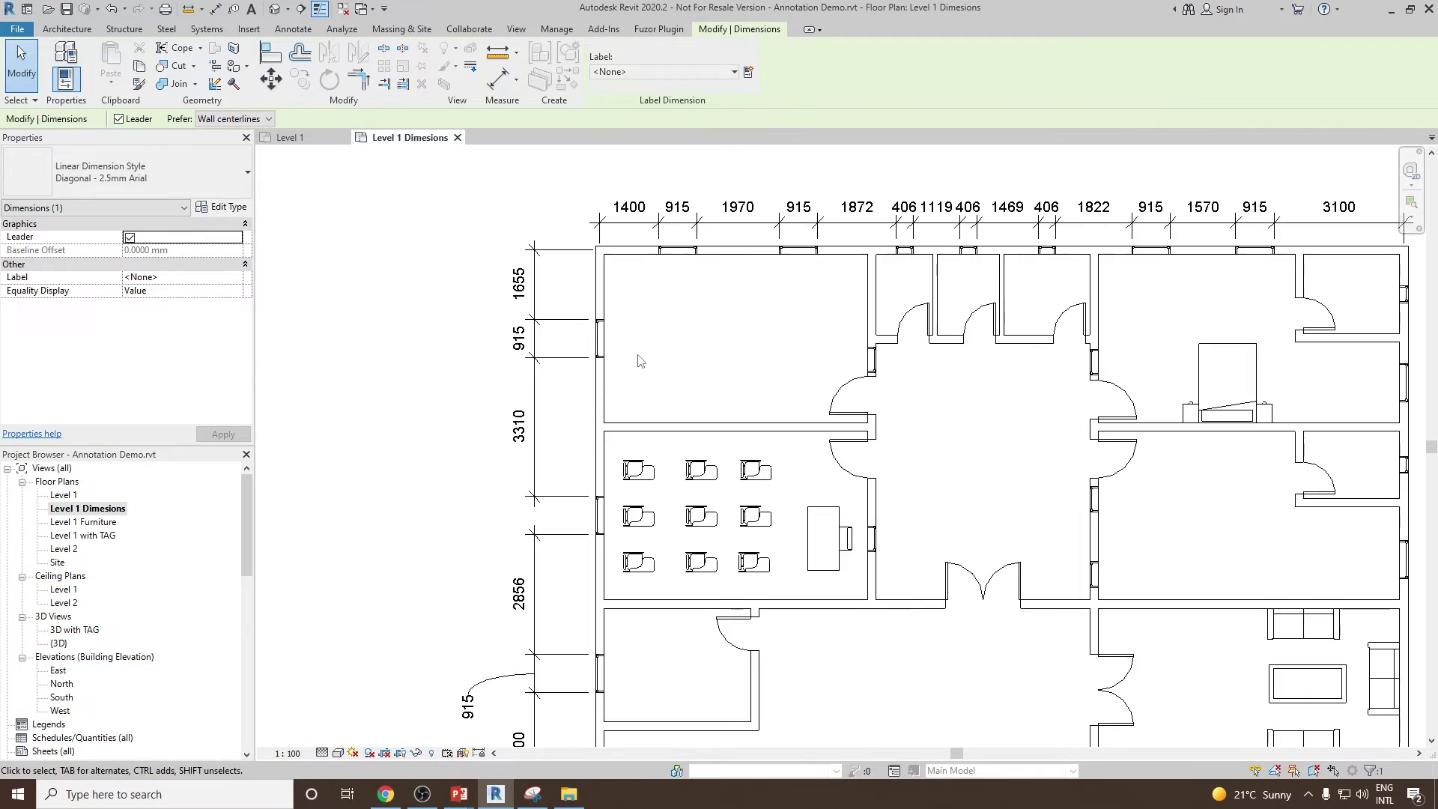
pyautogui.scroll(-2, 706, 363)
pyautogui.moveTo(764, 599); pyautogui.dragTo(731, 377, button='middle')
pyautogui.scroll(5, 595, 376)
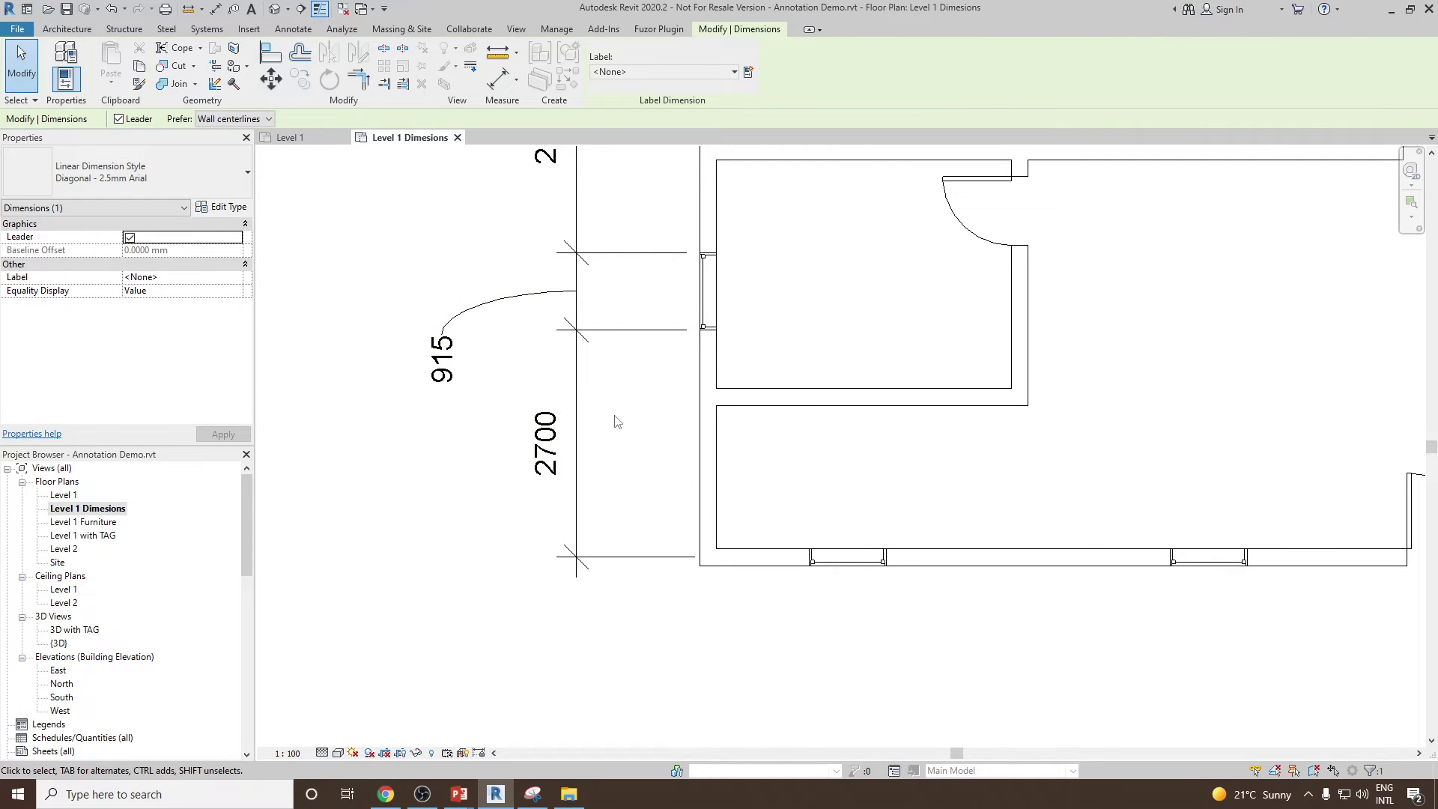
pyautogui.moveTo(616, 421); pyautogui.dragTo(551, 386, button='middle')
pyautogui.click(67, 28)
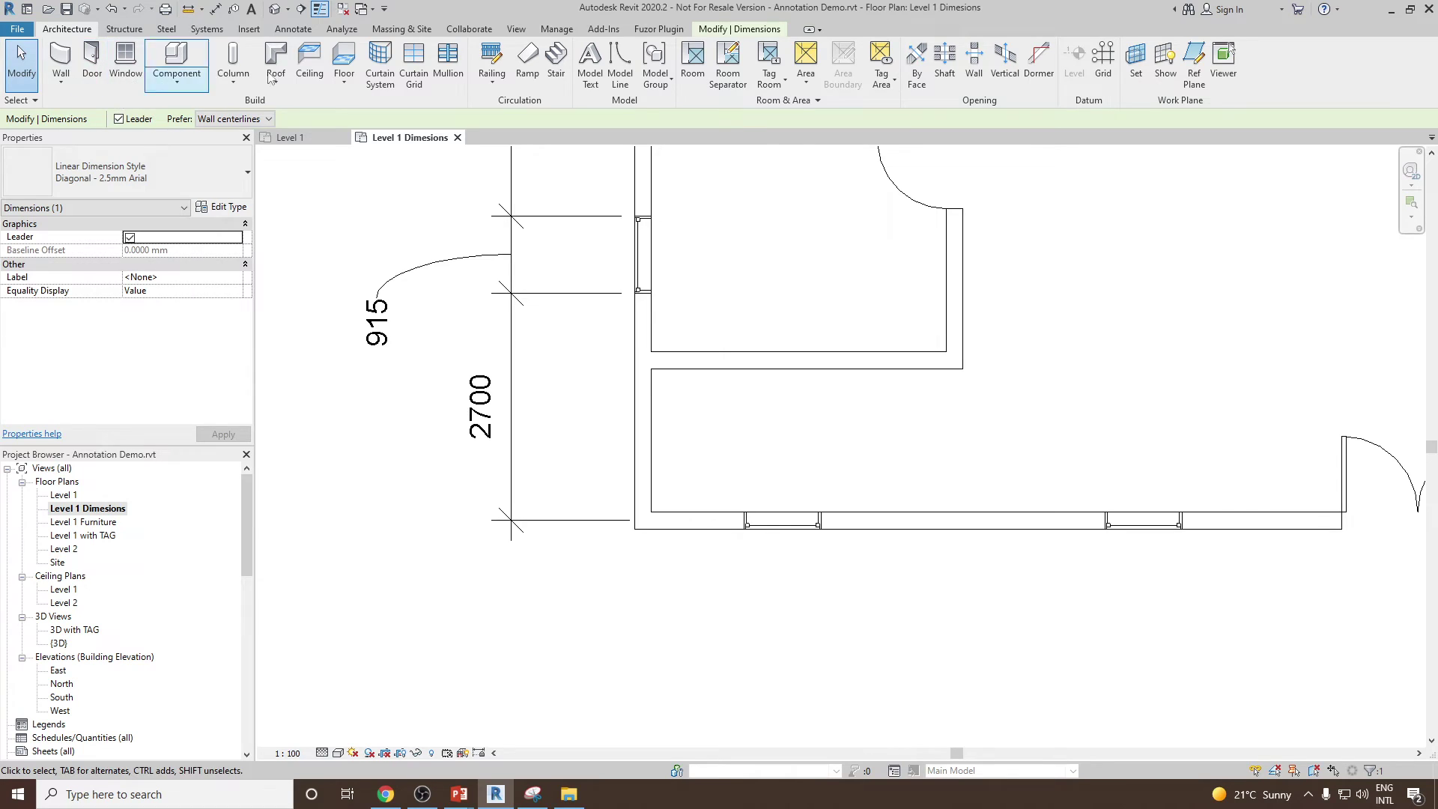
# Dimension the entire bottom wall as one chain (1200, 915, 3370, 915, 1900…) below it
pyautogui.click(293, 29)
pyautogui.click(63, 64)
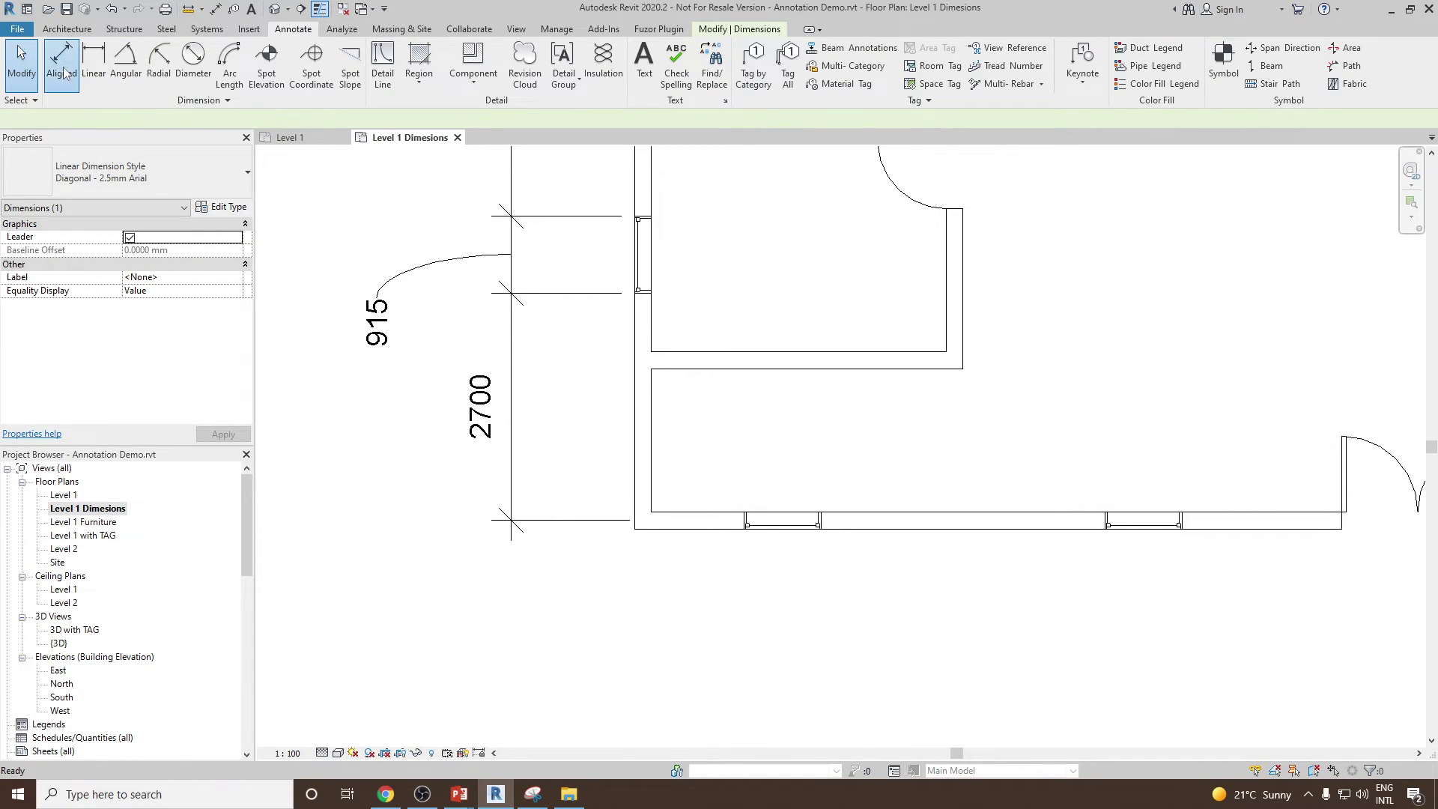
pyautogui.scroll(-2, 478, 367)
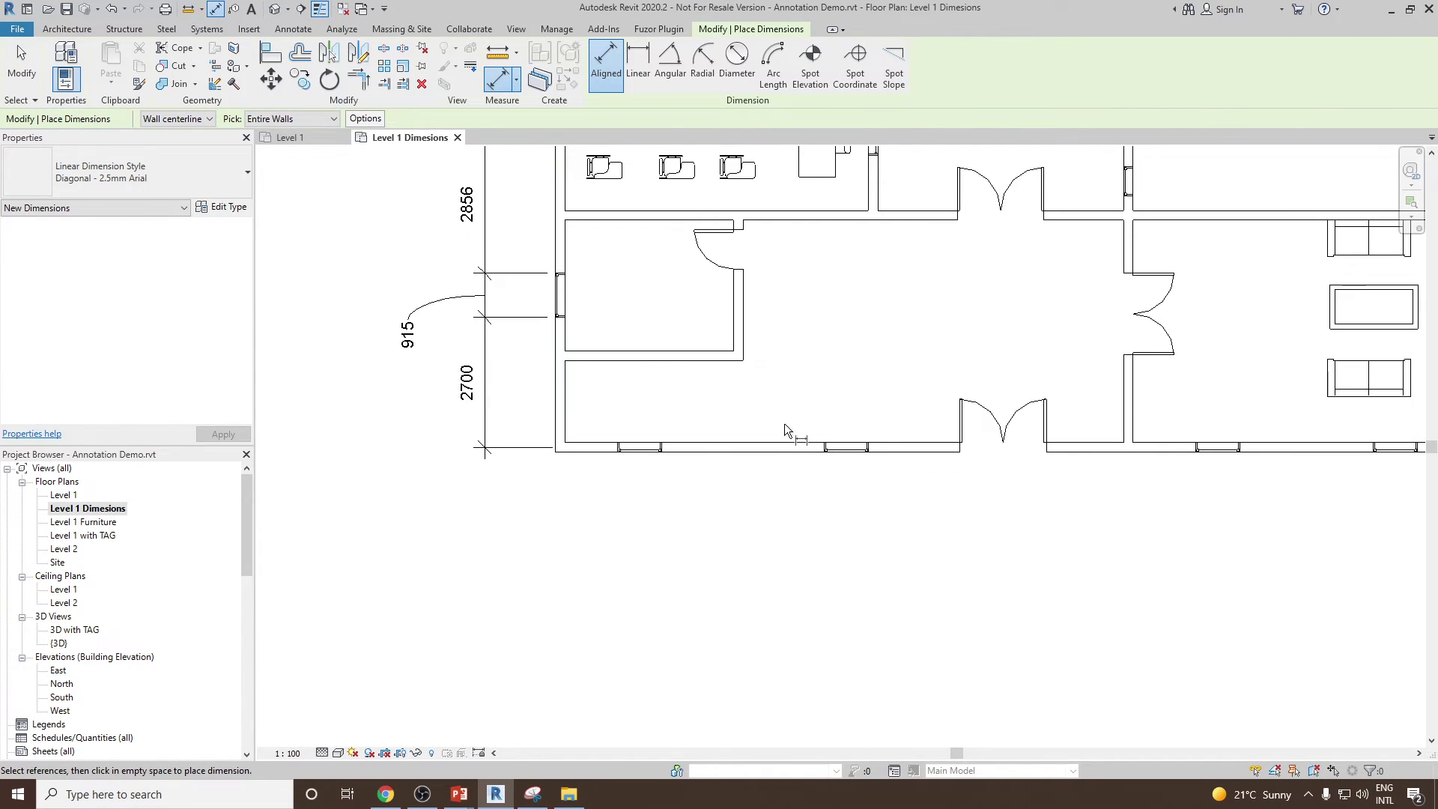
pyautogui.click(773, 447)
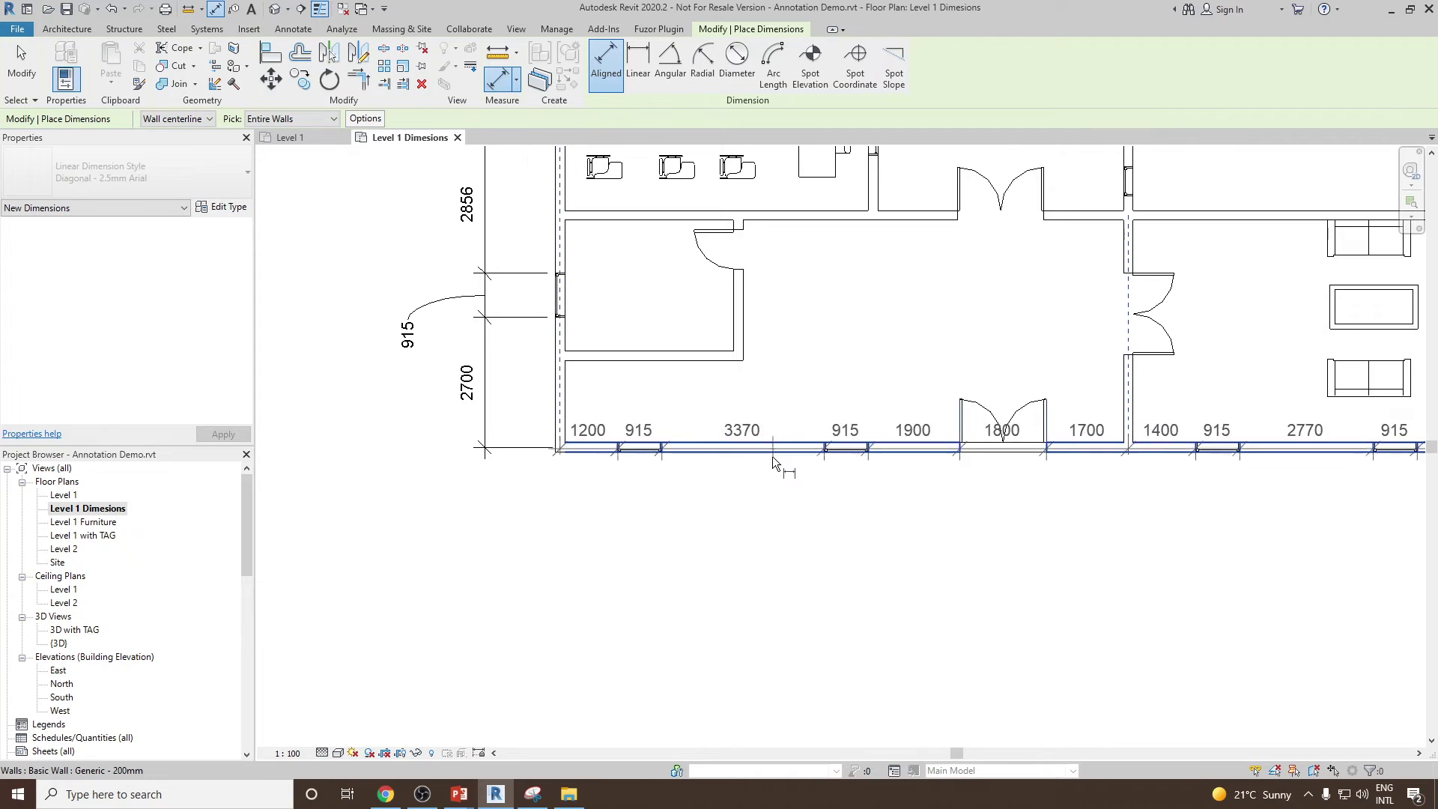
pyautogui.click(779, 520)
# Exit dimensioning, select the bottom dimension string and open its type properties
pyautogui.rightClick(827, 358)
pyautogui.click(845, 364)
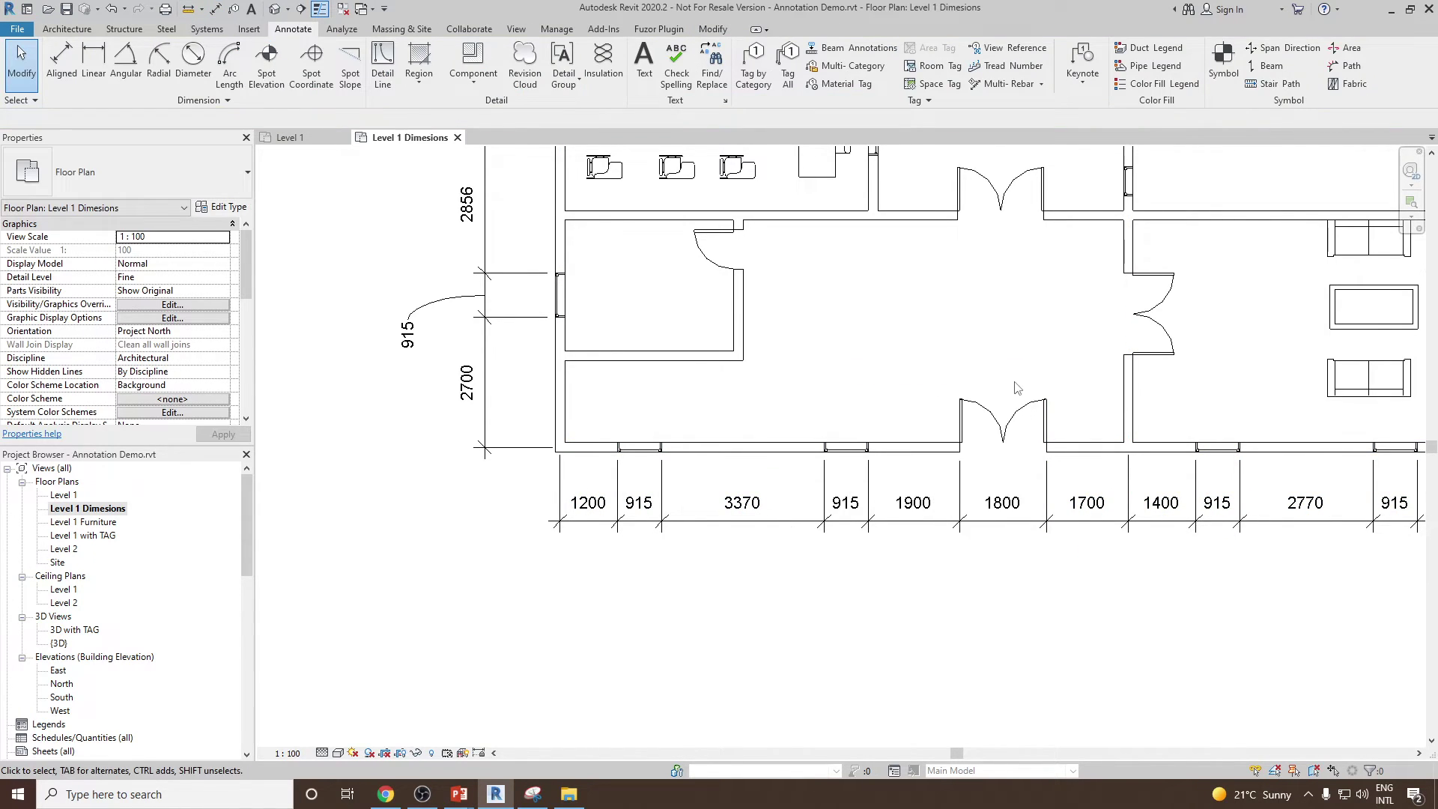
pyautogui.scroll(5, 950, 402)
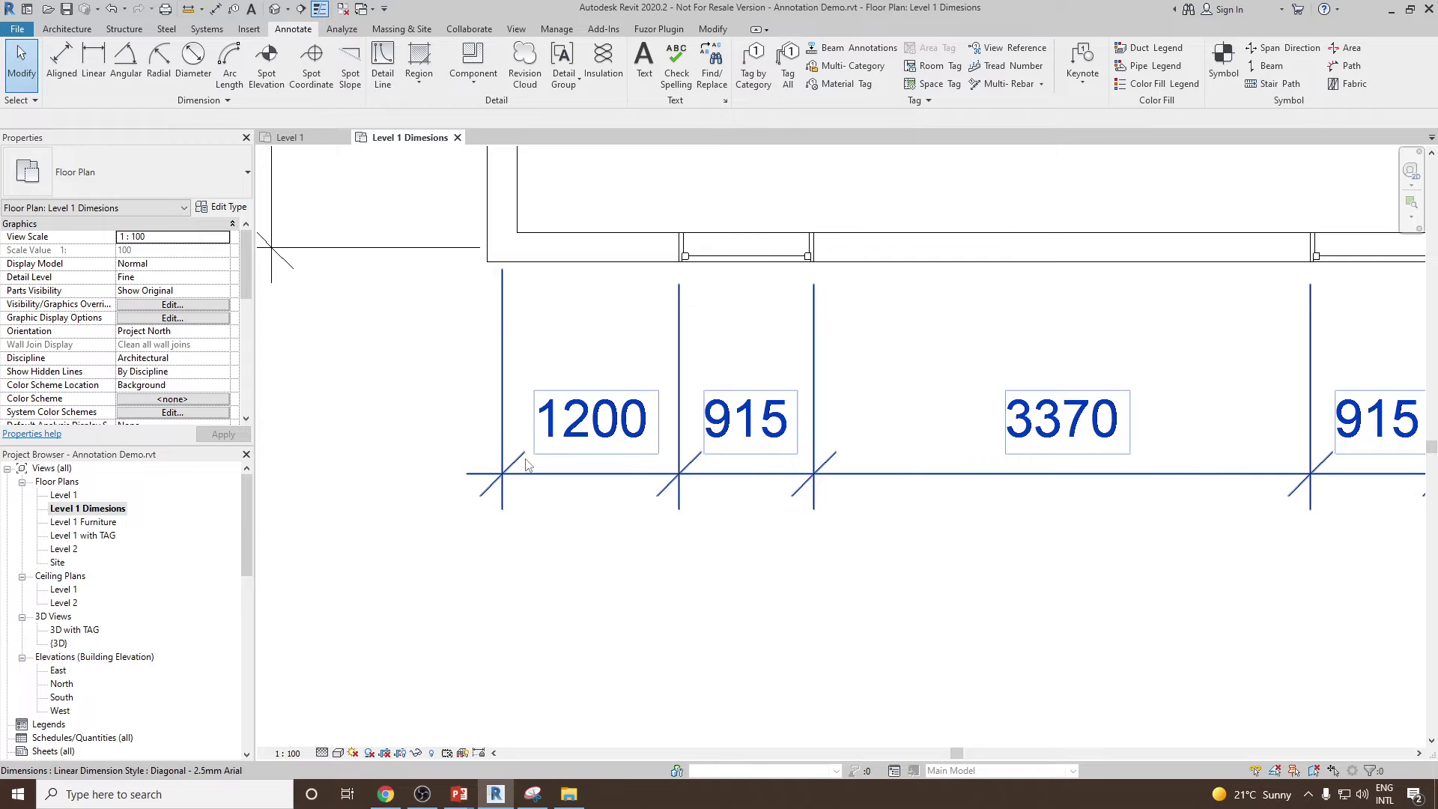
pyautogui.click(670, 474)
pyautogui.click(218, 206)
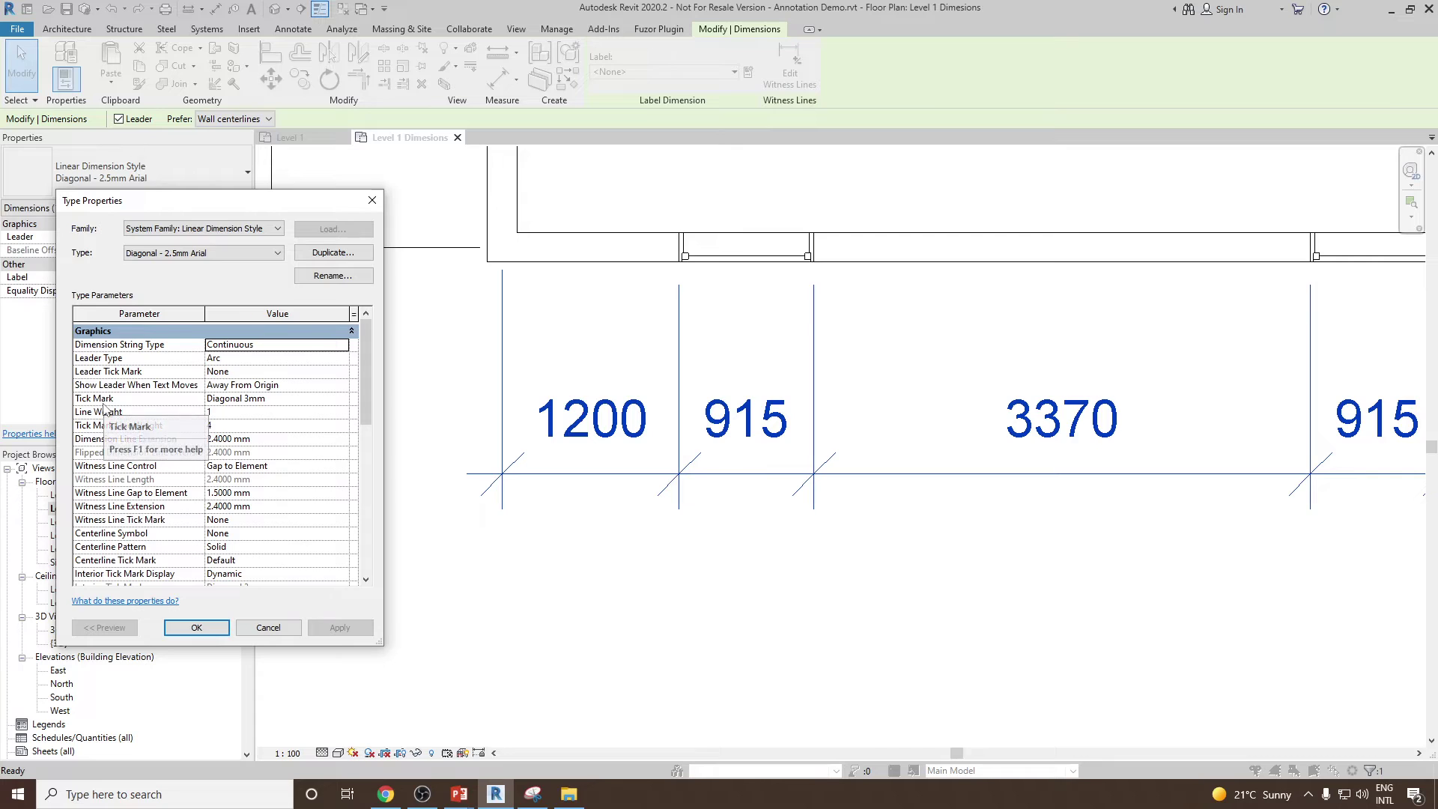
# Change the tick mark to Filled Triangle 2.5mm, then to Arrow Filled 15 Degree, and accept
pyautogui.click(343, 400)
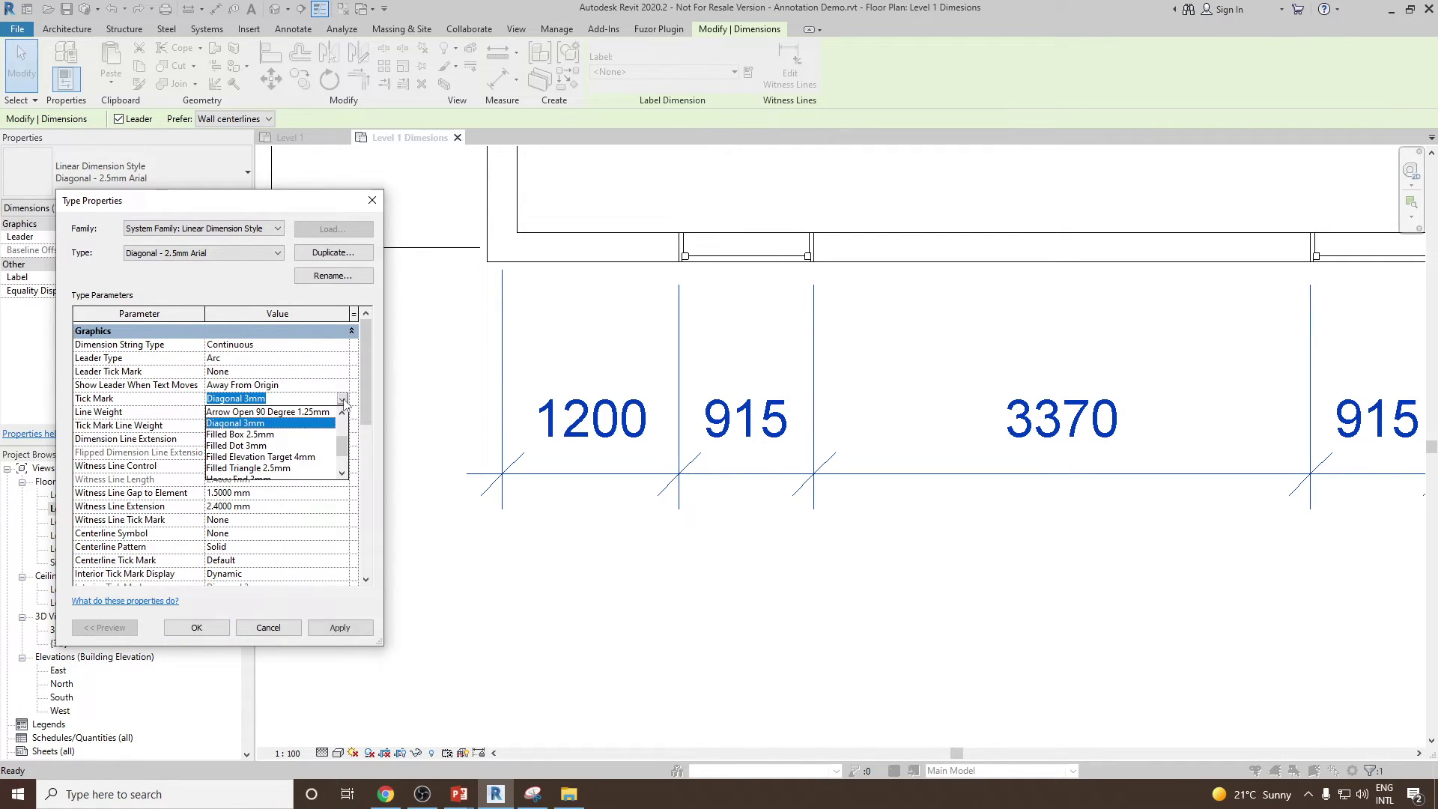
pyautogui.click(259, 469)
pyautogui.click(340, 629)
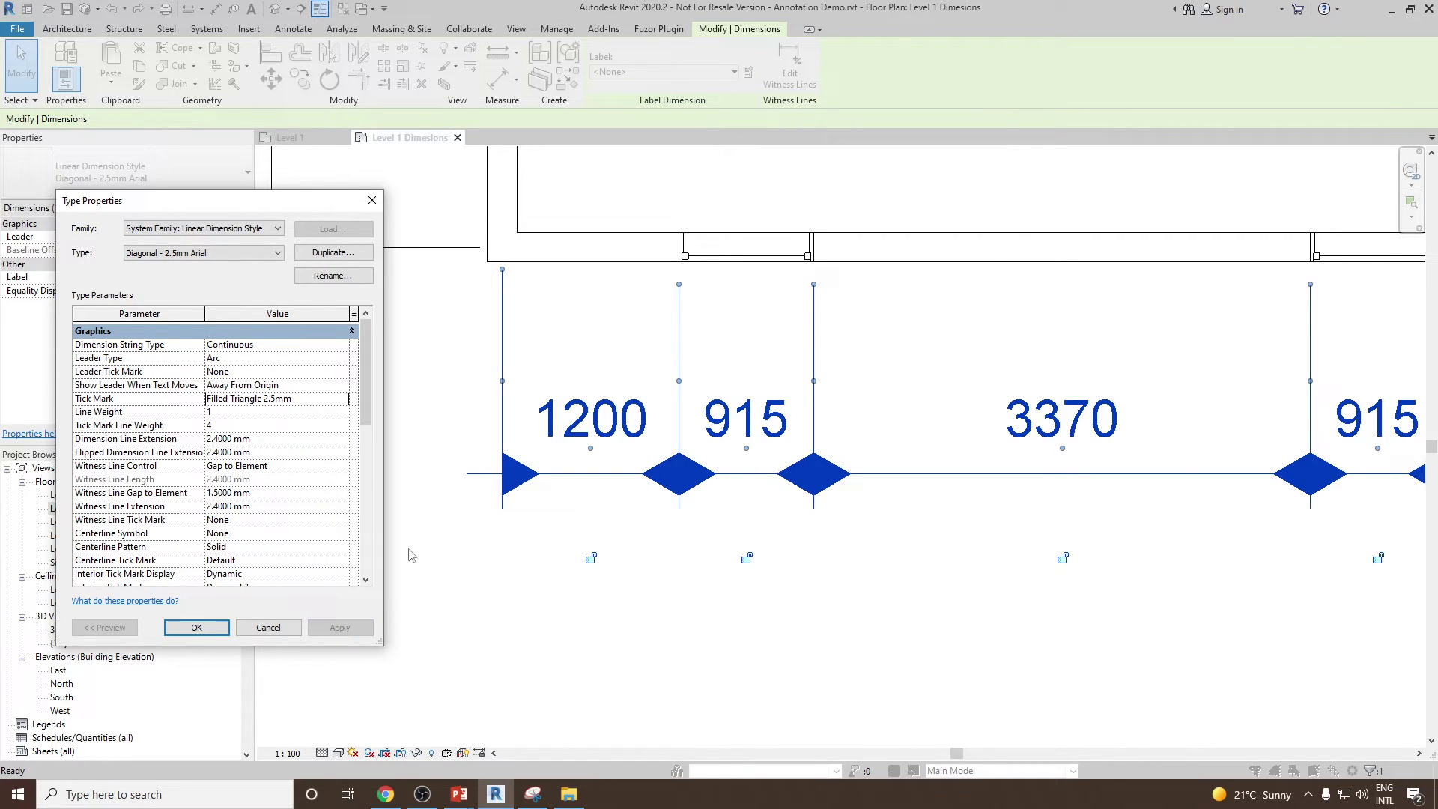
pyautogui.click(344, 399)
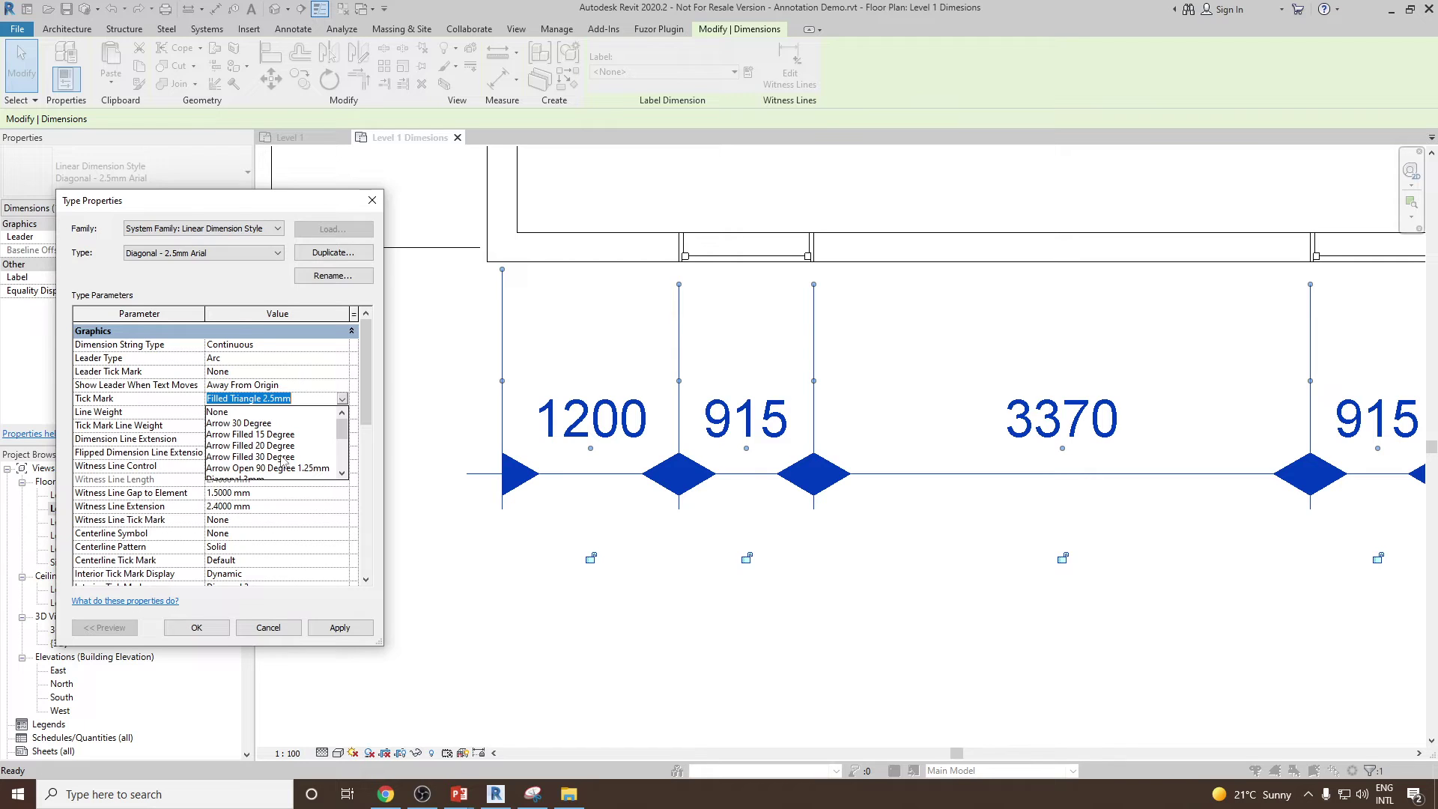
pyautogui.click(278, 436)
pyautogui.click(340, 627)
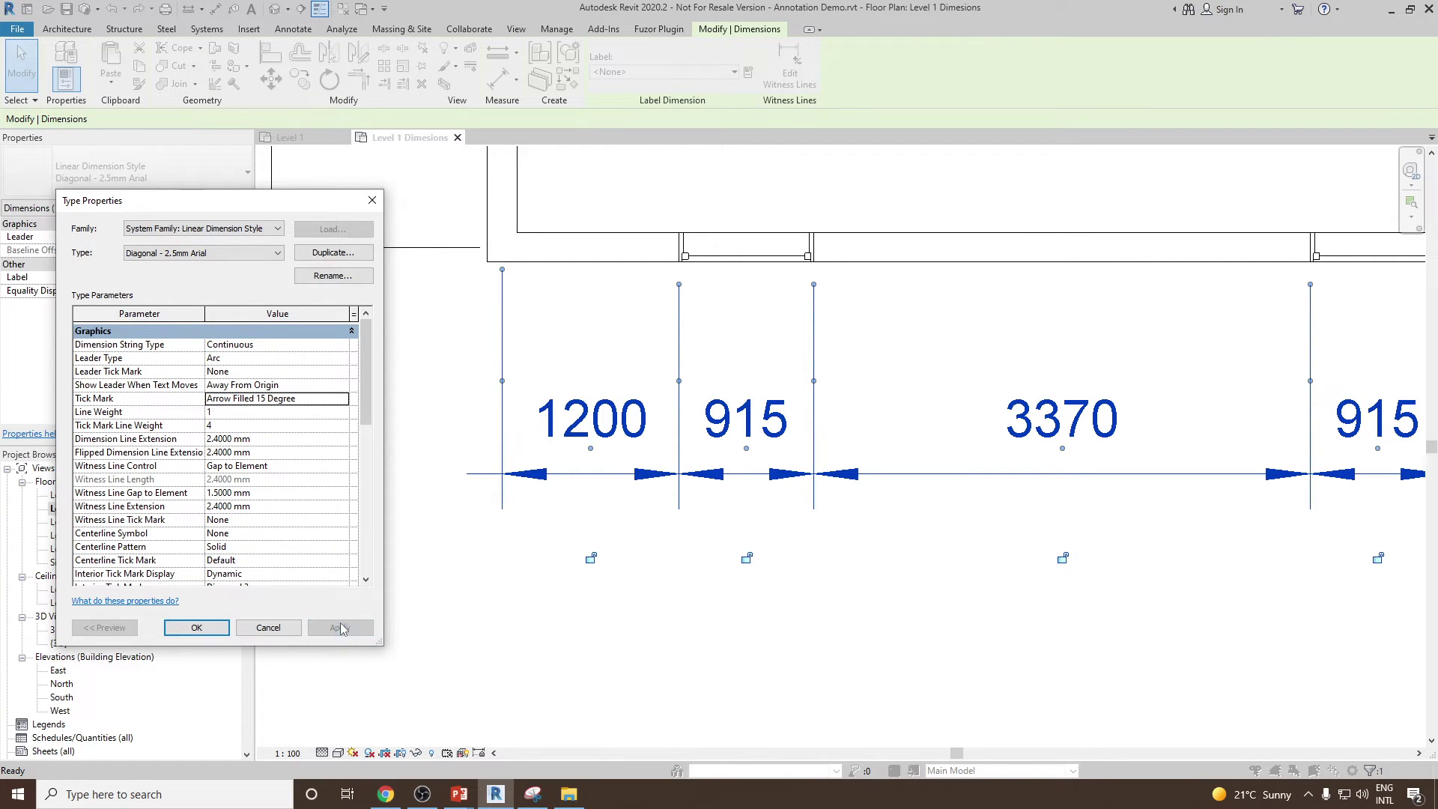
pyautogui.click(226, 627)
# Deselect the string and restart Aligned dimensioning with the Diagonal - 2.5mm Arial style
pyautogui.press('Escape')
pyautogui.scroll(-2, 749, 525)
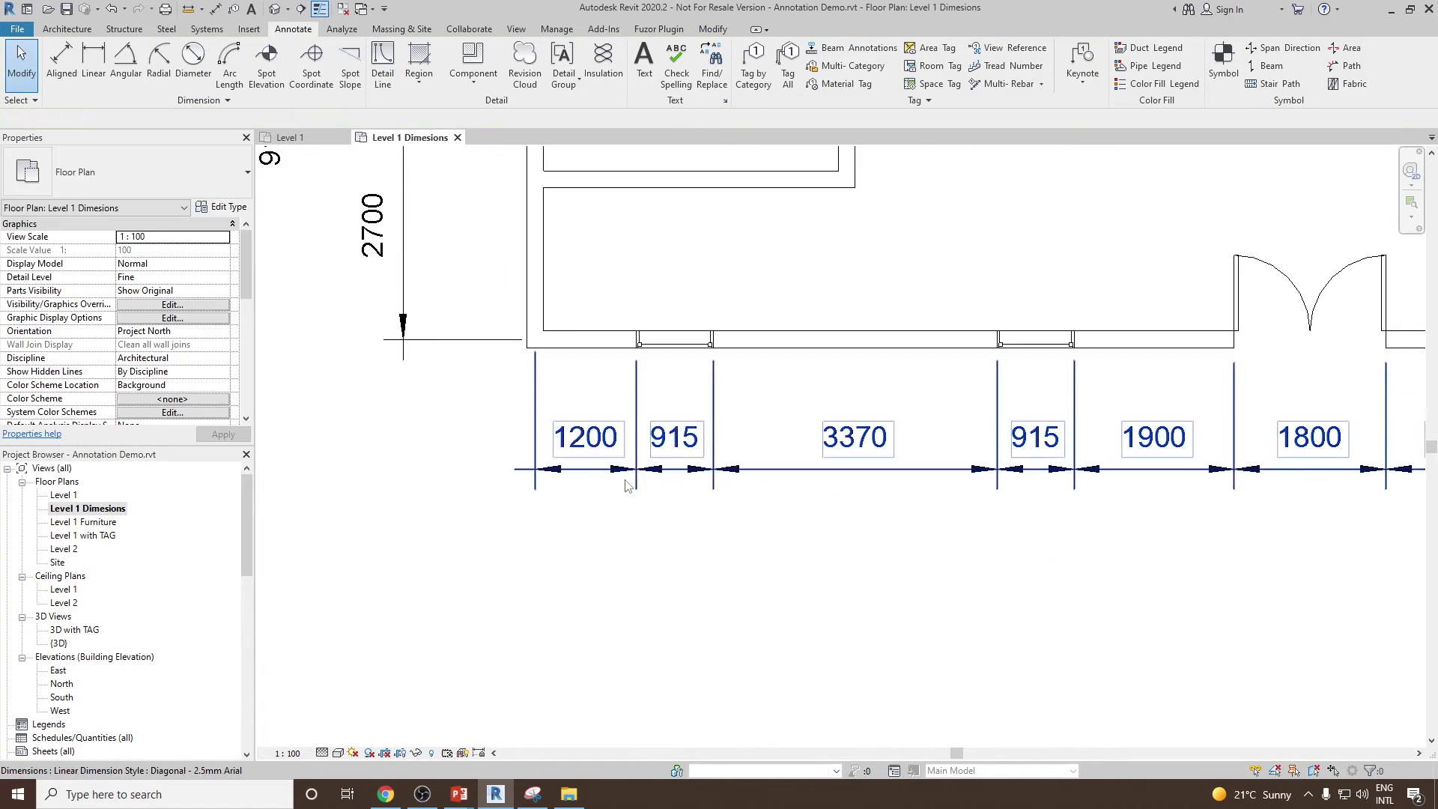
pyautogui.moveTo(831, 548)
pyautogui.mouseDown(button='middle')
pyautogui.moveTo(747, 539)
pyautogui.moveTo(781, 522)
pyautogui.mouseUp(button='middle')
pyautogui.scroll(-2, 781, 522)
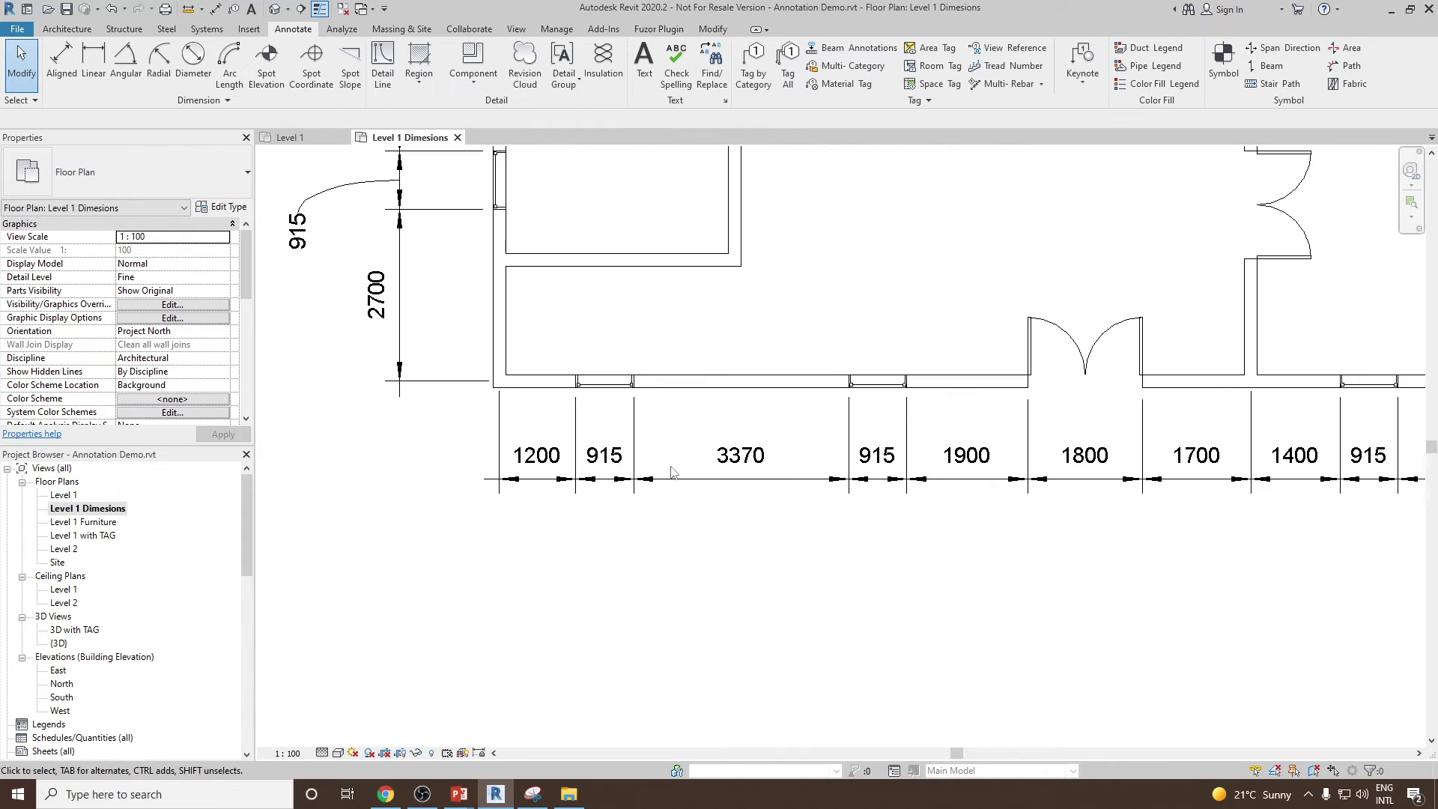
pyautogui.scroll(3, 861, 449)
pyautogui.scroll(-4, 861, 449)
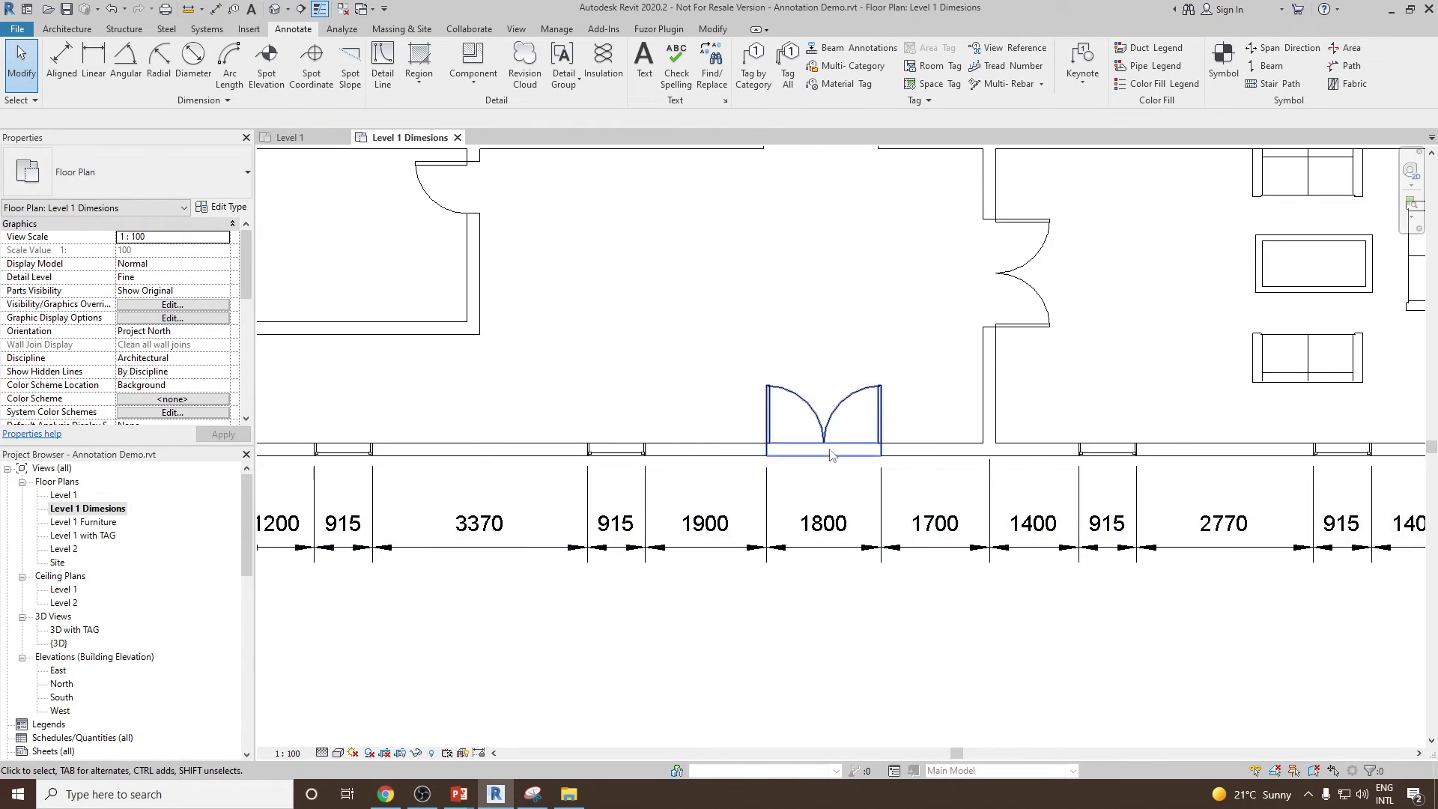
pyautogui.scroll(3, 881, 421)
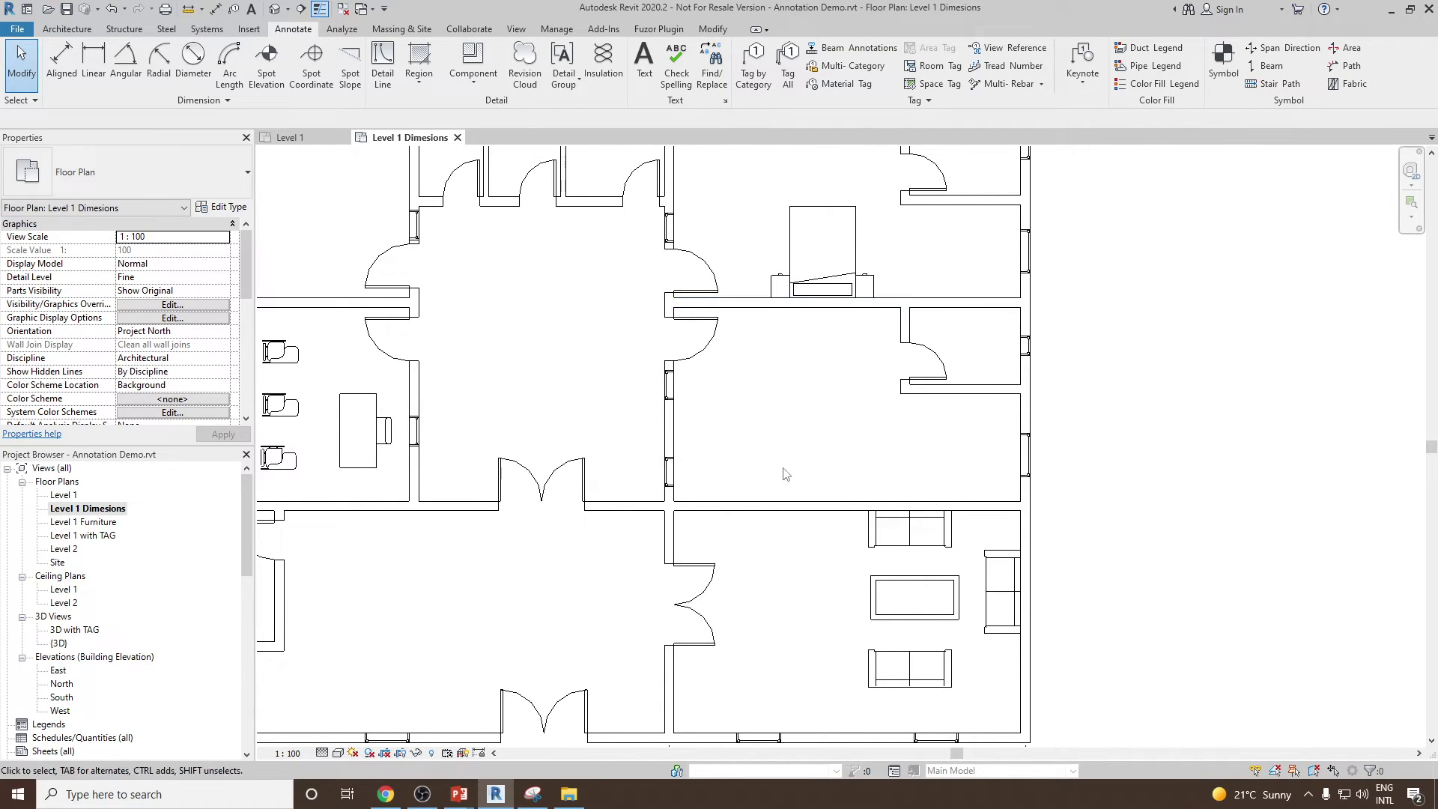
pyautogui.moveTo(816, 394); pyautogui.dragTo(807, 401, button='middle')
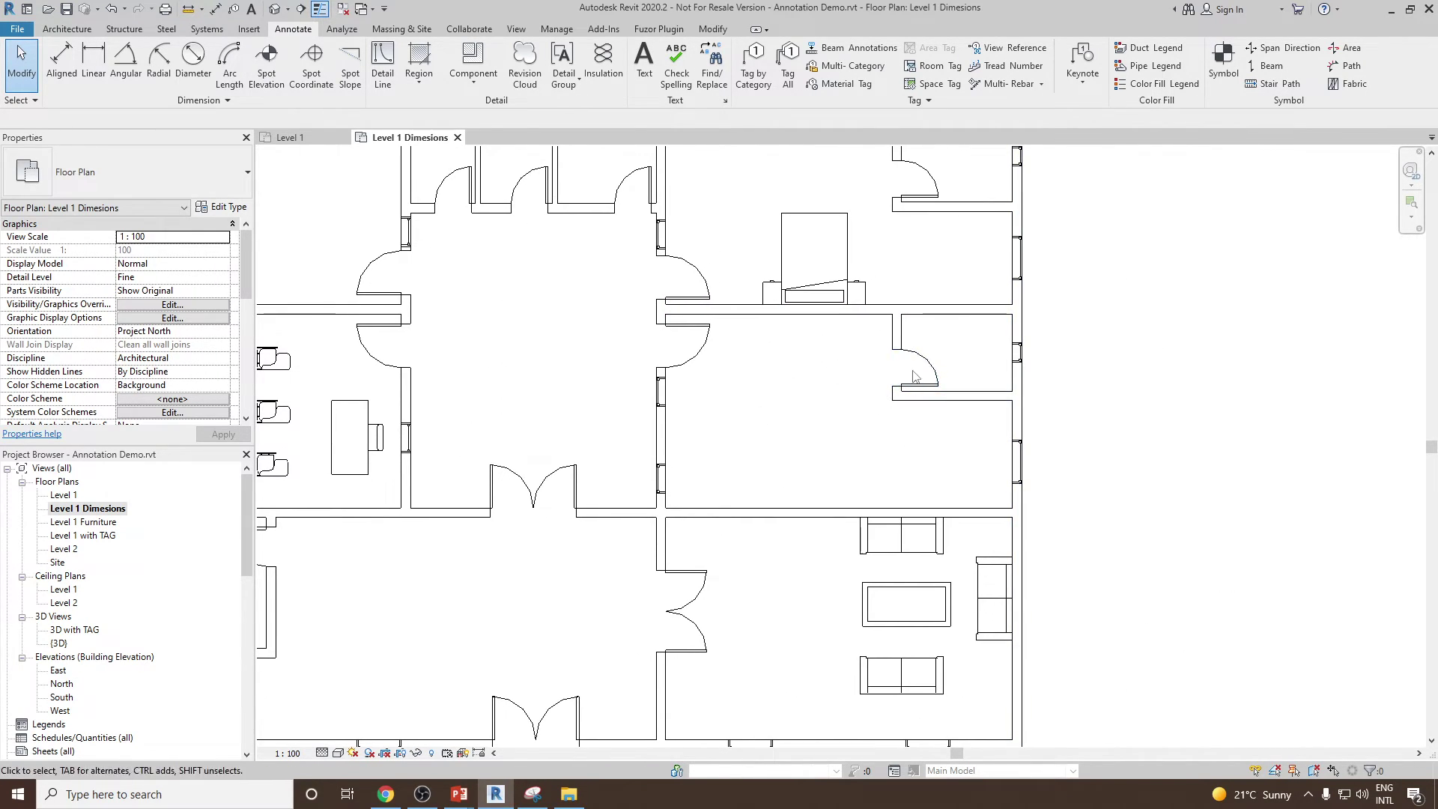
pyautogui.click(61, 63)
pyautogui.scroll(2, 717, 421)
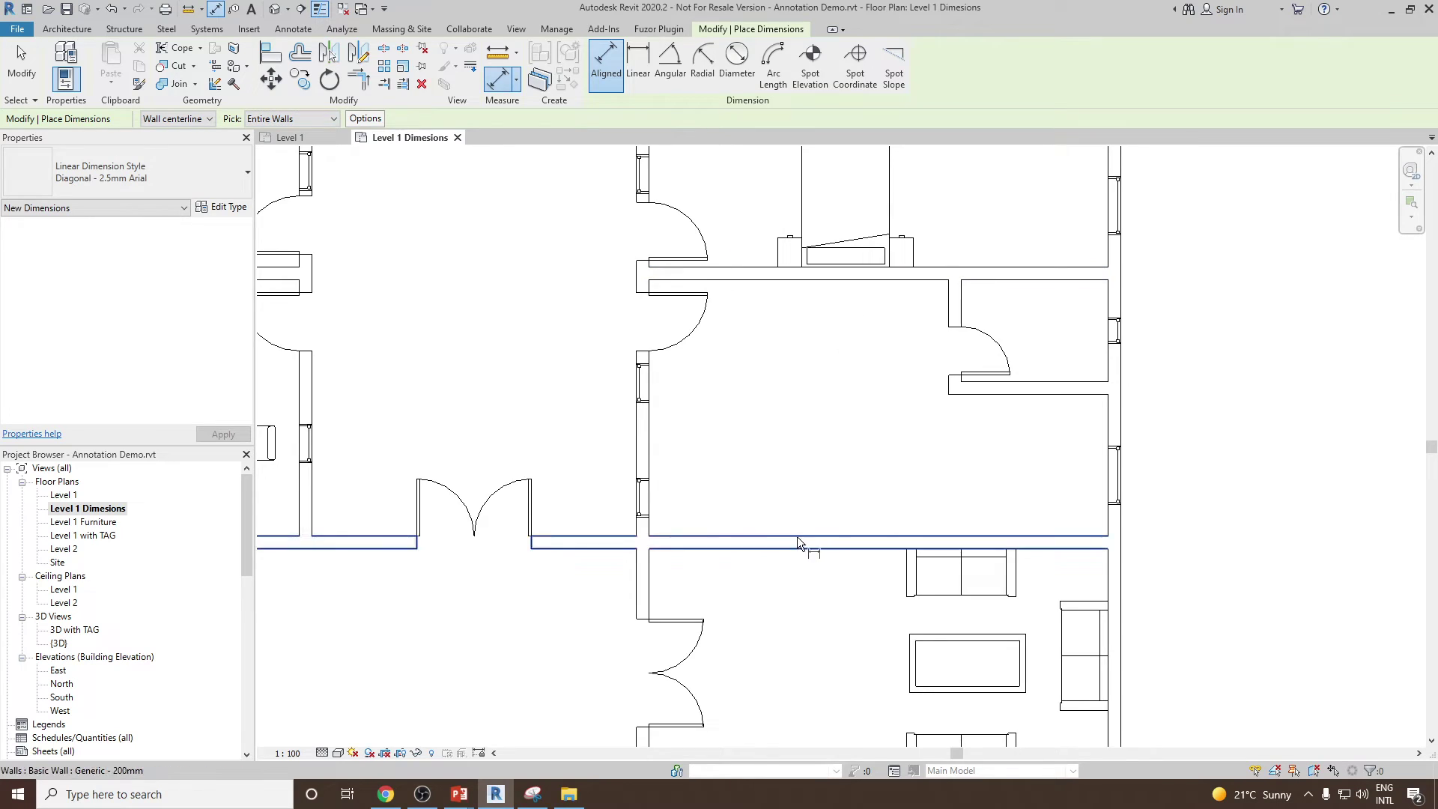
# Switch to individual references at wall faces and dimension the large room: 4025 and 7200
pyautogui.click(288, 118)
pyautogui.click(295, 135)
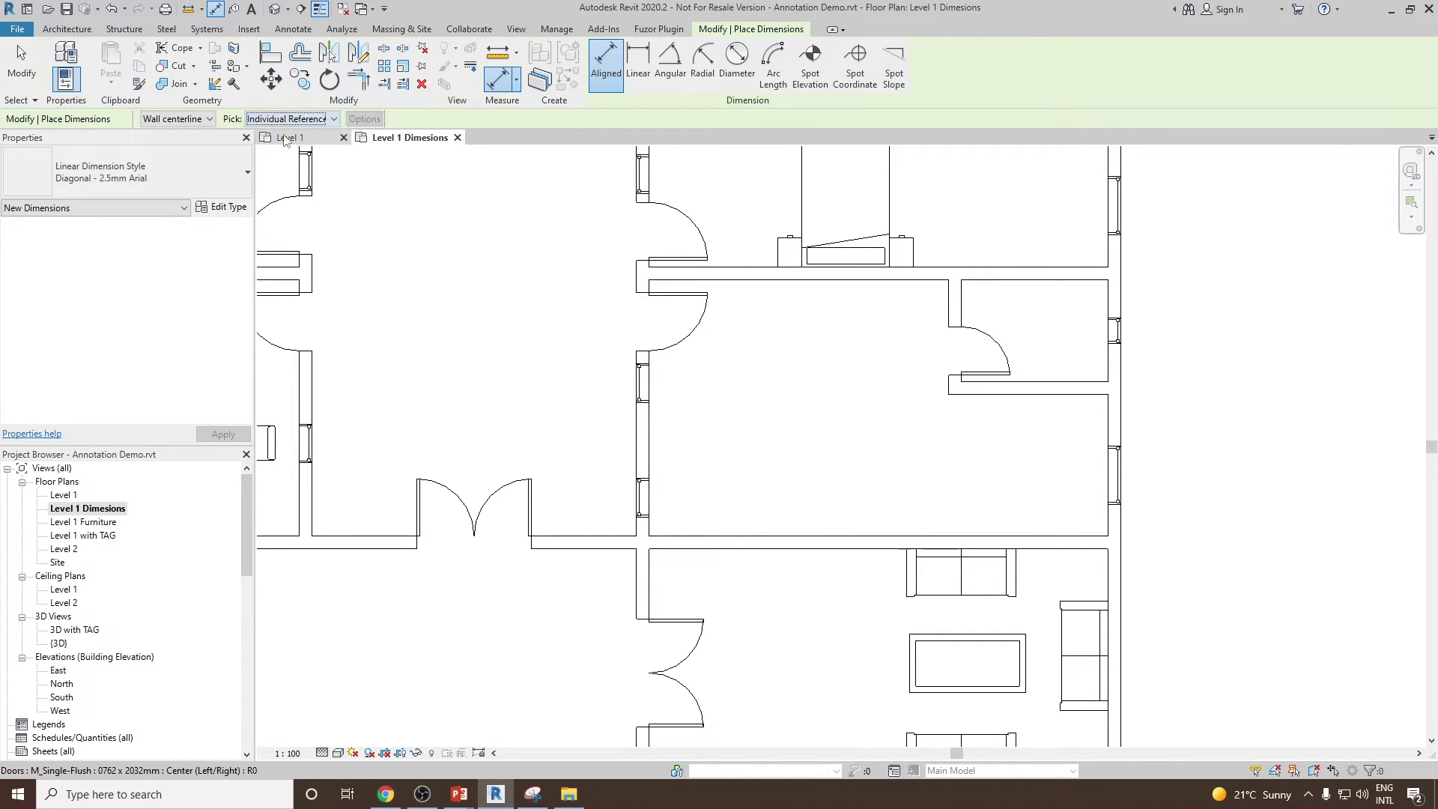
pyautogui.click(187, 118)
pyautogui.click(177, 146)
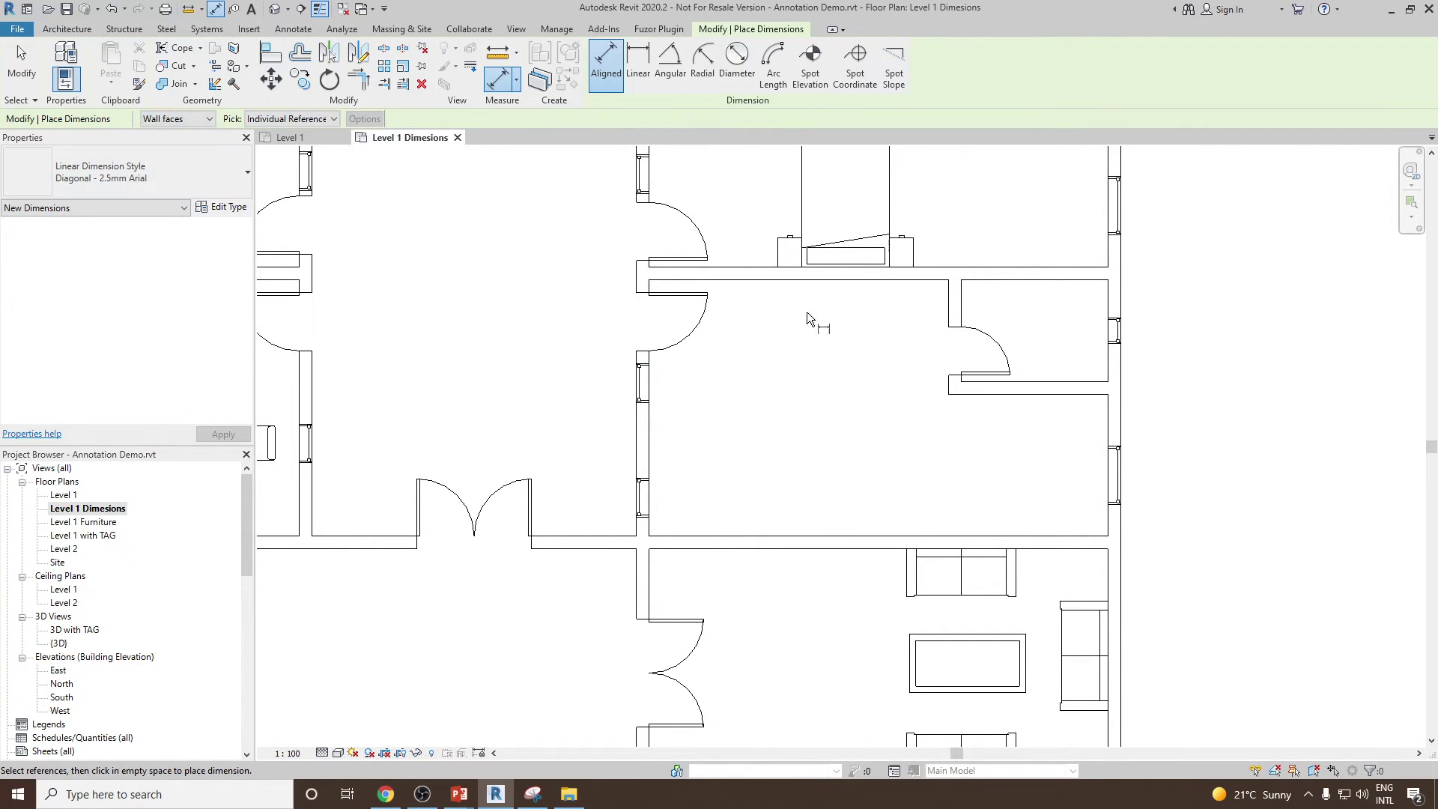
pyautogui.click(802, 281)
pyautogui.click(810, 534)
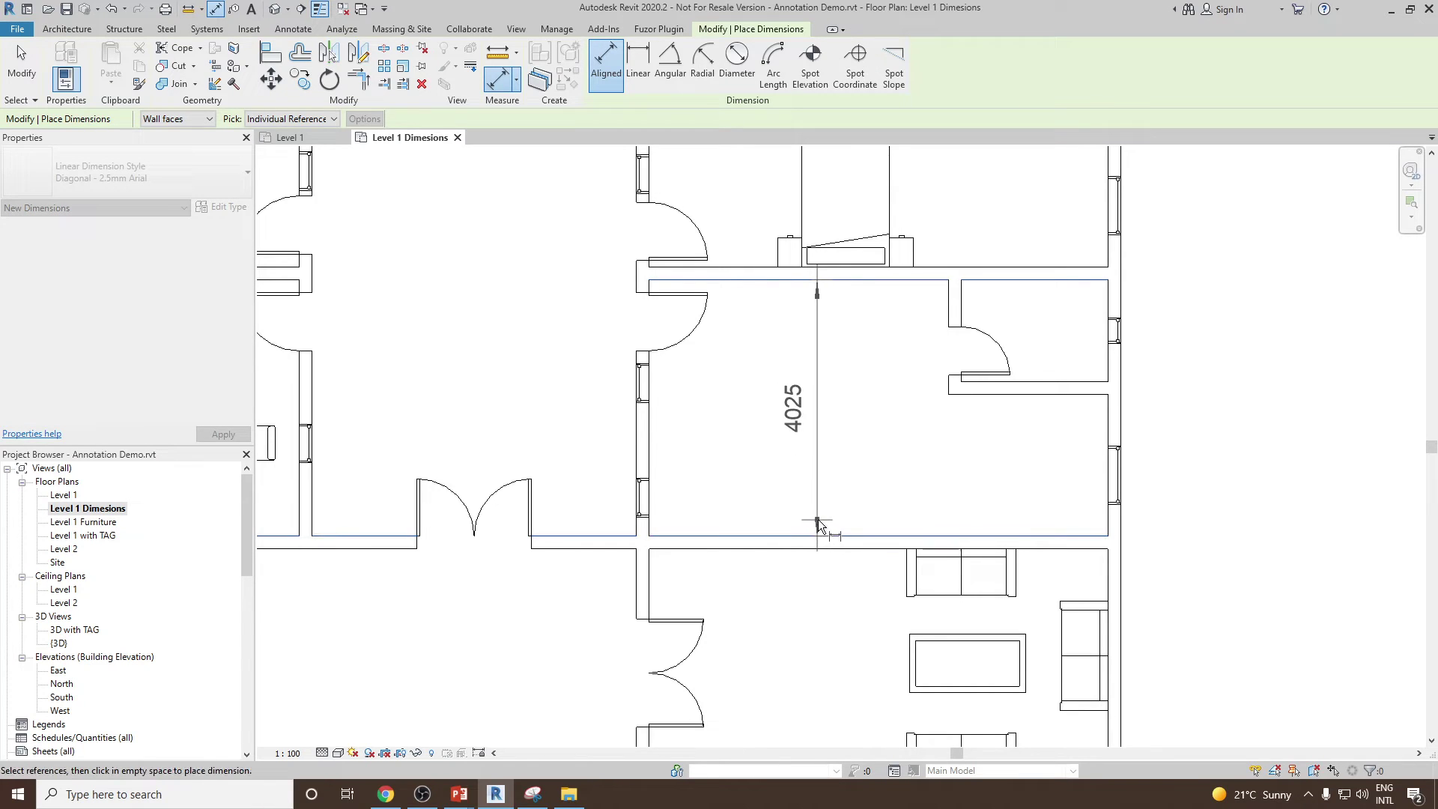
pyautogui.click(819, 526)
pyautogui.click(650, 473)
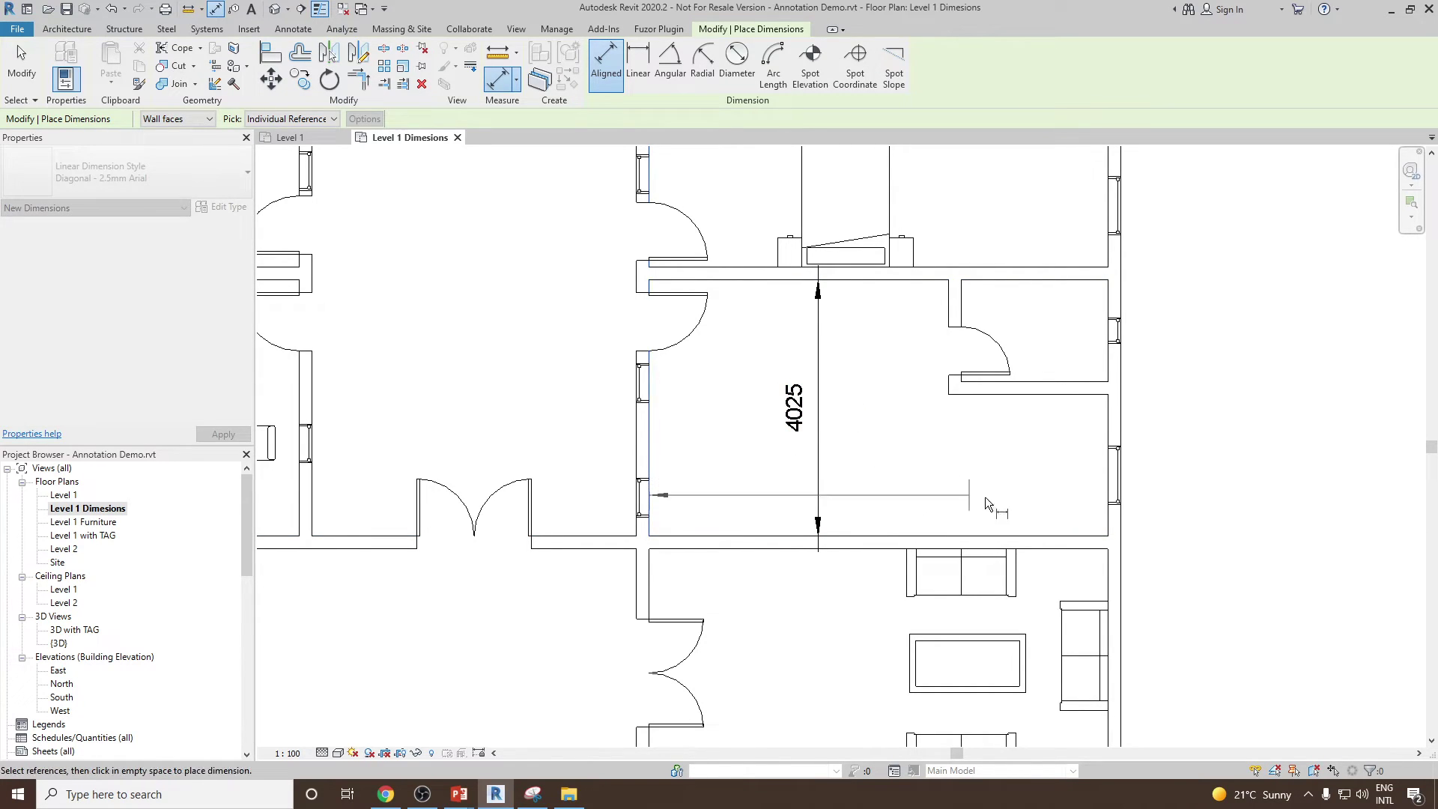
pyautogui.click(1109, 492)
pyautogui.click(1041, 455)
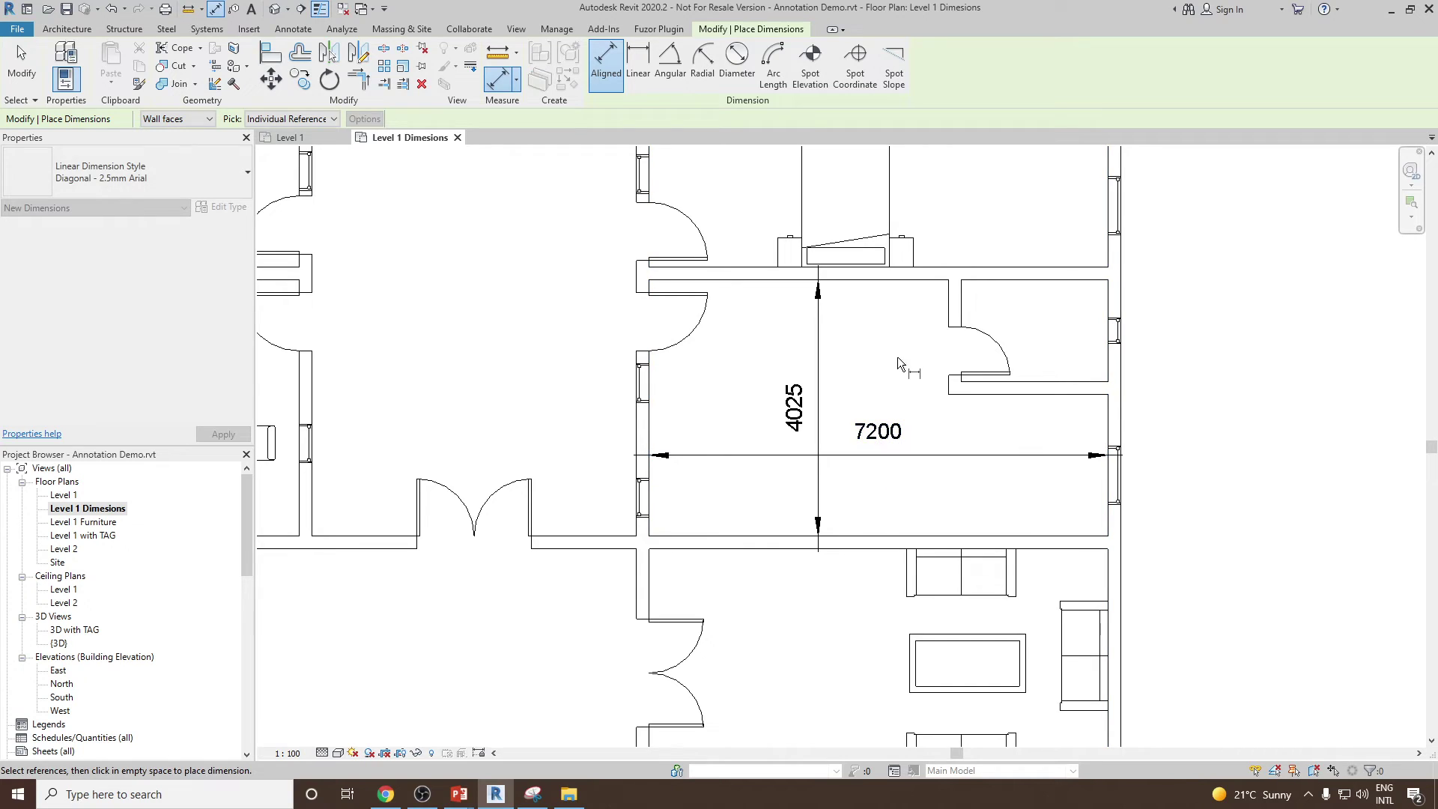
# Dimension the small room 1600 by 2300 and exit dimension placement
pyautogui.click(1045, 281)
pyautogui.click(1050, 379)
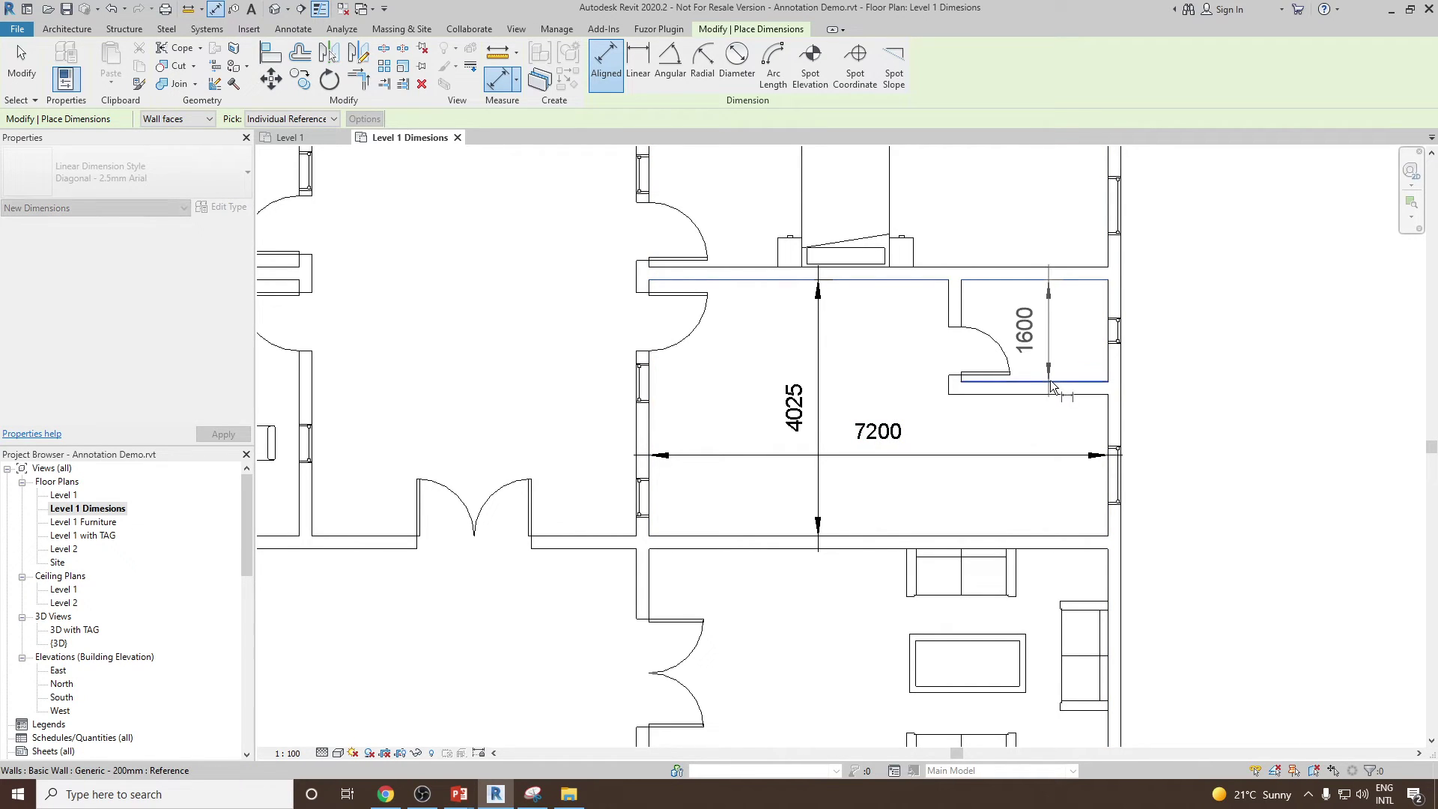
pyautogui.click(1068, 329)
pyautogui.click(962, 311)
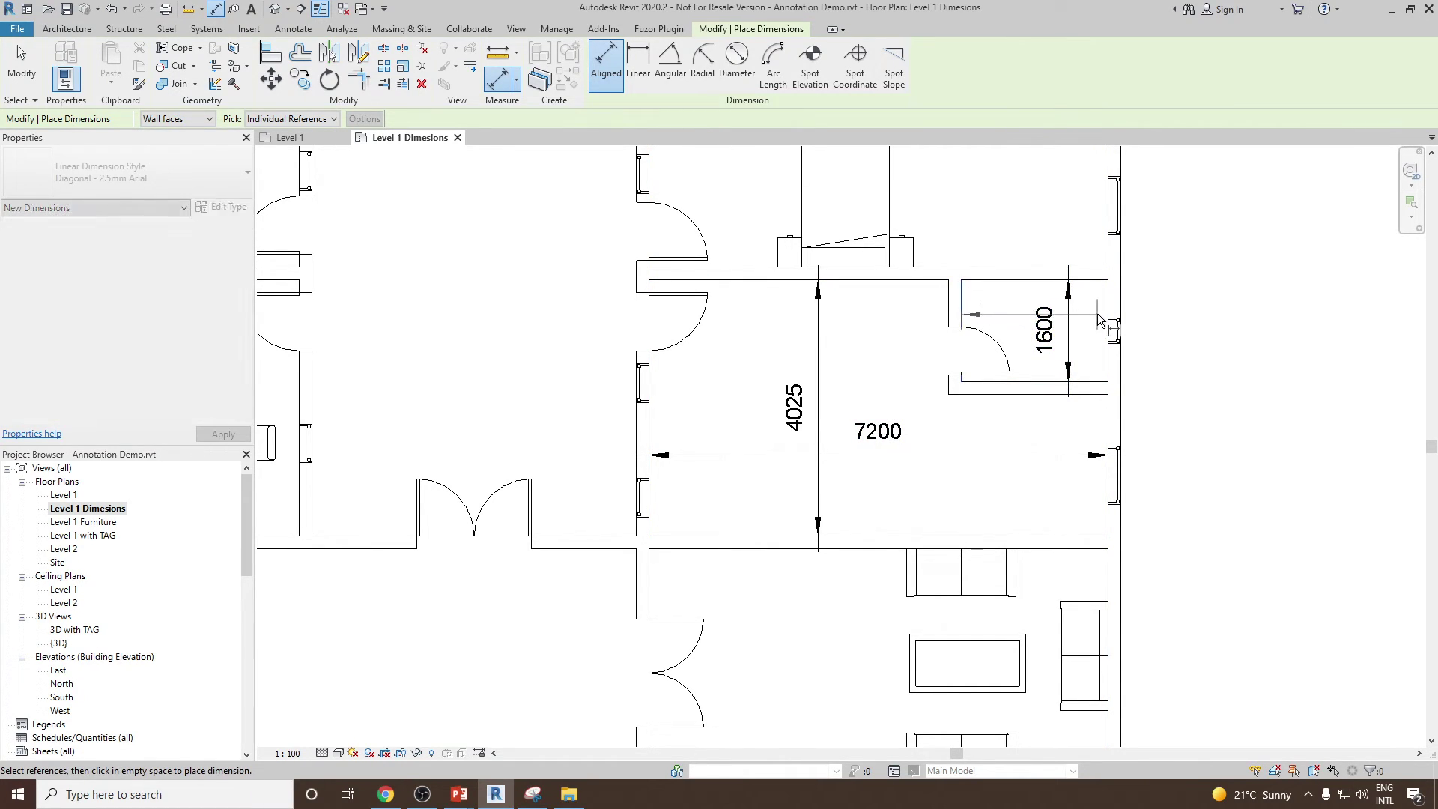
pyautogui.click(1107, 311)
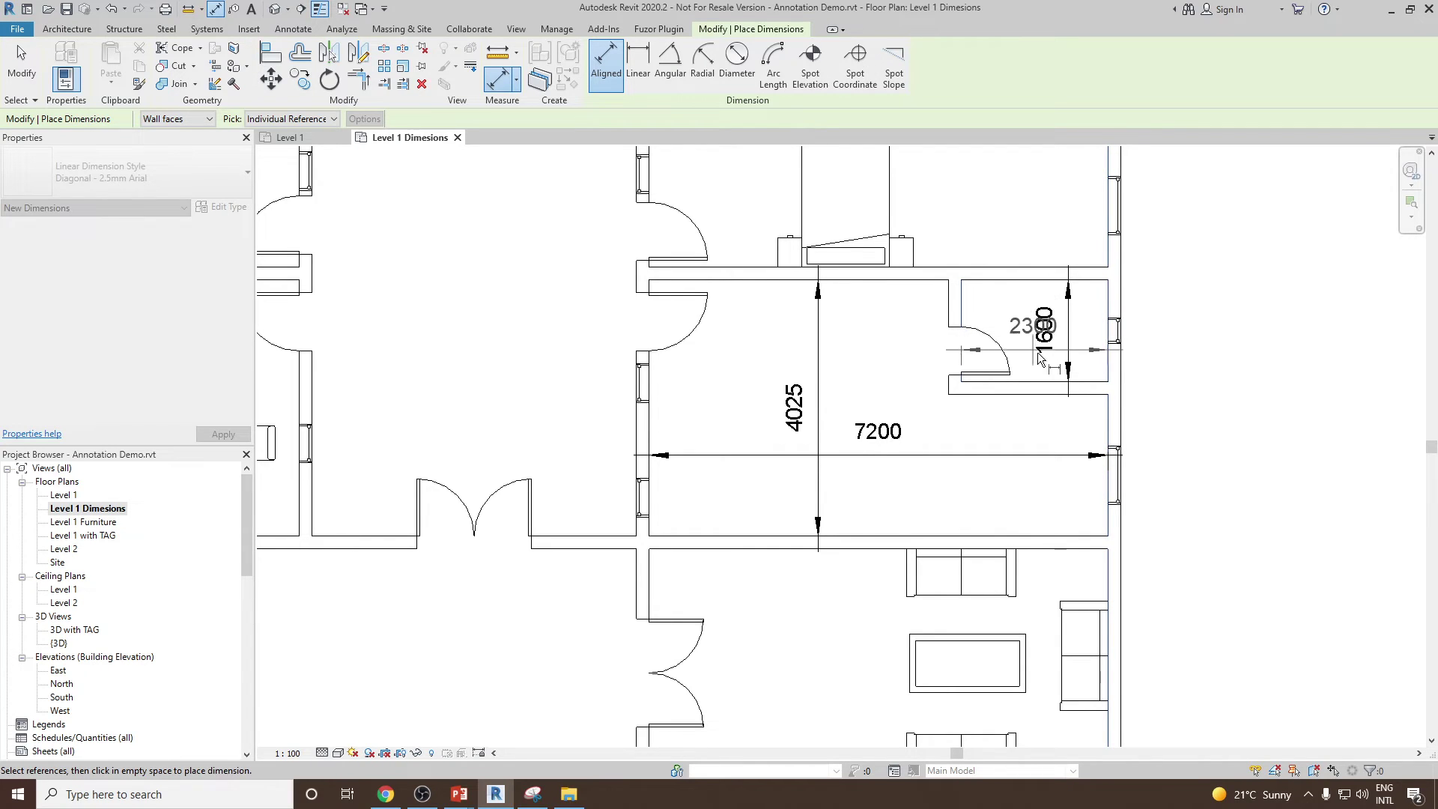
pyautogui.click(1022, 435)
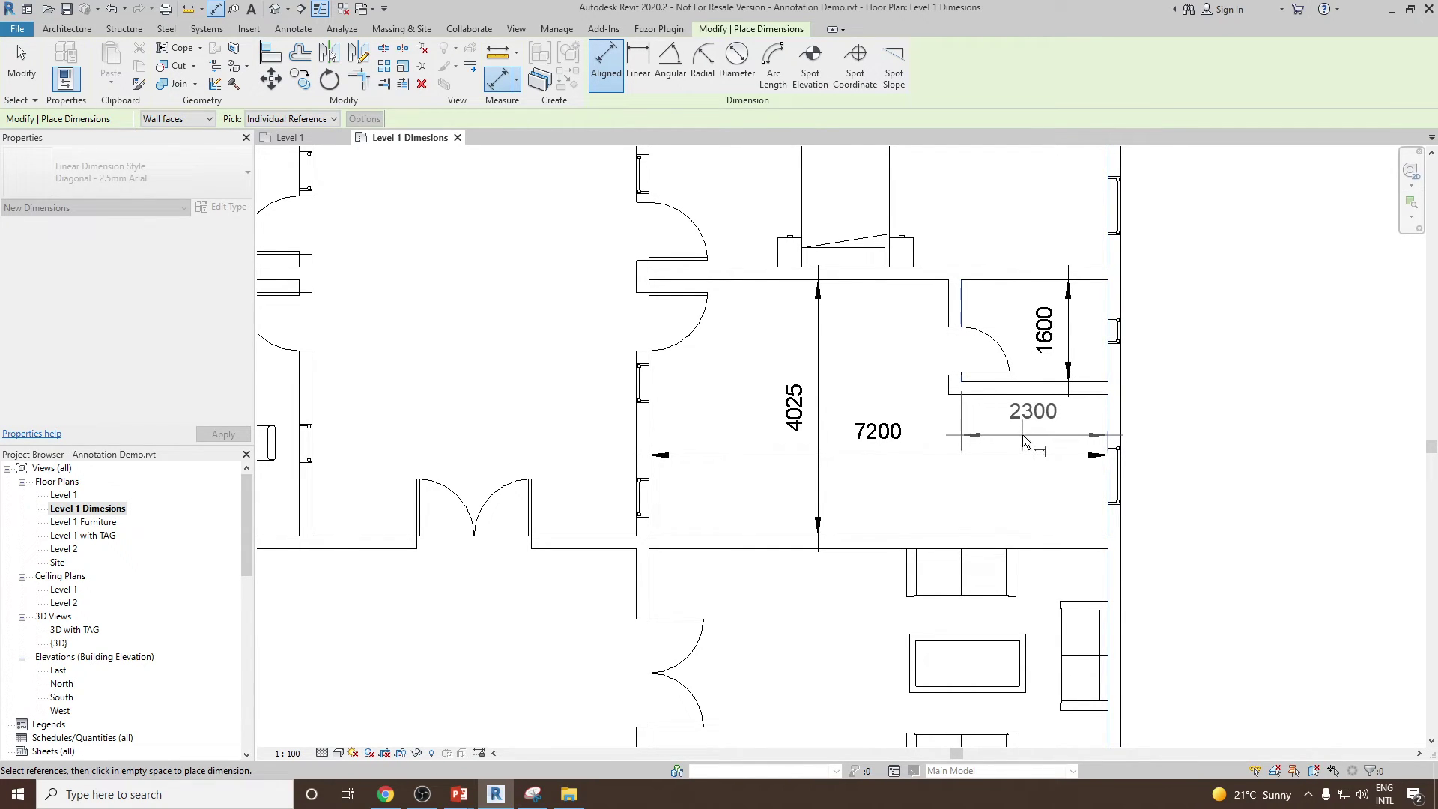
pyautogui.rightClick(1144, 341)
pyautogui.click(1172, 358)
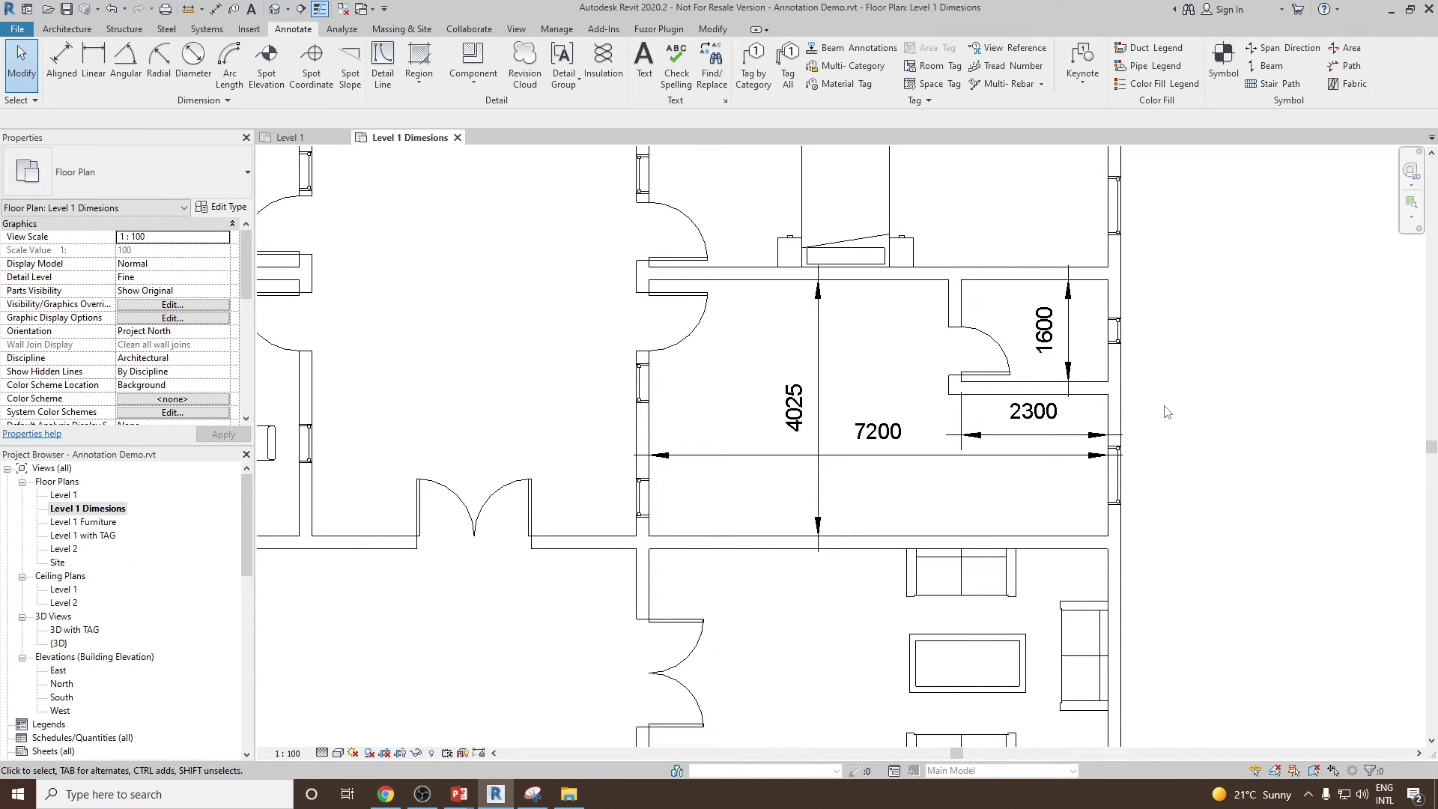
# Set the project length units (UN) to Meters rounded to 2 decimal places
pyautogui.press('u')
pyautogui.press('n')
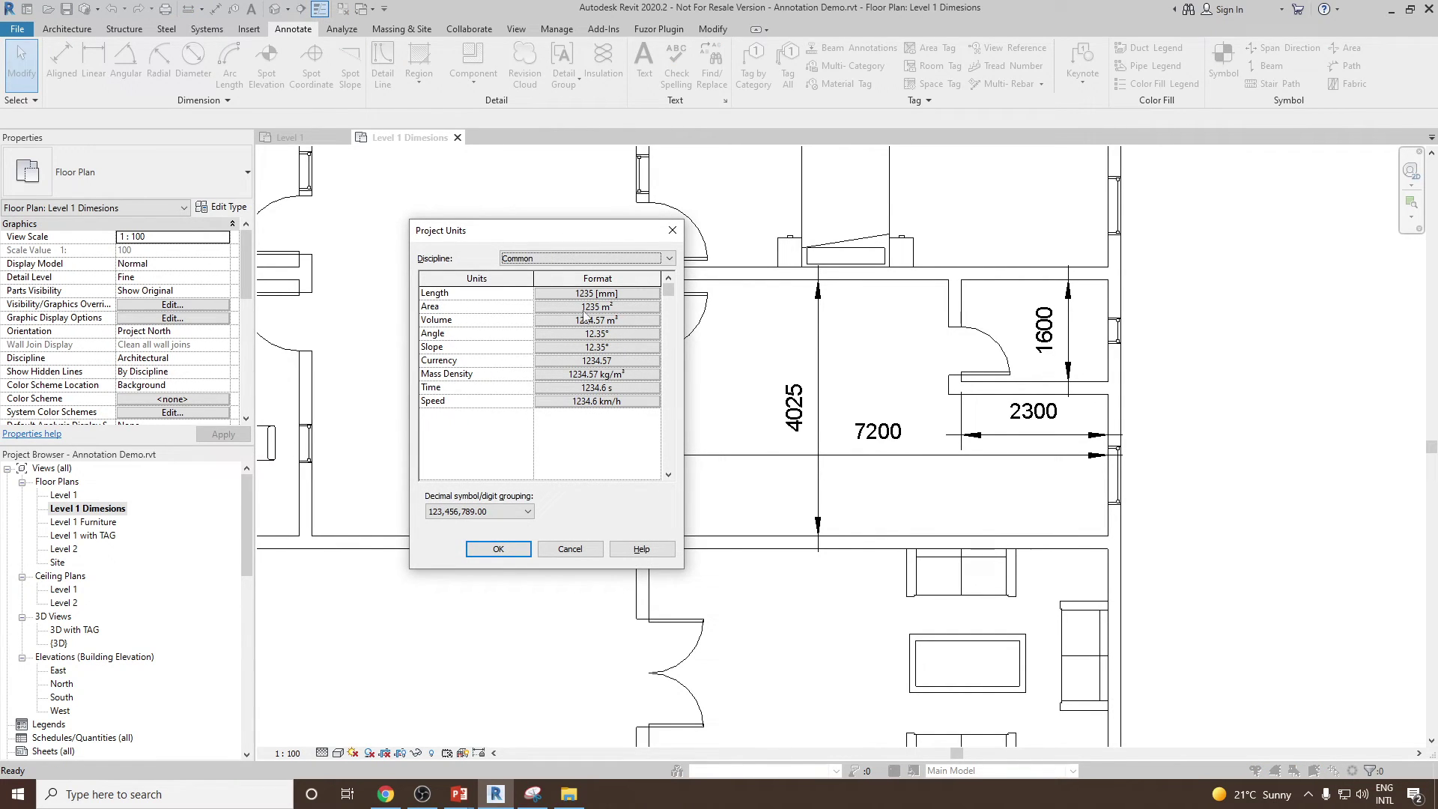
pyautogui.click(612, 294)
pyautogui.click(570, 321)
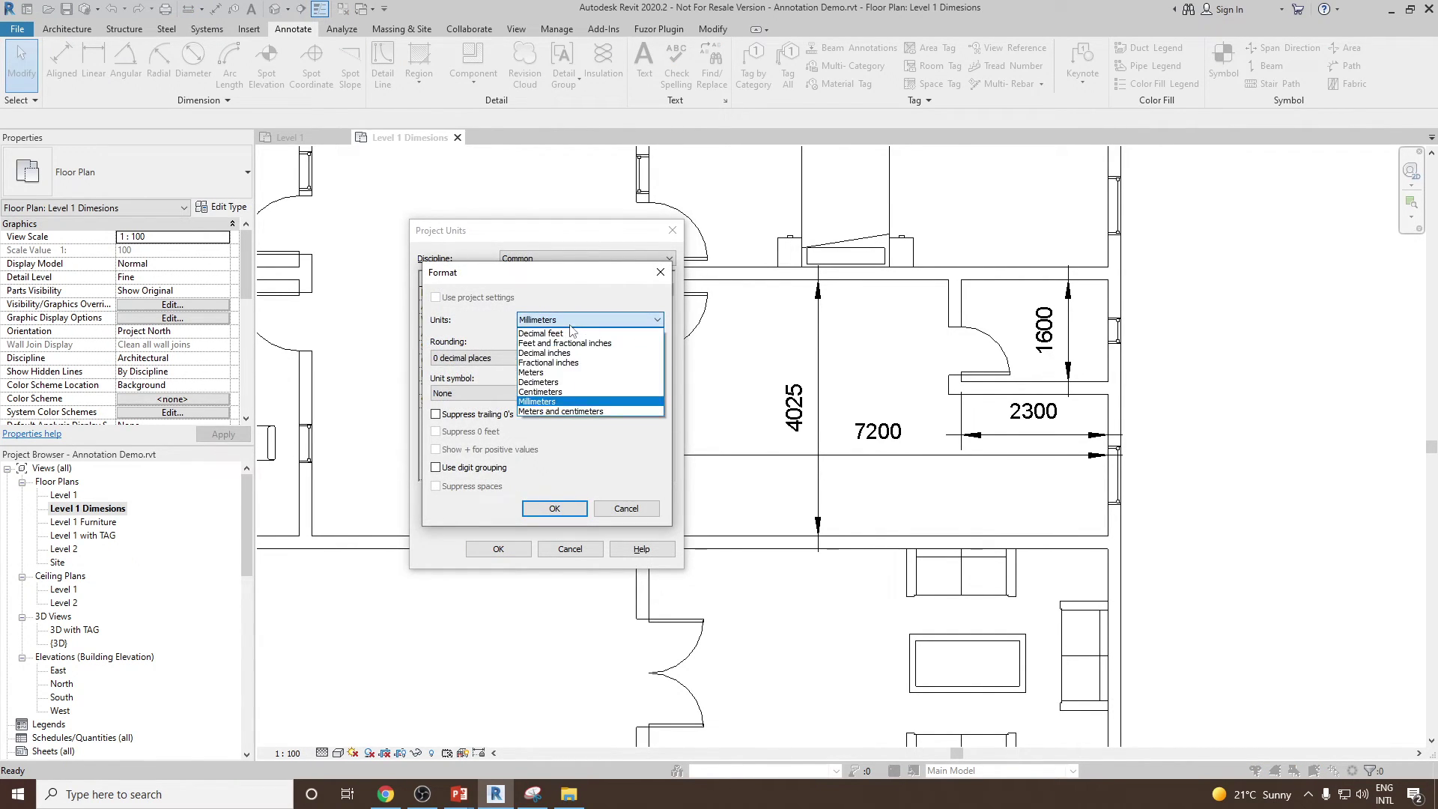
pyautogui.click(572, 372)
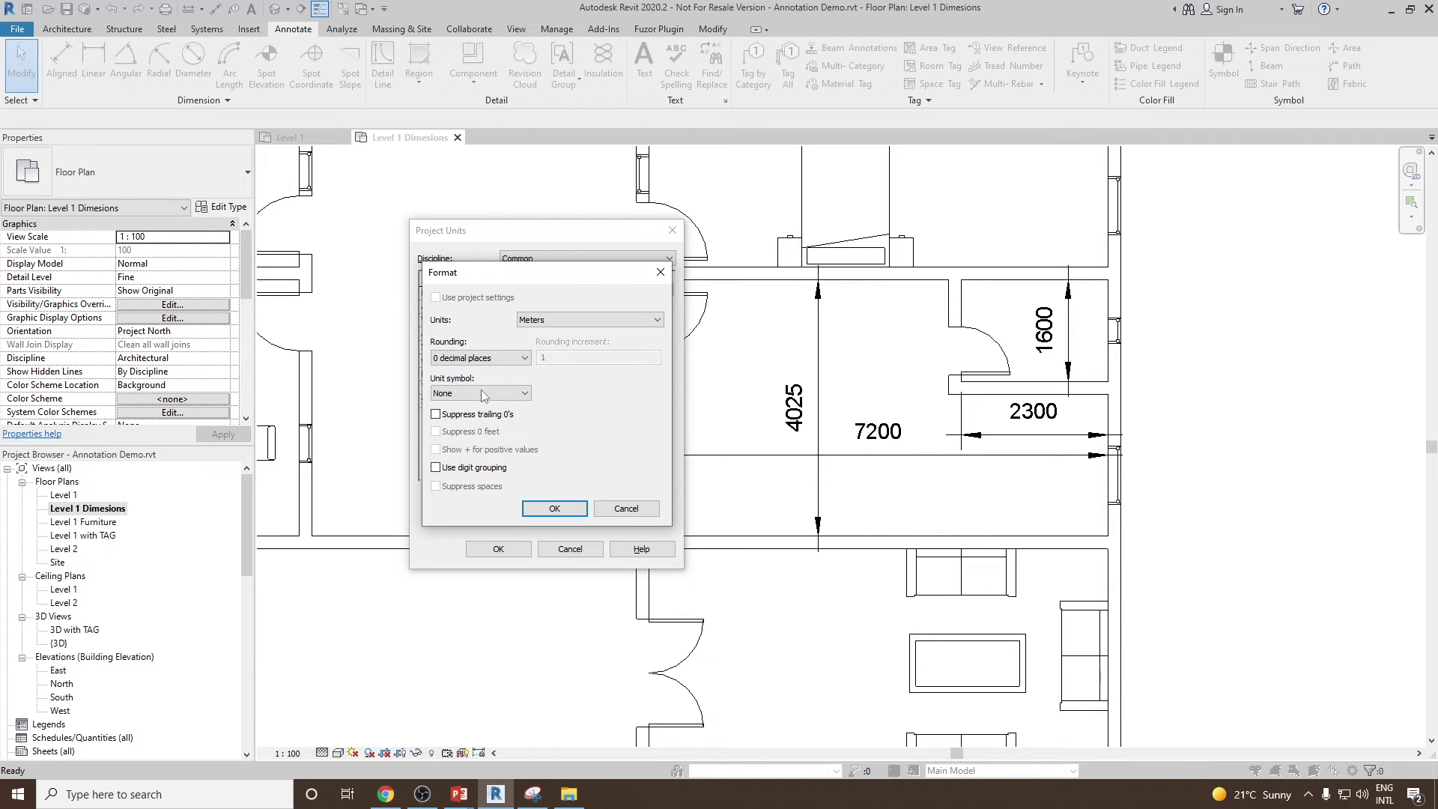
pyautogui.click(554, 510)
pyautogui.click(512, 553)
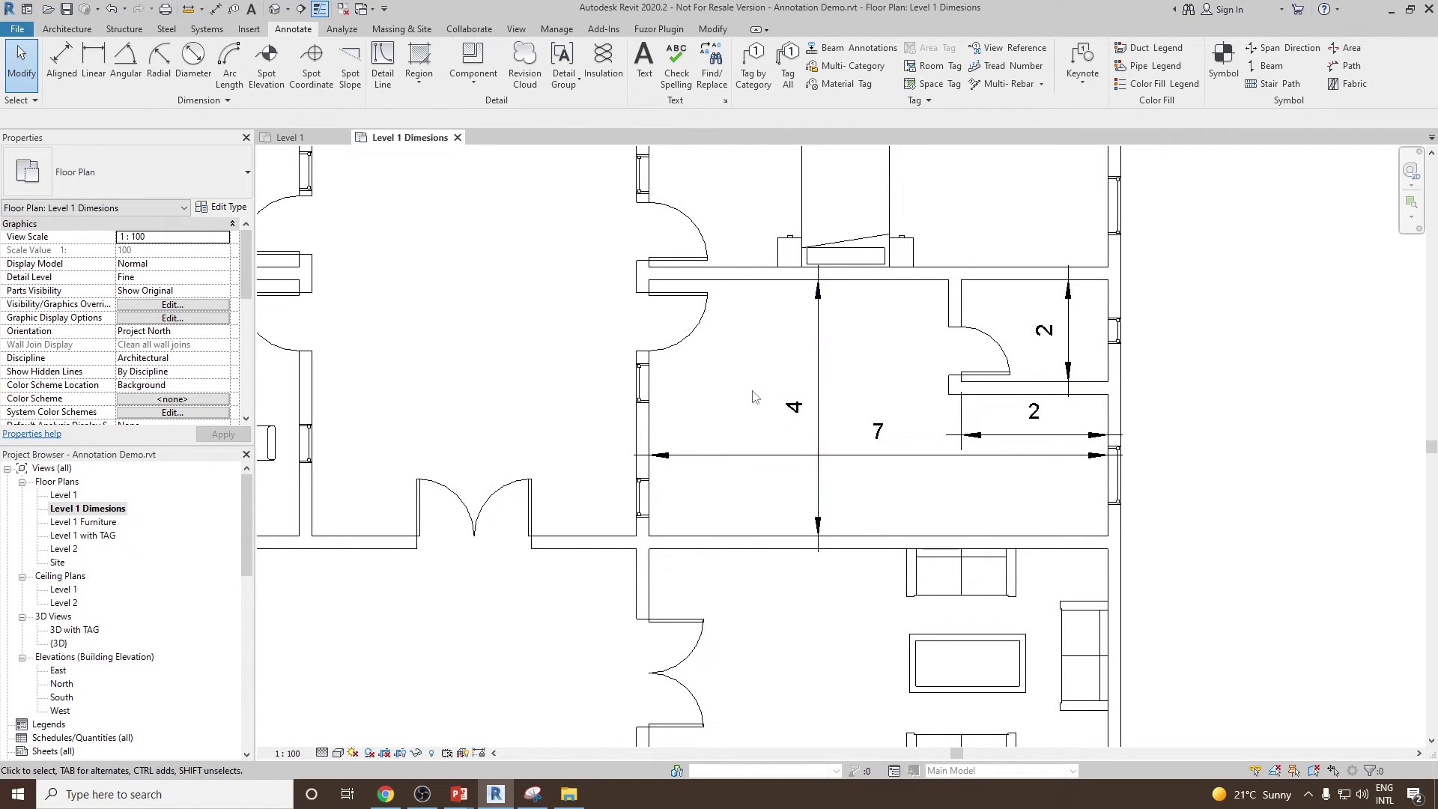
pyautogui.press('u')
pyautogui.press('n')
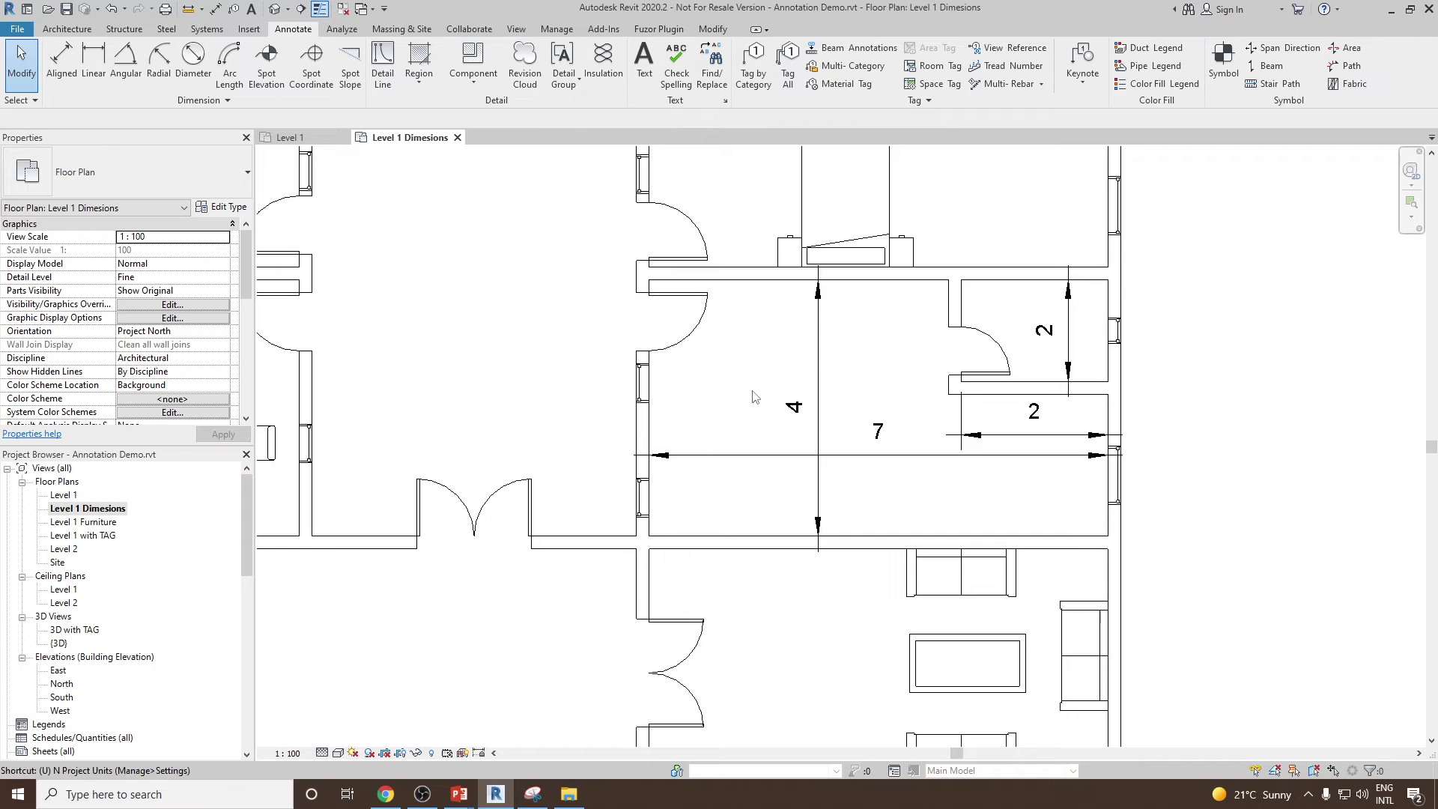
pyautogui.click(599, 294)
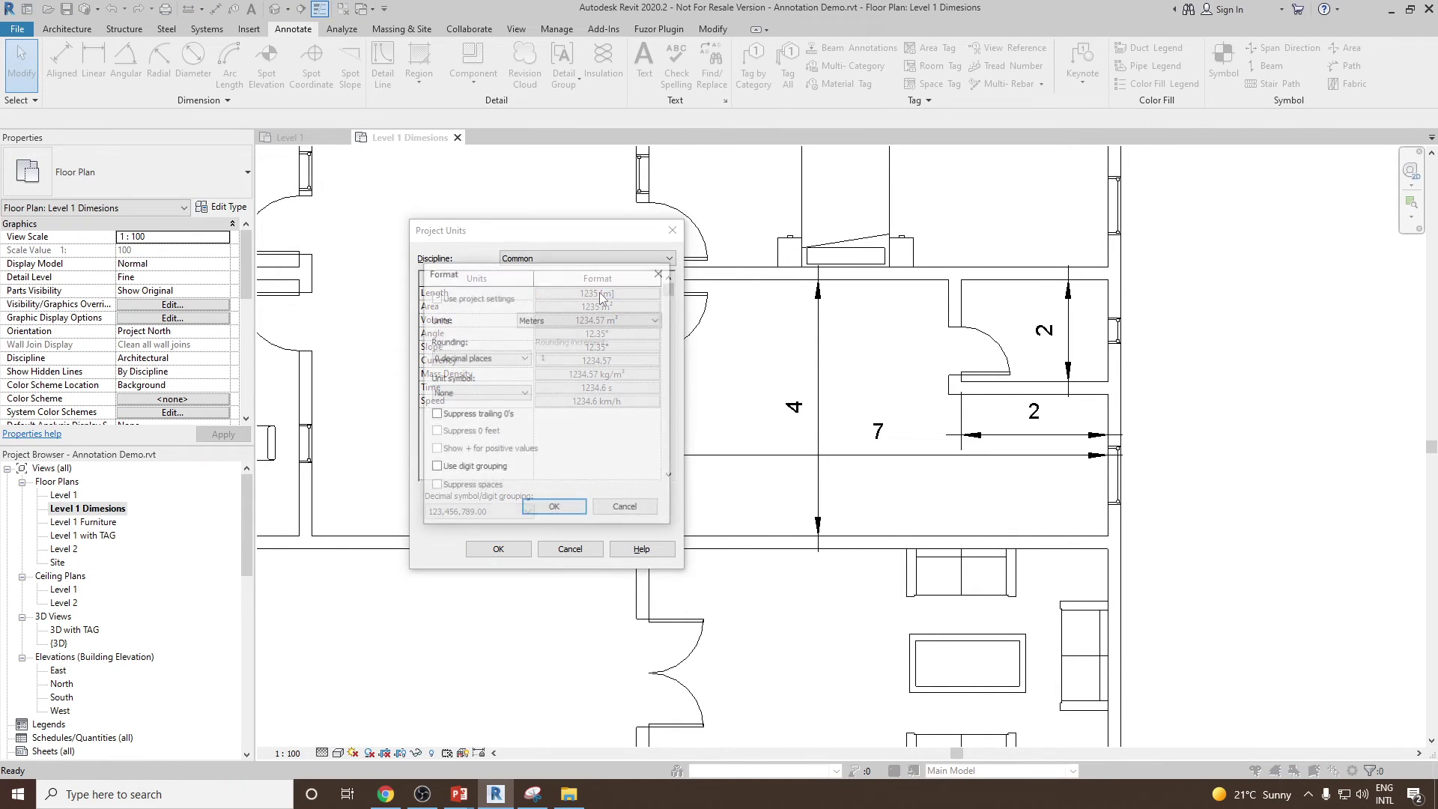
pyautogui.click(471, 358)
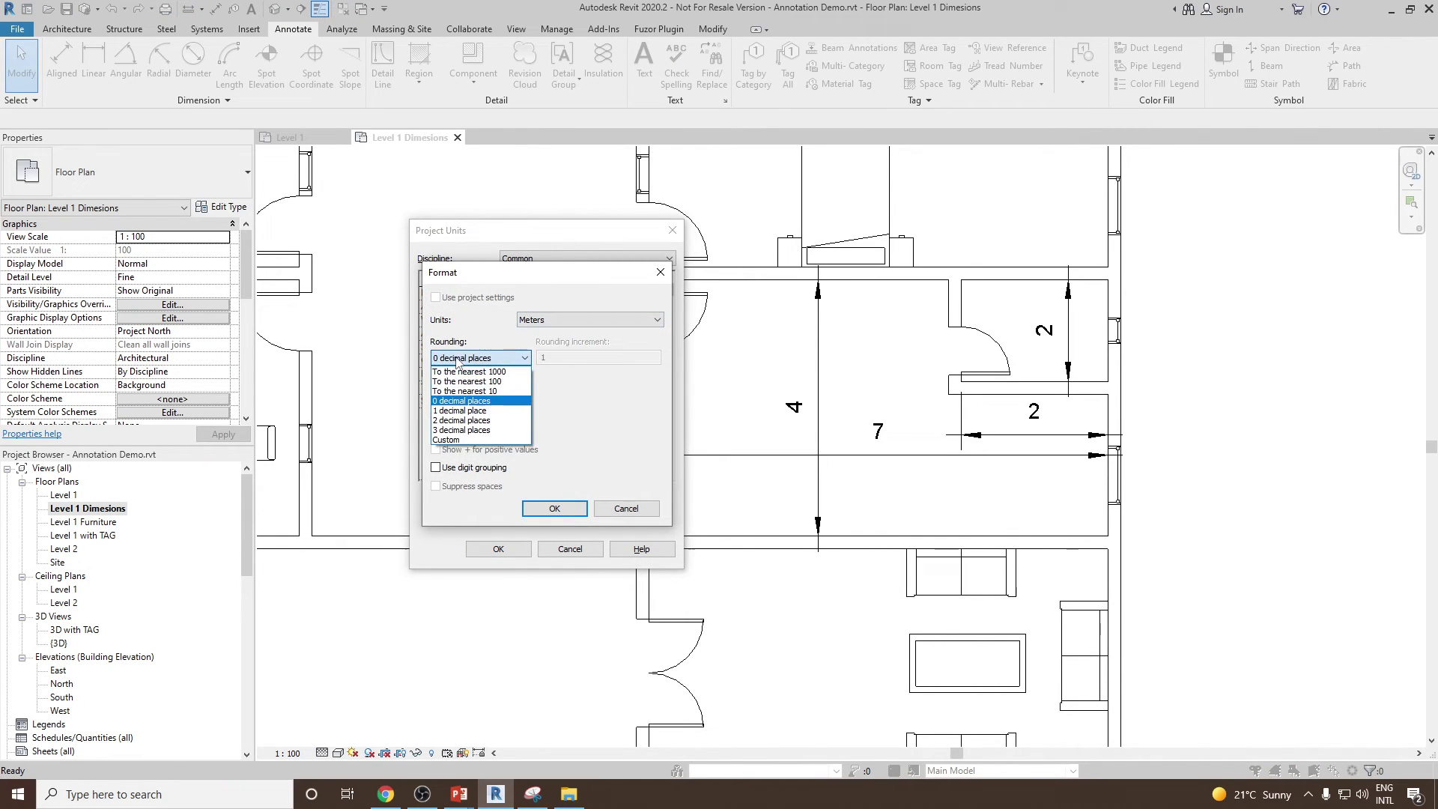
pyautogui.click(460, 420)
pyautogui.click(554, 509)
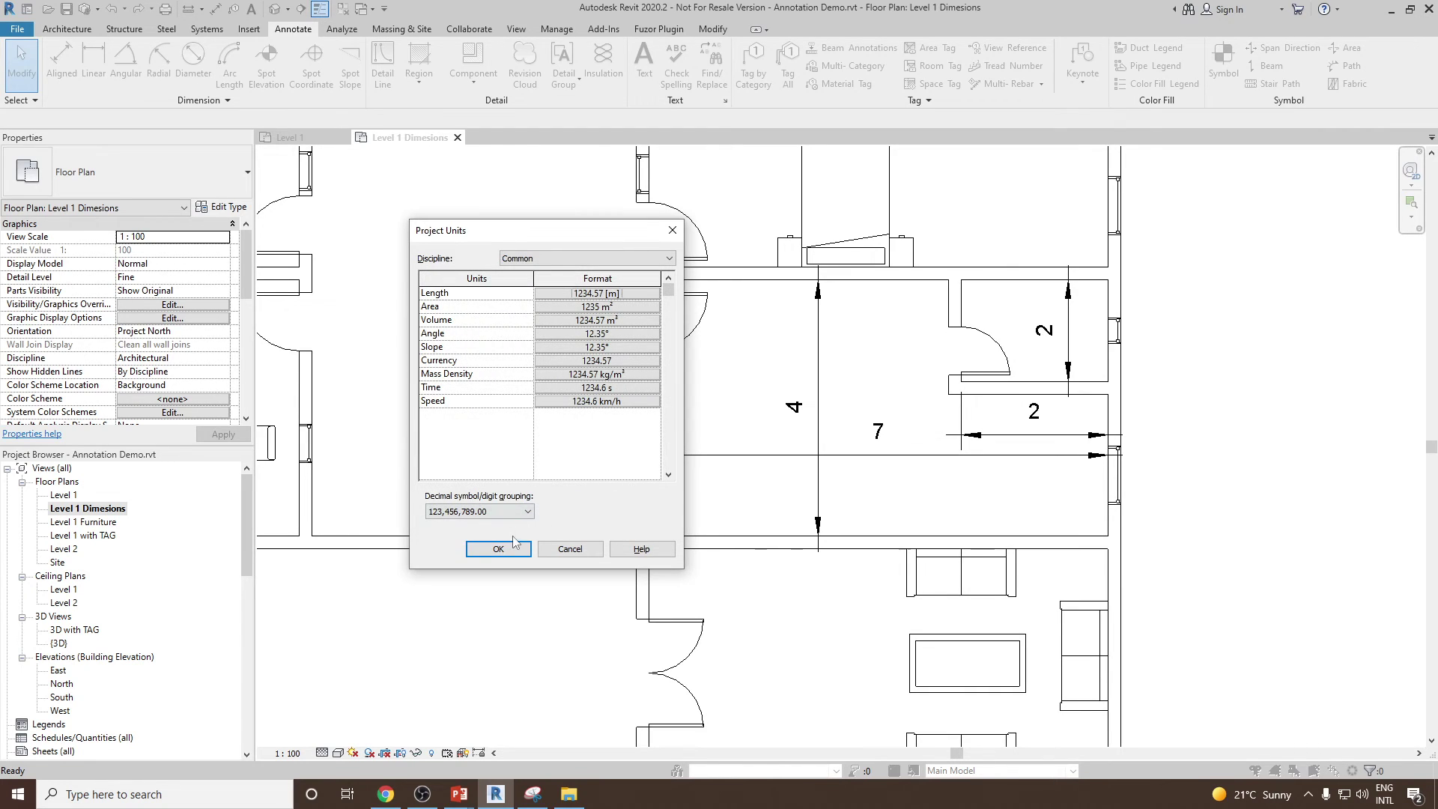
pyautogui.click(498, 549)
# Zoom to fit the plan and delete the bottom and left dimension strings
pyautogui.moveTo(1047, 394); pyautogui.dragTo(960, 413, button='middle')
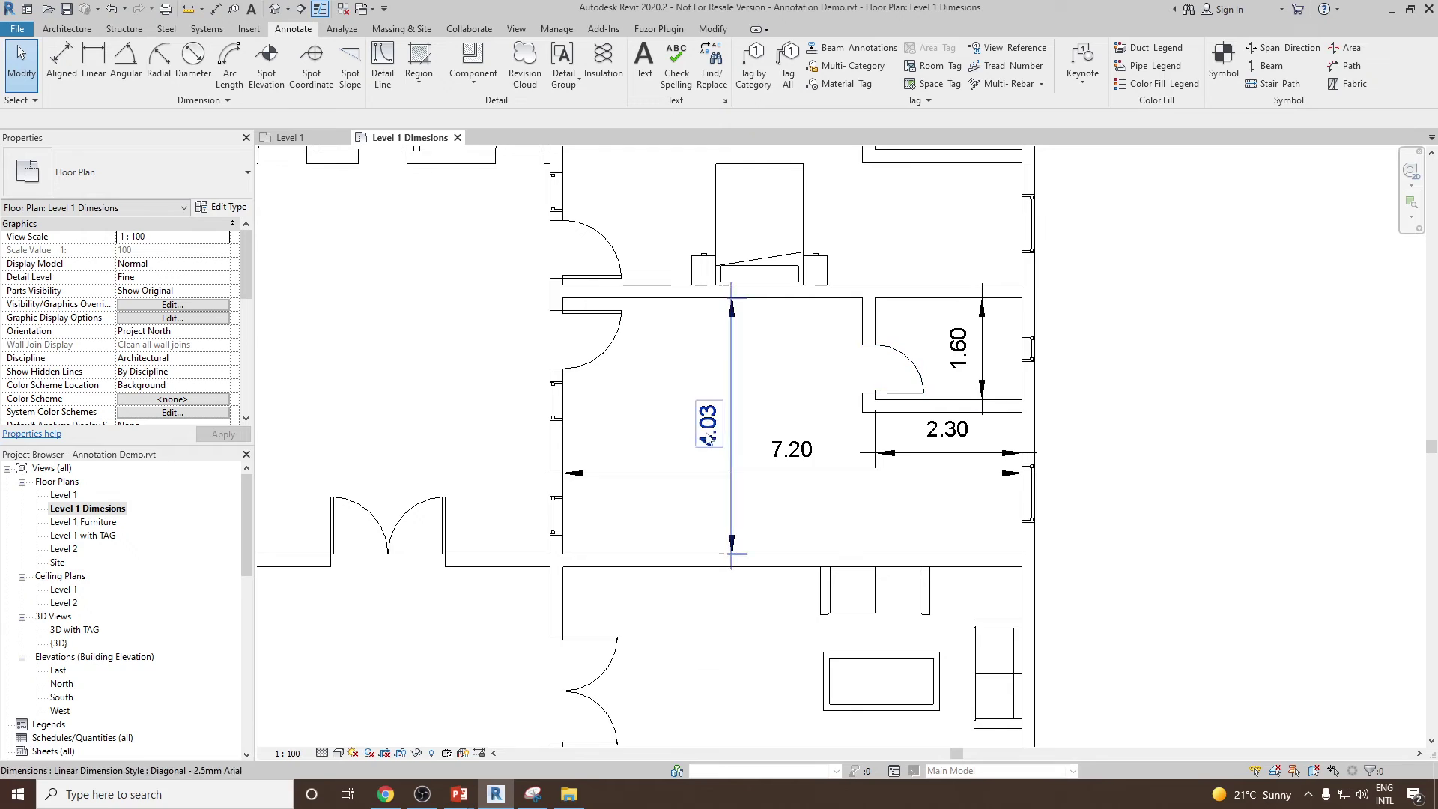
pyautogui.moveTo(766, 380); pyautogui.dragTo(772, 392, button='middle')
pyautogui.press('z')
pyautogui.press('f')
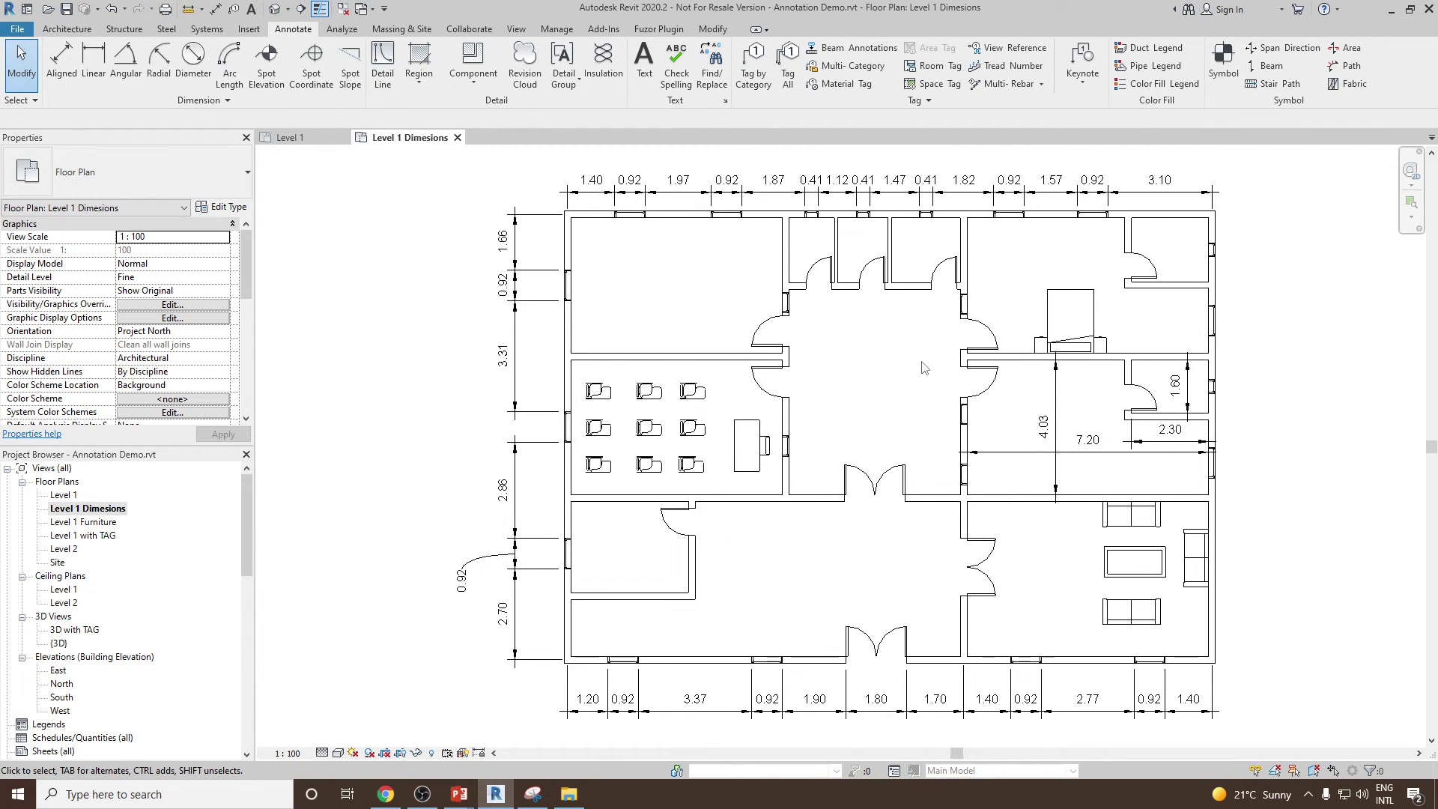
pyautogui.scroll(-1, 935, 372)
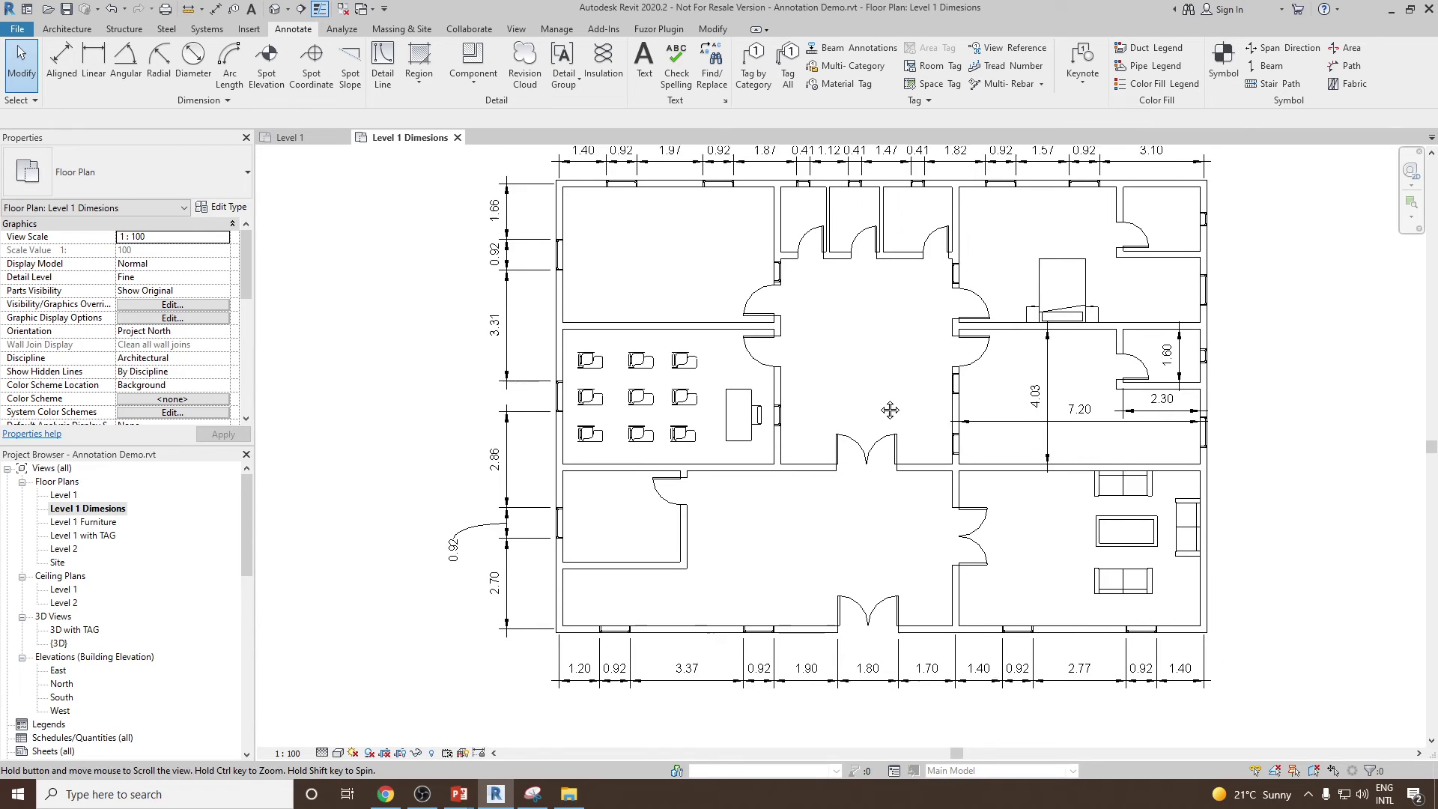
pyautogui.scroll(1, 1106, 599)
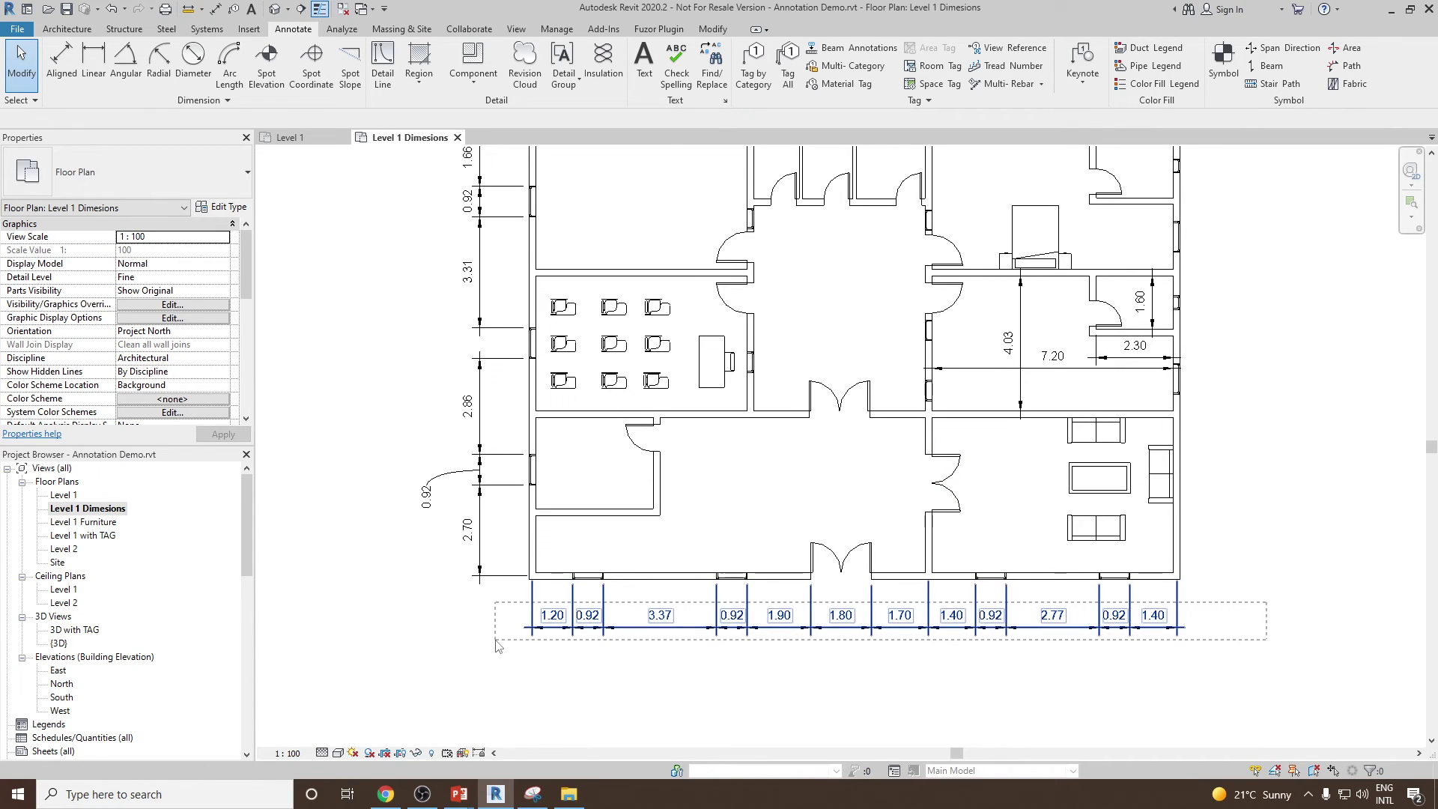
pyautogui.click(1179, 626)
pyautogui.press('Delete')
pyautogui.scroll(-3, 535, 410)
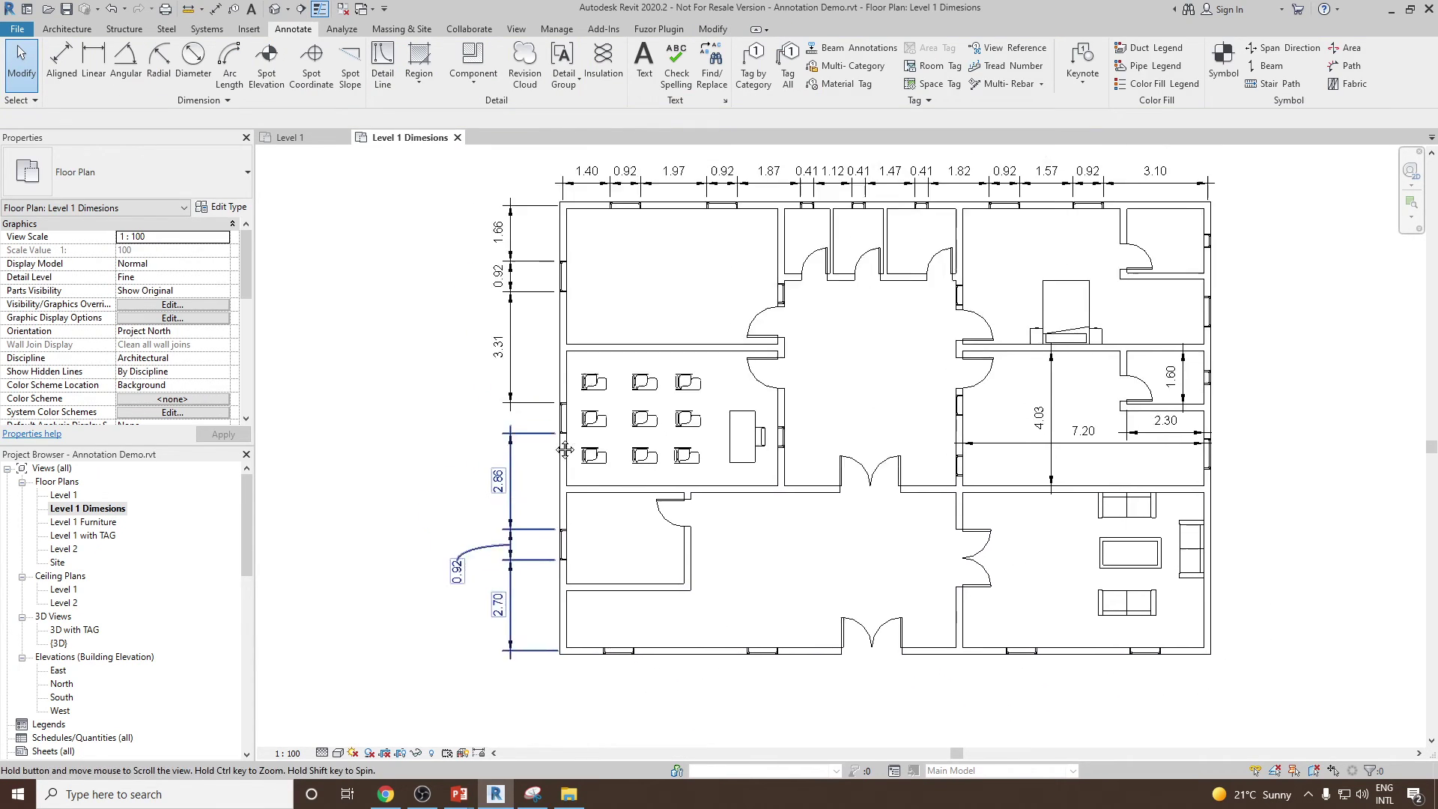
pyautogui.click(498, 517)
pyautogui.press('Delete')
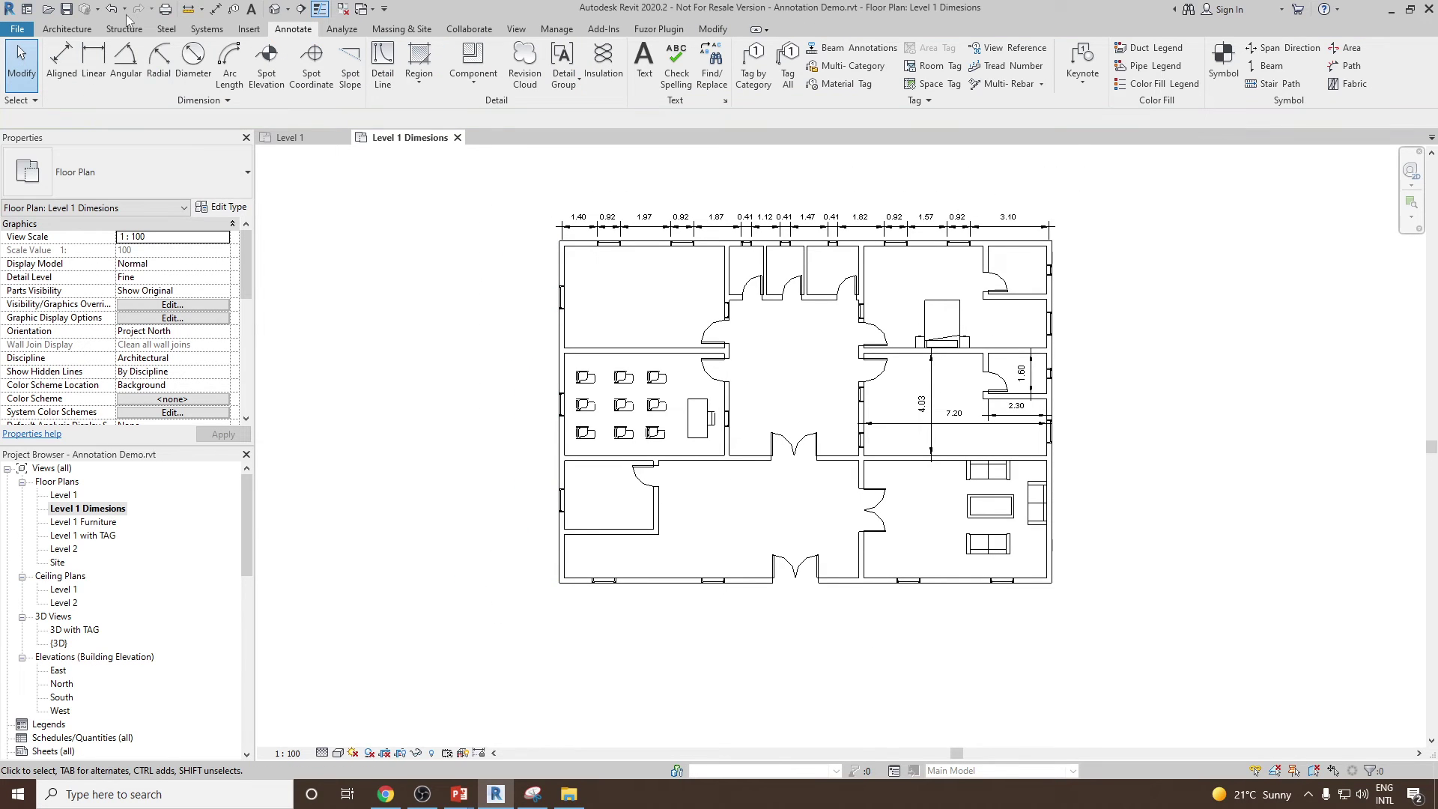
# Add a 0.76 linear dimension between the two chairs in the lower-left room
pyautogui.click(103, 63)
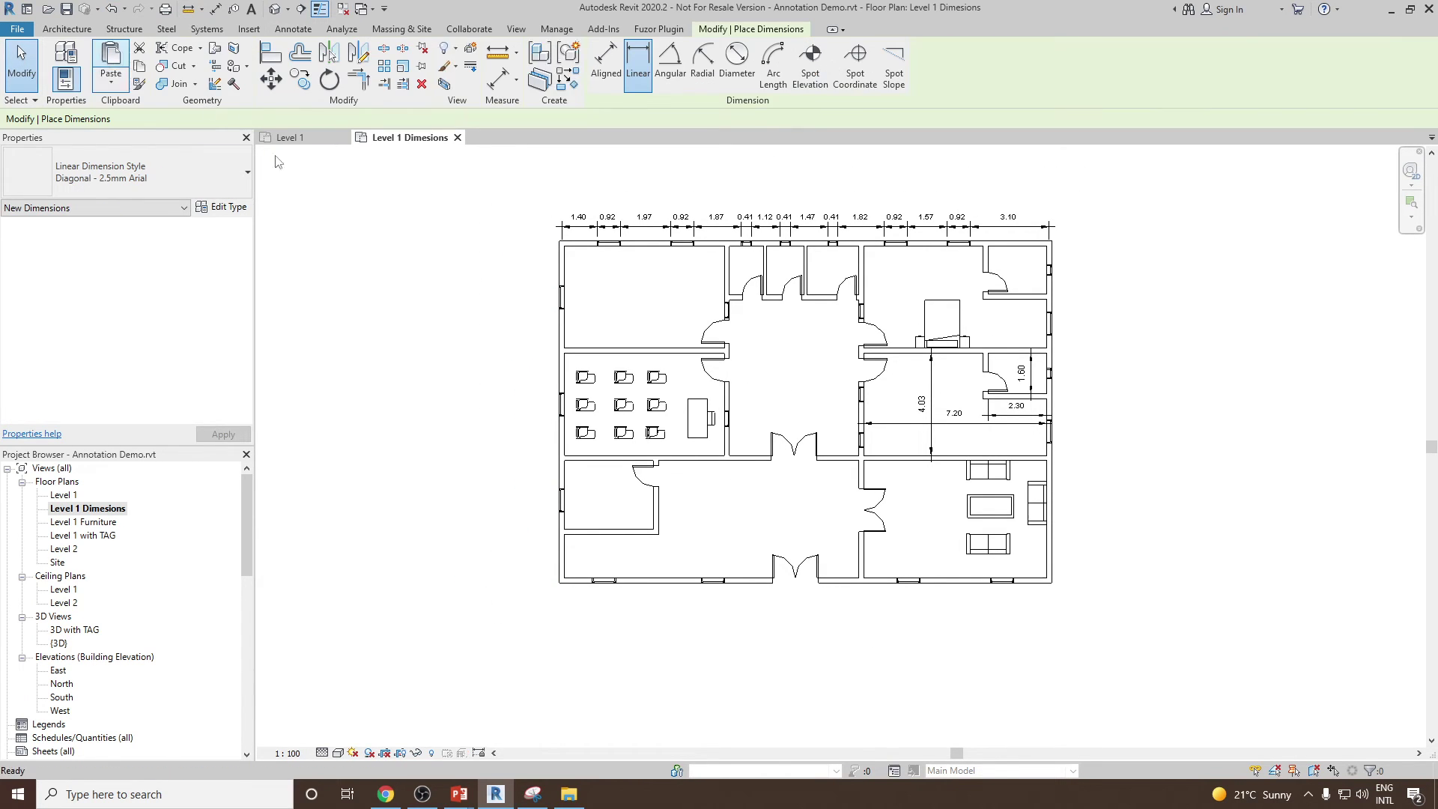
pyautogui.scroll(4, 614, 545)
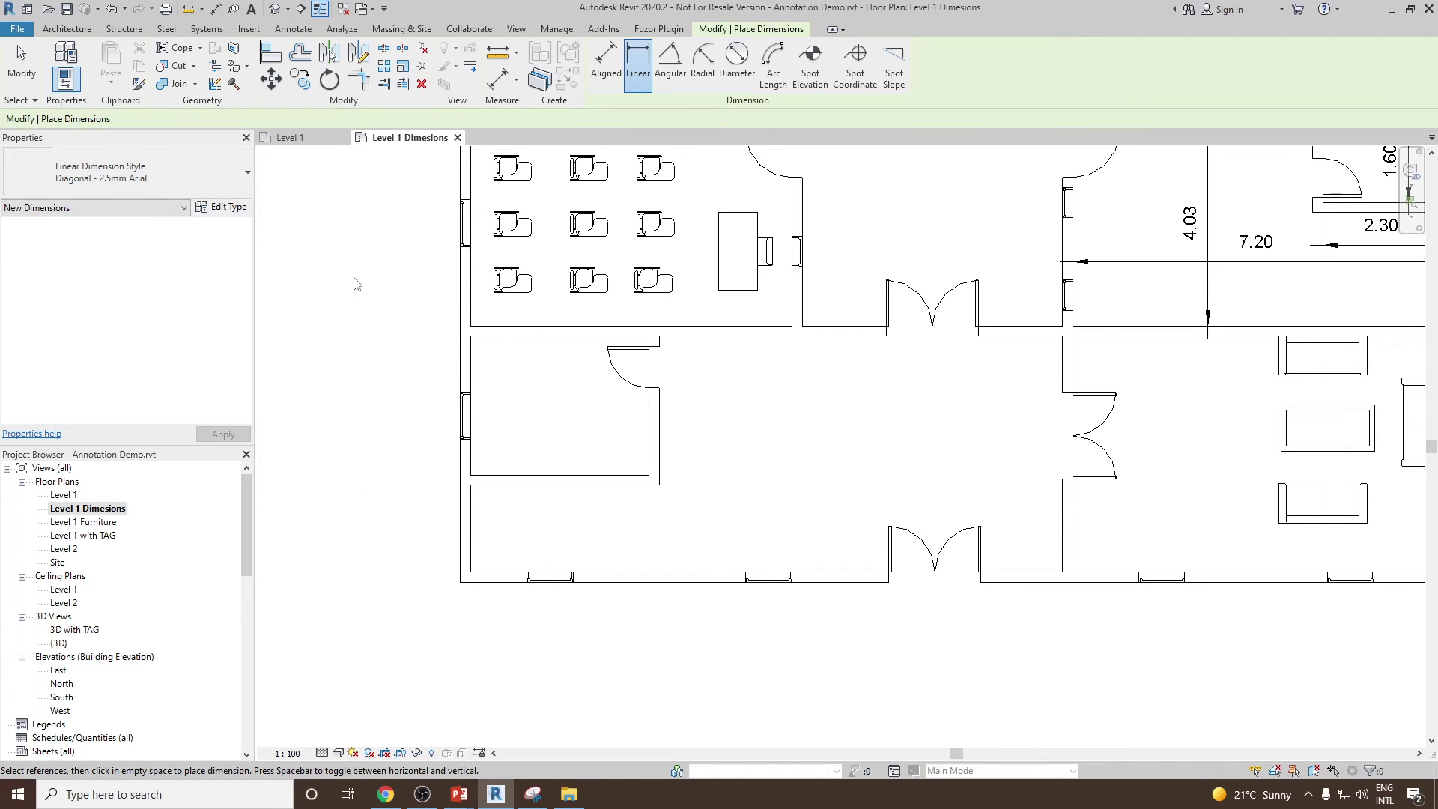
pyautogui.press('Escape')
pyautogui.moveTo(354, 289); pyautogui.dragTo(365, 316, button='middle')
pyautogui.click(93, 67)
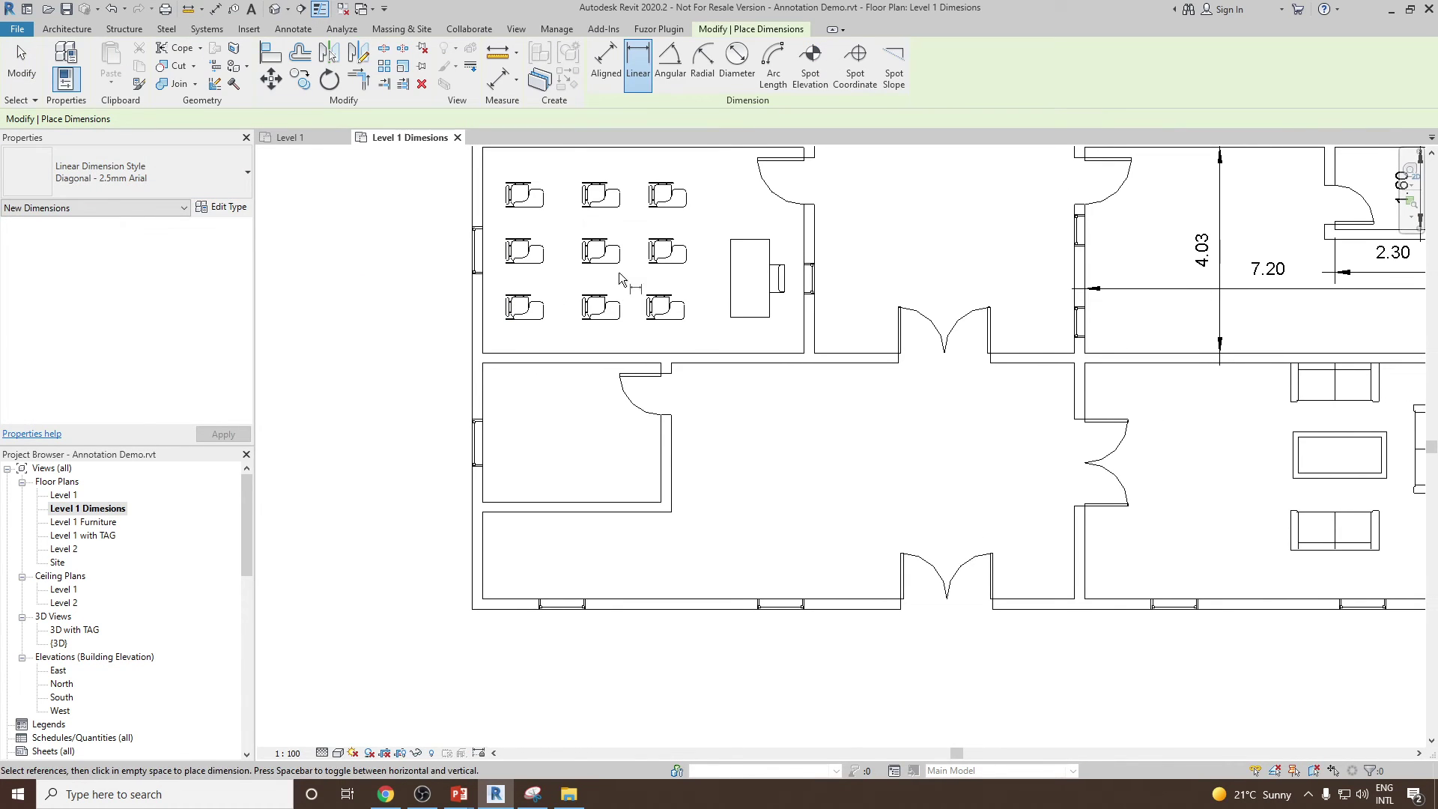
pyautogui.scroll(7, 542, 322)
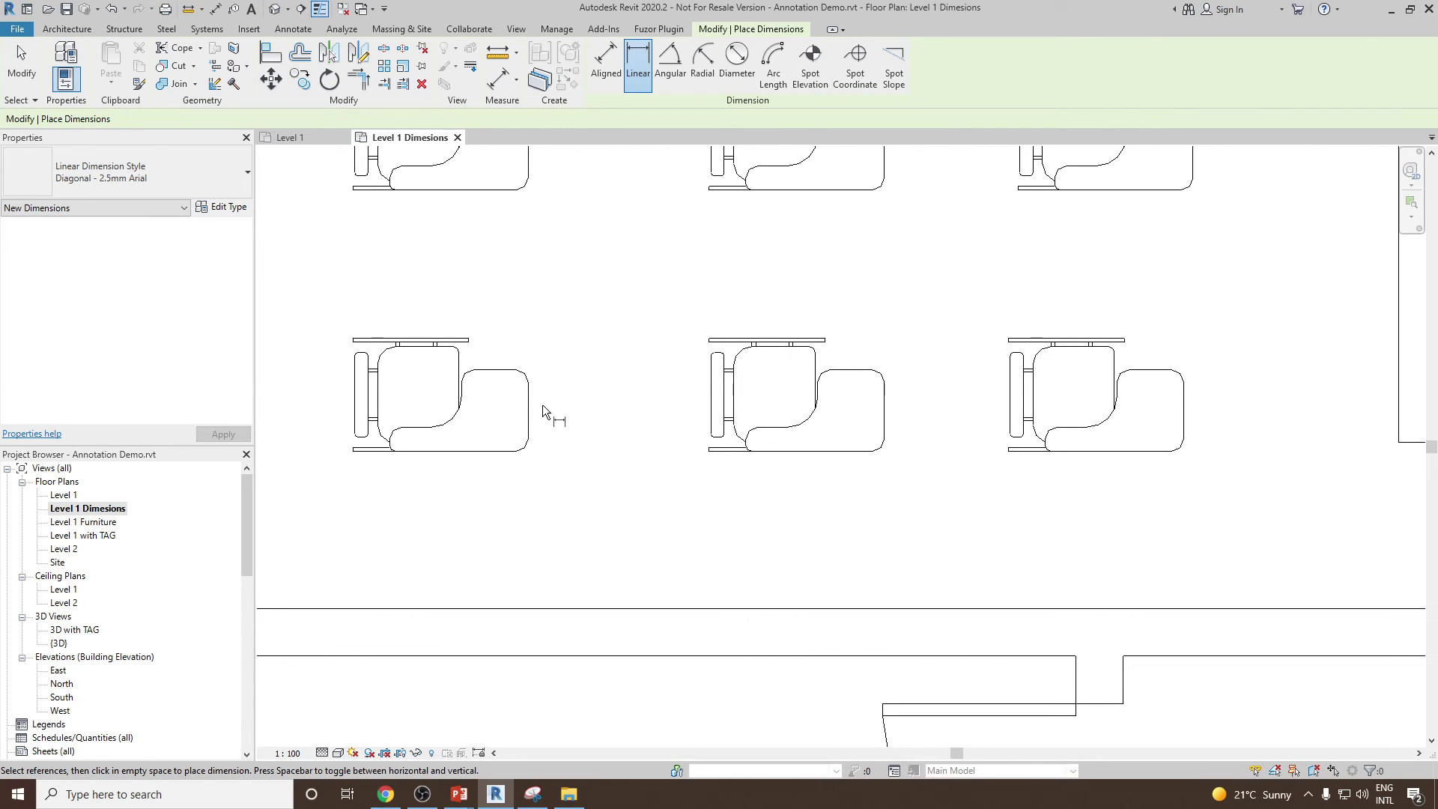
pyautogui.click(527, 442)
pyautogui.click(709, 448)
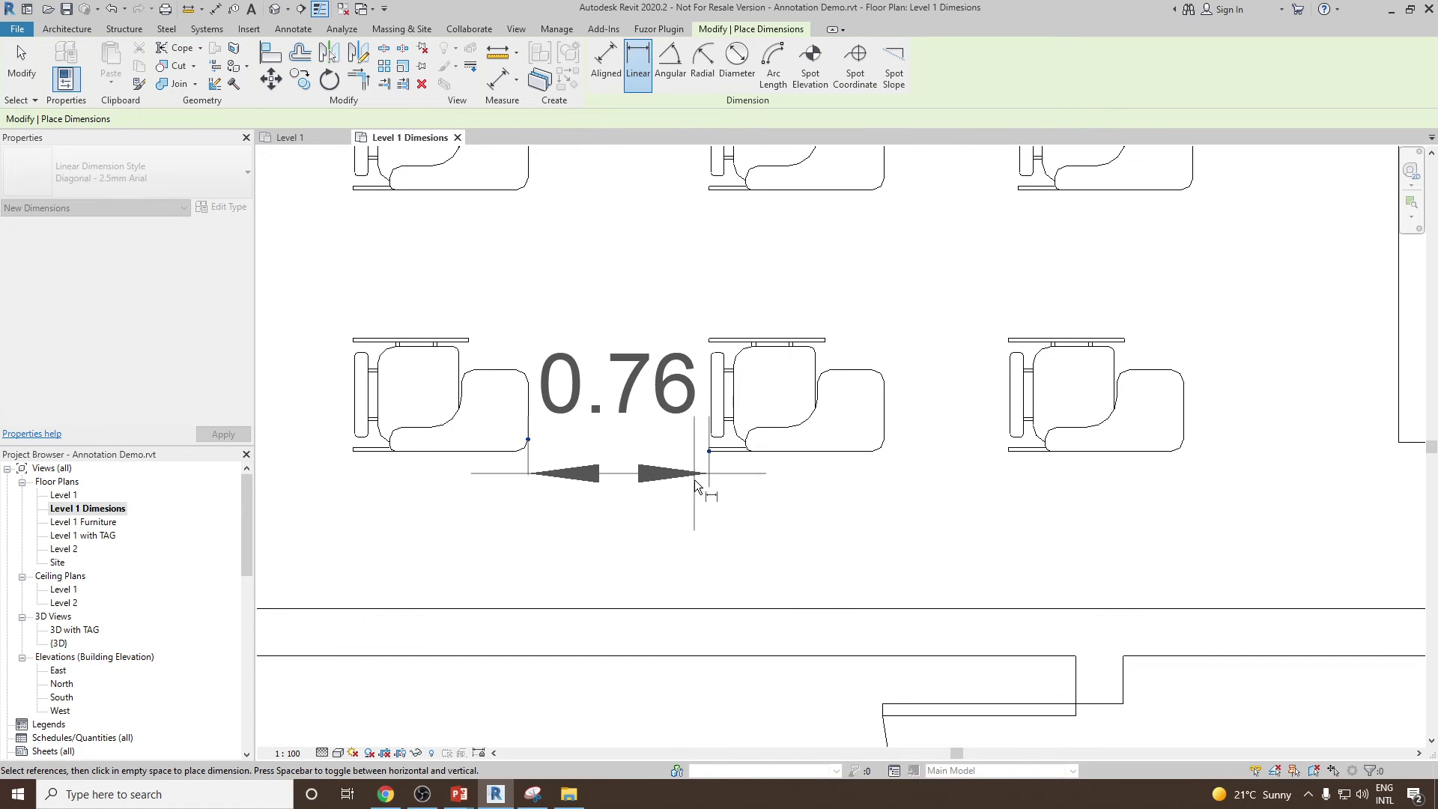
pyautogui.click(696, 582)
pyautogui.scroll(-5, 717, 386)
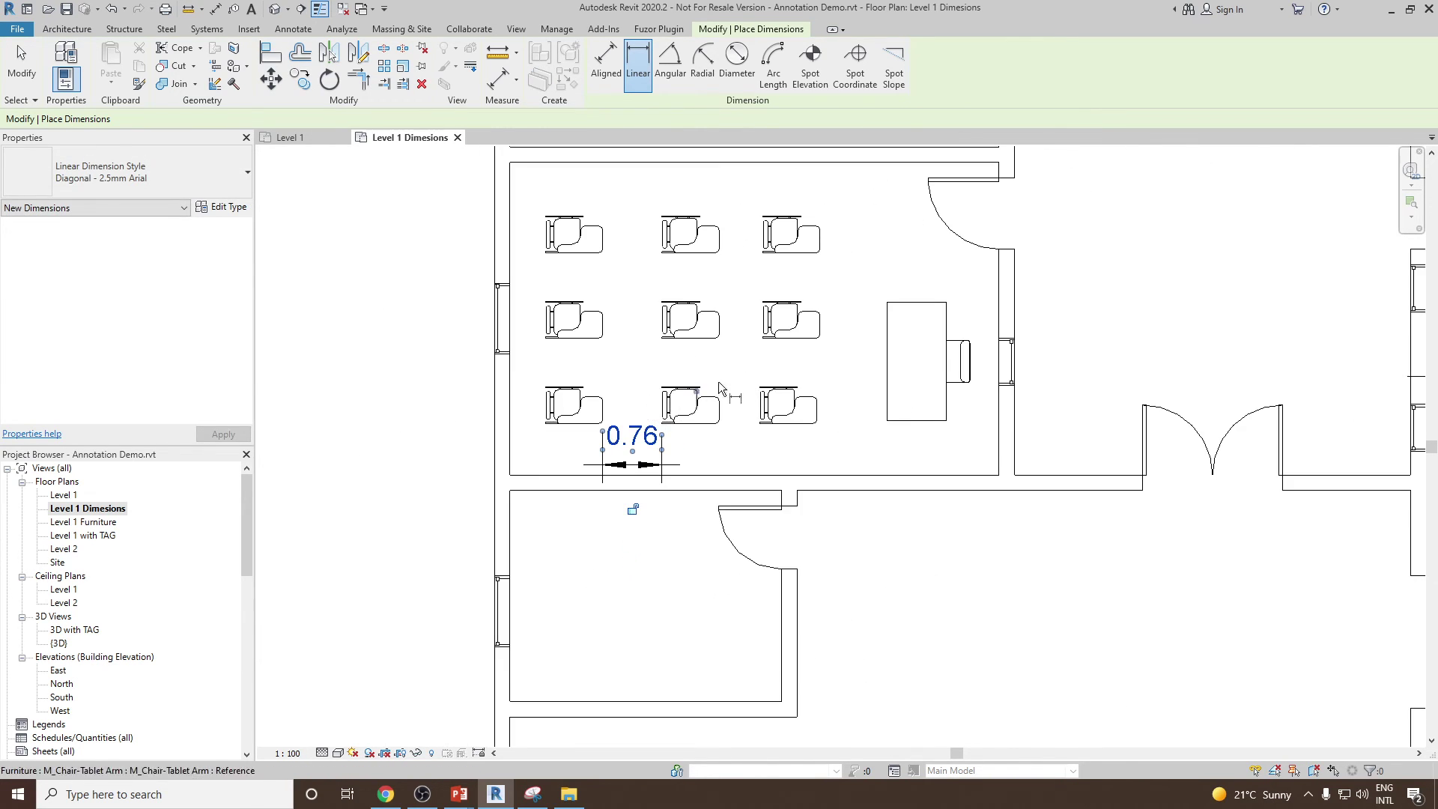
pyautogui.press('Escape')
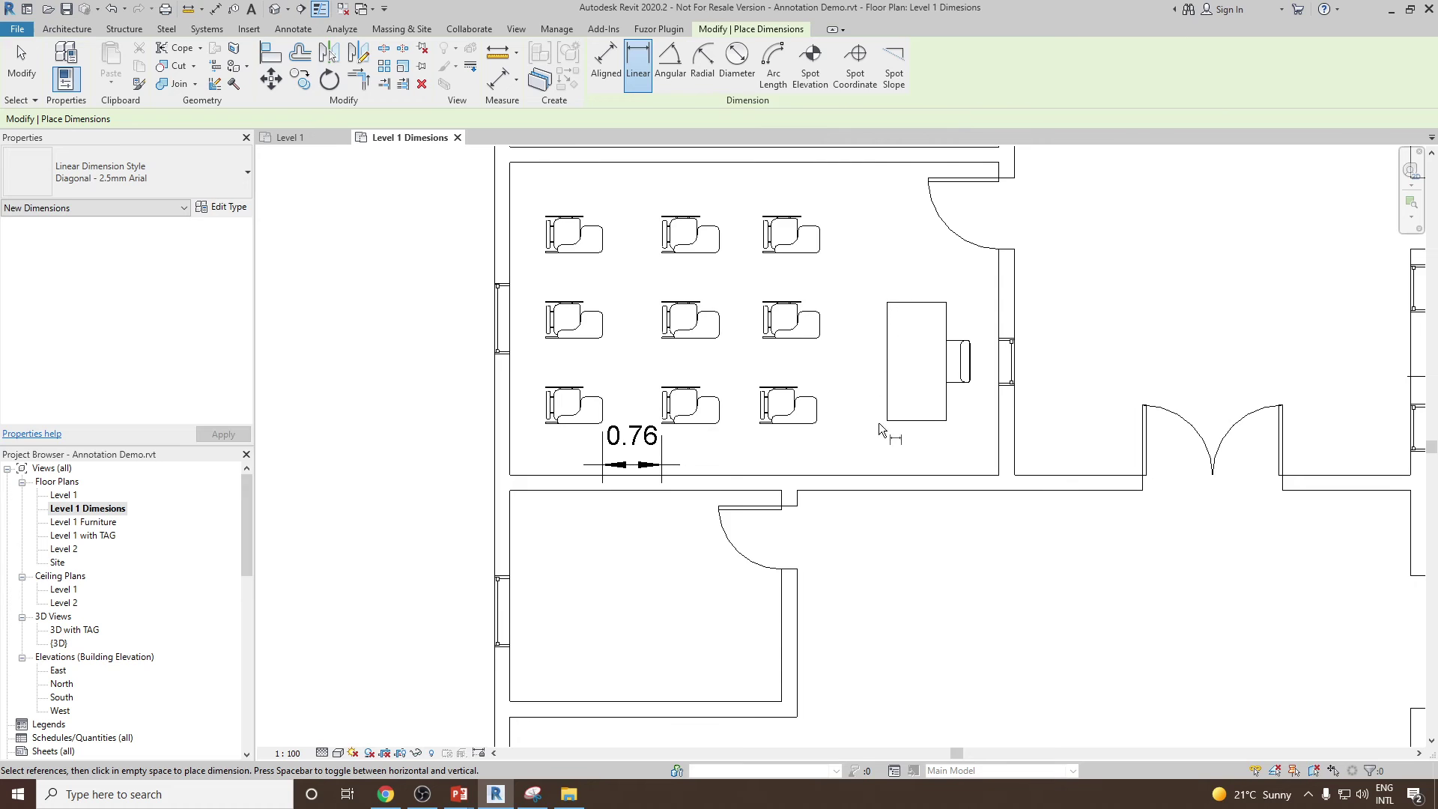
# Dimension the bed's top-right corner with a 0.23 linear dimension placed above the bed
pyautogui.scroll(4, 884, 412)
pyautogui.scroll(-2, 895, 407)
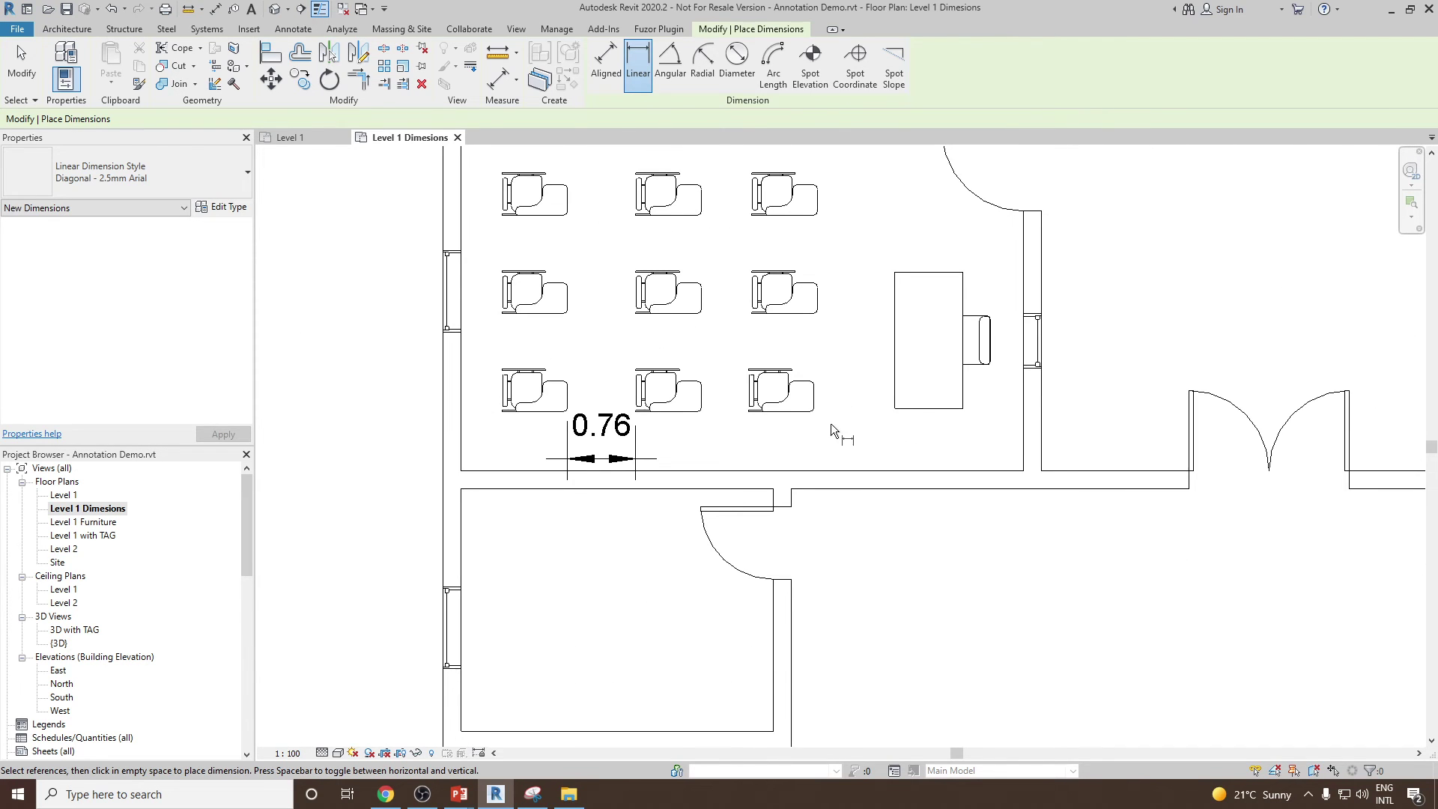
pyautogui.press('Escape')
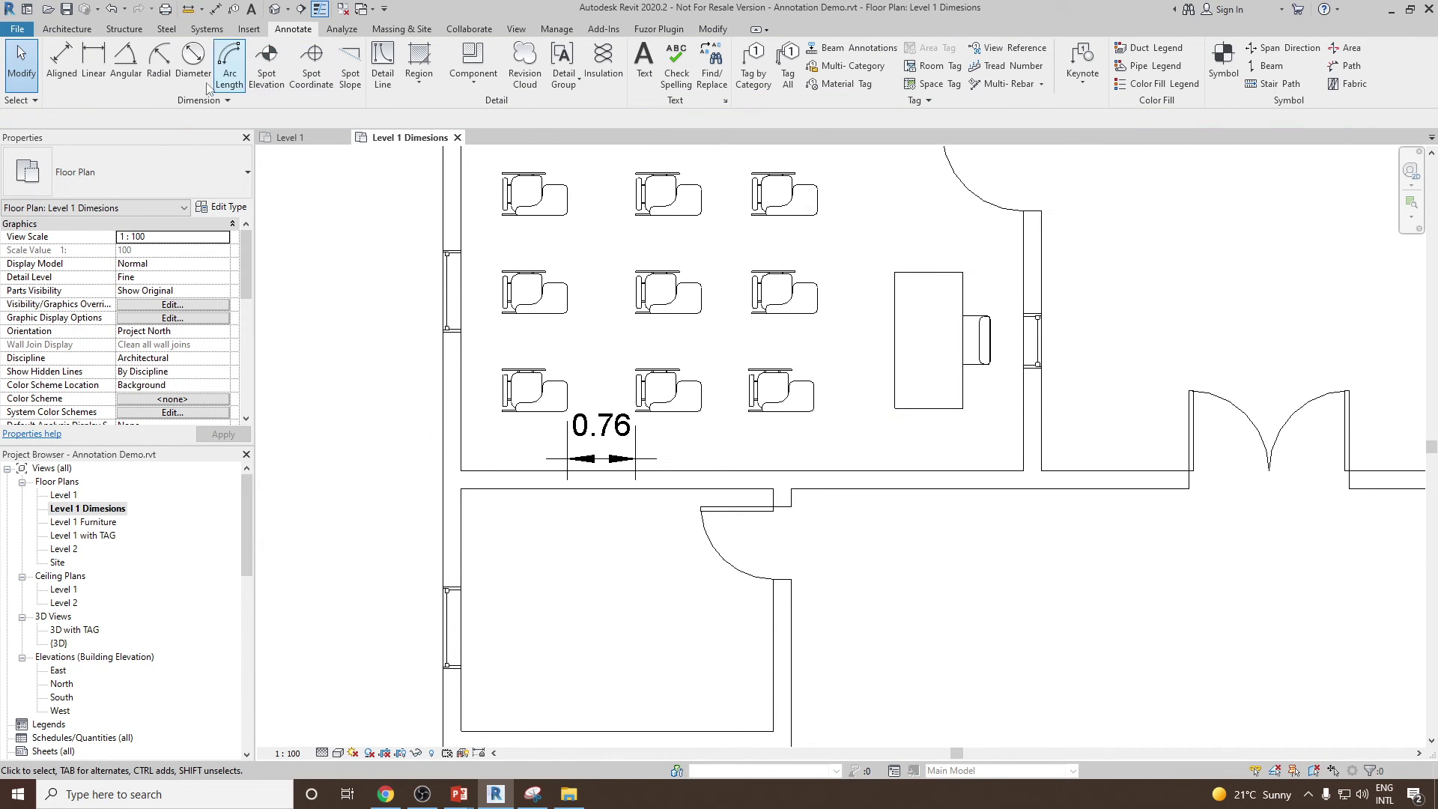
pyautogui.click(100, 69)
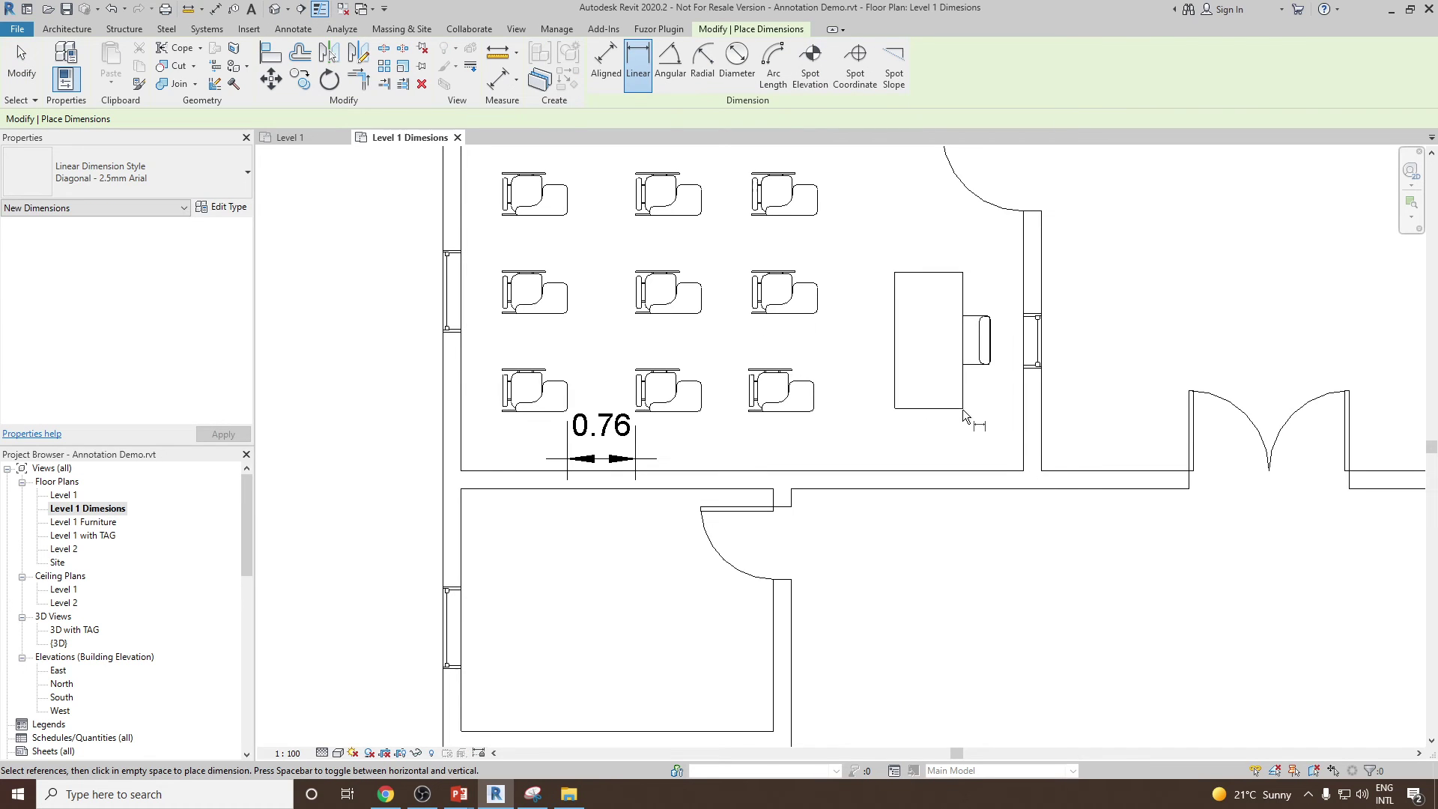
pyautogui.scroll(-4, 701, 318)
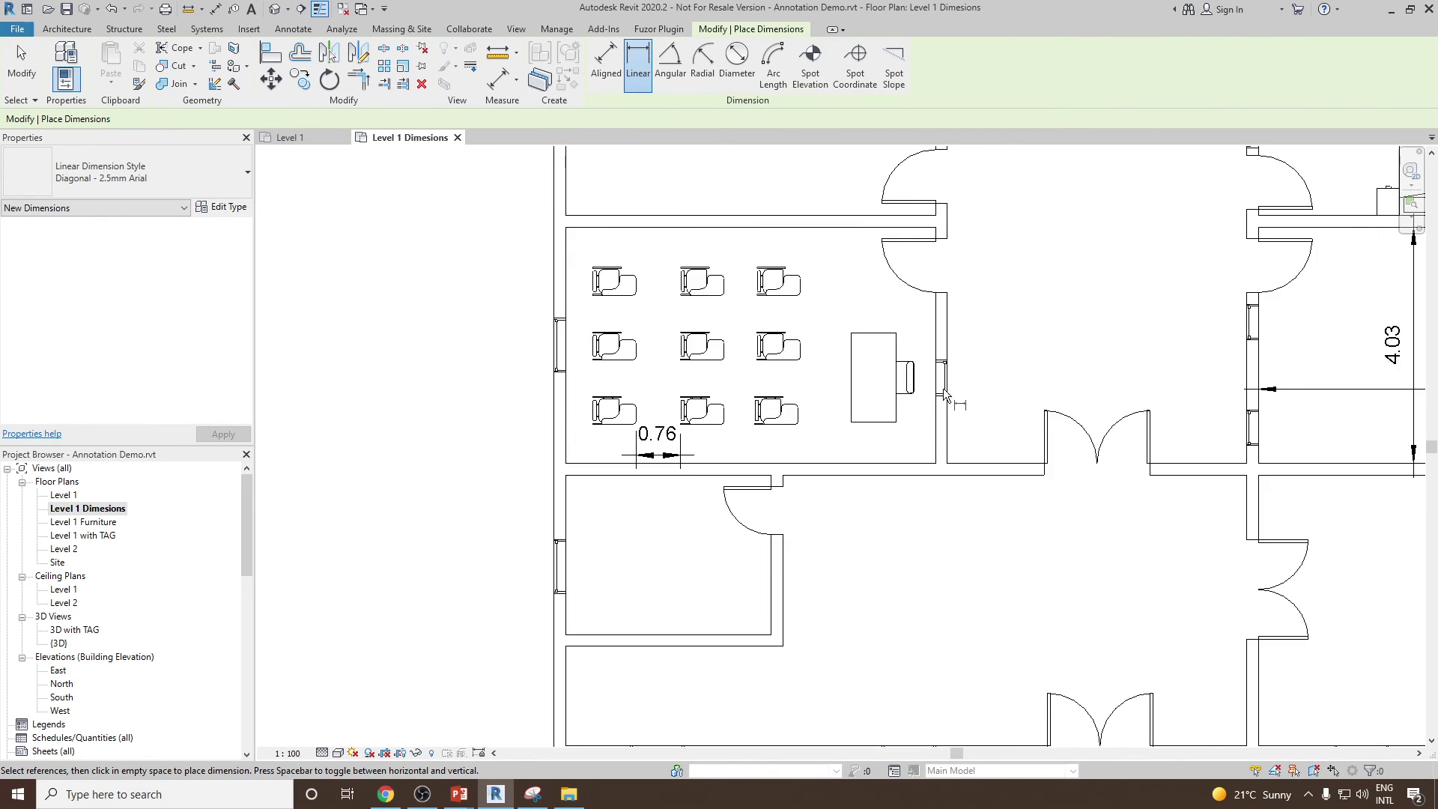
pyautogui.scroll(2, 1057, 364)
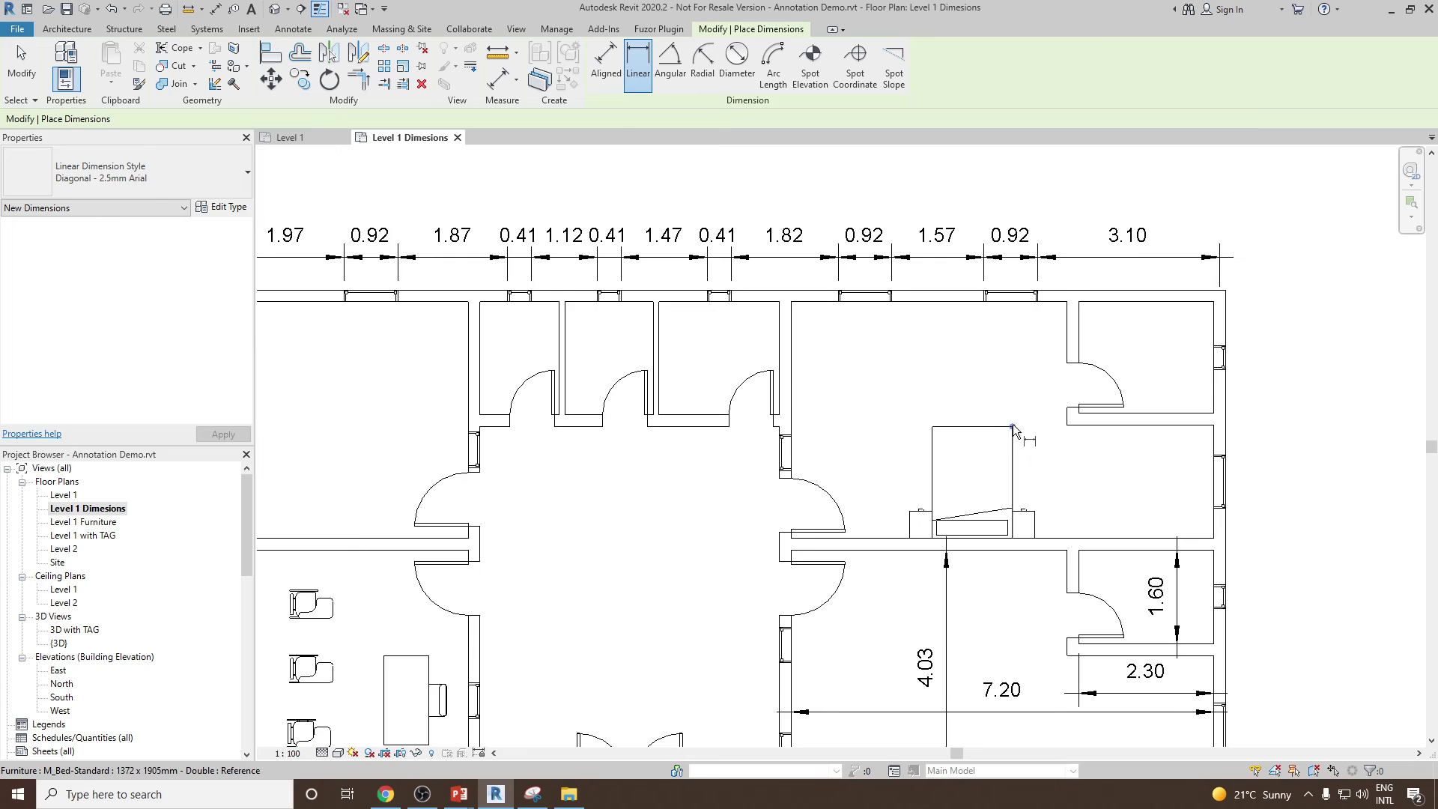
pyautogui.click(1012, 426)
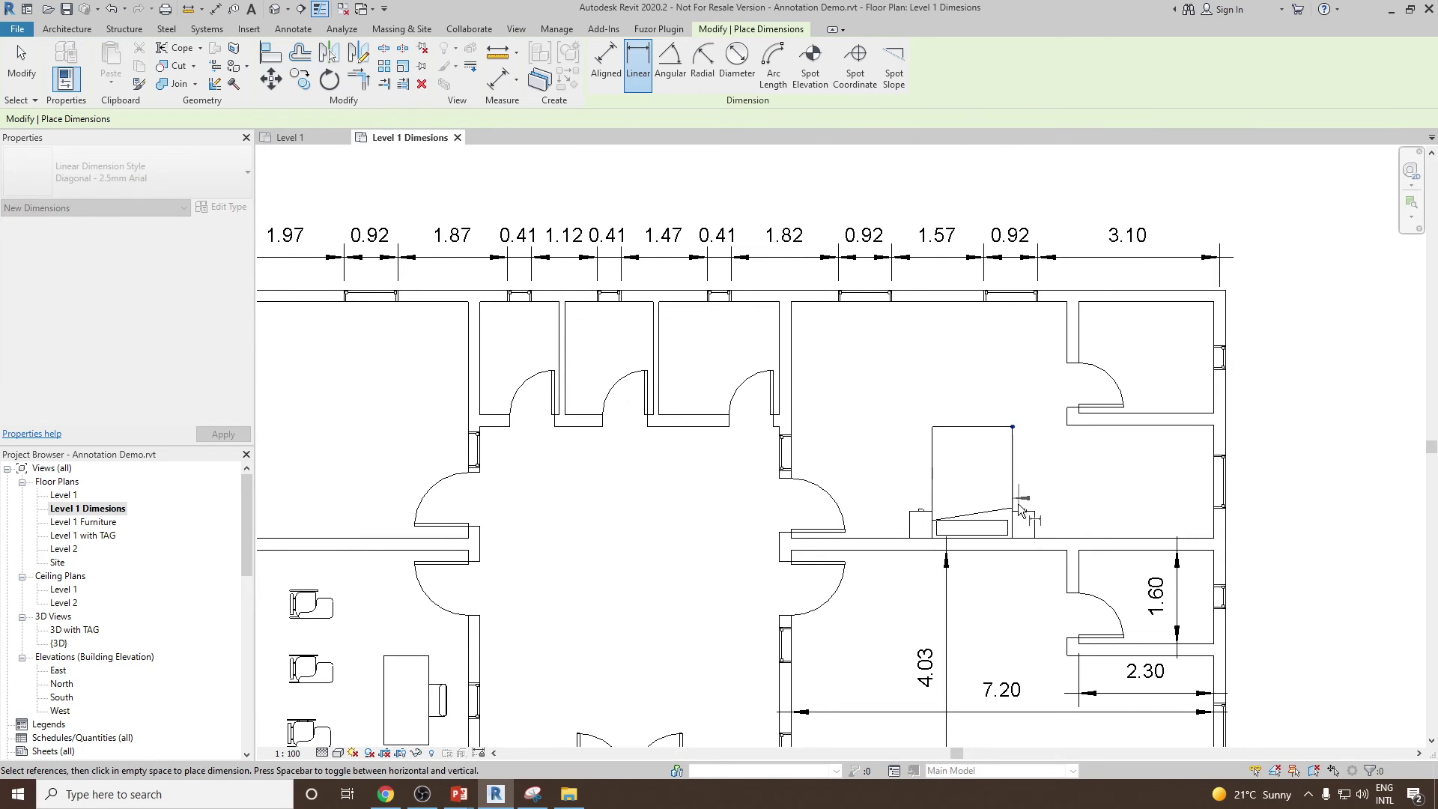
pyautogui.press('Escape')
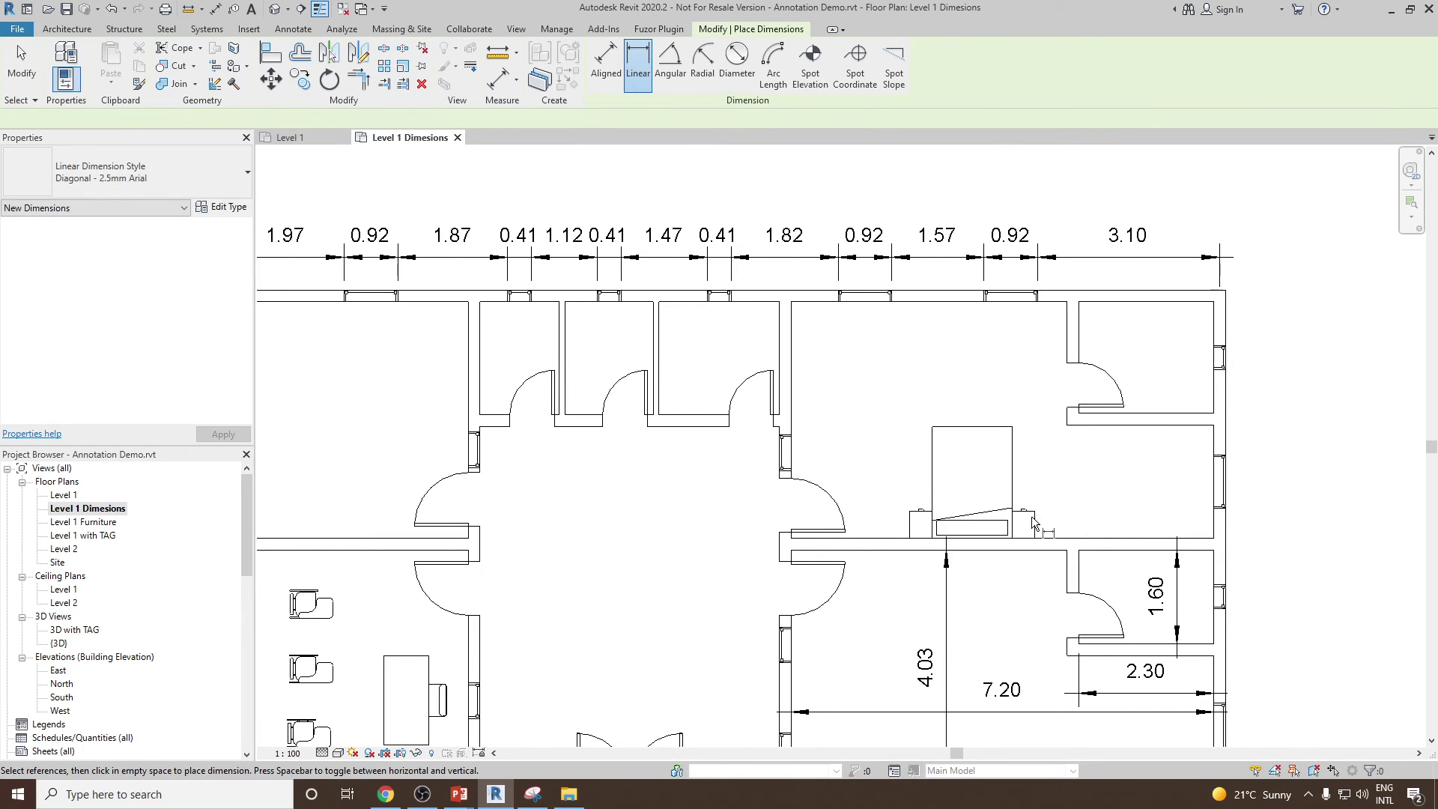
pyautogui.scroll(3, 1031, 509)
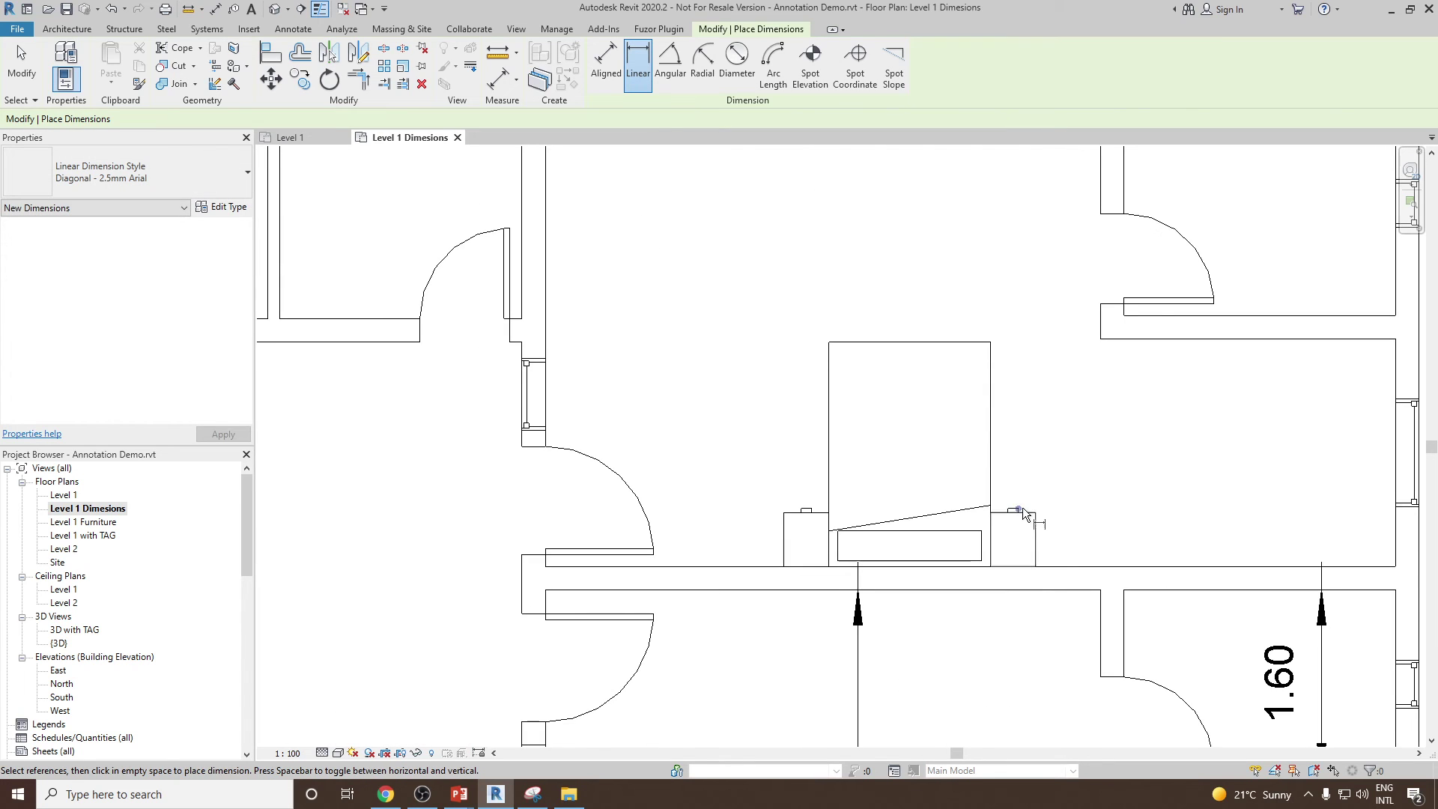
pyautogui.click(990, 341)
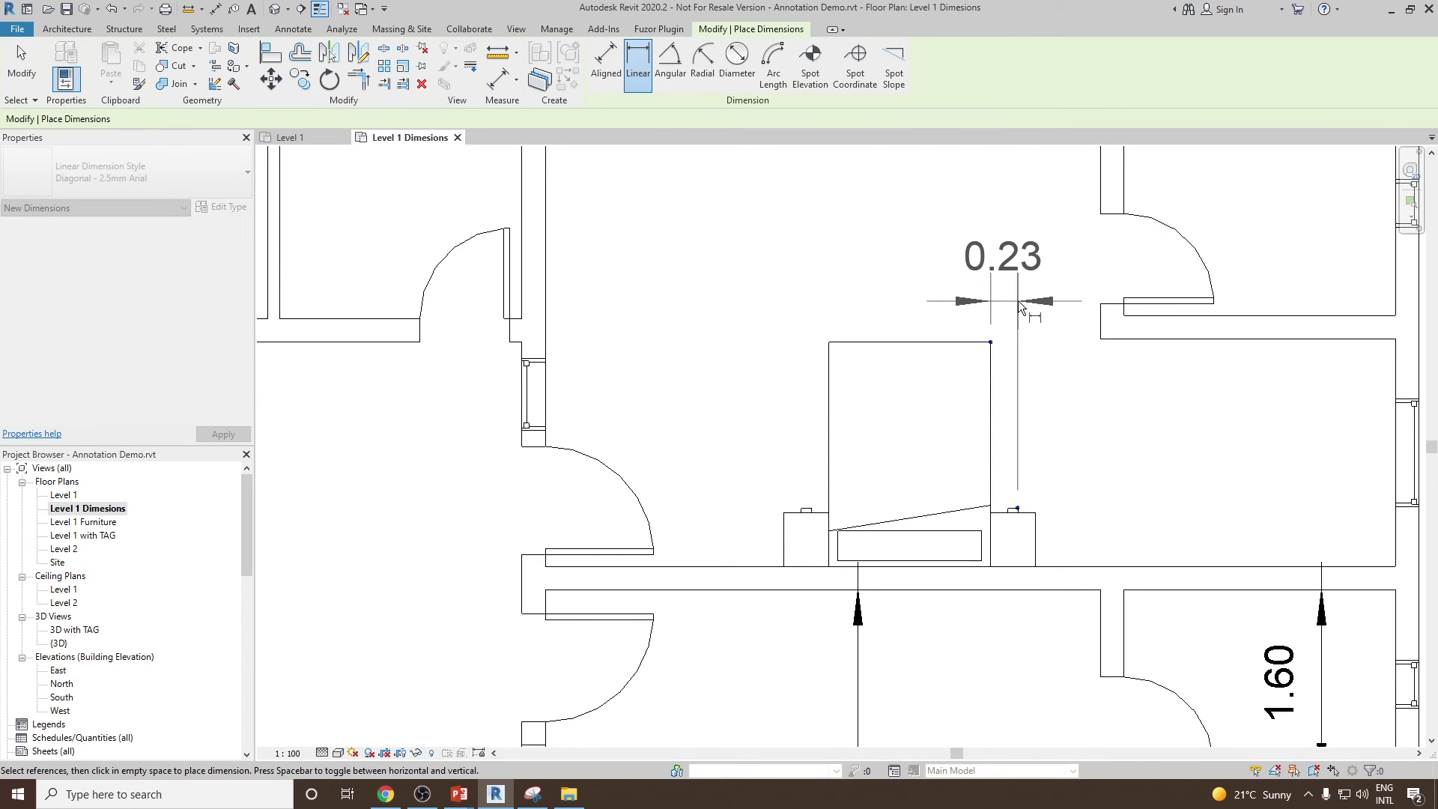
pyautogui.click(1025, 313)
pyautogui.press('Escape')
pyautogui.press('Escape')
pyautogui.scroll(-2, 1036, 410)
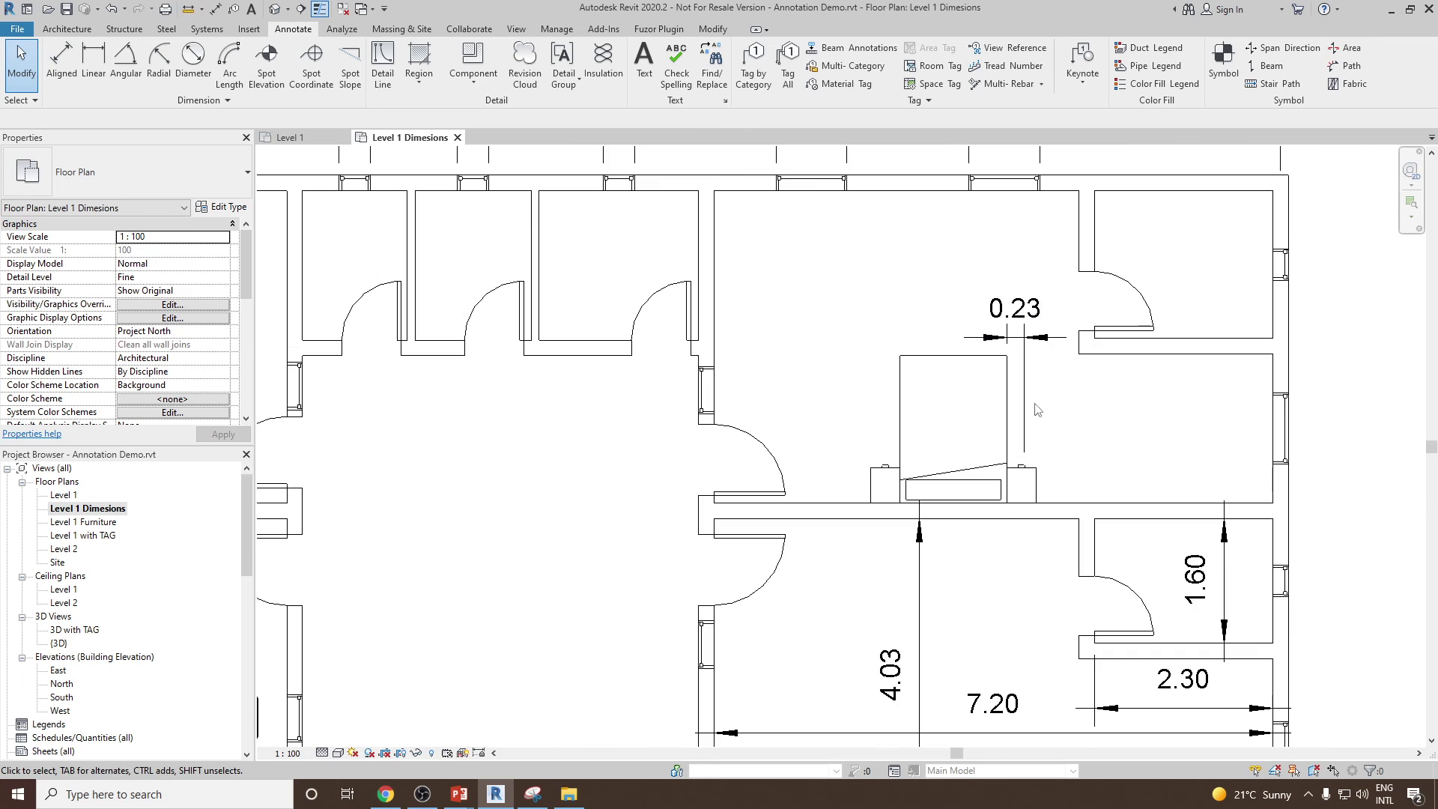
pyautogui.scroll(-2, 973, 380)
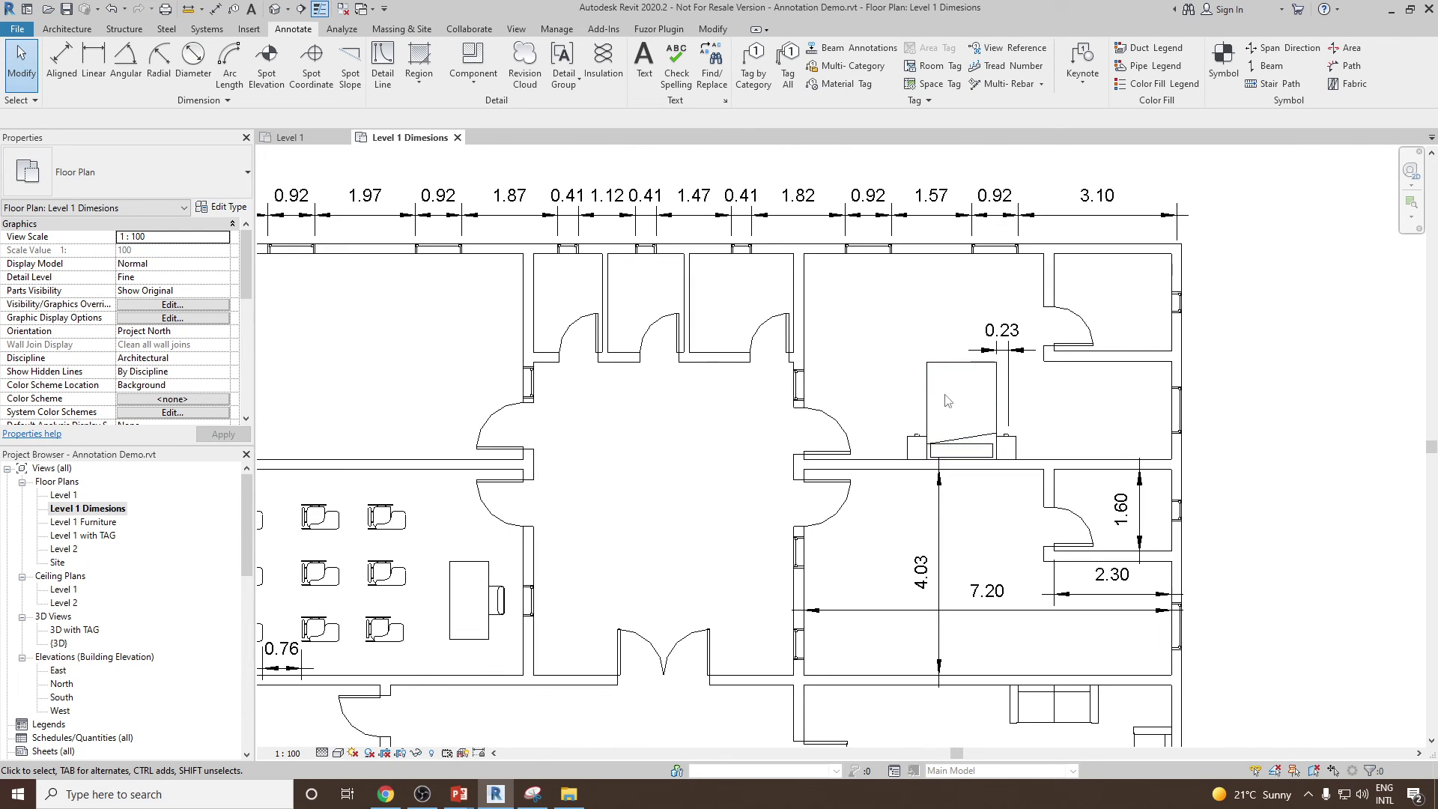
# Place a 90.00° angular dimension between the lower-left room's left and bottom walls, keeping the default text
pyautogui.scroll(-2, 947, 400)
pyautogui.scroll(4, 506, 493)
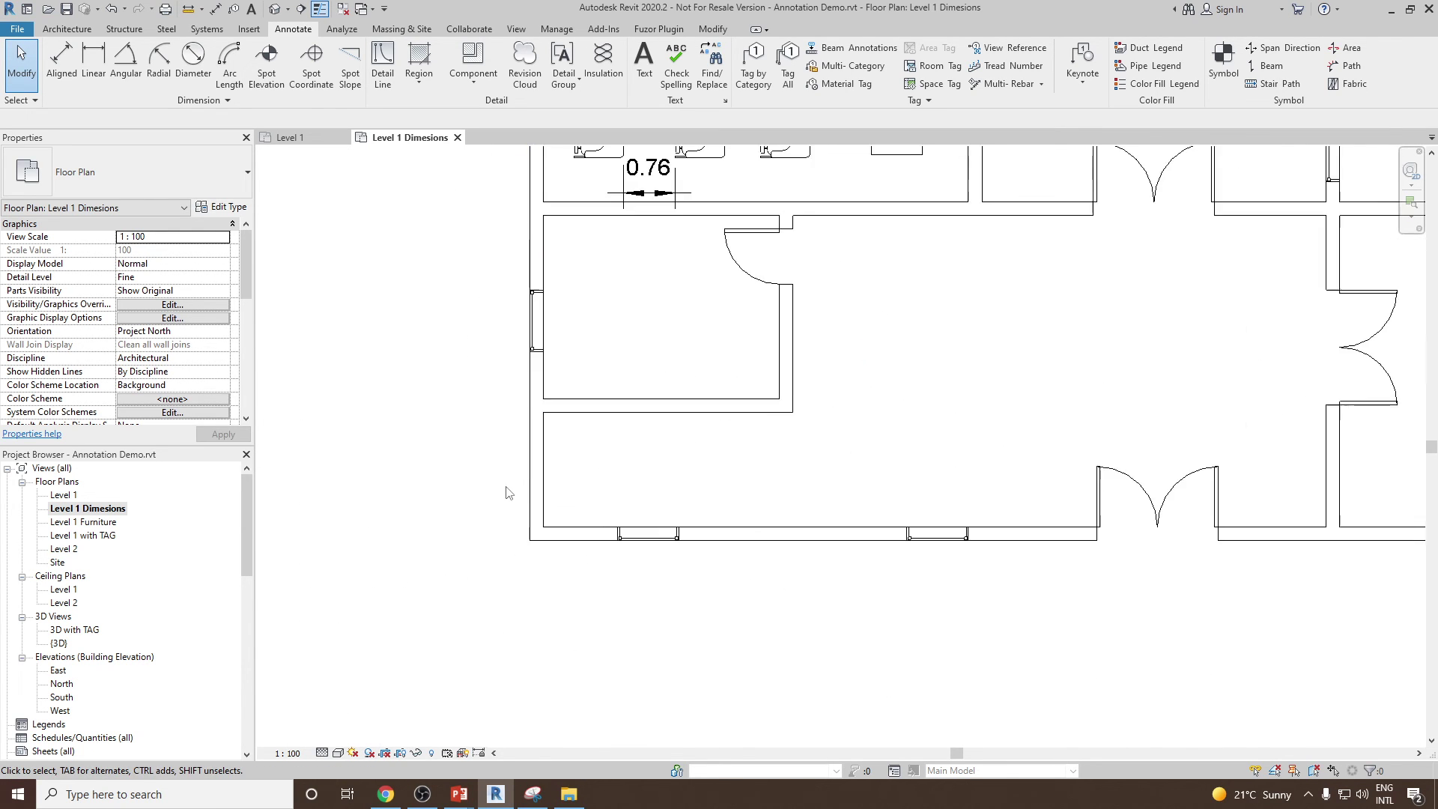
pyautogui.scroll(-3, 581, 520)
pyautogui.scroll(3, 582, 520)
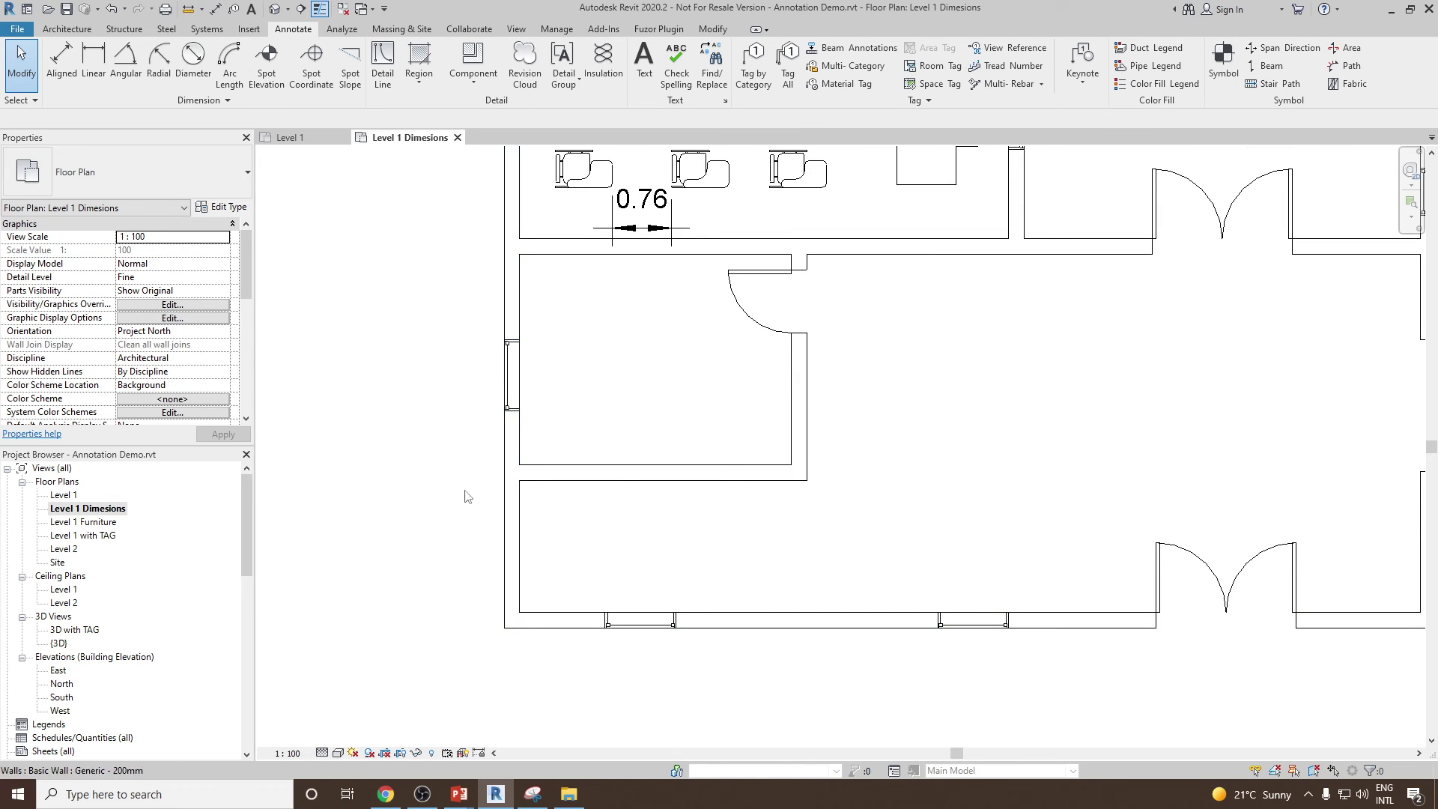
pyautogui.click(125, 60)
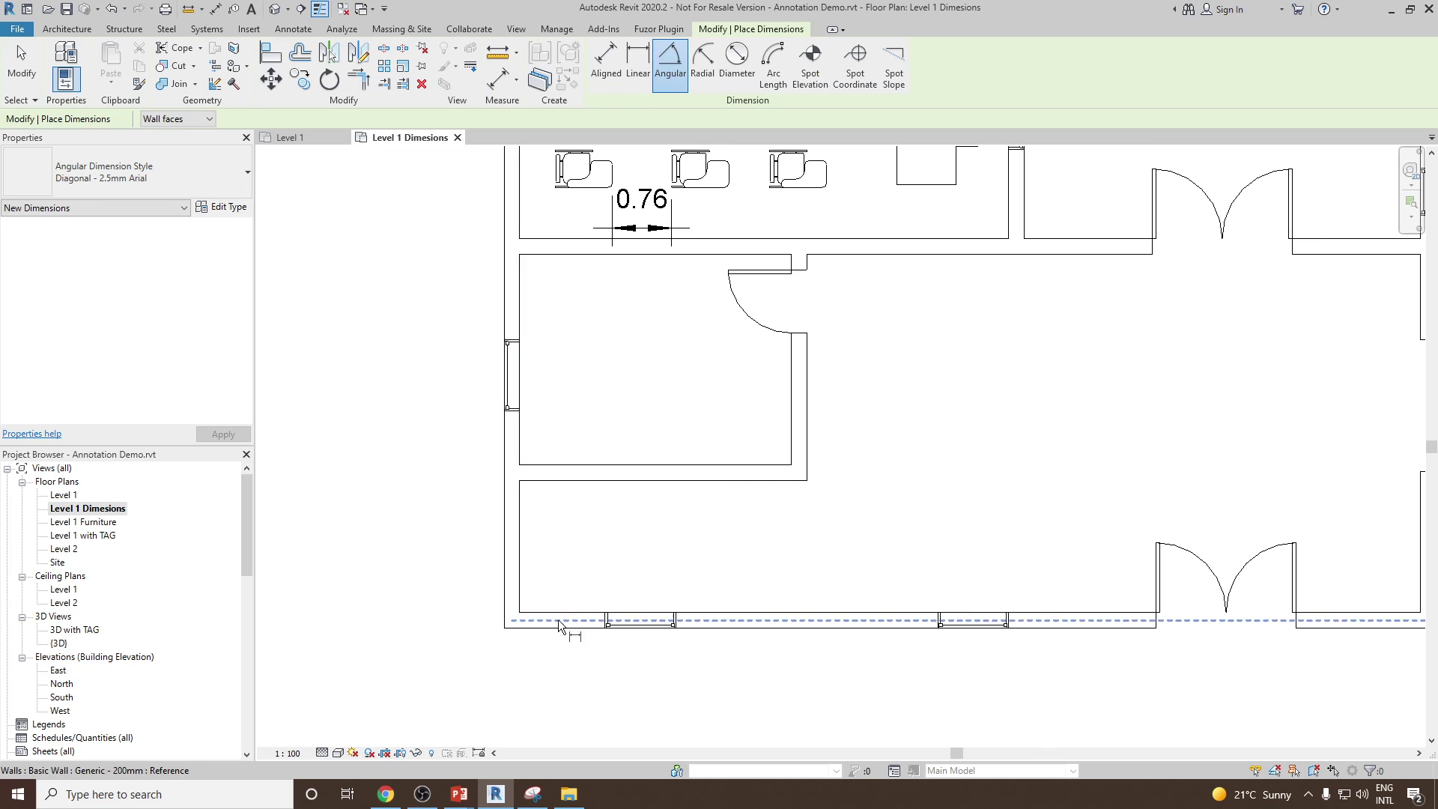
pyautogui.click(520, 554)
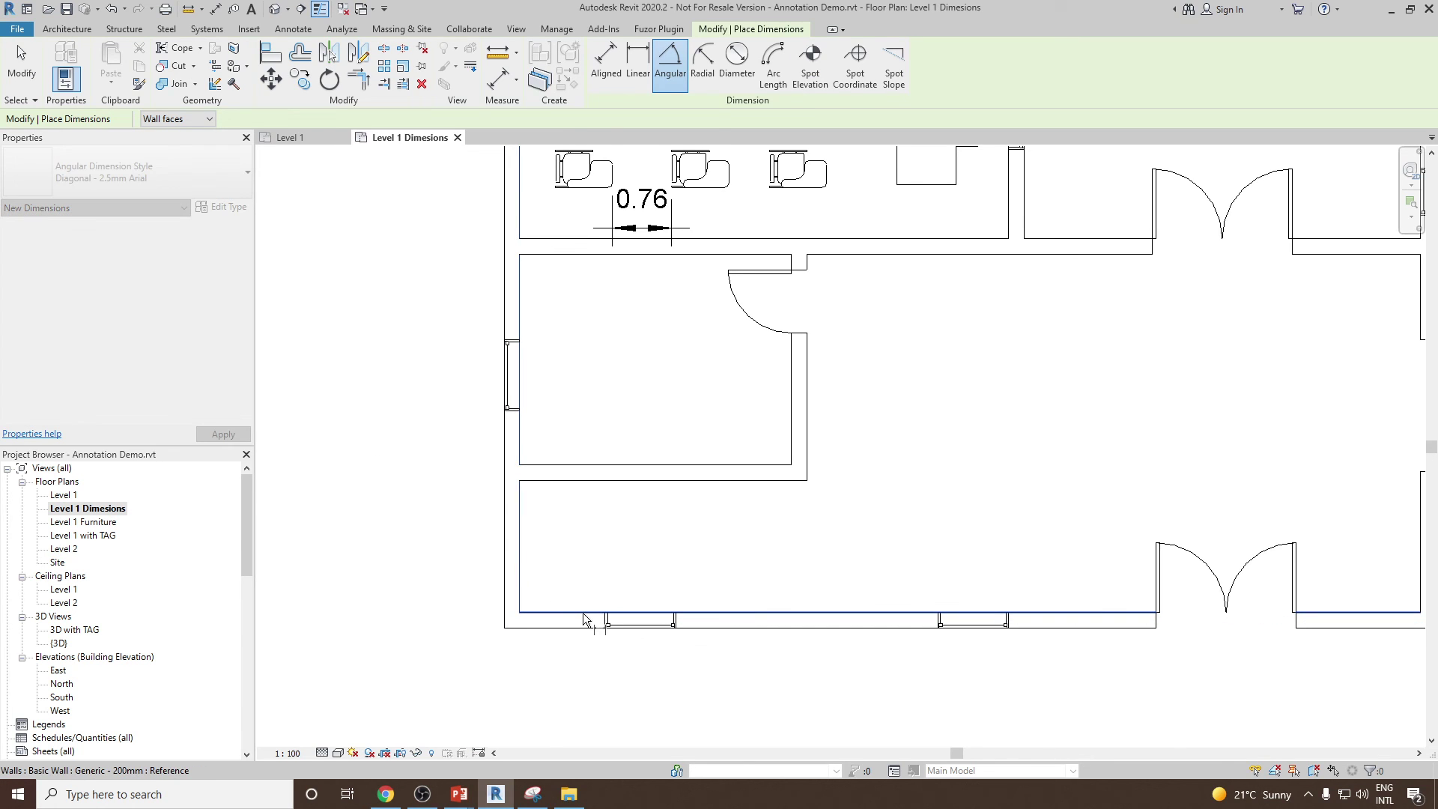
pyautogui.click(554, 611)
pyautogui.click(599, 582)
pyautogui.click(597, 532)
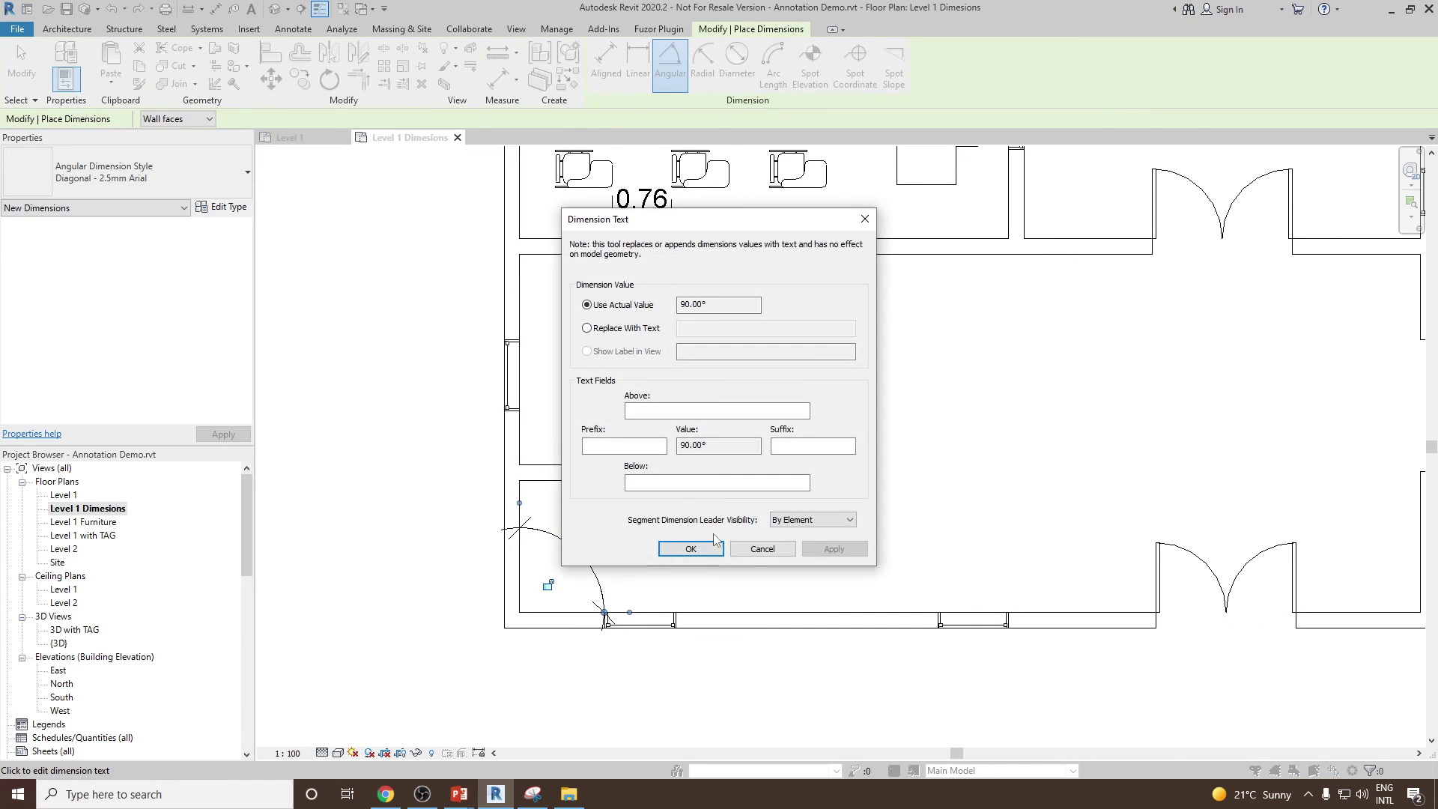
pyautogui.click(708, 545)
pyautogui.scroll(-3, 696, 535)
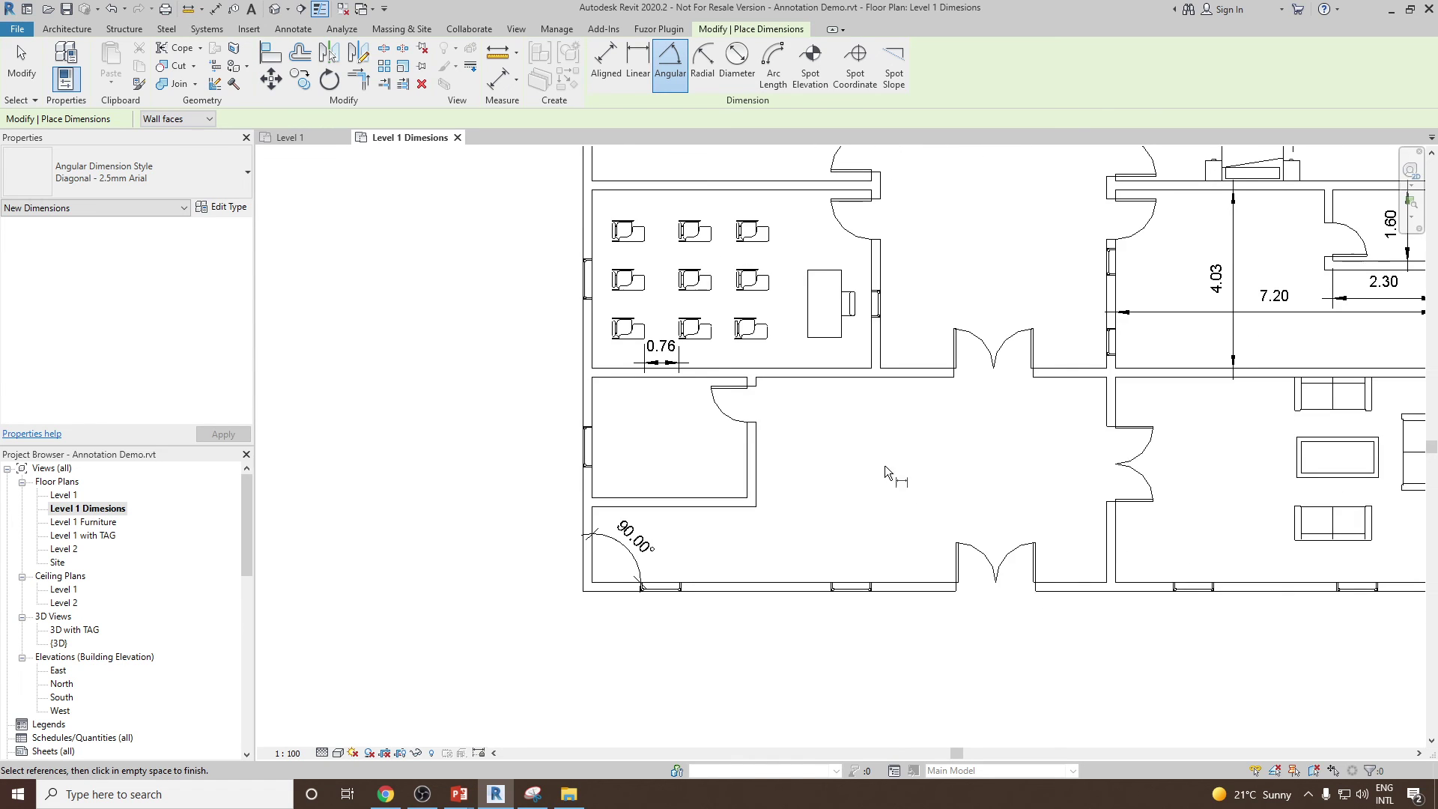
pyautogui.press('Escape')
pyautogui.press('Escape')
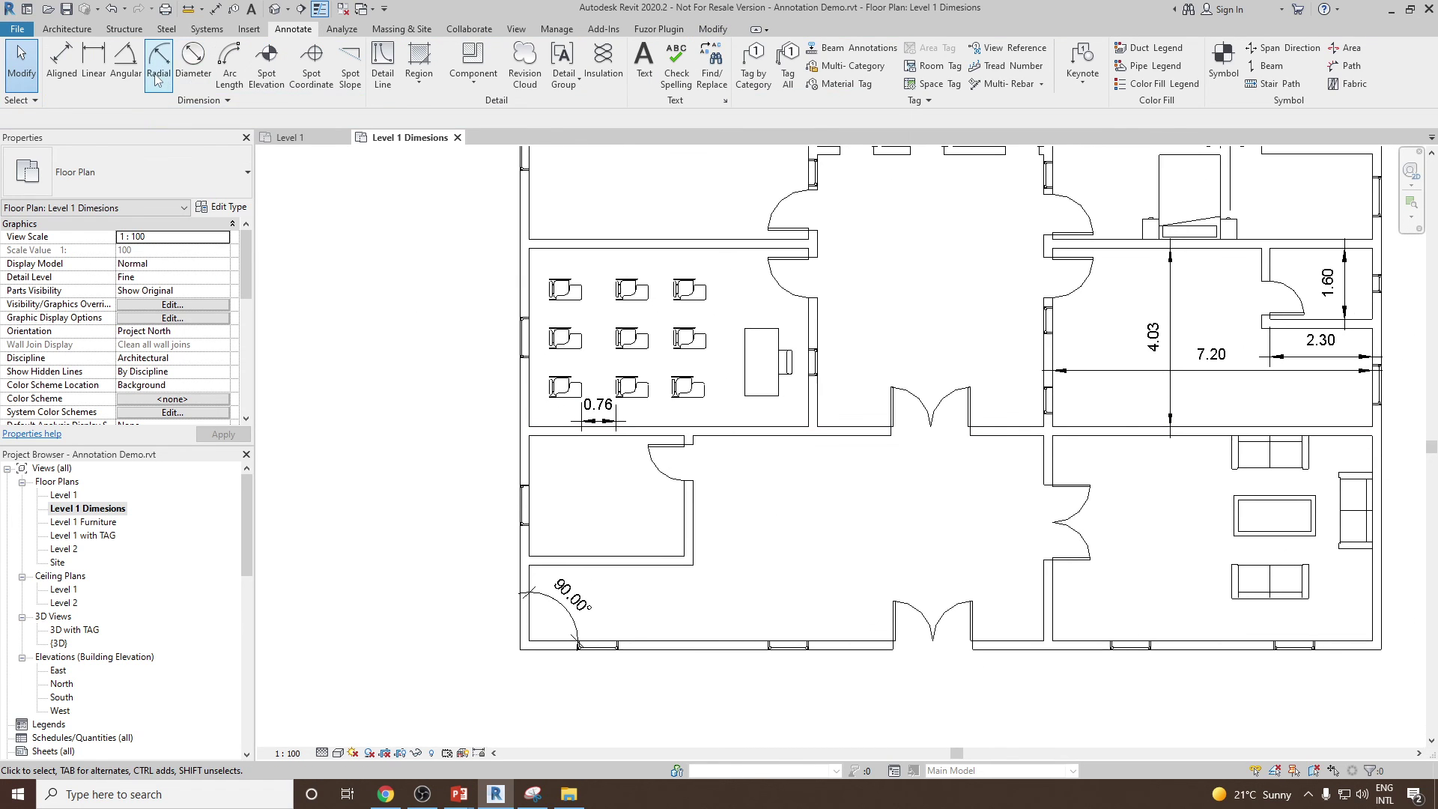
# Draw a Start-End-Radius semicircular Generic - 200mm wall left of the building
pyautogui.click(69, 30)
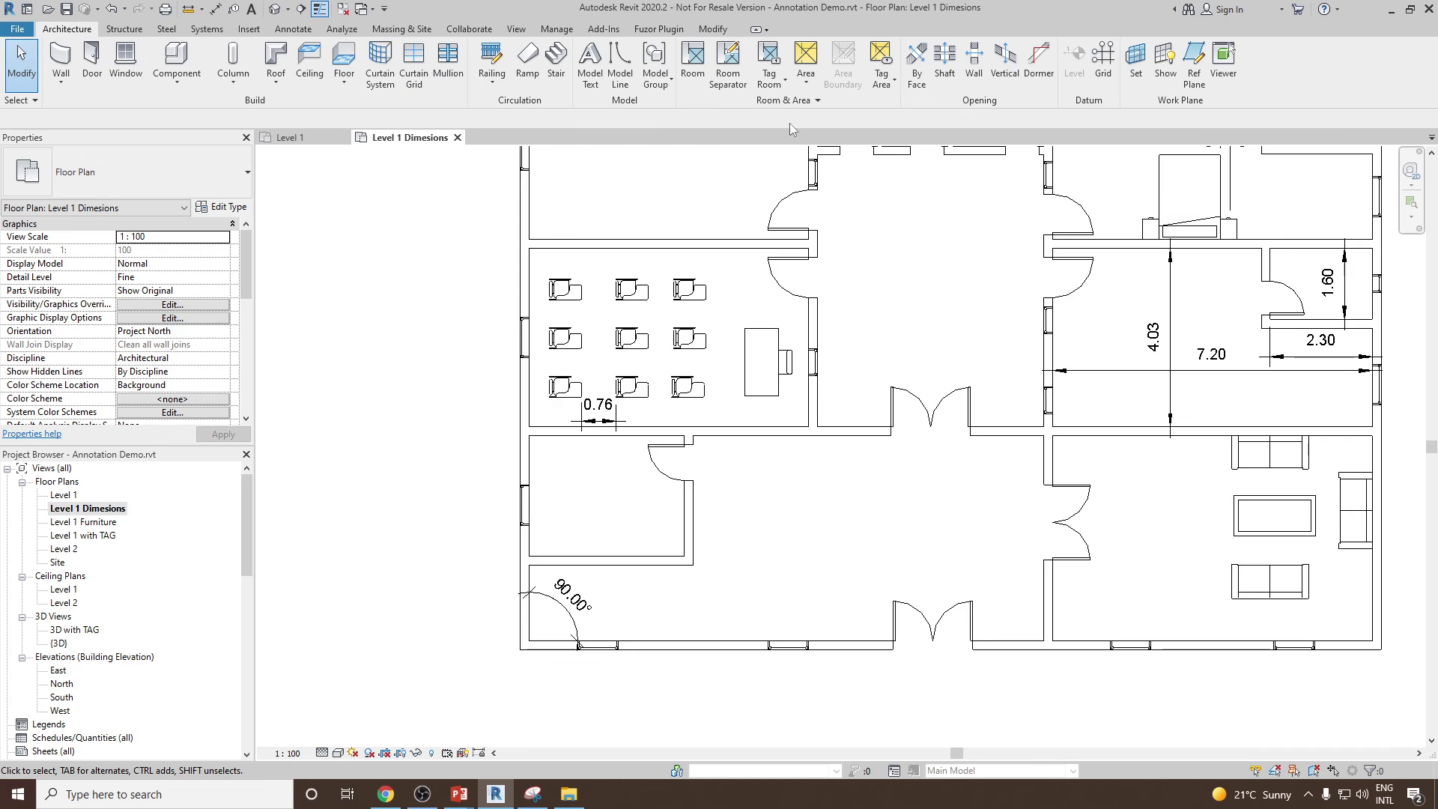
pyautogui.click(61, 60)
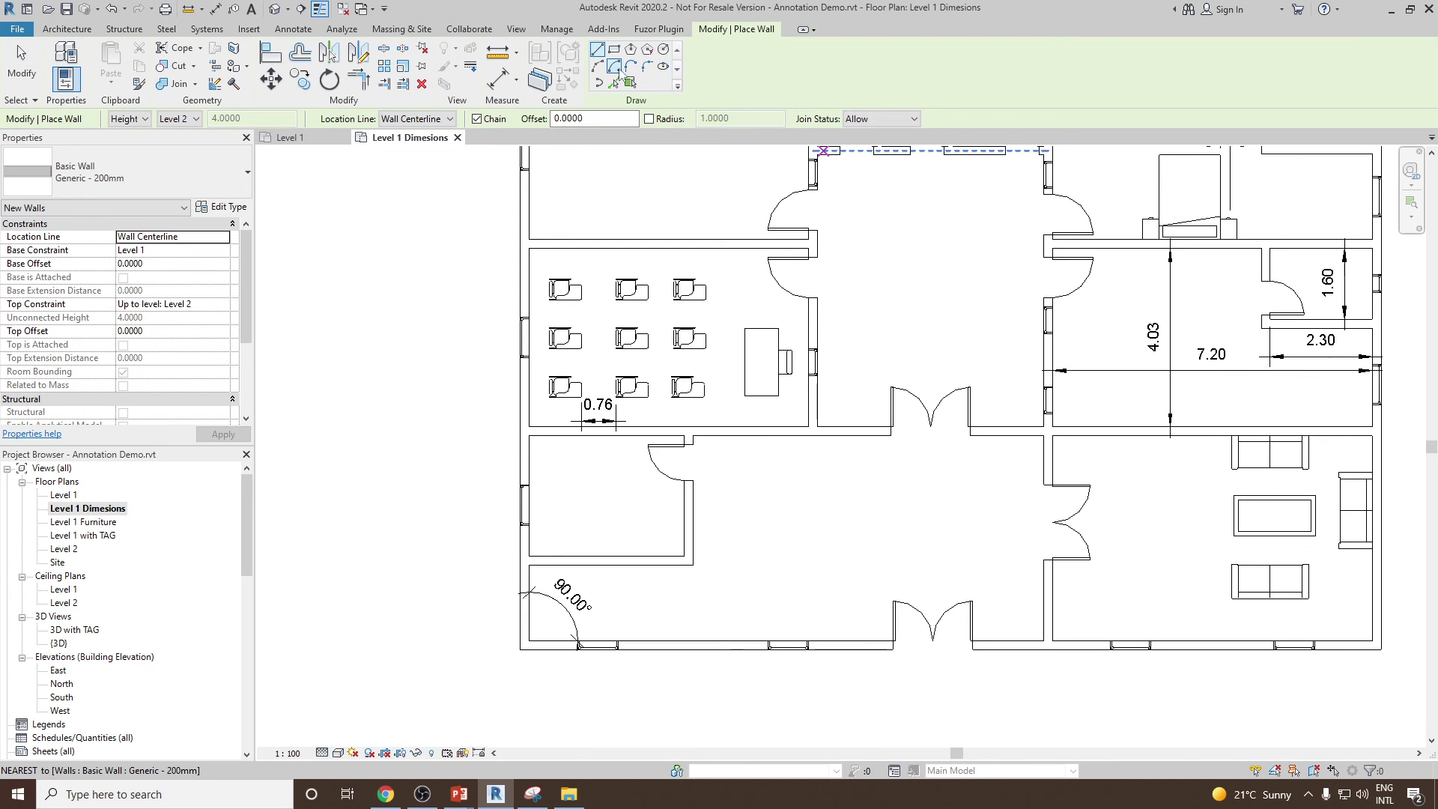
pyautogui.click(663, 49)
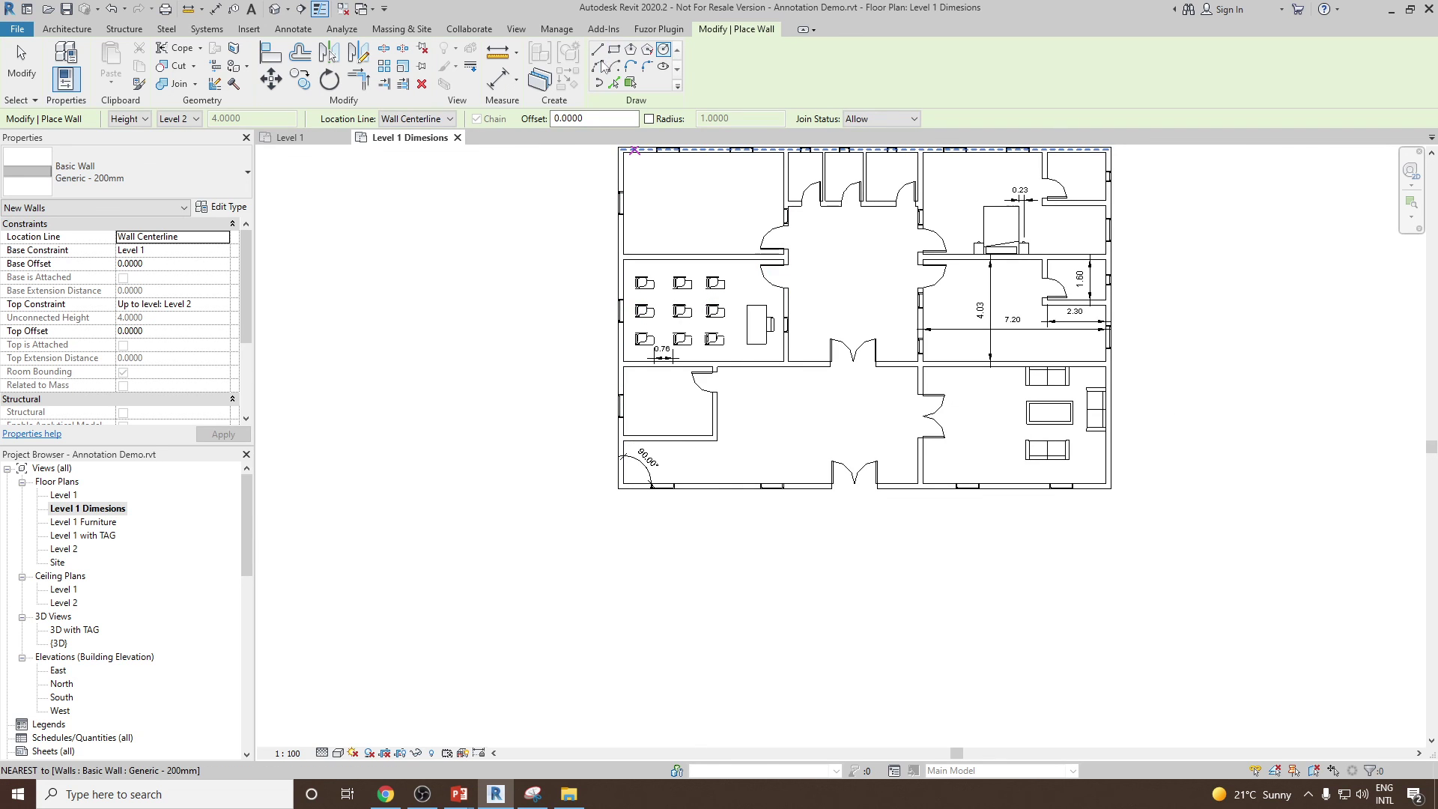
pyautogui.click(599, 66)
pyautogui.click(372, 462)
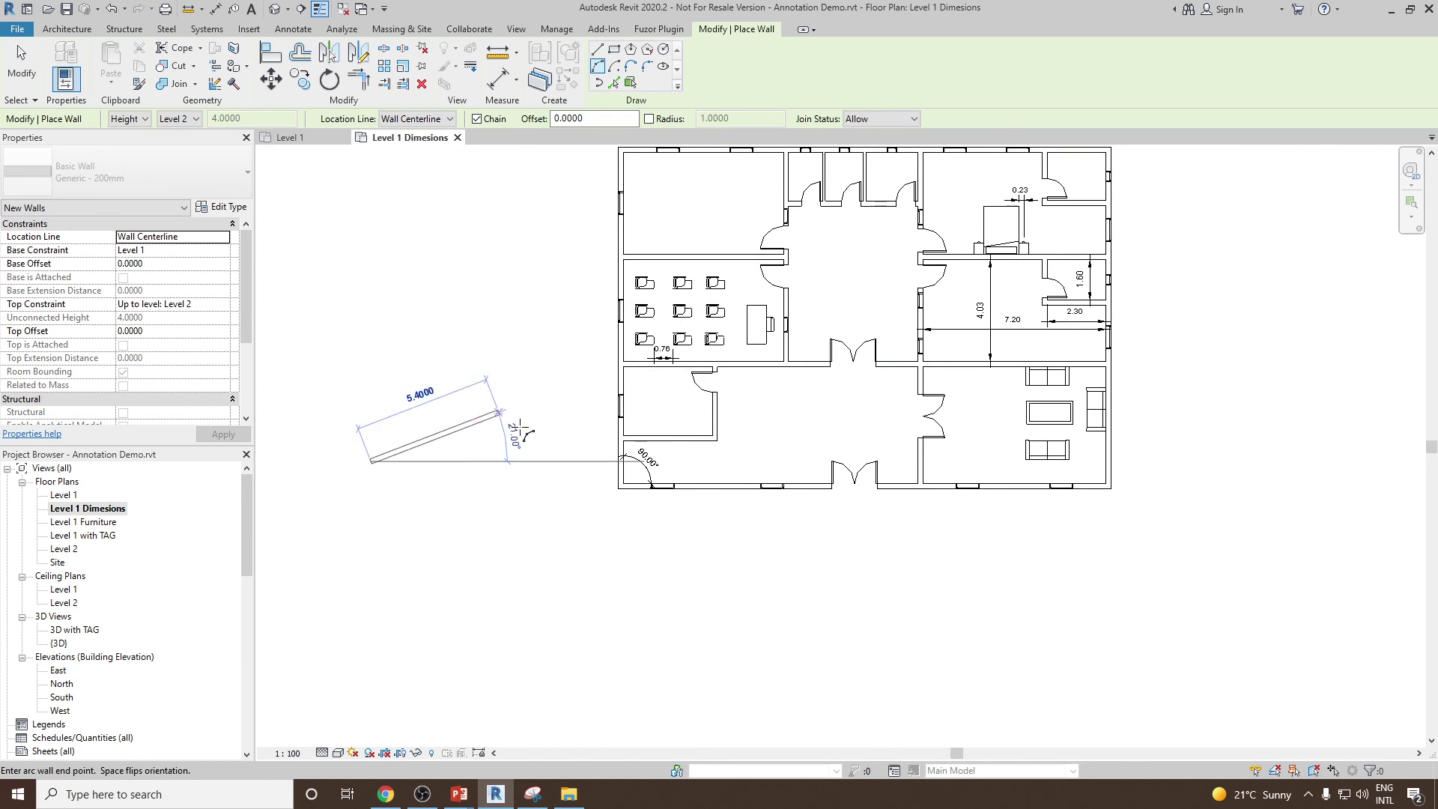
pyautogui.click(552, 462)
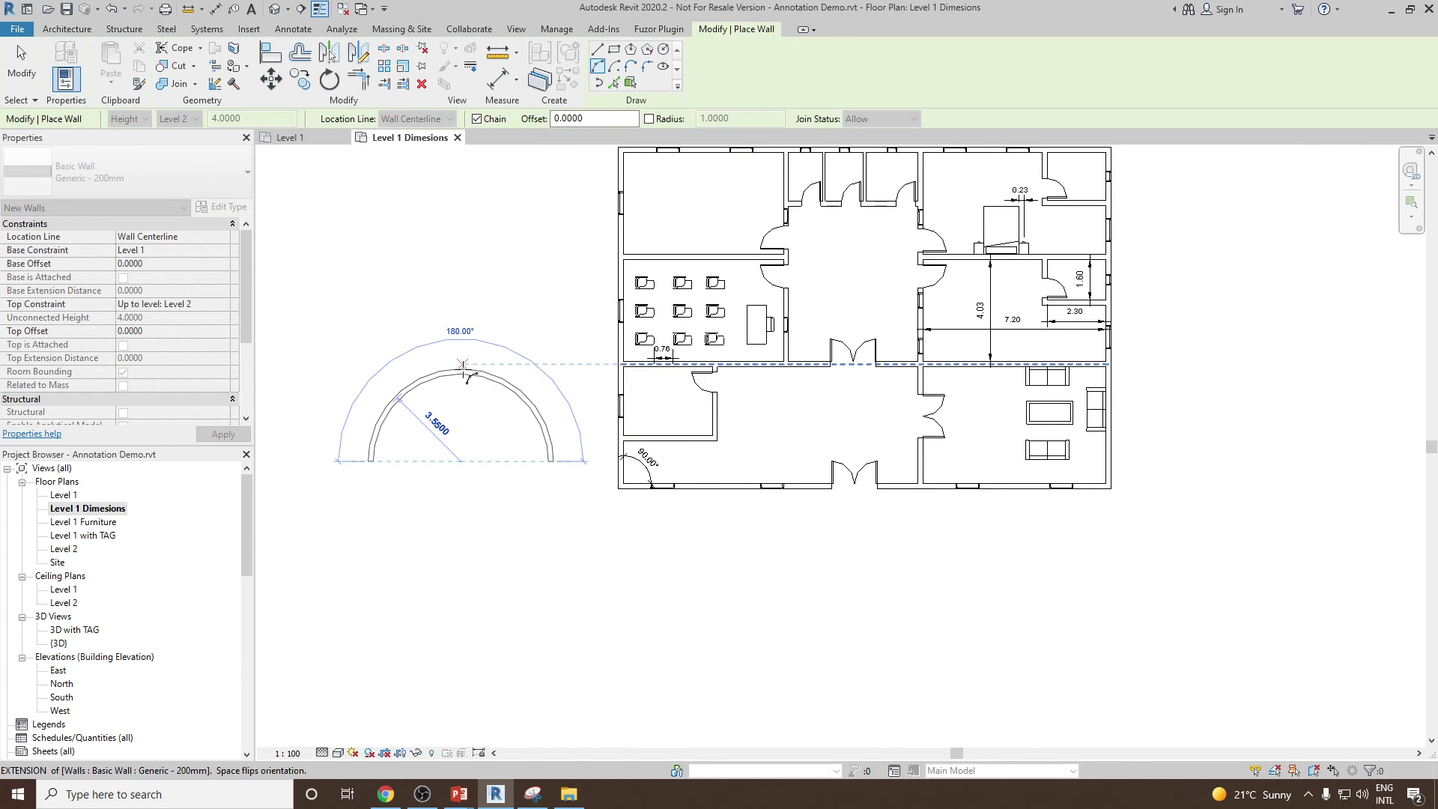
pyautogui.click(463, 364)
pyautogui.rightClick(475, 283)
pyautogui.click(514, 292)
pyautogui.rightClick(483, 285)
pyautogui.click(514, 292)
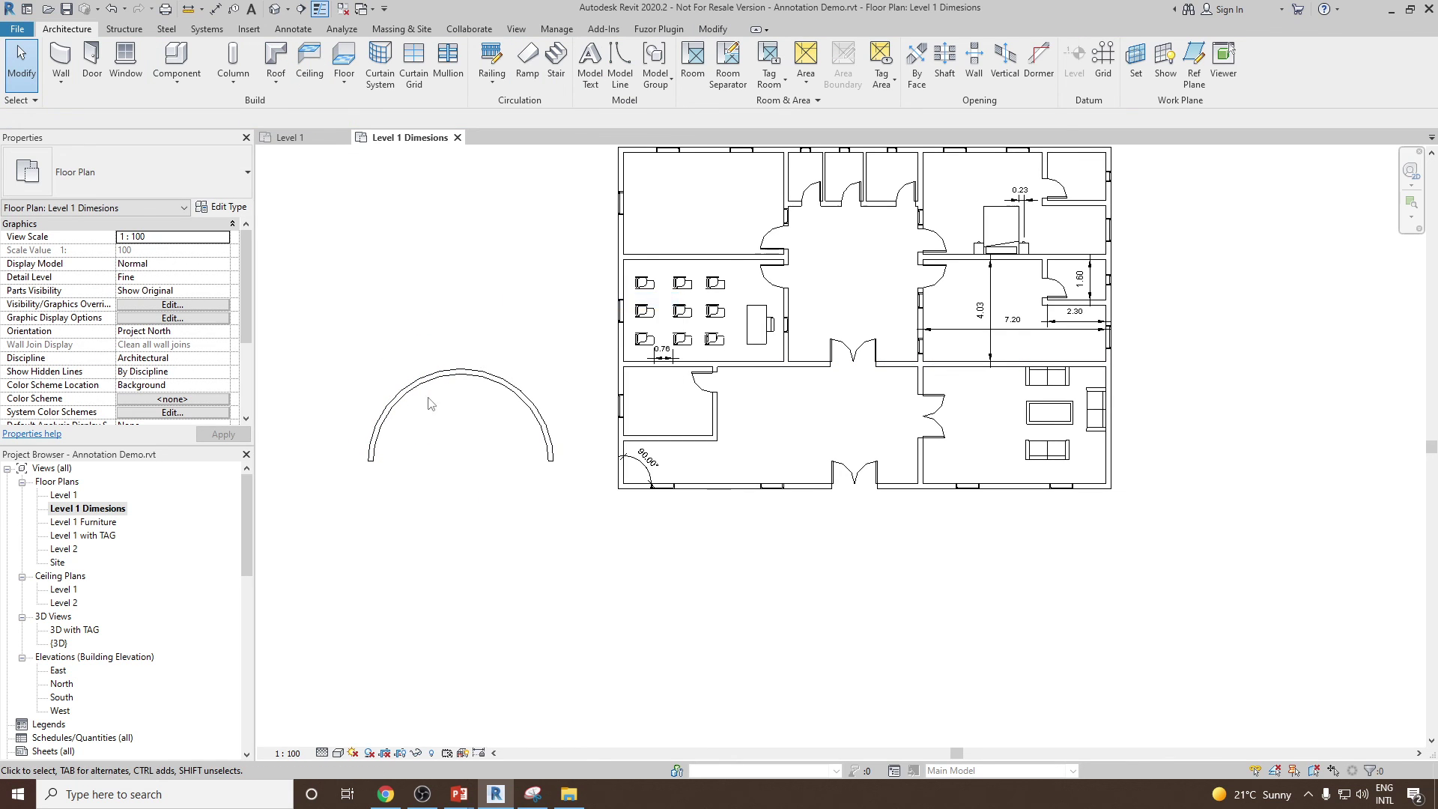
pyautogui.scroll(2, 430, 404)
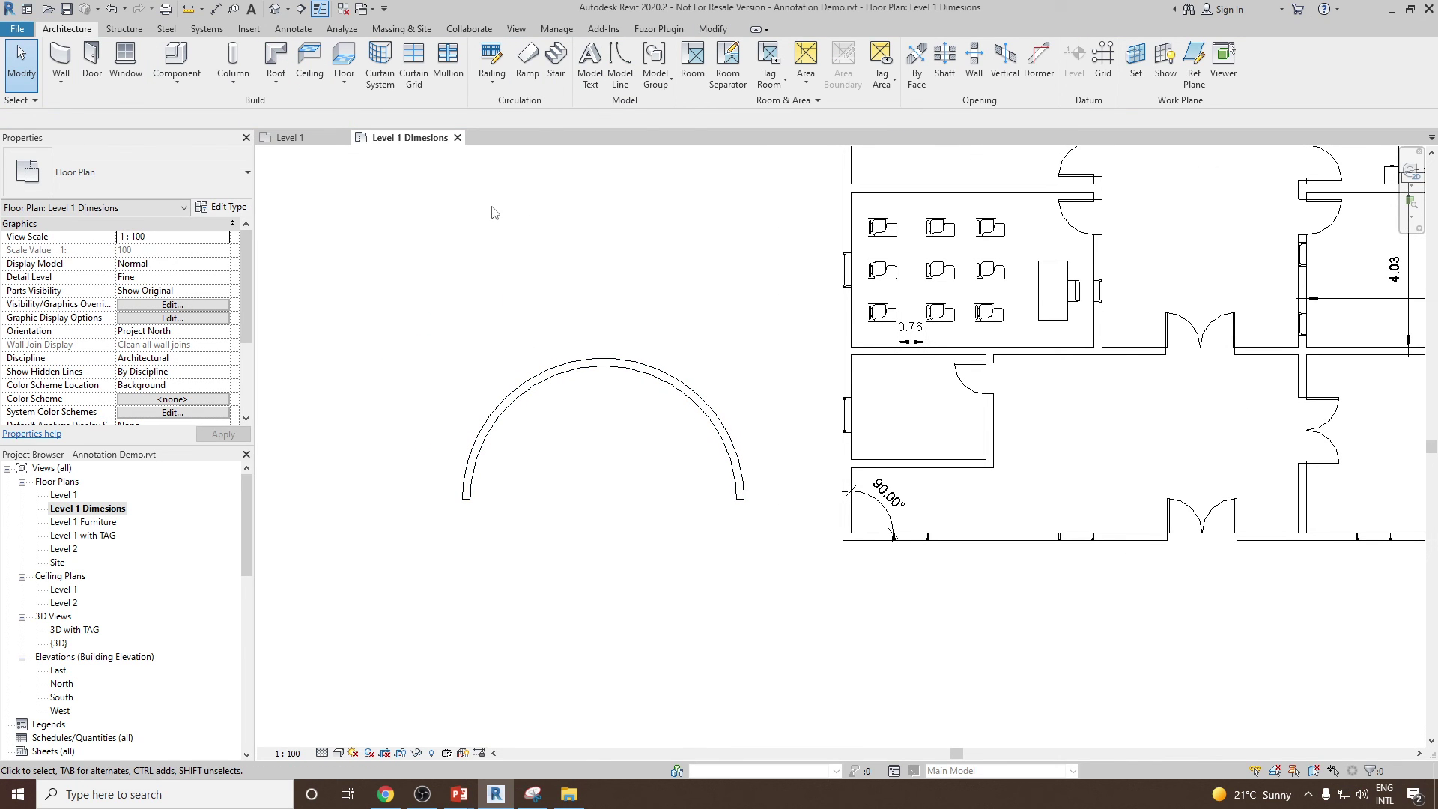
# Add a 3.45 radial dimension to the arc wall
pyautogui.click(293, 28)
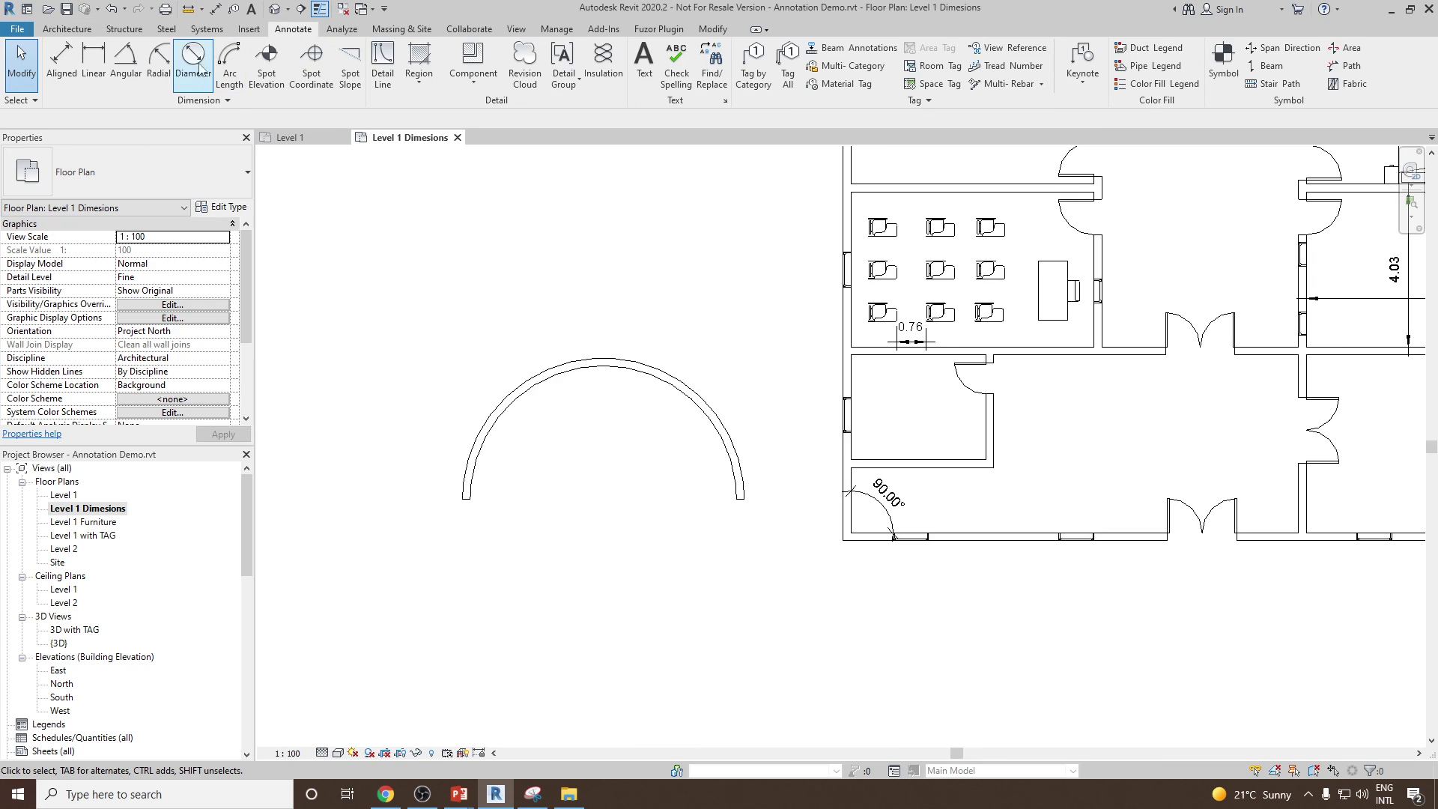
pyautogui.click(160, 60)
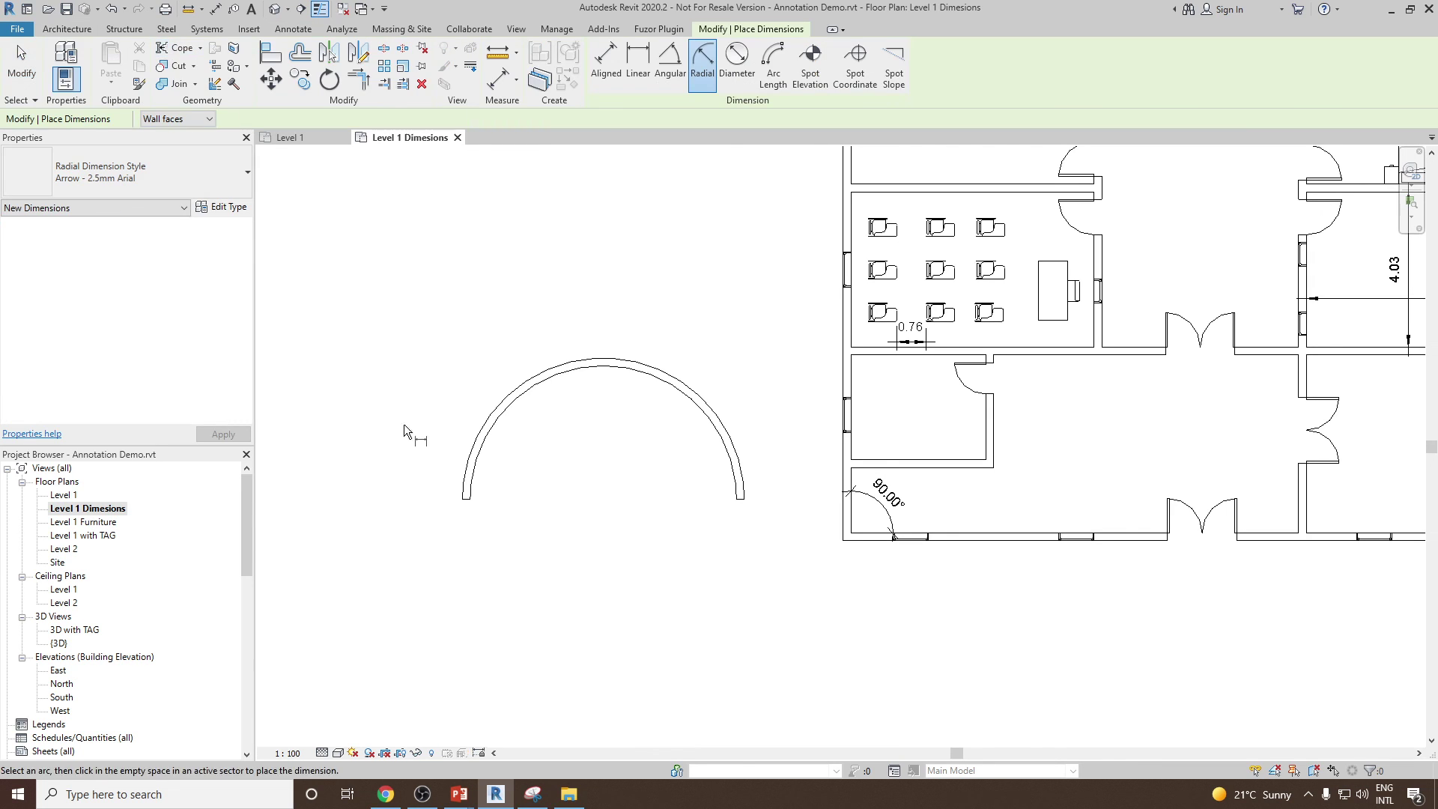
pyautogui.click(545, 383)
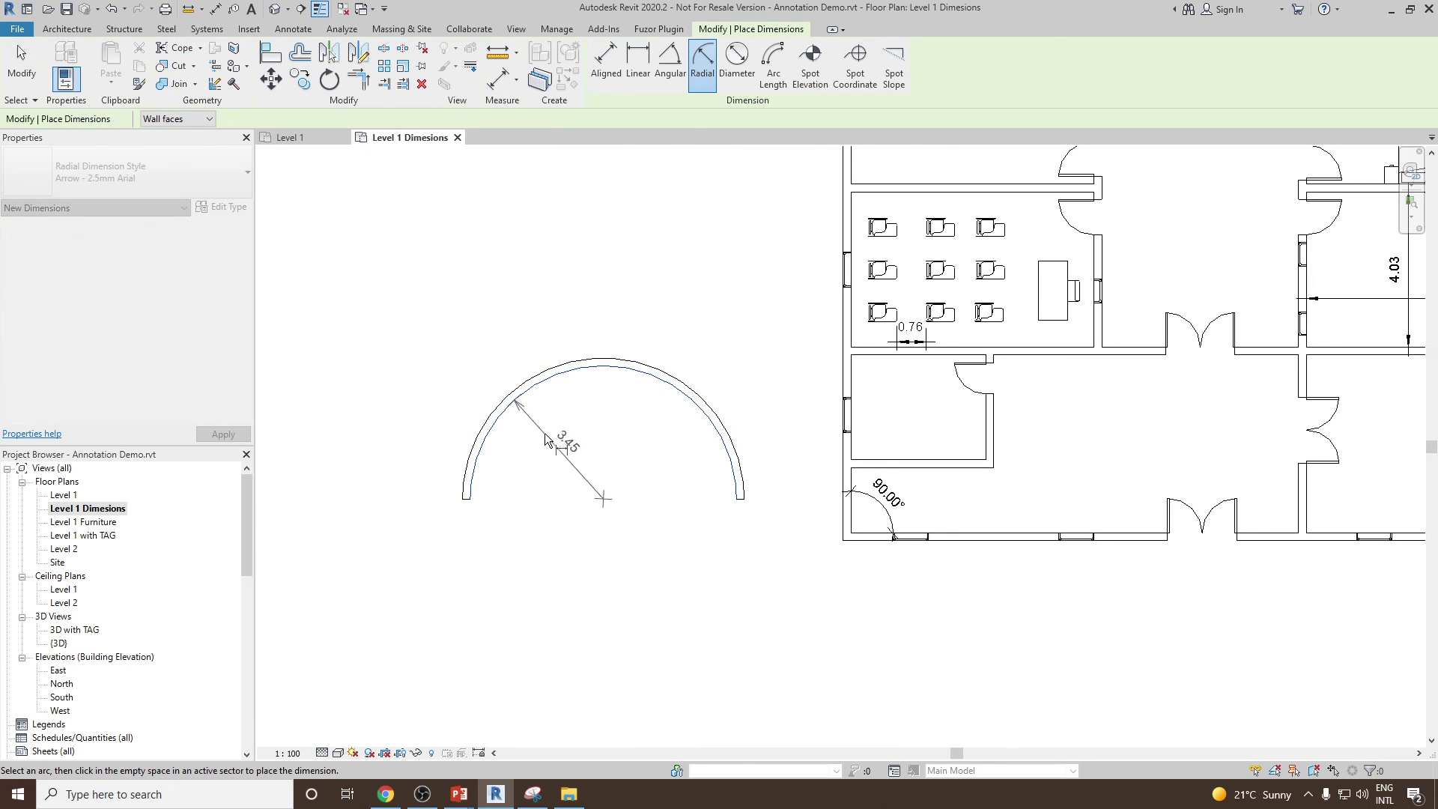
pyautogui.click(540, 420)
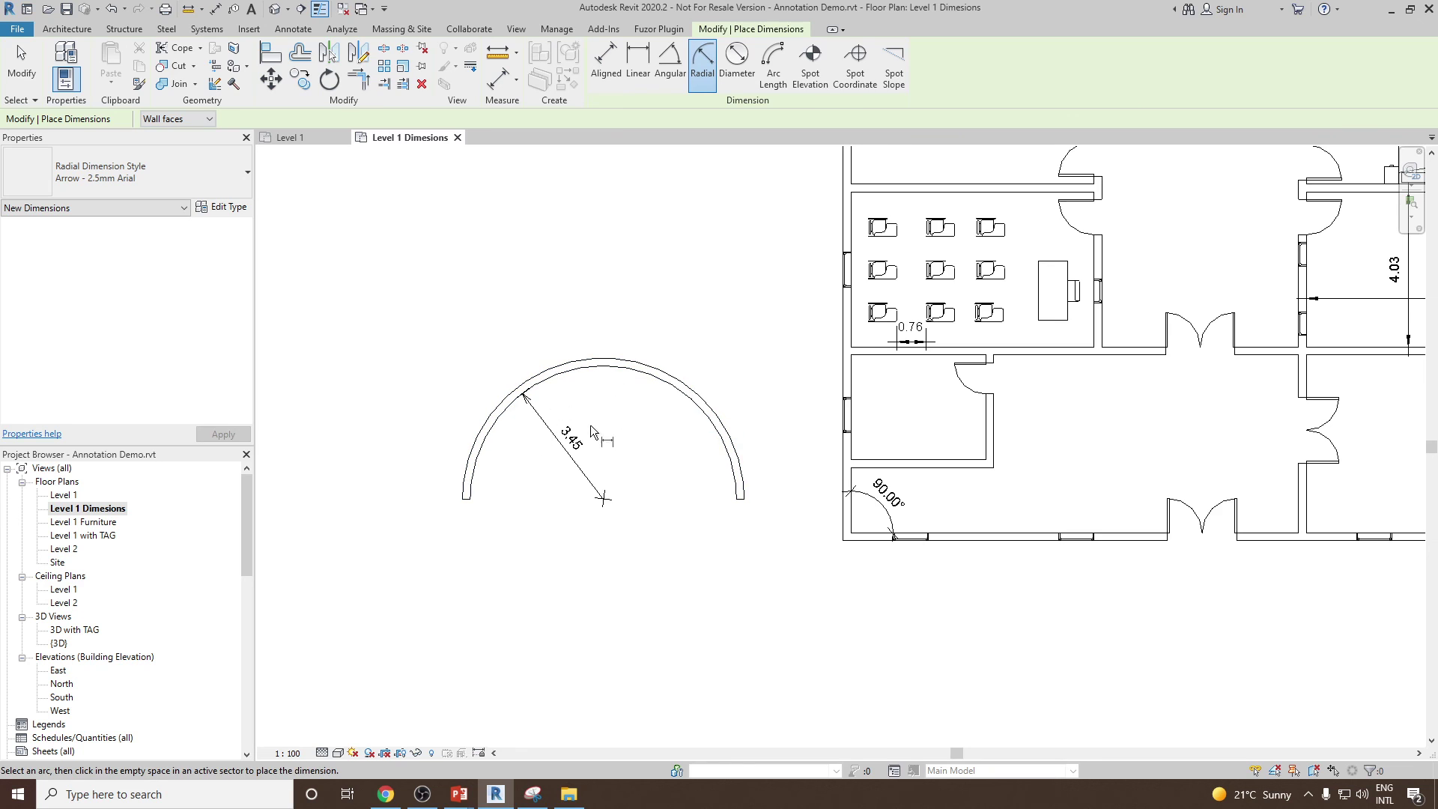
pyautogui.scroll(1, 584, 424)
pyautogui.rightClick(407, 245)
pyautogui.click(431, 257)
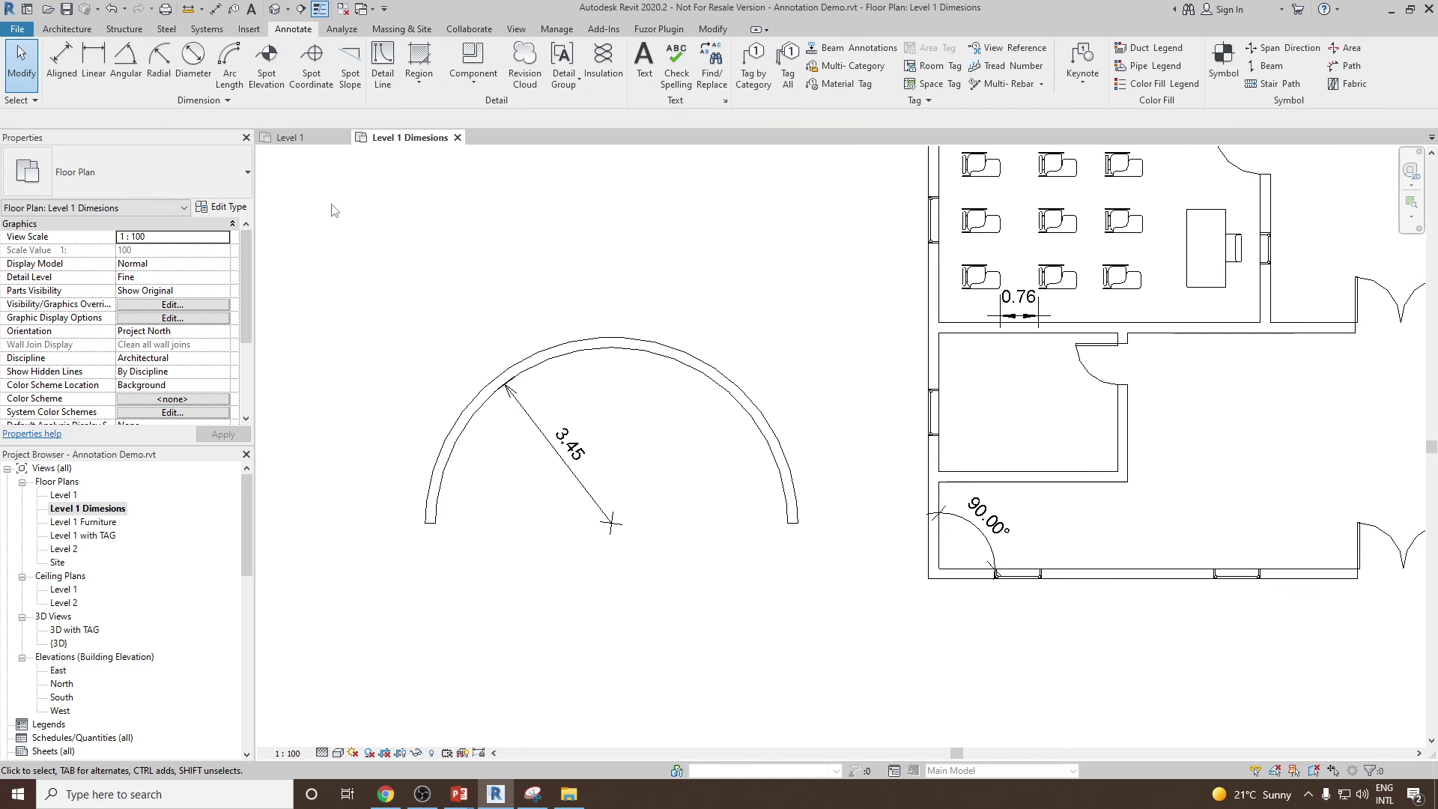
# Add a ø 6.90 diameter dimension across the arc wall
pyautogui.click(191, 56)
pyautogui.click(700, 379)
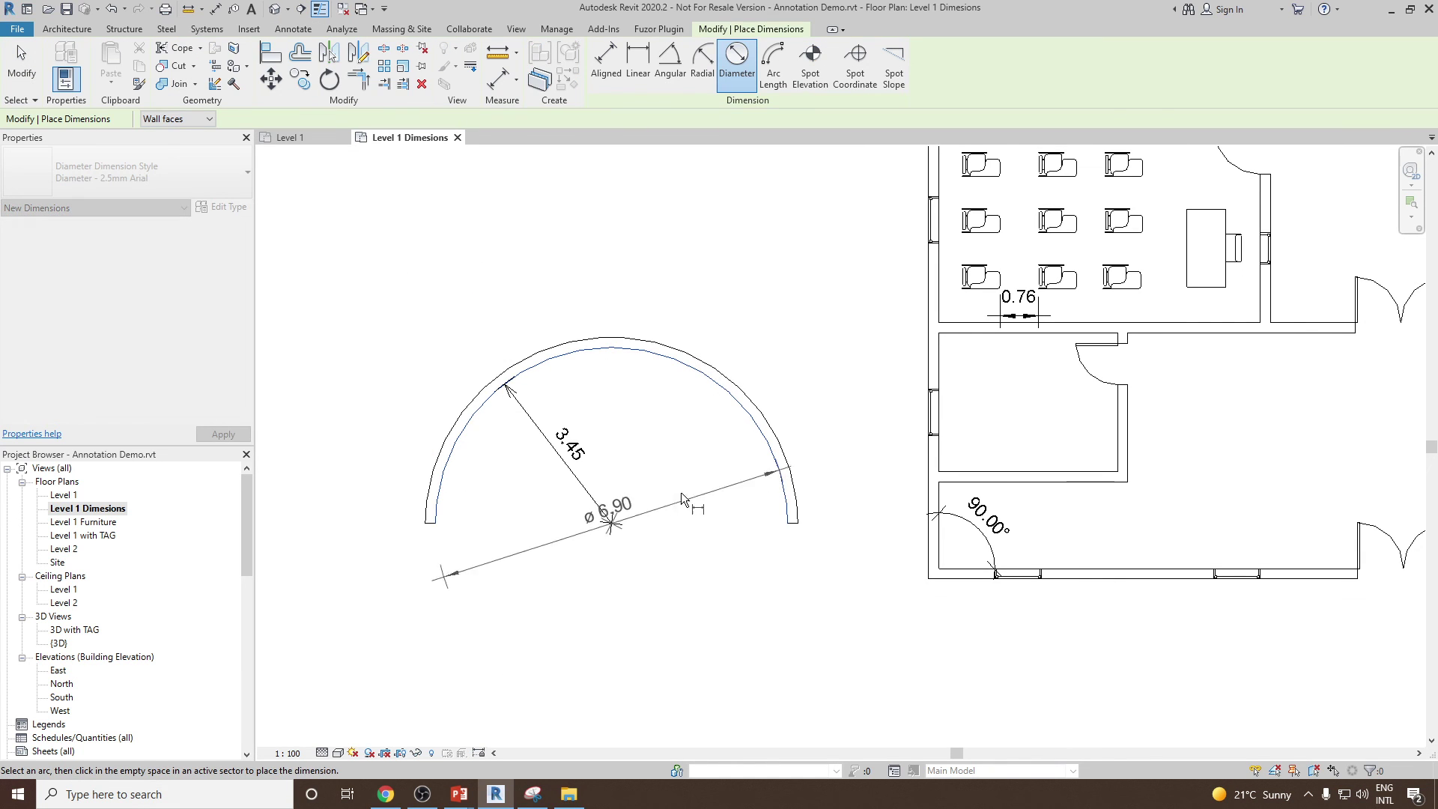
pyautogui.click(683, 493)
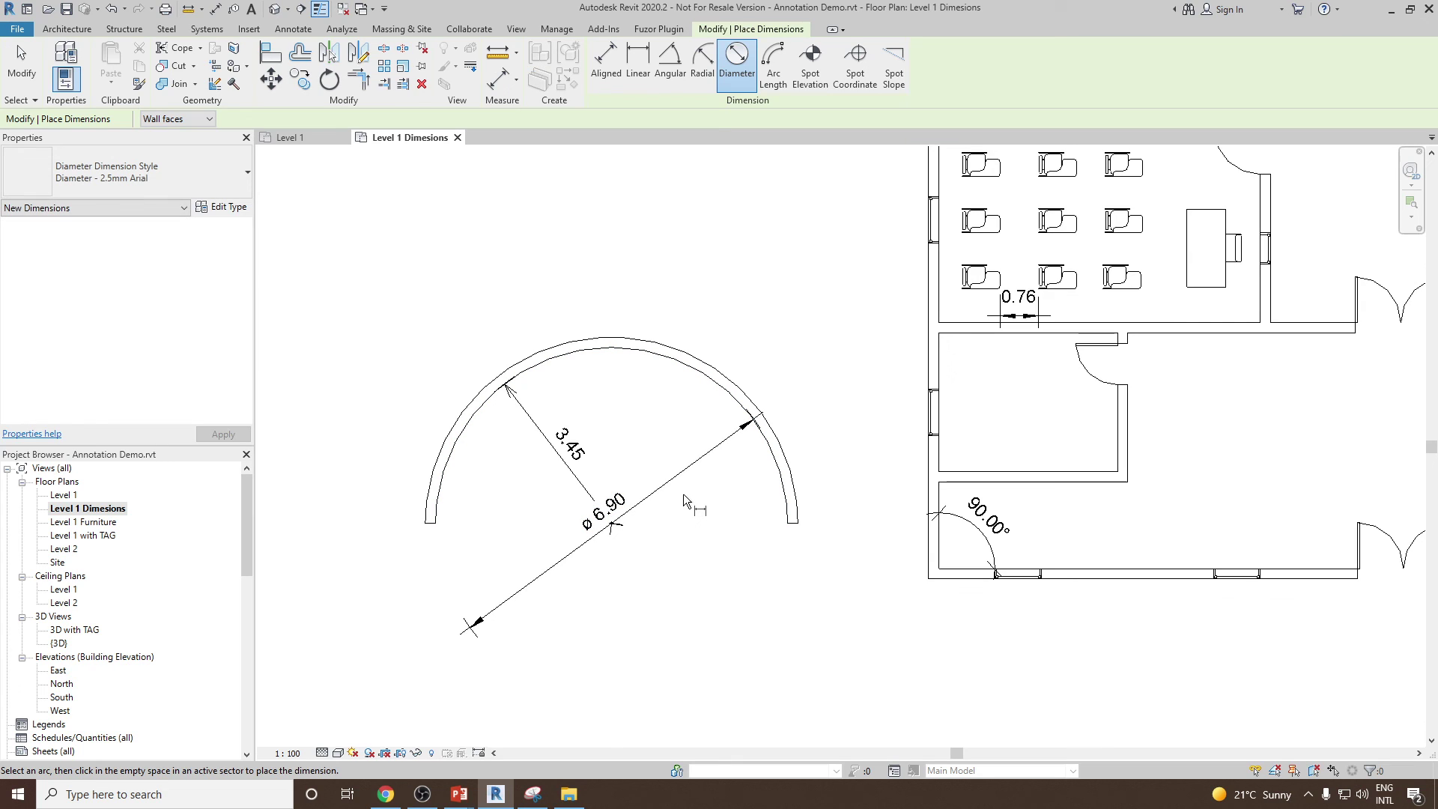